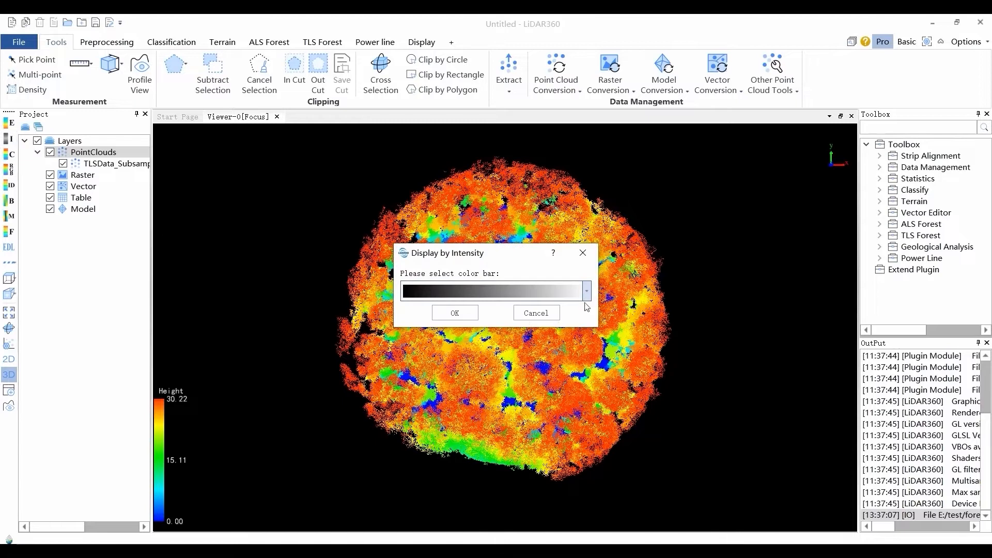
Display the point cloud by intensity using the black-to-white color bar
left_click(587, 295)
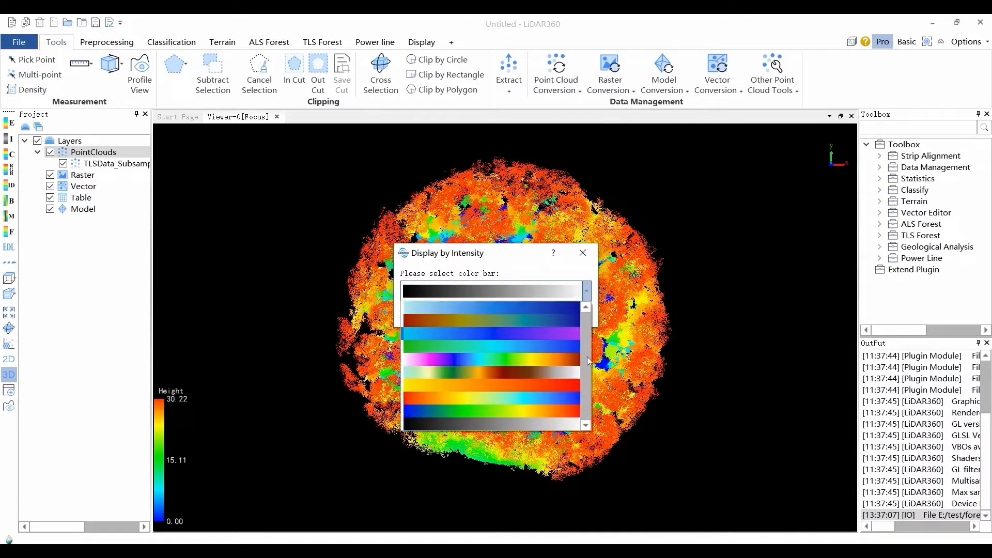
left_click(591, 294)
left_click(455, 313)
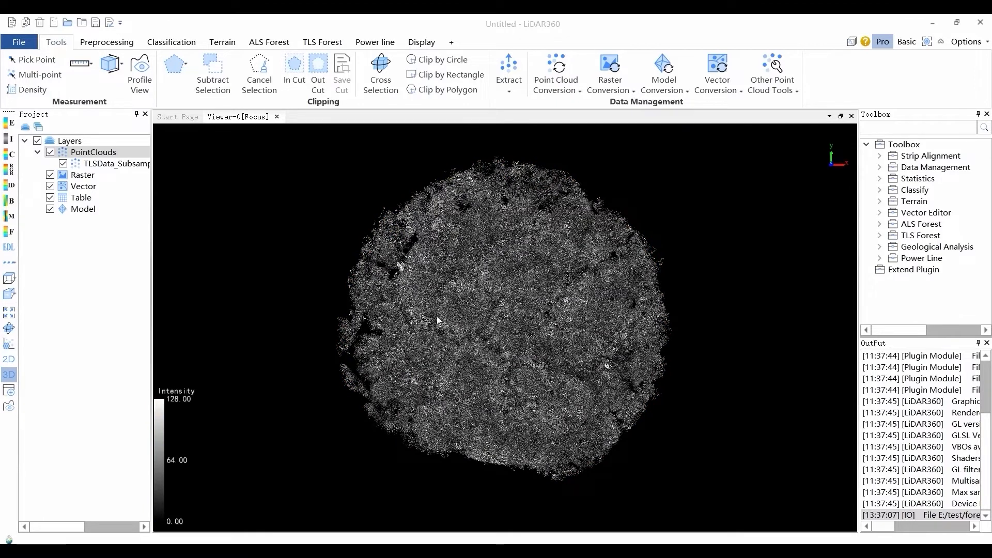
Display the point cloud by classification with UnClassified hidden and only class 2 Ground shown in its default color
left_click(11, 158)
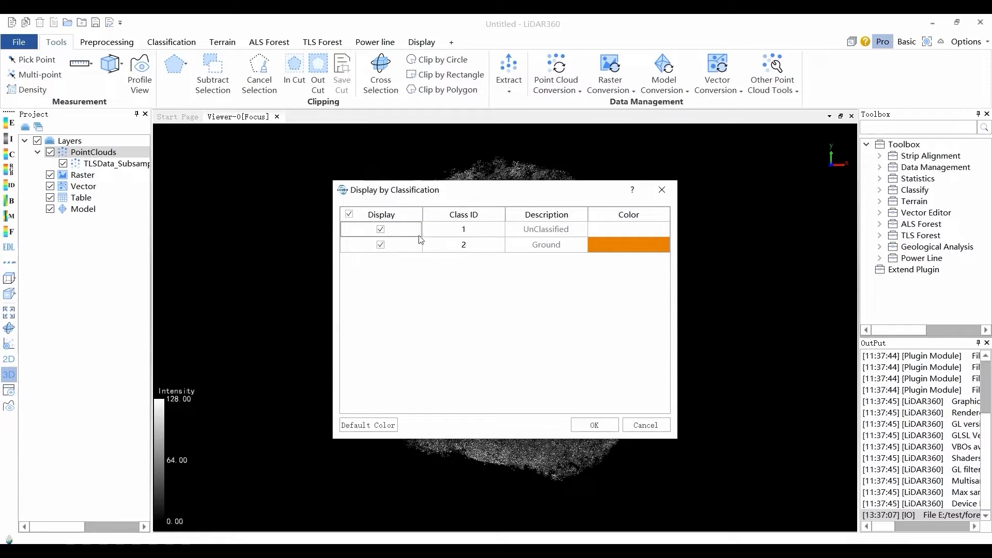
left_click(383, 230)
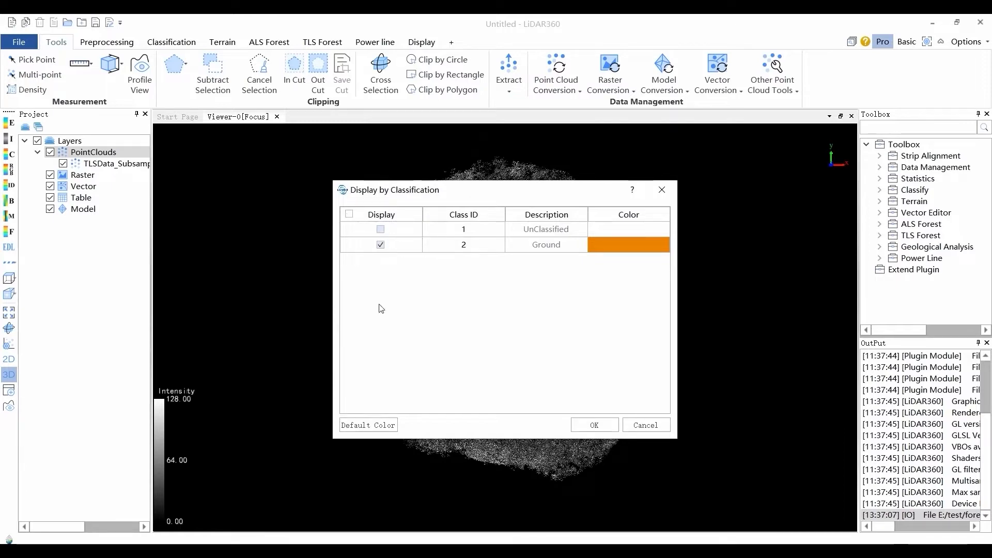
left_click(361, 425)
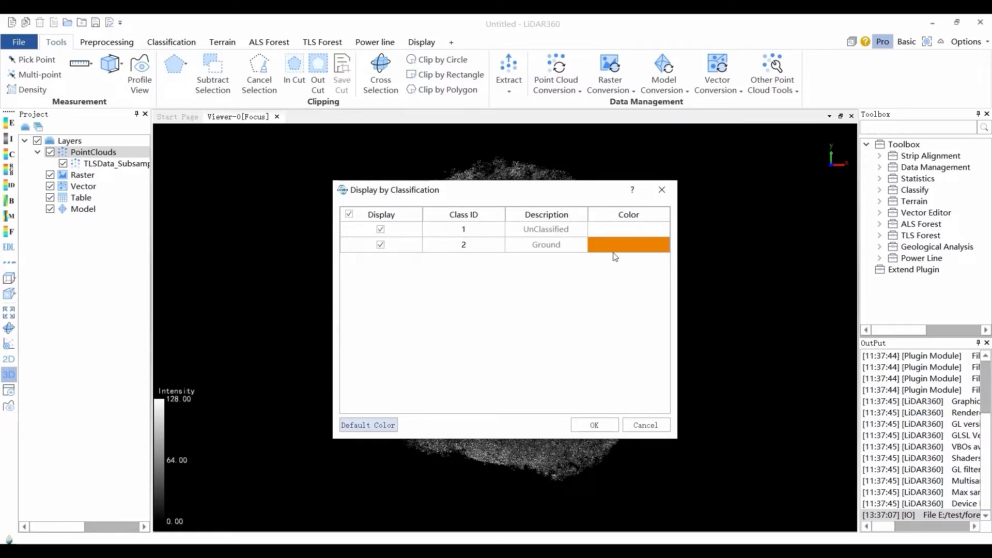
left_click(381, 231)
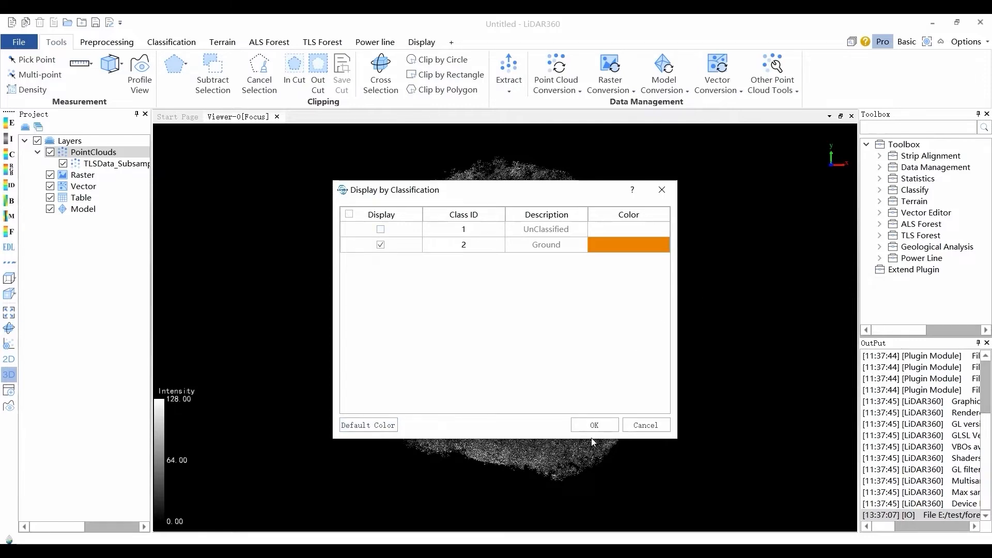
left_click(597, 424)
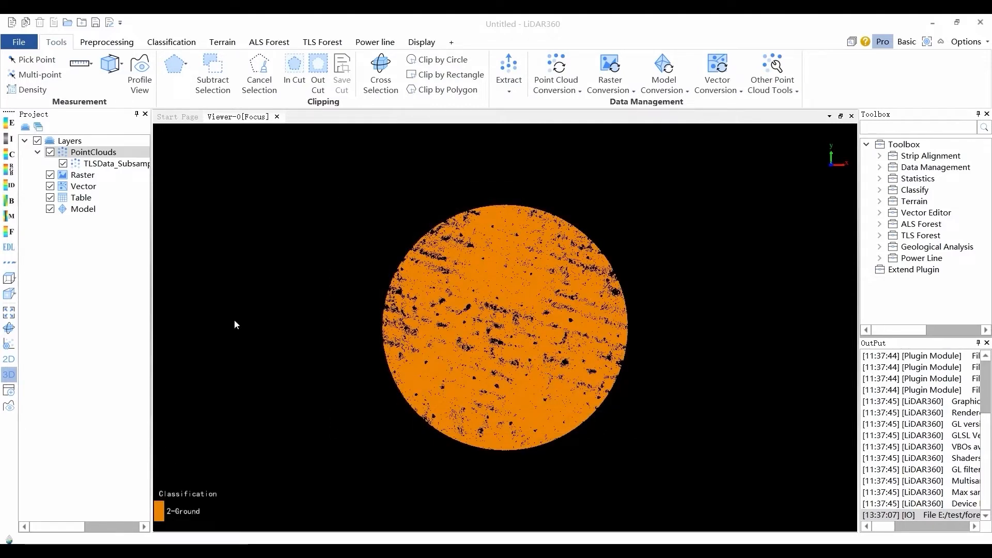
Color the point cloud by tree ID, and switch it to the Blend display with the blue-green-yellow-red color bar
left_click(10, 186)
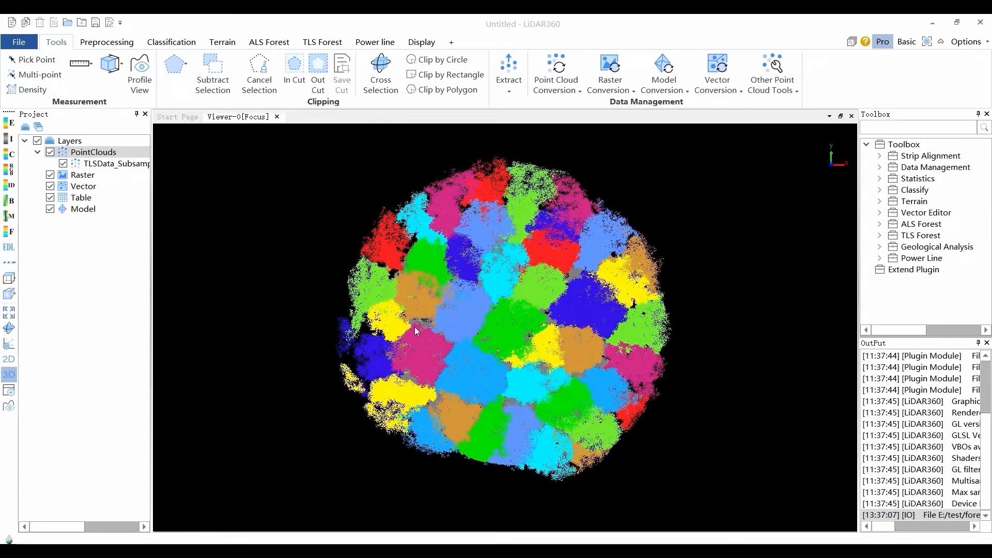
left_click(15, 203)
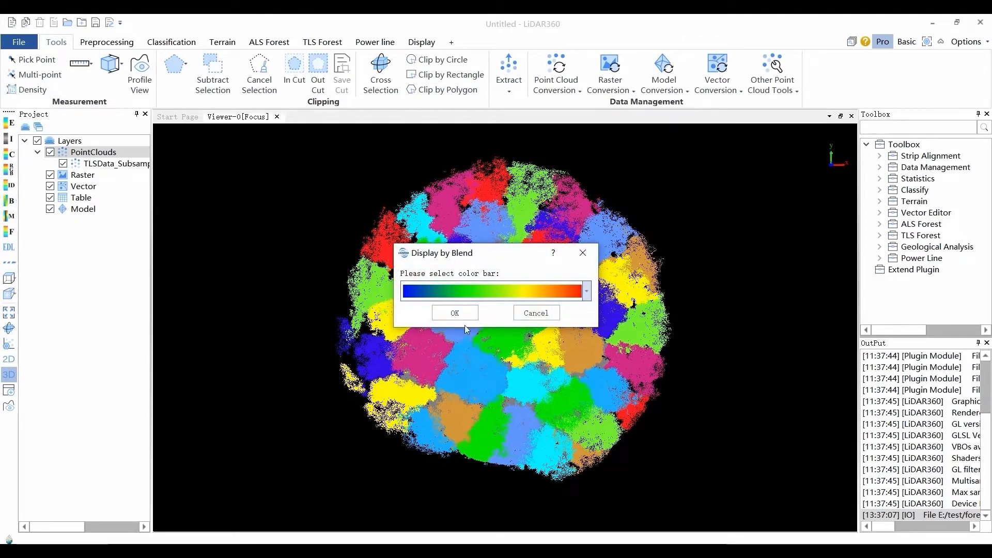
left_click(585, 292)
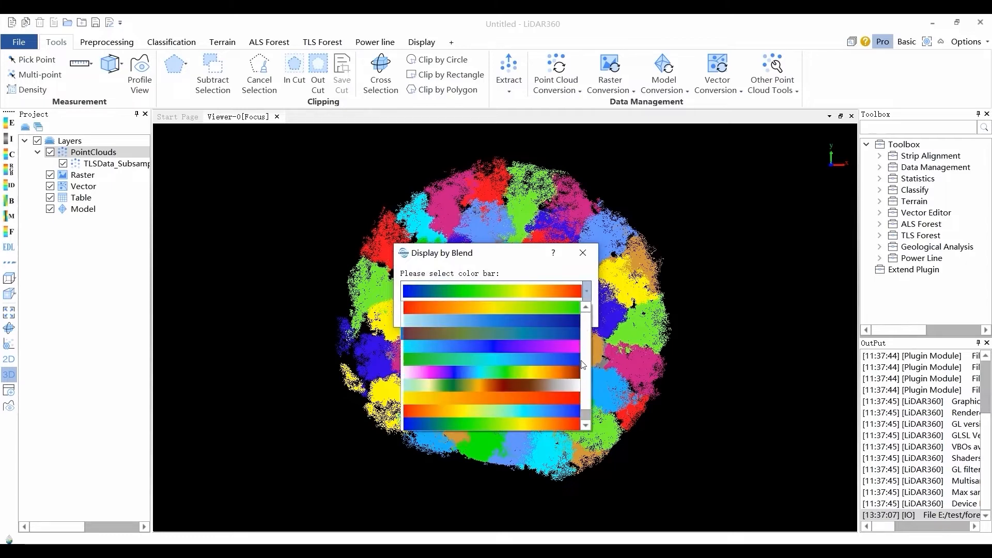
scroll(589, 380, "up", 4)
left_click(585, 291)
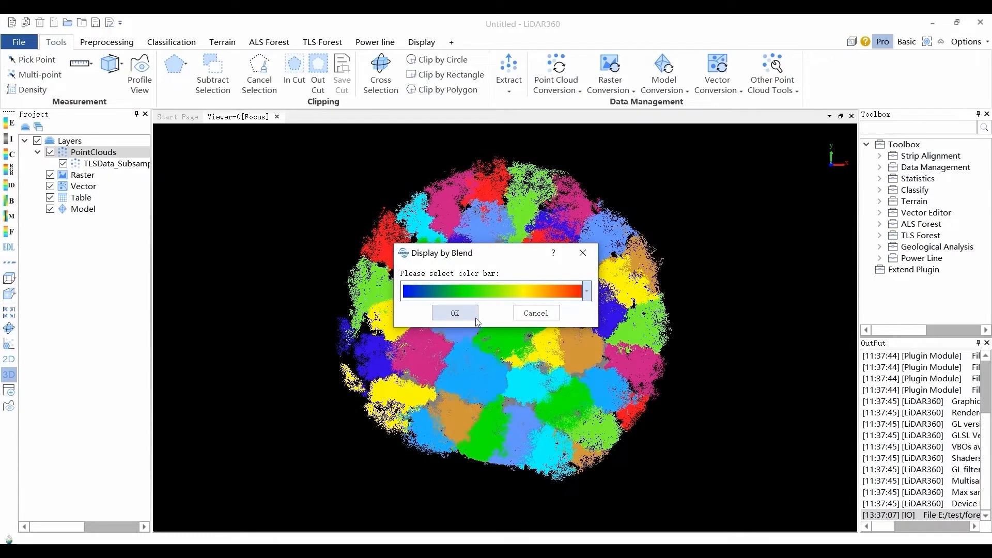
left_click(463, 309)
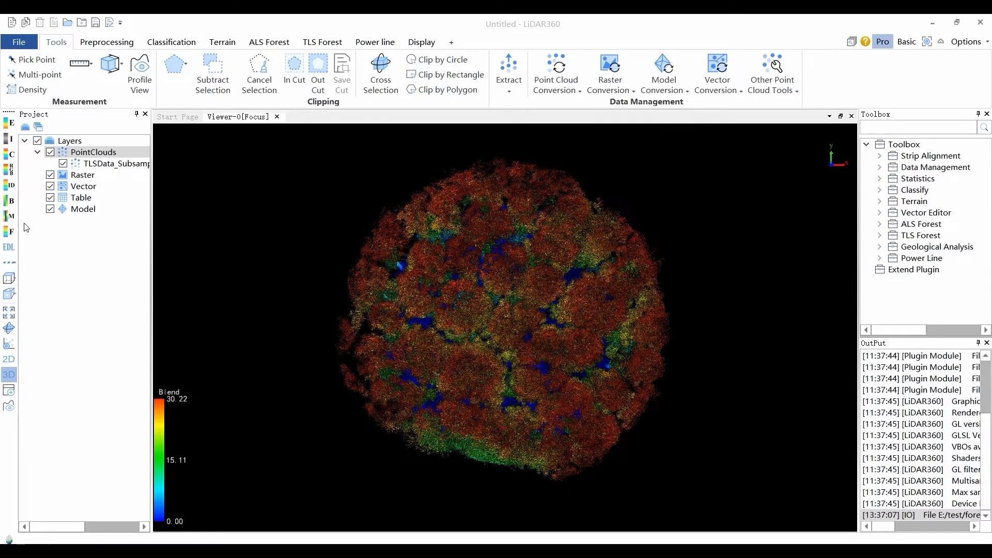
Display the point cloud by Mix using Height and the blue-to-red color bar, with both UnClassified and Ground classes shown
left_click(9, 216)
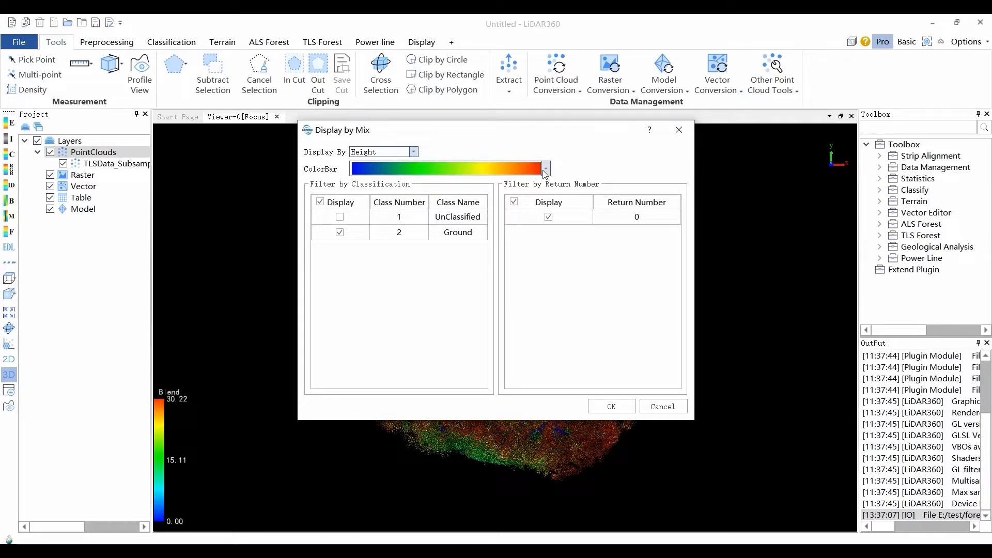
left_click(413, 152)
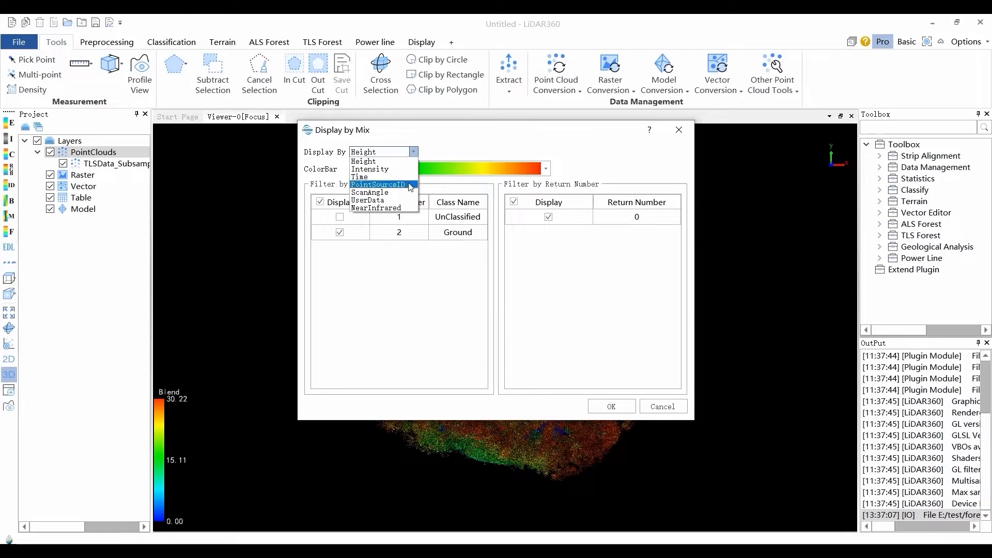
left_click(414, 152)
left_click(546, 169)
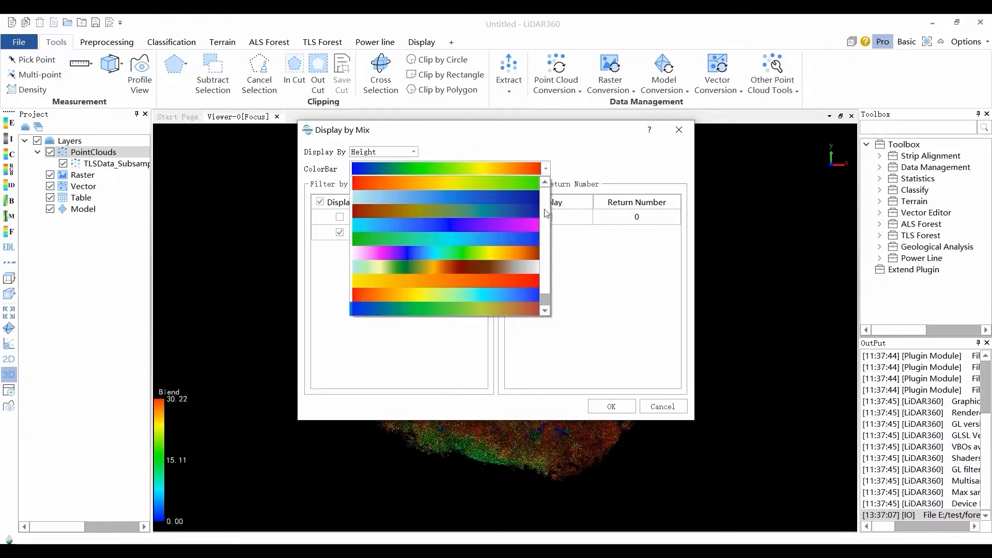
left_click(547, 169)
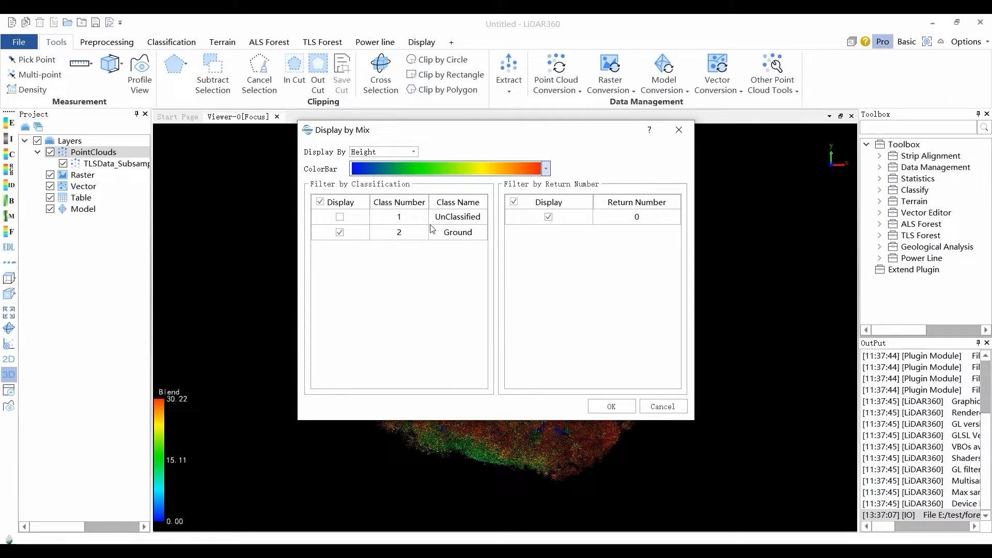
left_click(340, 217)
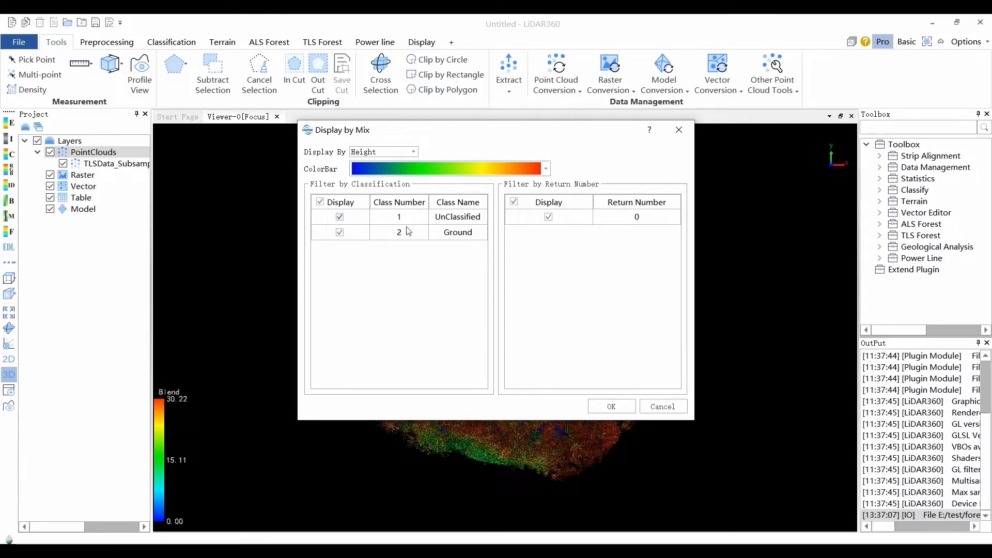
left_click(601, 404)
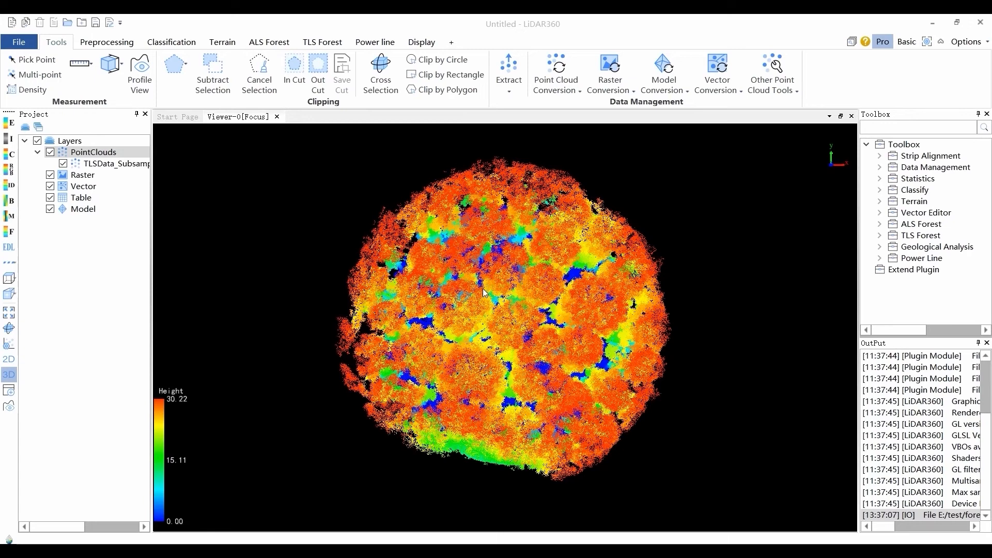
In the display by file settings, refresh the random file color and switch to the red-to-green Color Bar option
left_click(12, 232)
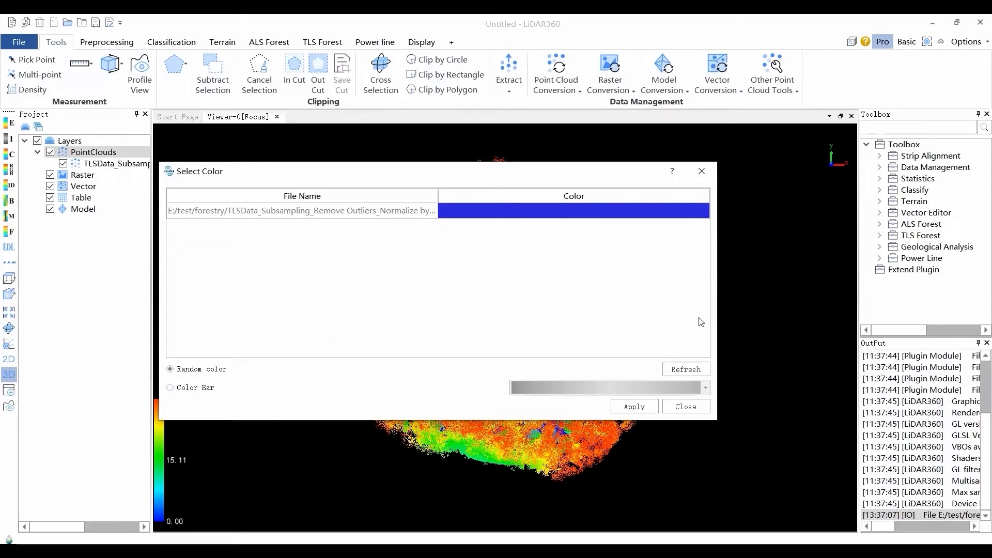
left_click(676, 371)
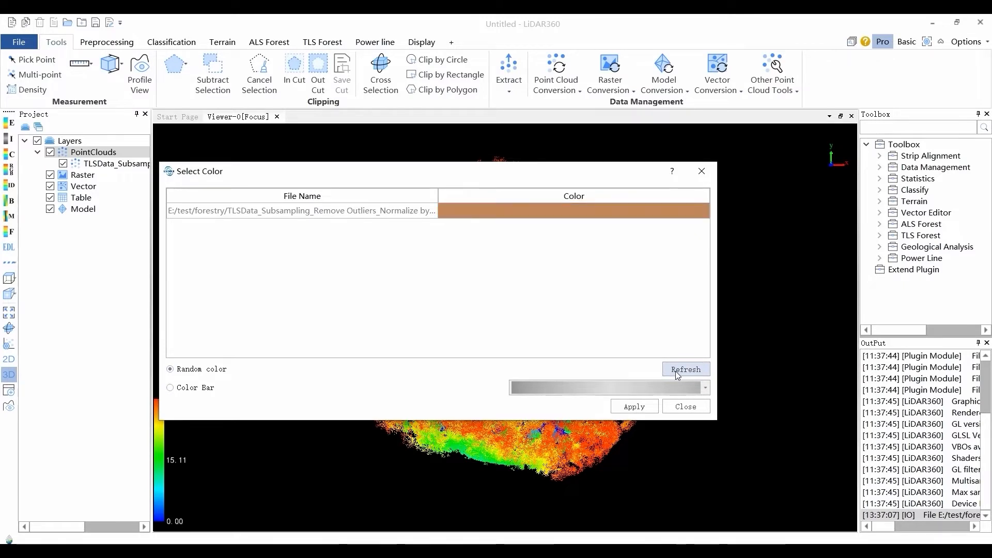
left_click(675, 370)
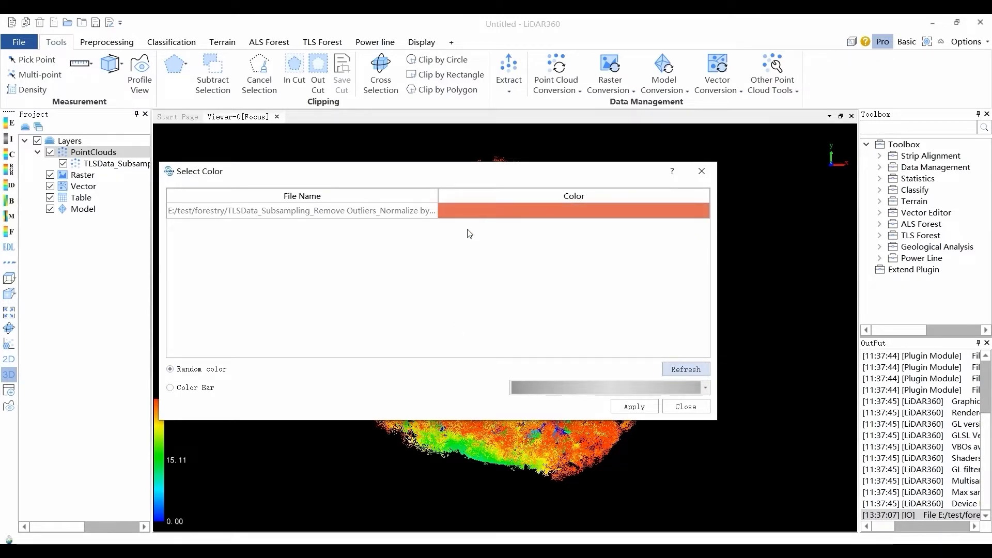
left_click(171, 389)
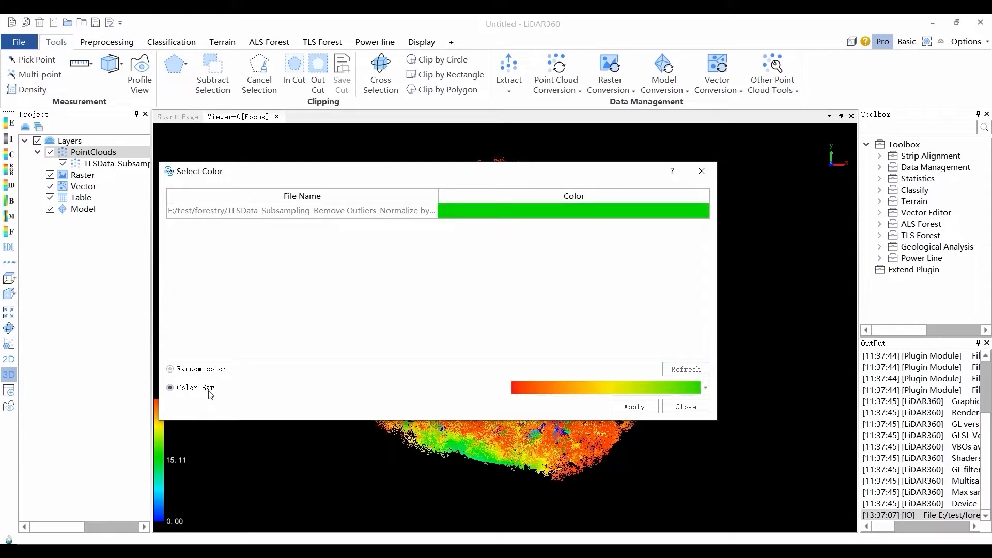
left_click(705, 388)
scroll(702, 411, "down", 1)
scroll(703, 407, "up", 1)
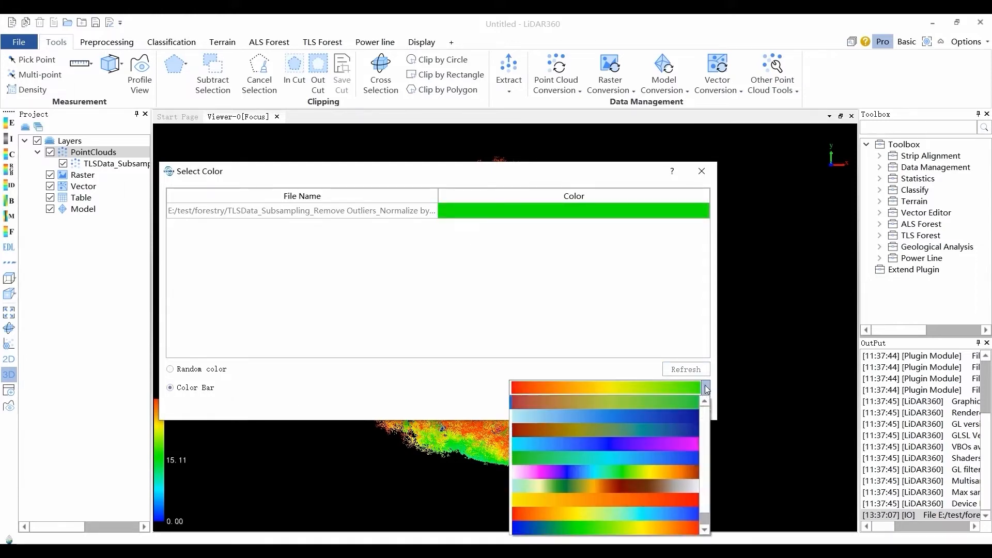
left_click(704, 387)
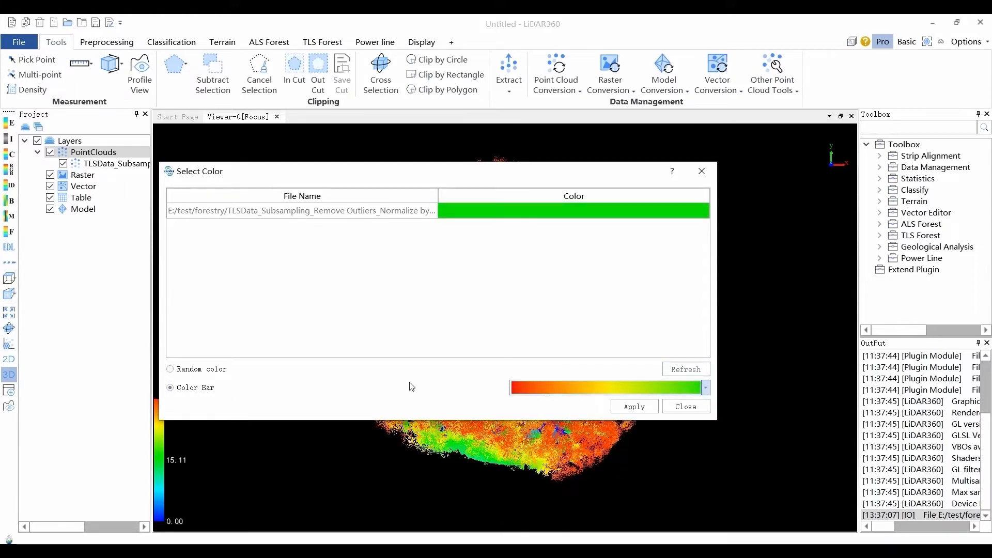
Set the point cloud file's color to bright green from the basic colors and apply it
double_click(563, 211)
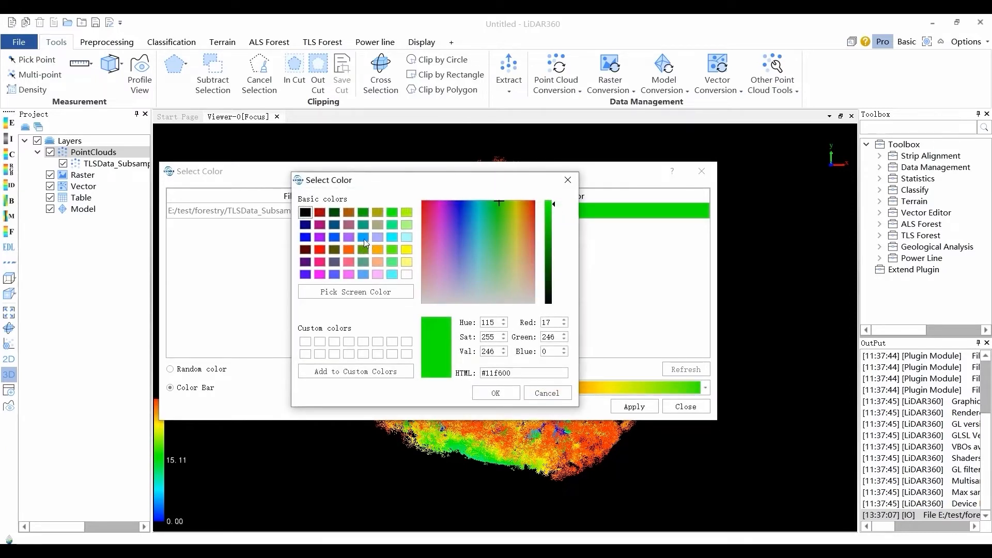
left_click(392, 262)
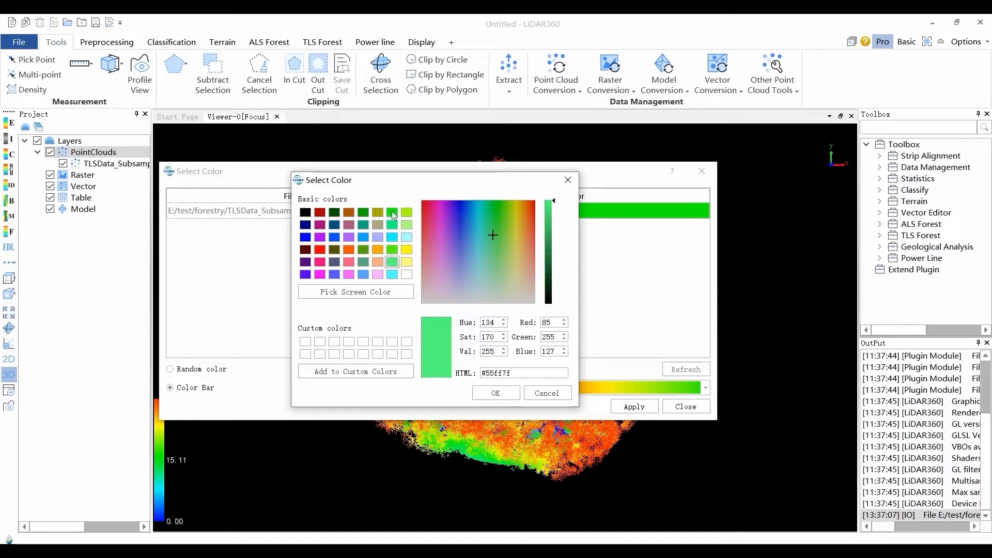
left_click(496, 393)
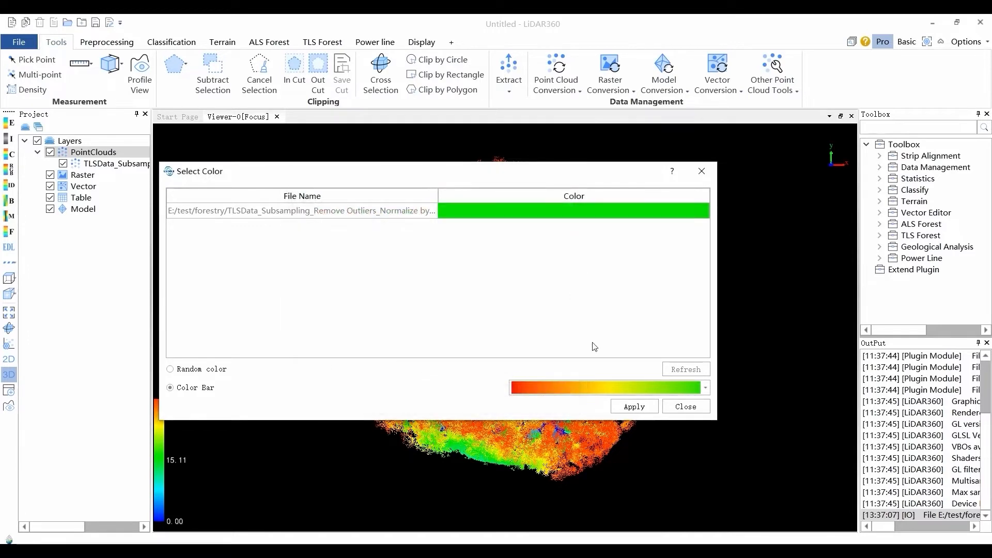
left_click(632, 407)
left_click(686, 407)
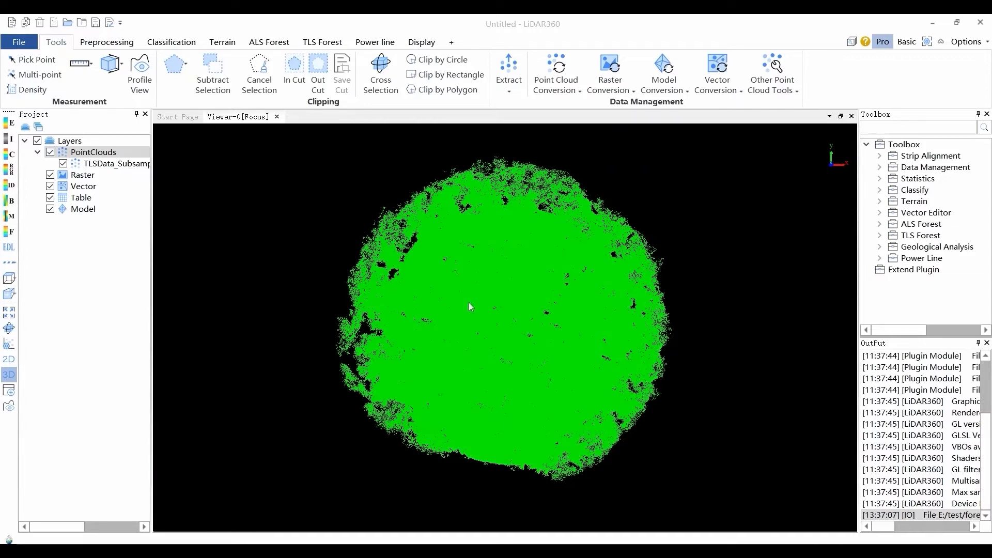
Enable EDL shading and display the point cloud by height with the blue-to-red color bar
left_click(9, 248)
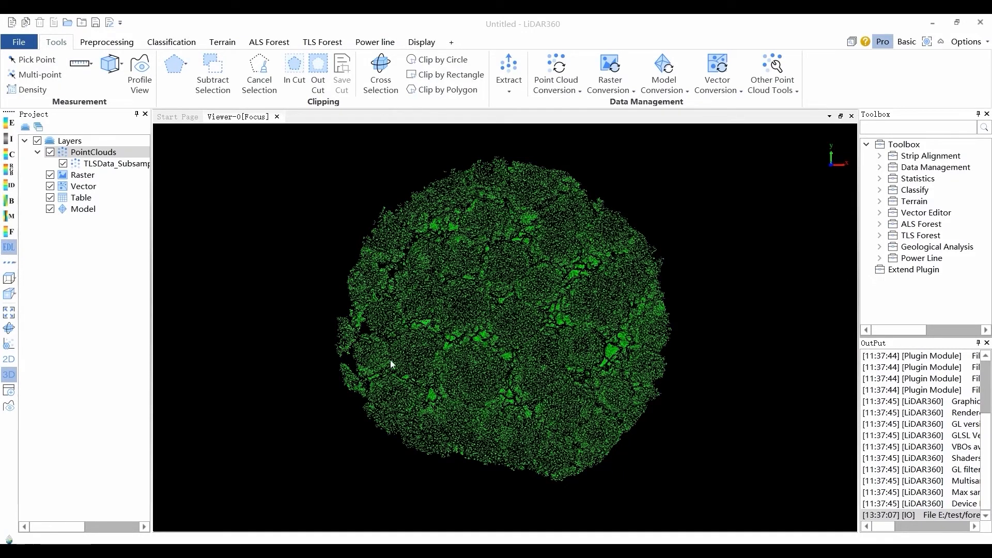
left_click(9, 123)
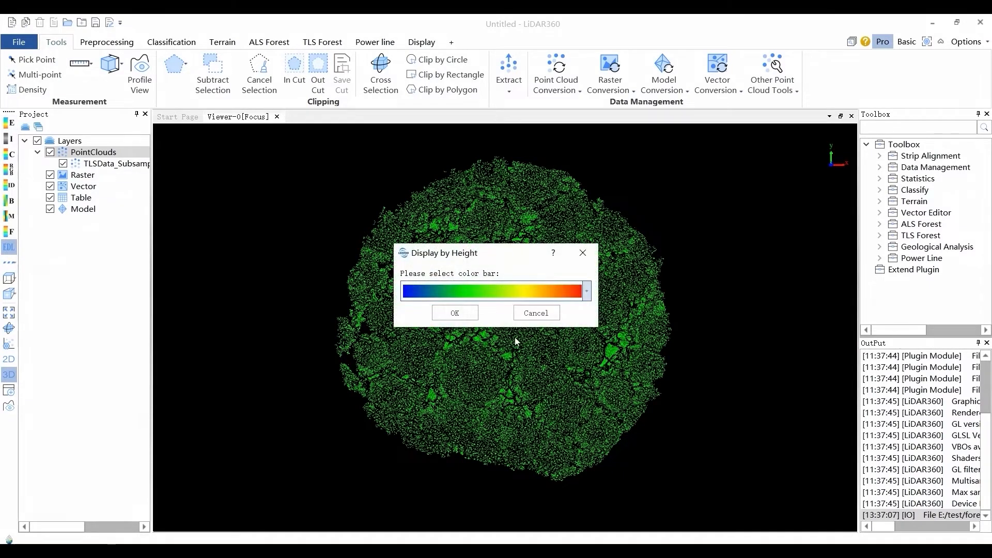
left_click(454, 313)
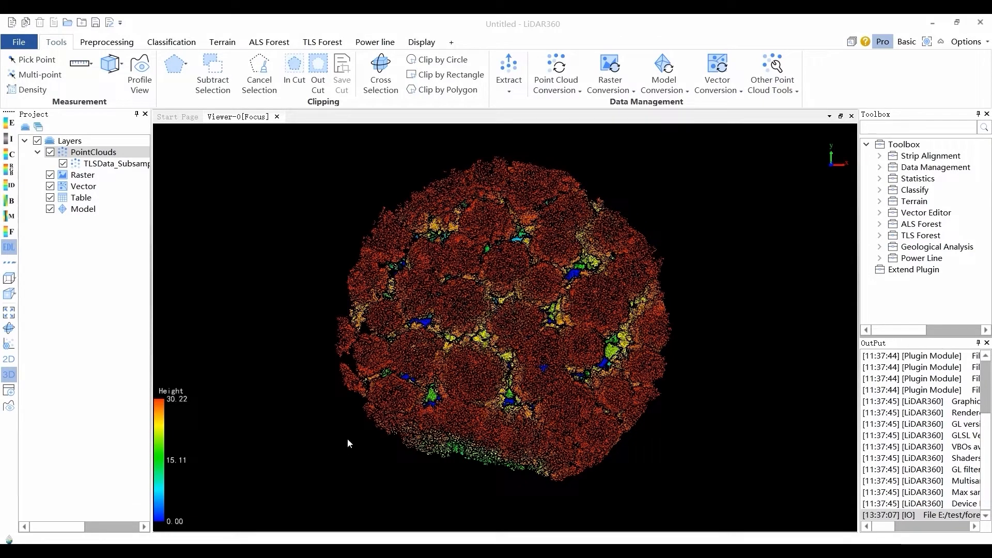
Turn on the Glass effect for the height-colored point cloud and inspect the trees from different angles
left_click(9, 262)
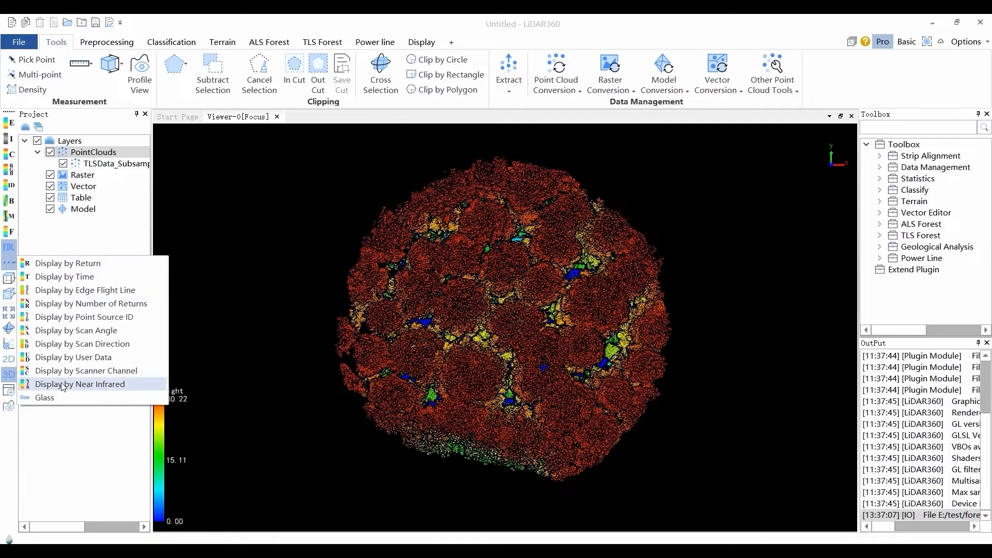
left_click(47, 397)
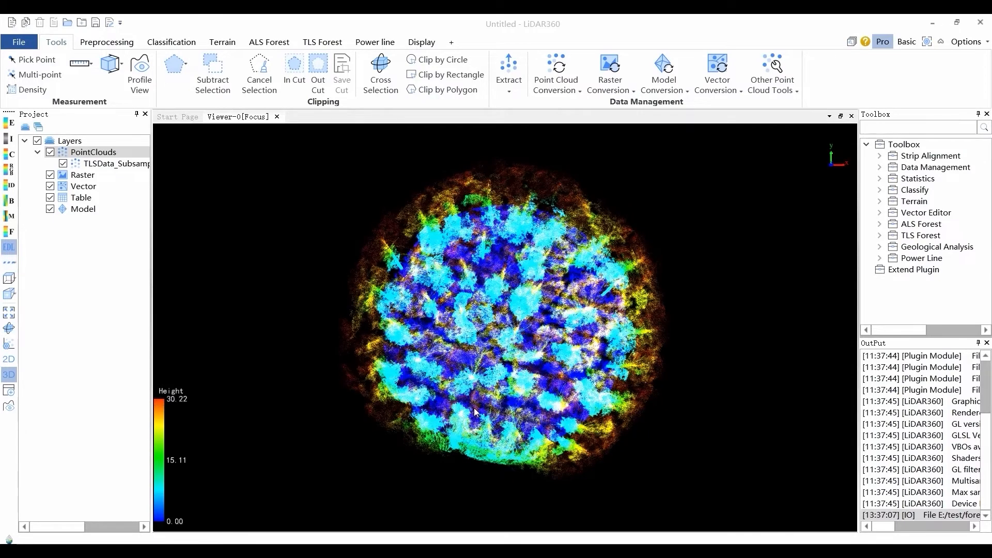
mouse_move(493, 392)
left_mouse_down()
mouse_move(503, 256)
mouse_move(529, 217)
mouse_move(457, 201)
left_mouse_up()
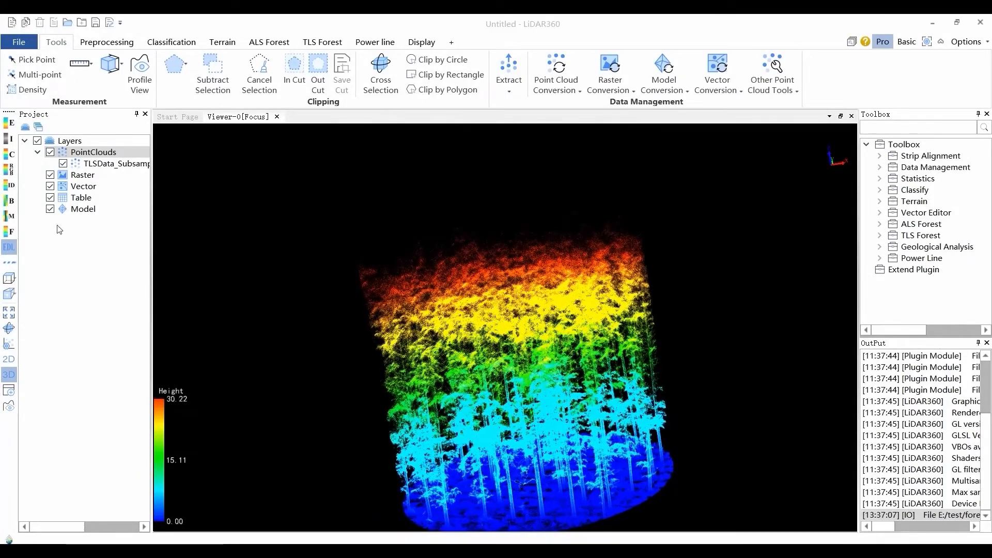
mouse_move(479, 328)
left_mouse_down()
mouse_move(488, 277)
mouse_move(532, 287)
mouse_move(504, 463)
left_mouse_up()
middle_click_drag(455, 262, 447, 316)
Turn off the Glass effect for the height-colored point cloud
left_click(9, 262)
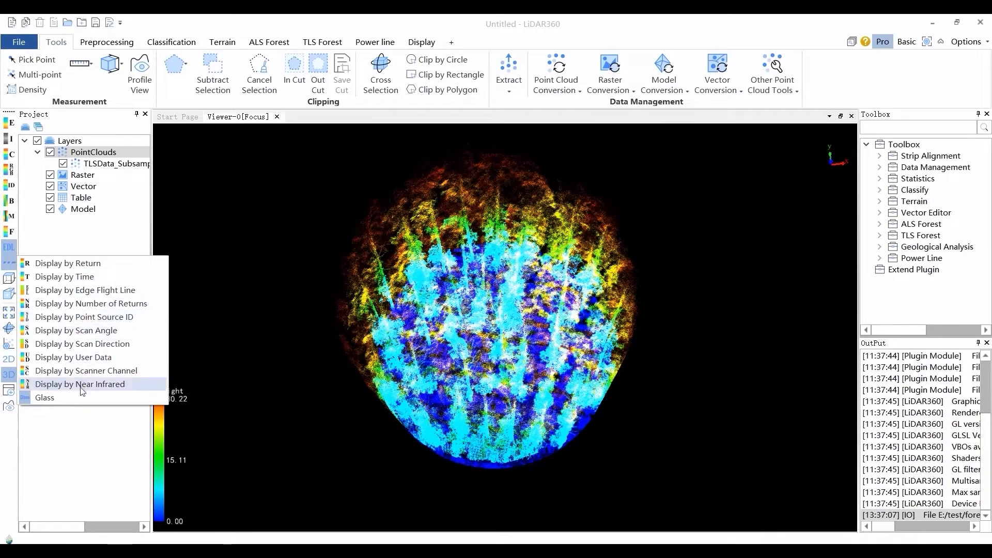
left_click(9, 266)
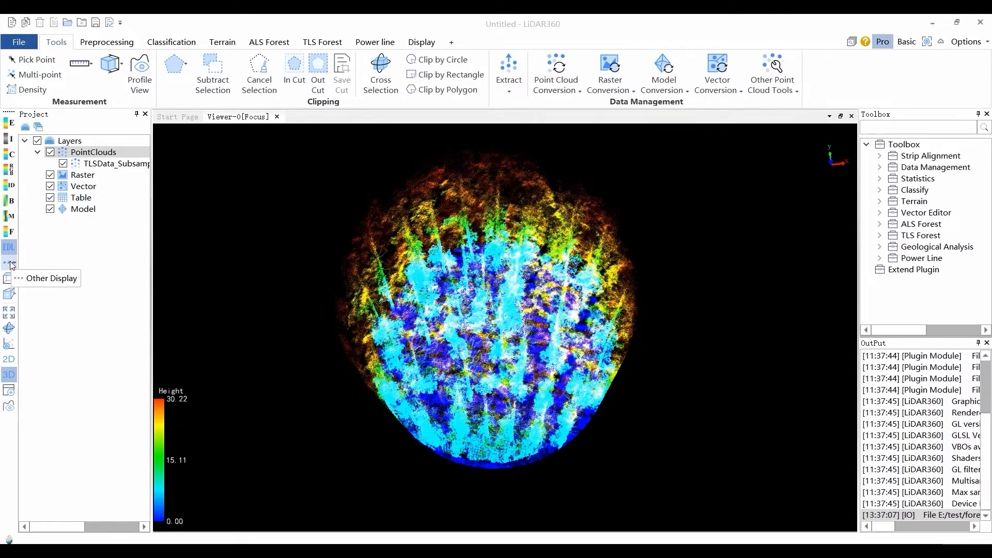
left_click(11, 265)
left_click(53, 396)
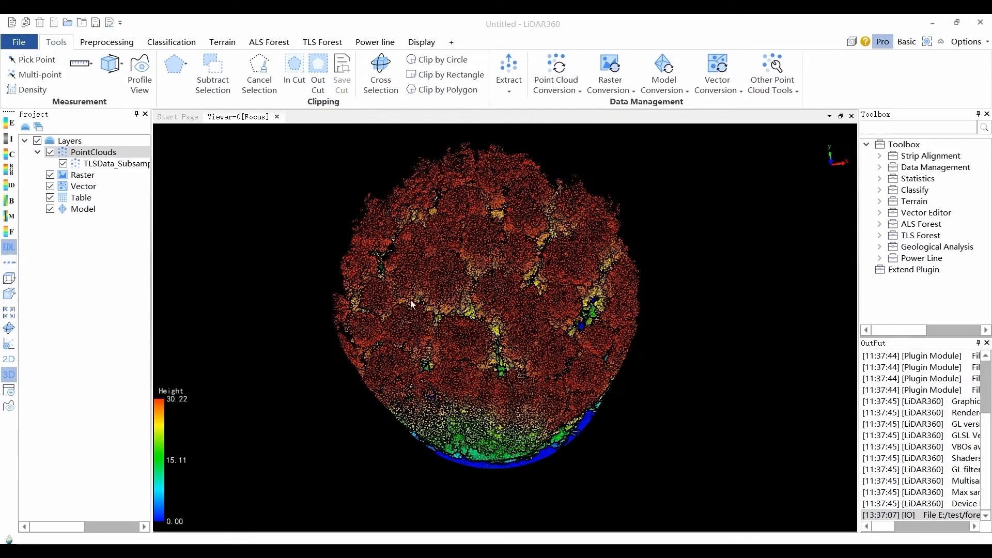
Show the point cloud in Top View, followed by Bottom View
left_click(14, 280)
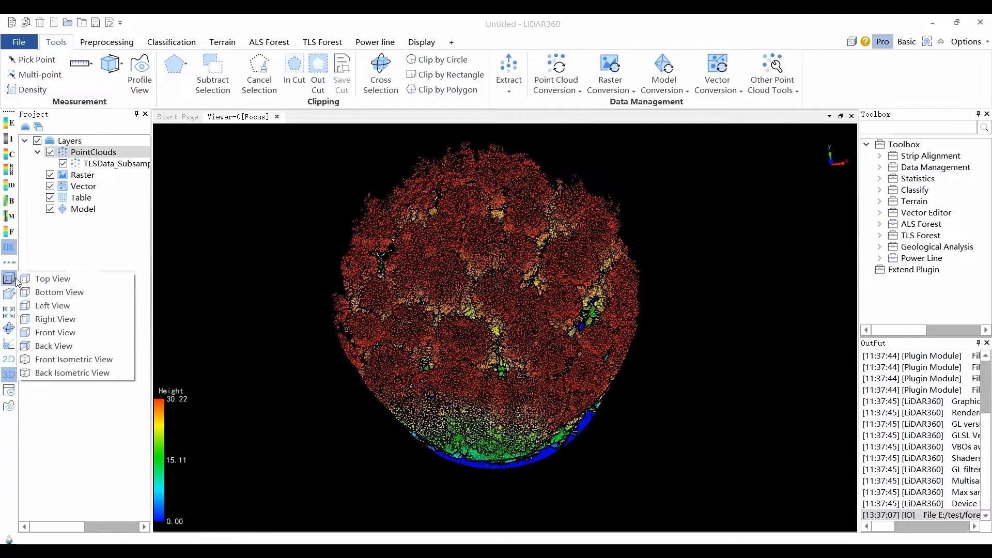
left_click(64, 283)
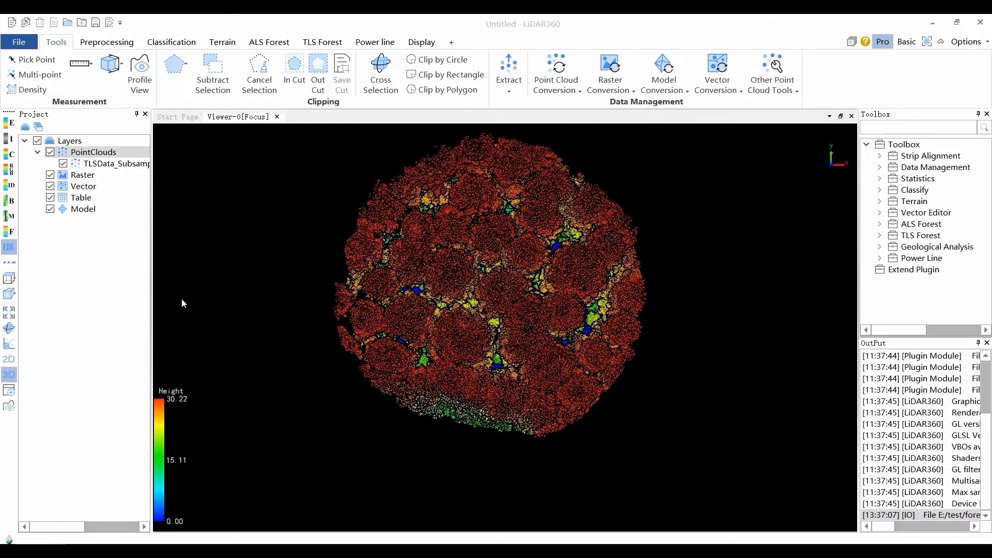
left_click(16, 263)
left_click(93, 164)
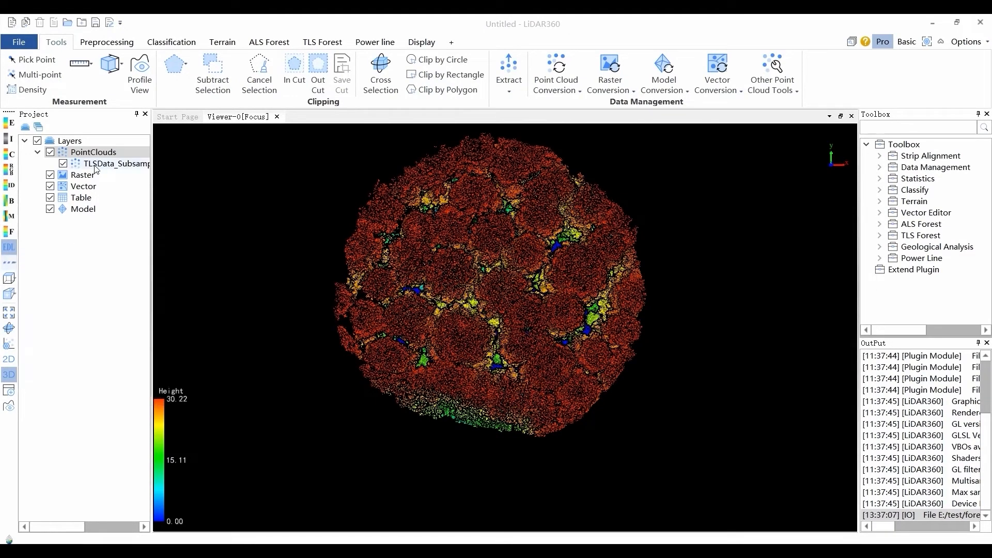
left_click(10, 279)
left_click(36, 290)
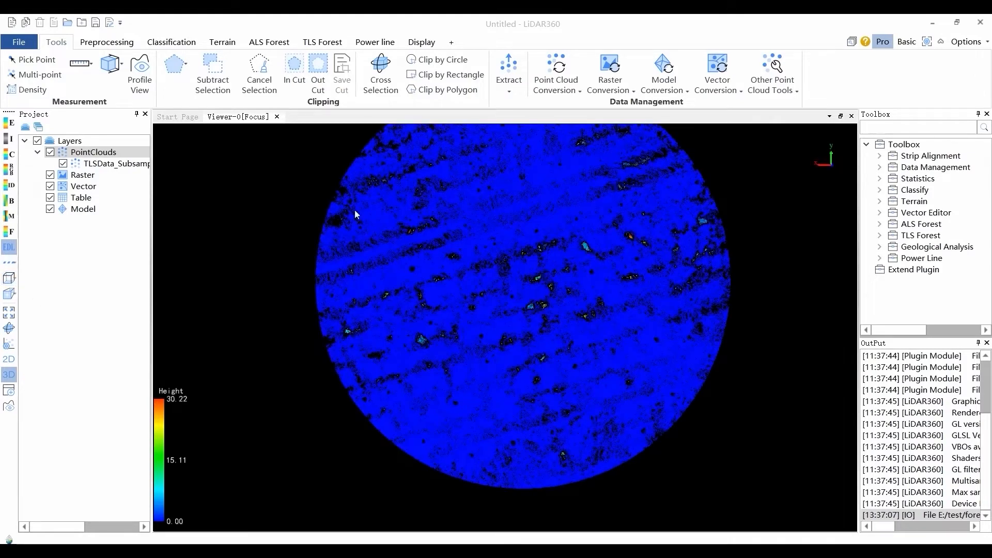
Select the TLSData point cloud layer, fit it to the viewer and show it in Bottom View
right_click(114, 164)
left_click(154, 208)
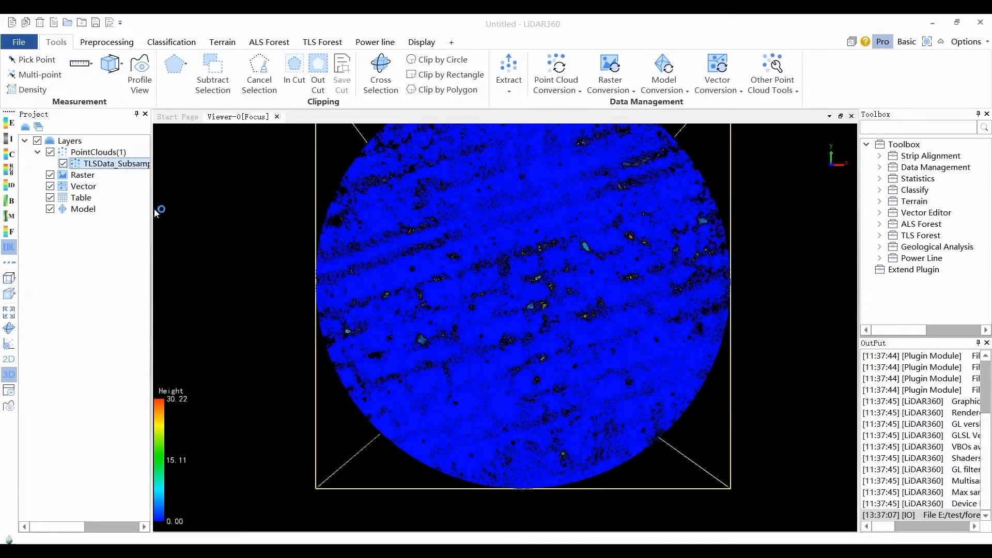
left_click(10, 278)
left_click(58, 293)
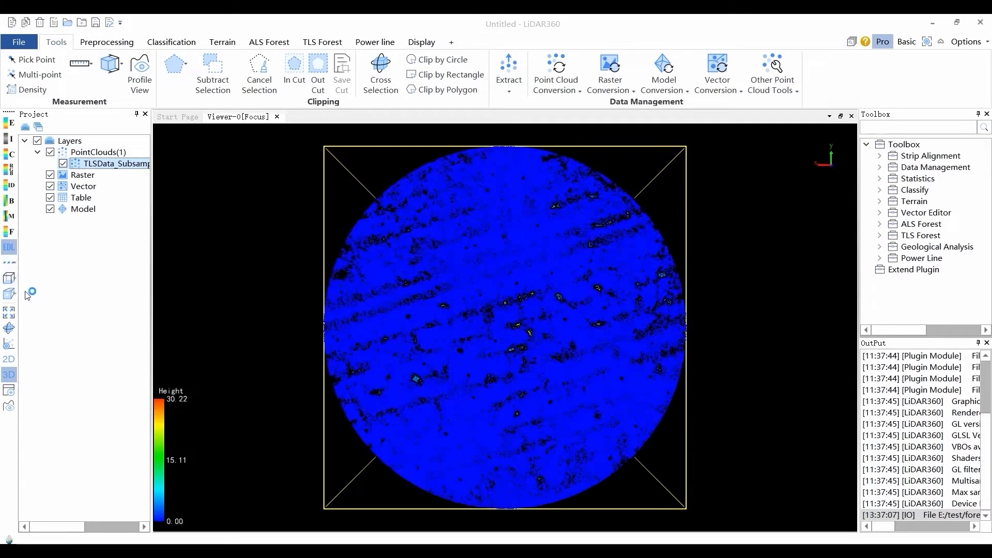
View the point cloud from the side in Left View, followed by Right View
left_click(10, 279)
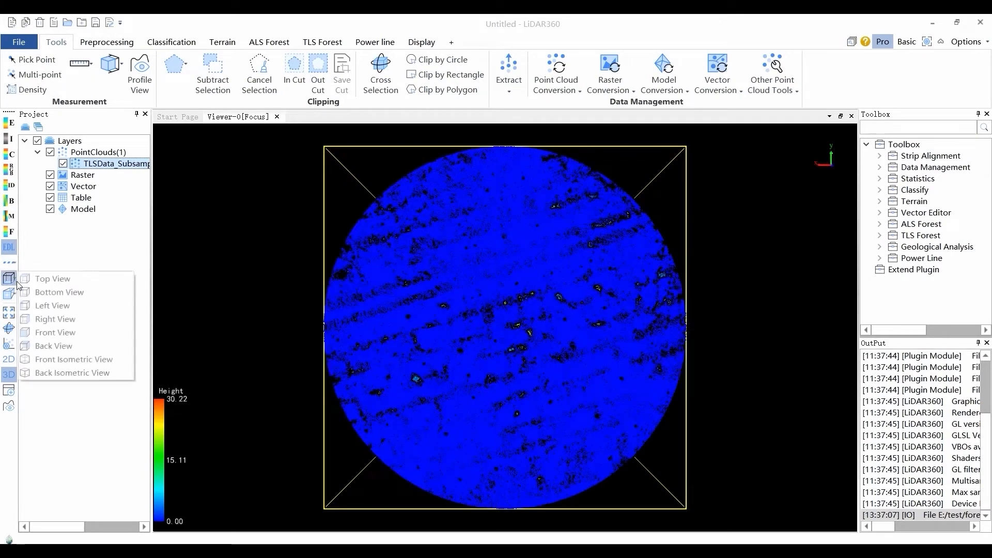
left_click(42, 308)
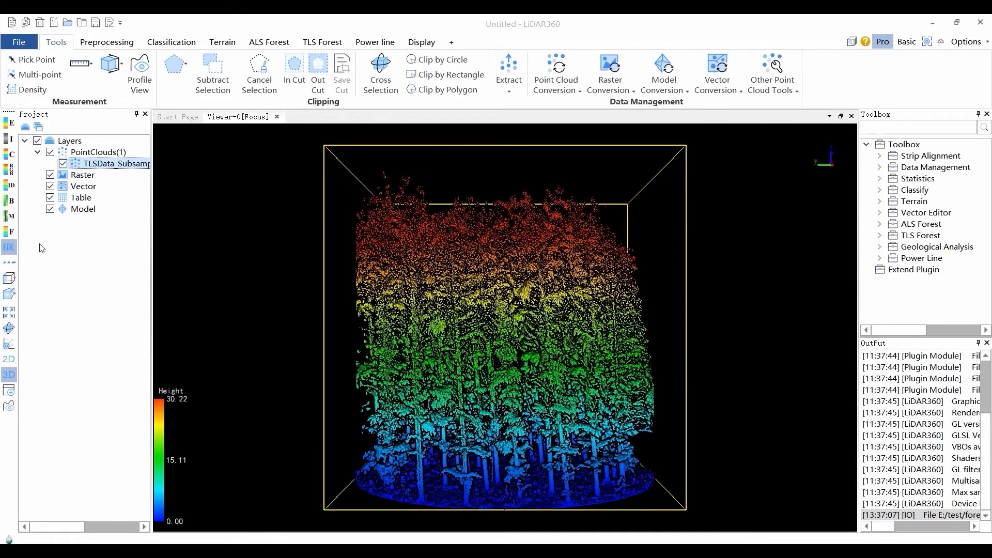
left_click(17, 278)
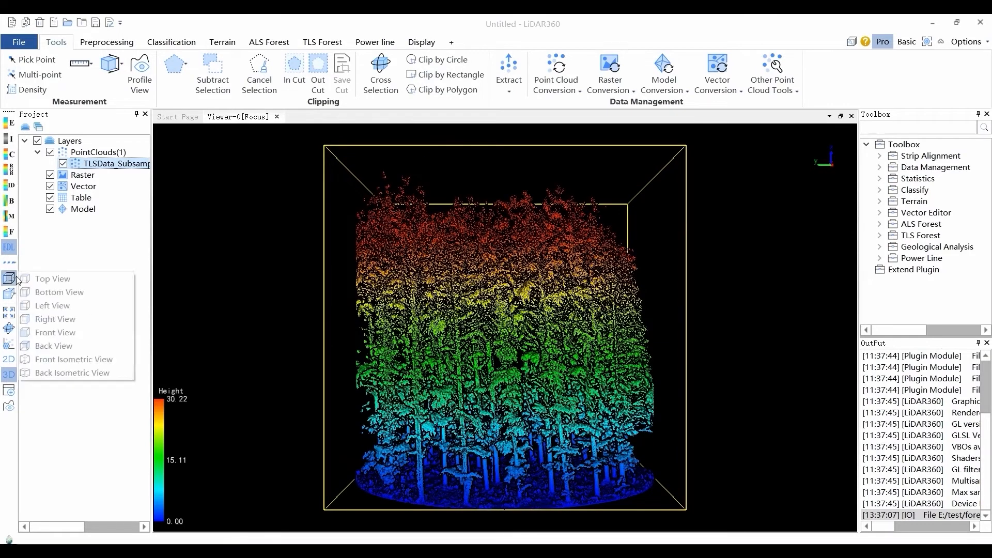
left_click(46, 320)
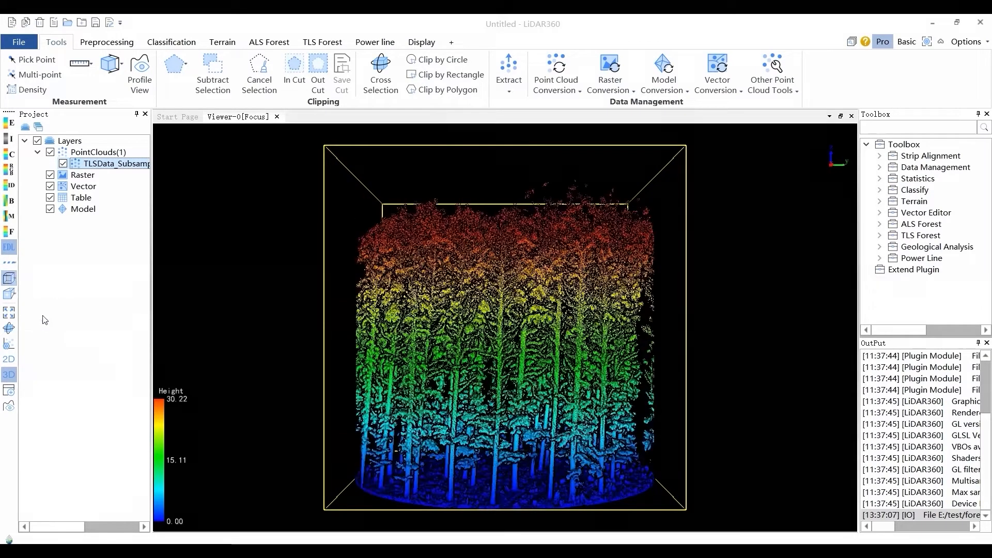
Inspect the point cloud in Front View, followed by Back View
left_click(18, 279)
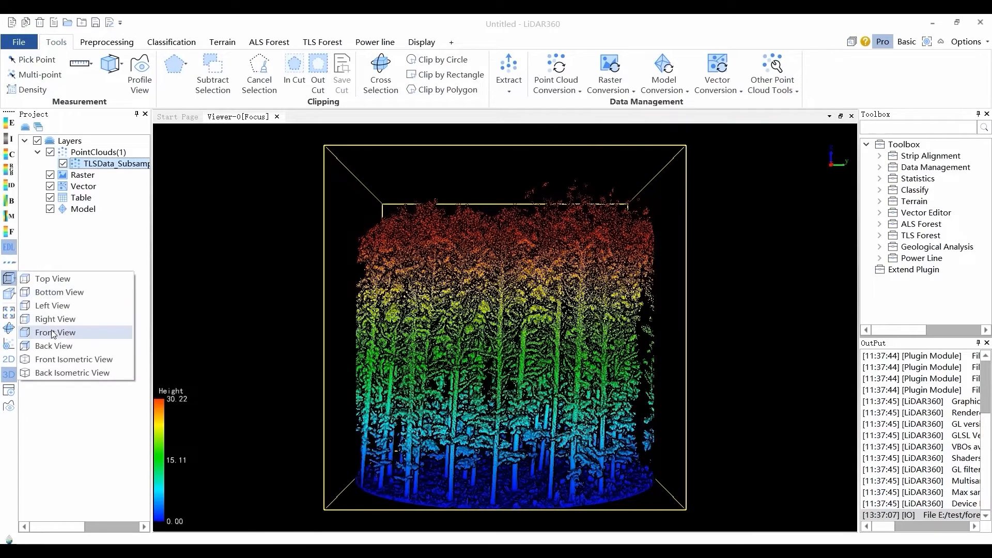
left_click(53, 333)
left_click(16, 281)
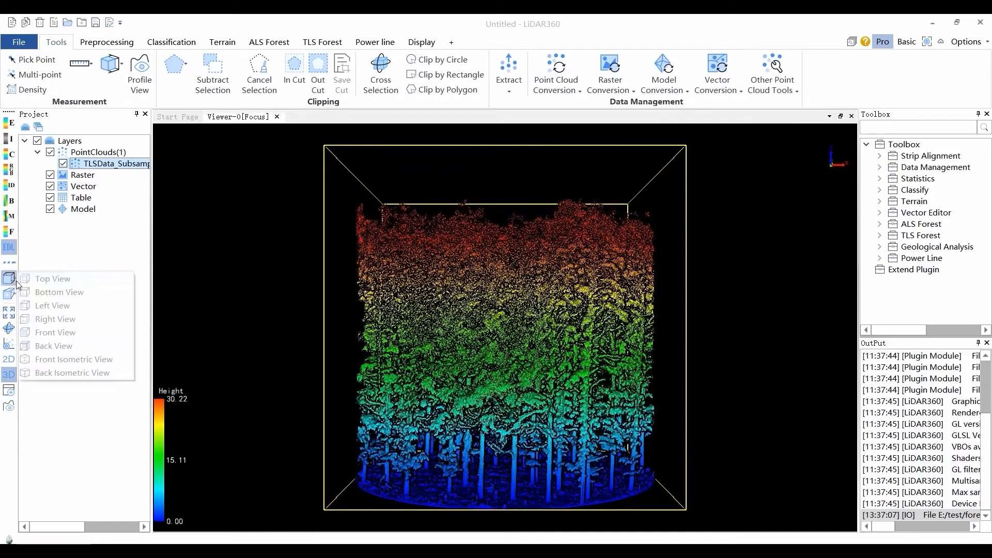
left_click(54, 346)
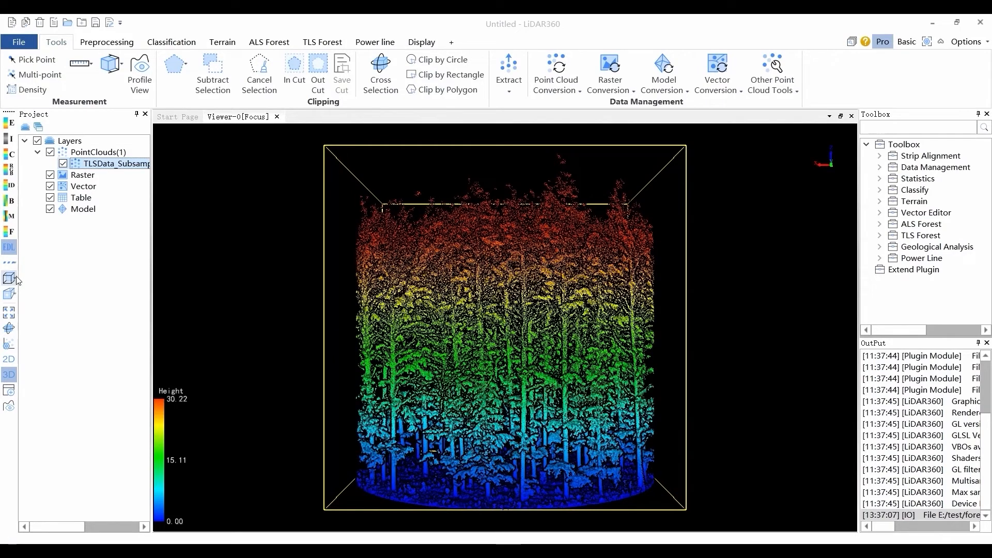
Show the point cloud in Front Isometric View, followed by Back Isometric View
left_click(17, 279)
left_click(56, 362)
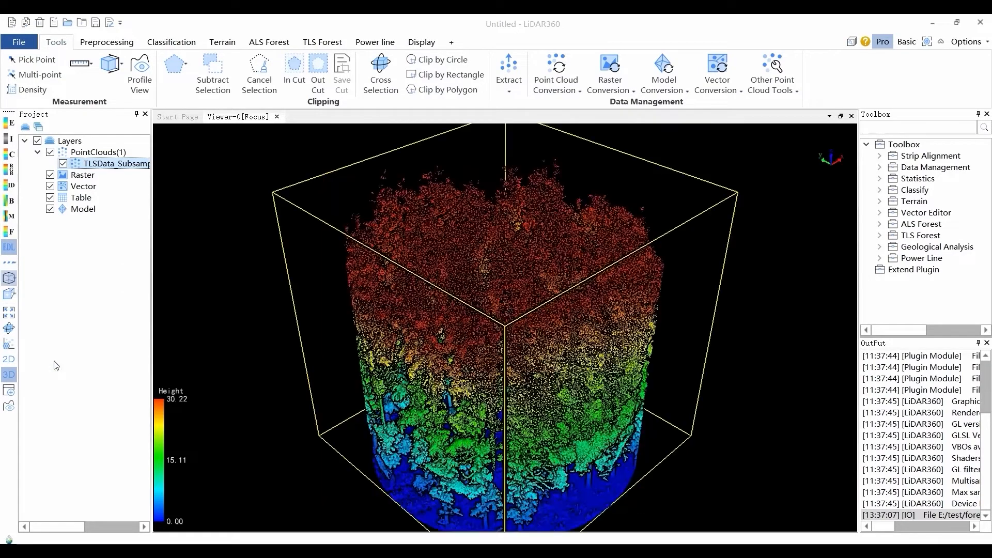
left_click(18, 286)
left_click(37, 370)
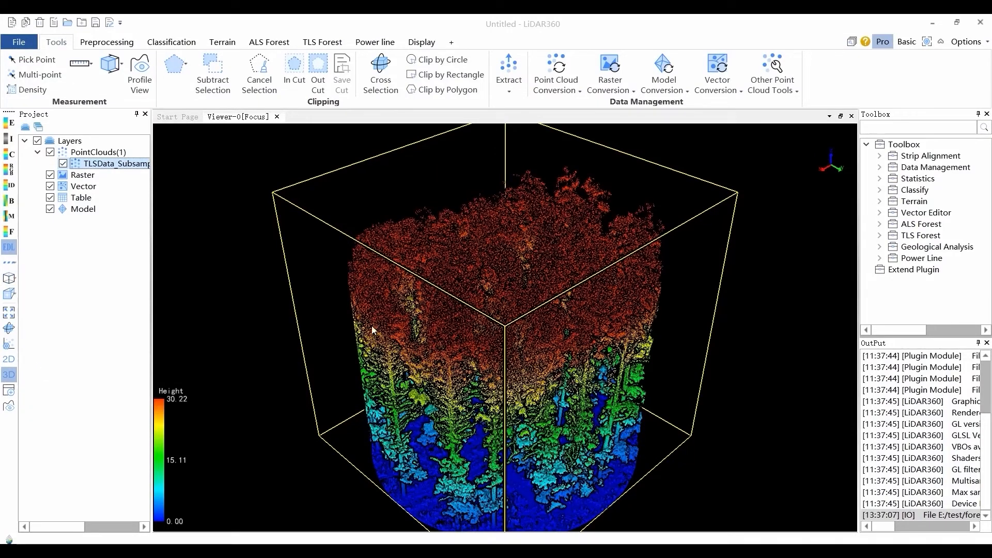
Switch the viewer to Orthogonal Projection for comparison, and return it to Perspective Projection
left_click(14, 296)
left_click(62, 298)
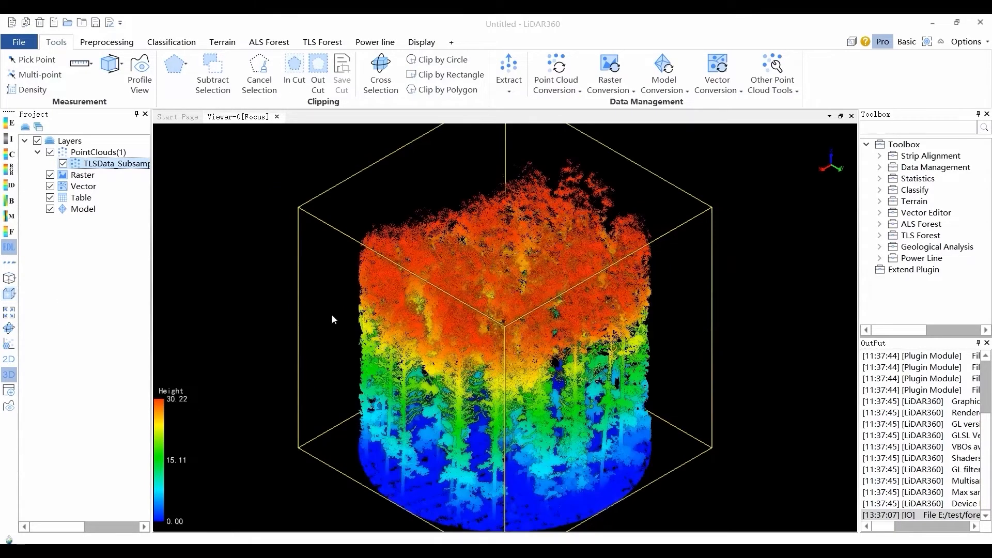
left_click(16, 295)
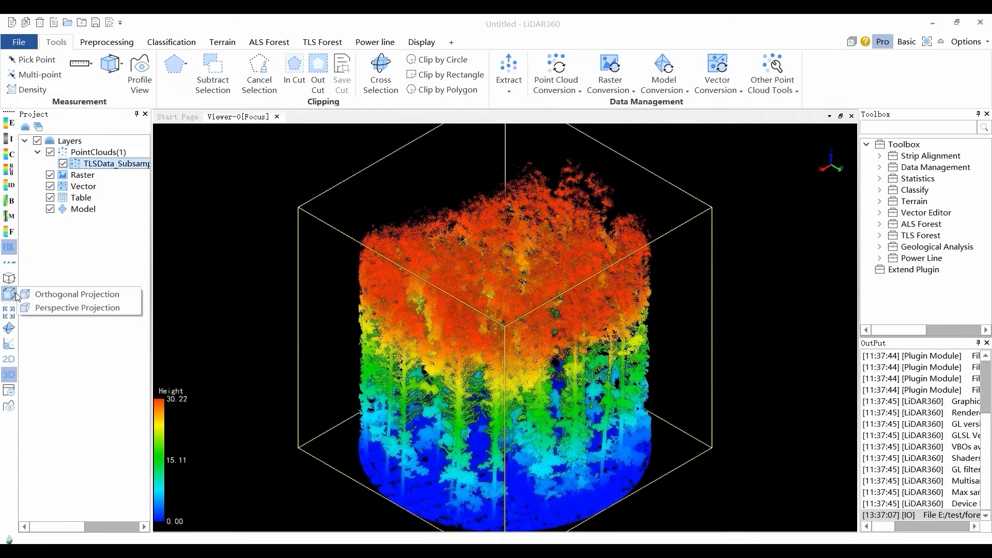
left_click(52, 307)
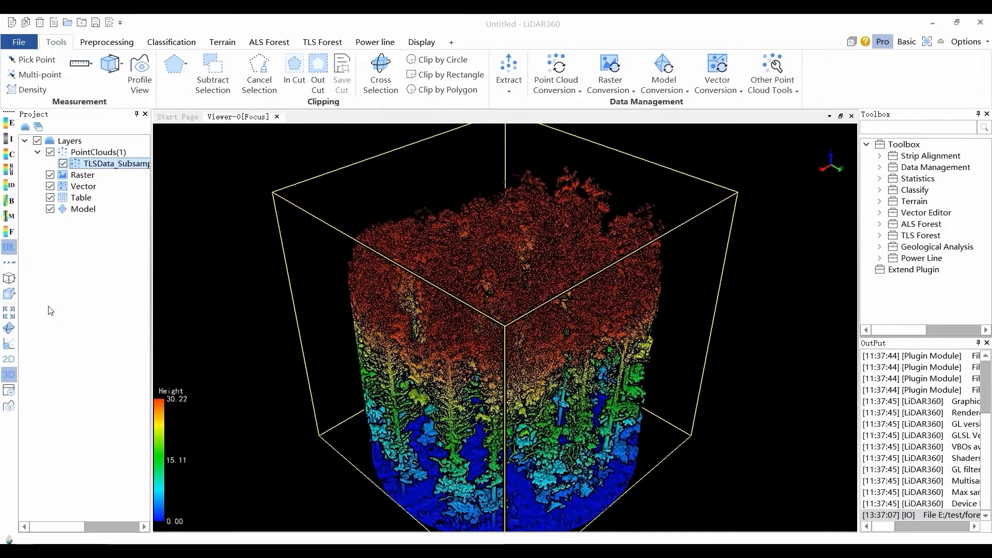
Start Cross Selection on the full point cloud and rotate the selection box about the Z axis by about 6.5 degrees
left_click(10, 313)
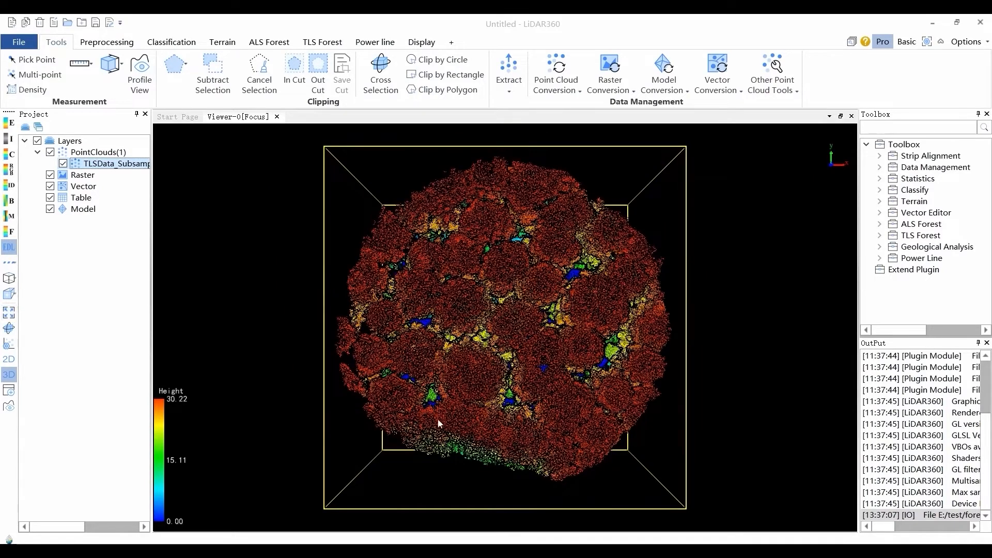
left_click(12, 329)
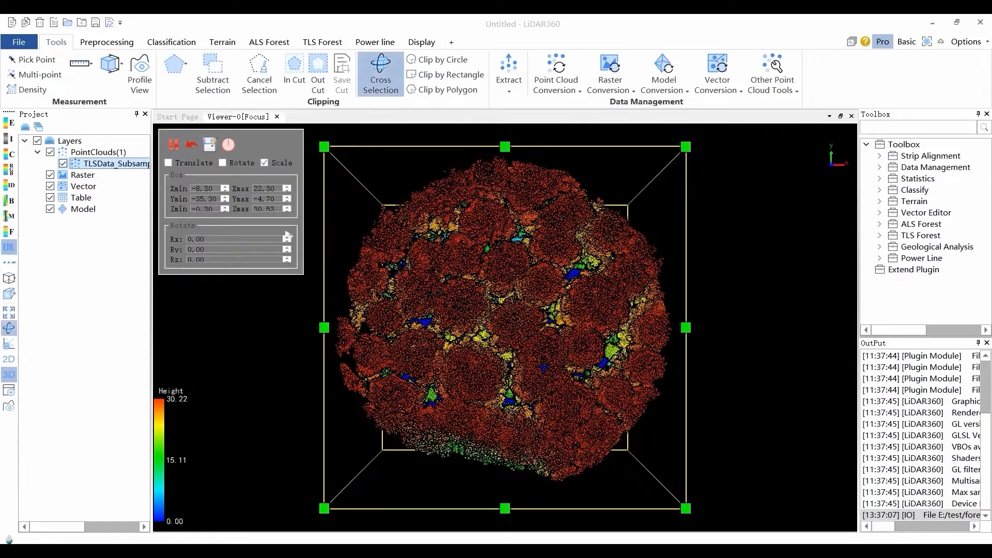
left_click(222, 163)
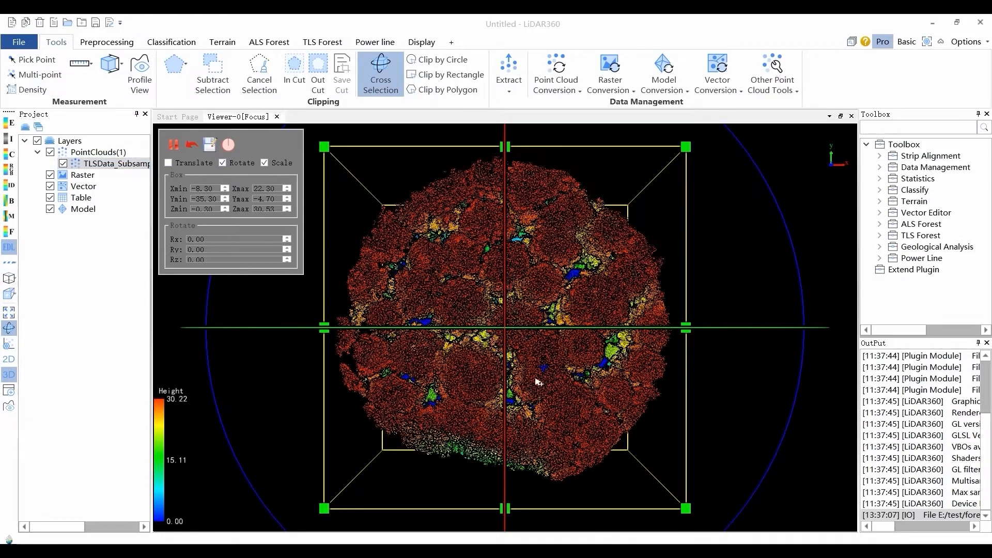
left_click_drag(538, 381, 715, 309)
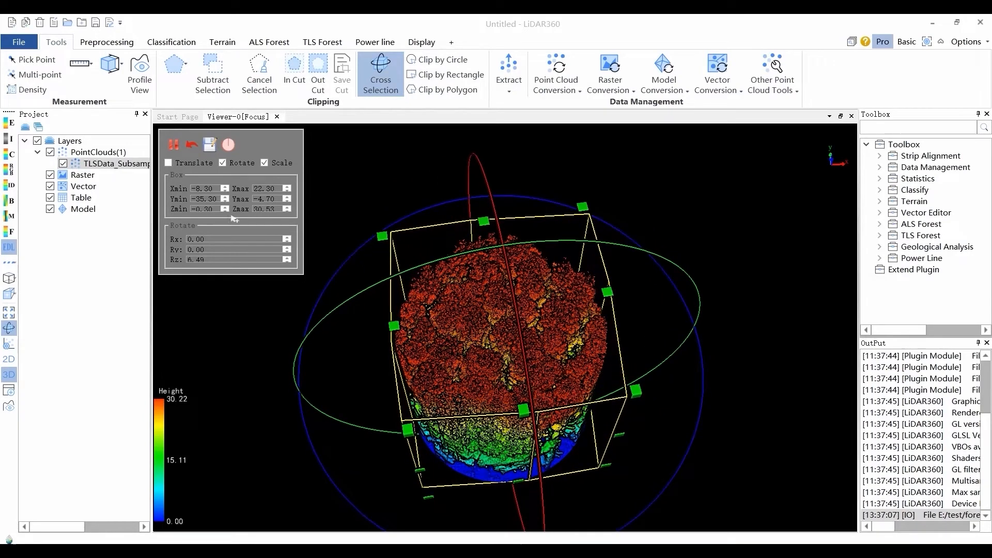
Enable Translate for the selection box, shift and rotate the box freely, and exit Cross Selection
left_click(168, 162)
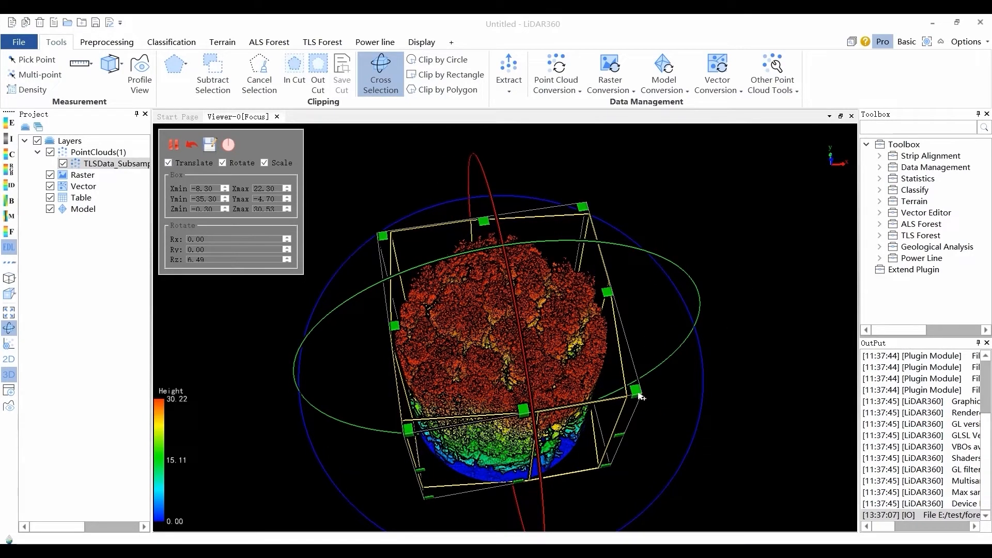
left_click_drag(640, 397, 372, 174)
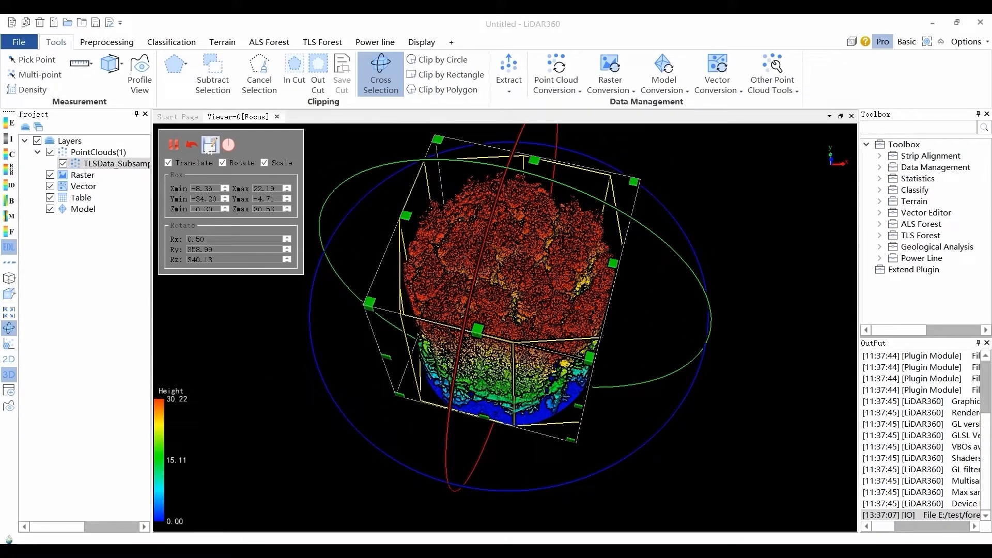
left_click(236, 149)
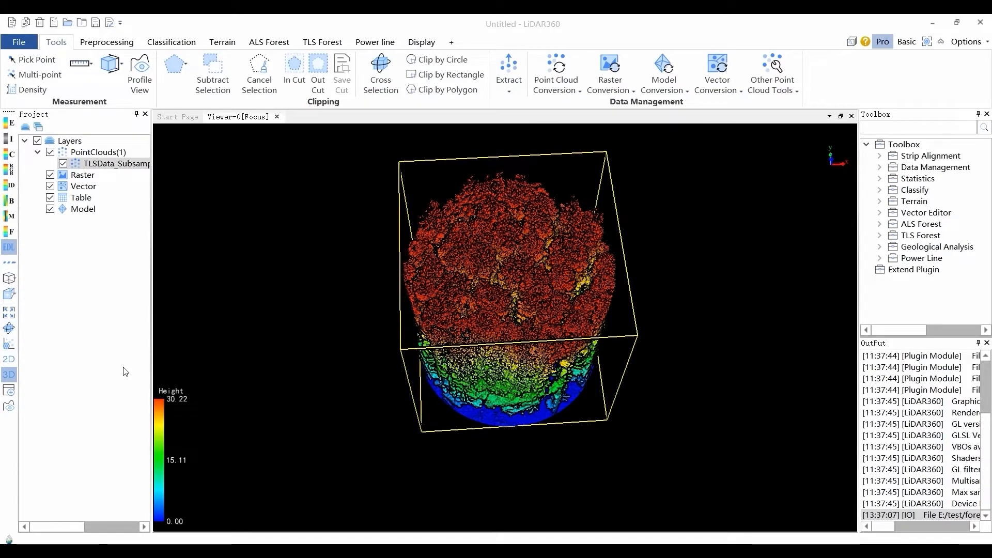
Configure the point size and type to use Point Autosize instead of a fixed size
left_click(8, 344)
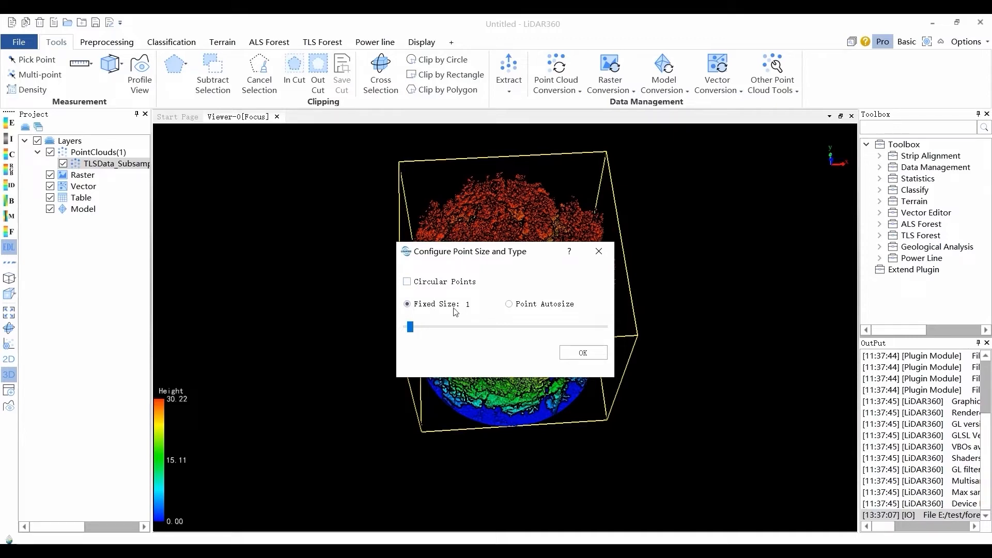
mouse_move(412, 330)
left_mouse_down()
mouse_move(450, 330)
mouse_move(413, 331)
left_mouse_up()
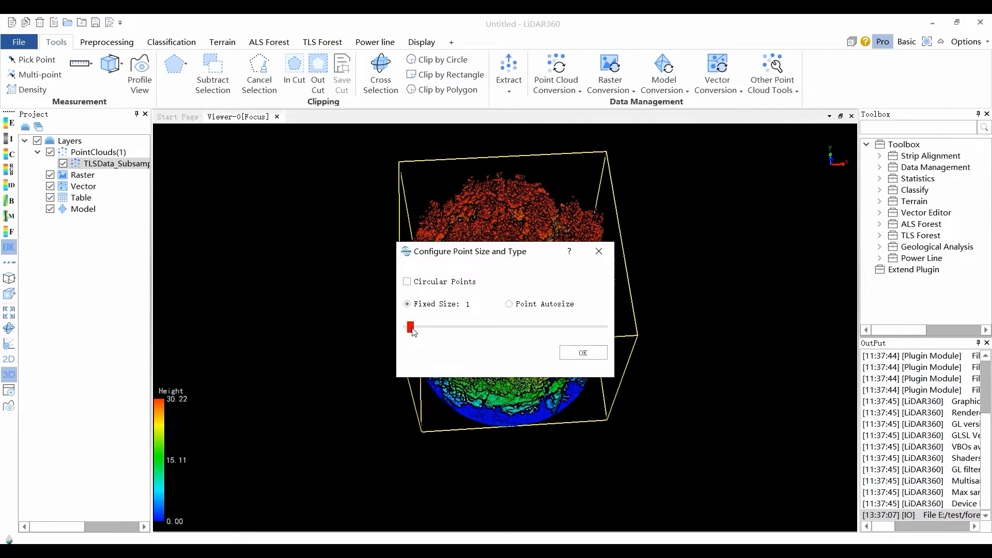
left_click(517, 304)
left_click(586, 353)
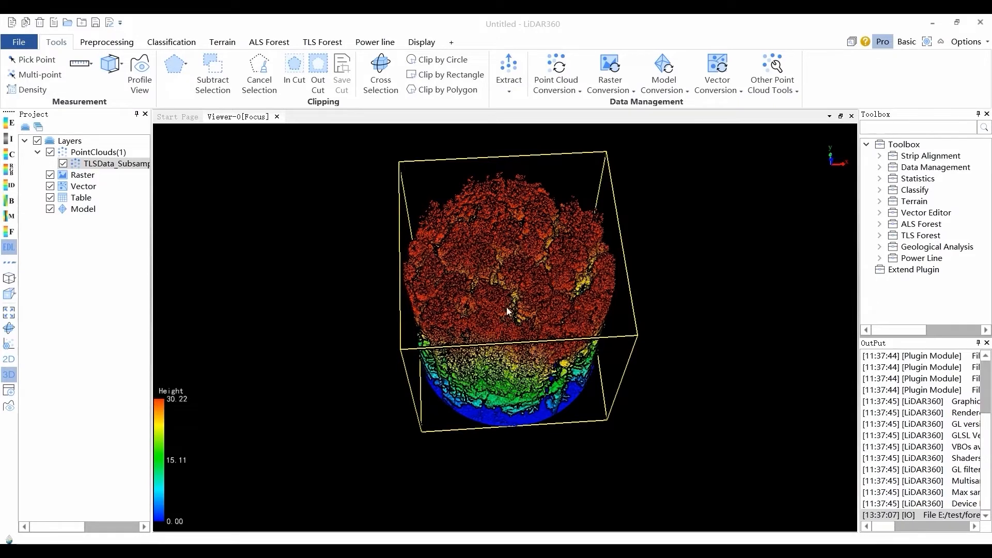
Open a second viewer window beside the existing one and close it again
left_click(9, 390)
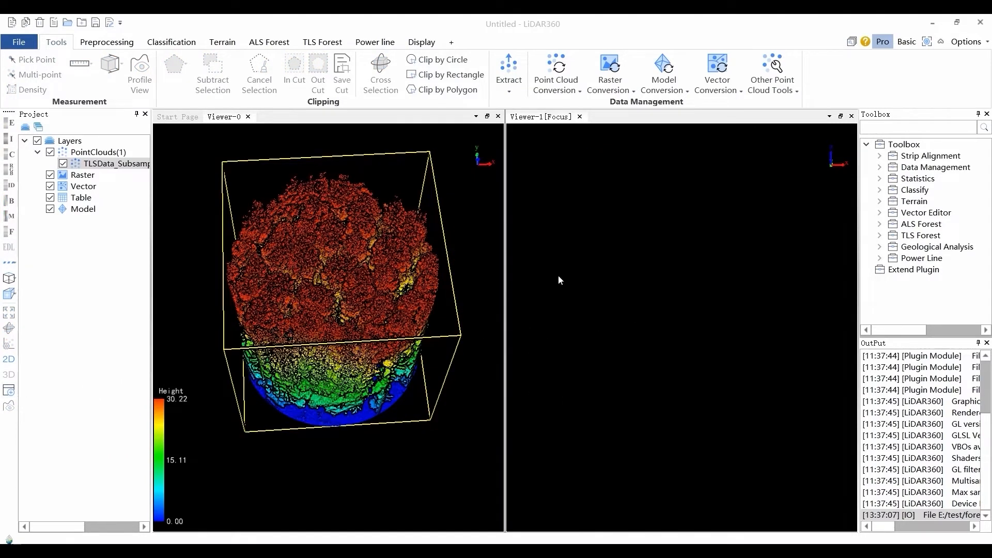
left_click(852, 116)
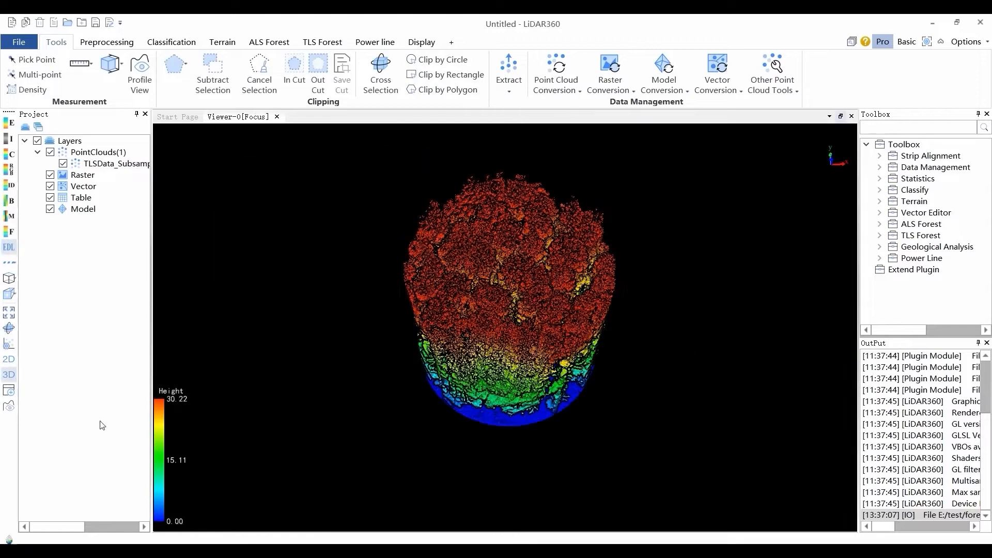
Open the profile view of the point cloud and enable a fixed profile buffer of 10 m
left_click(9, 405)
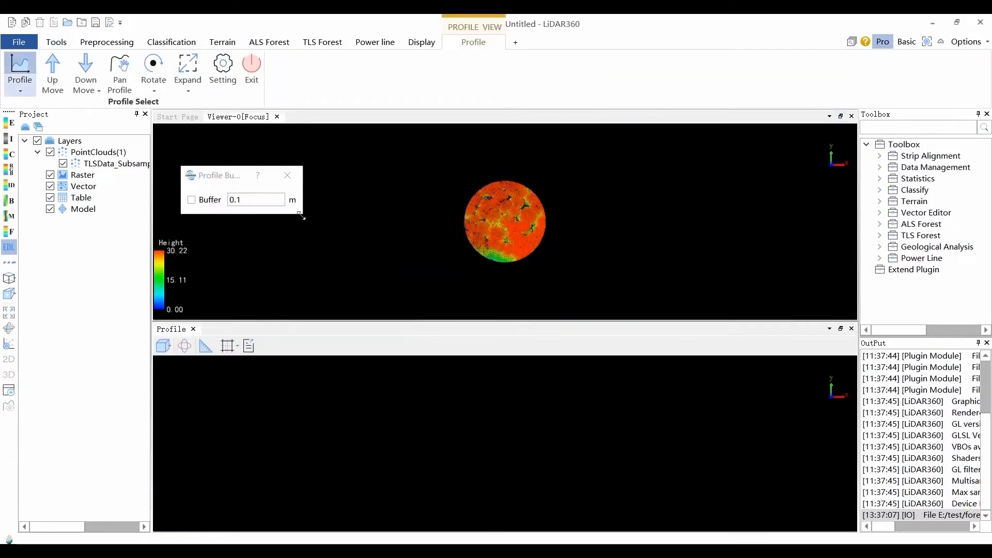
scroll(514, 238, "up", 2)
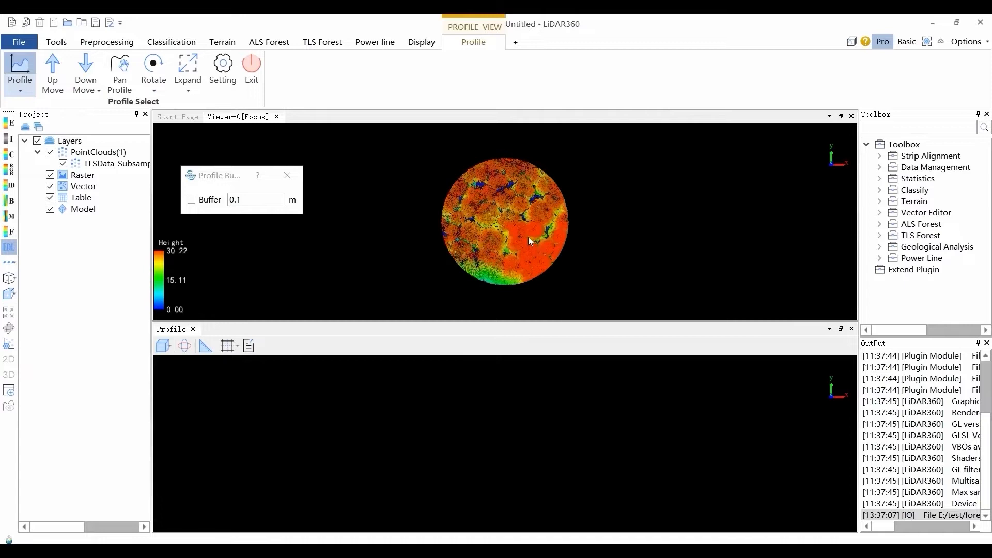
scroll(528, 237, "up", 1)
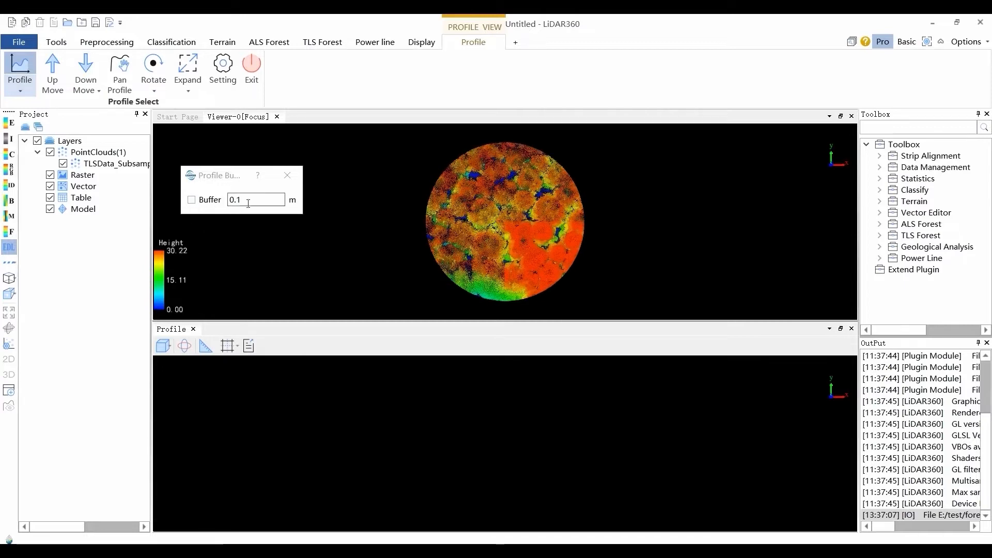
left_click_drag(256, 200, 231, 201)
type("10")
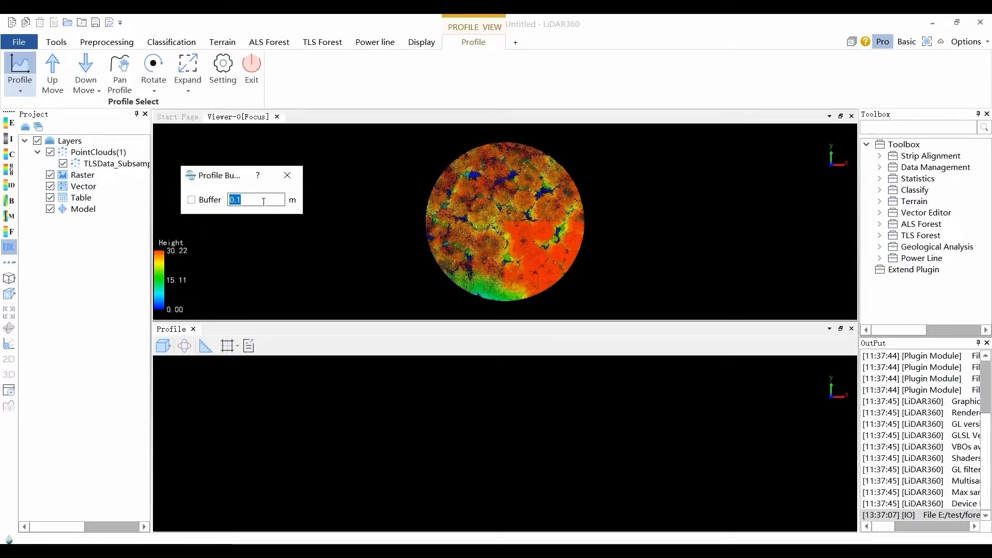
left_click(191, 201)
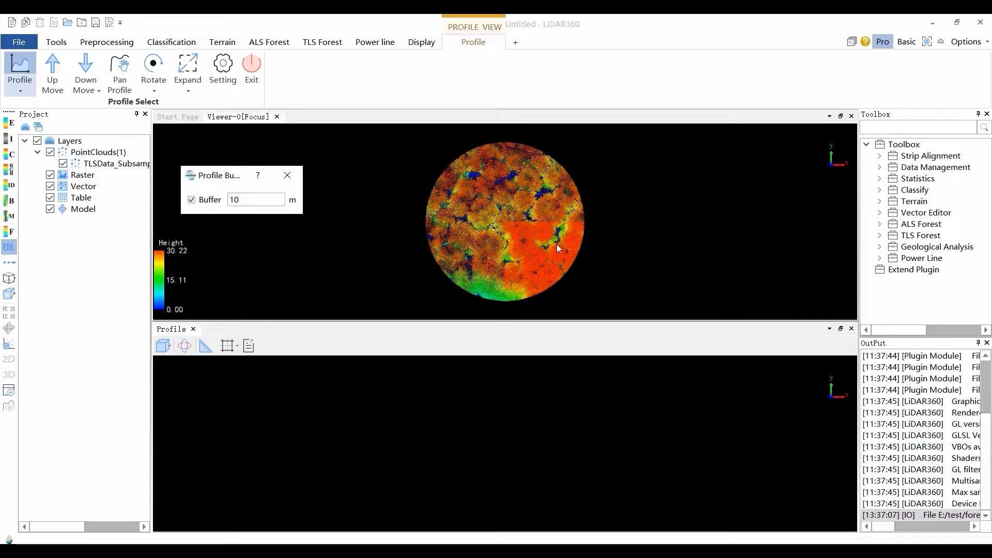
Draw a short profile section in the lower half of the point cloud's top view and rotate the extracted slice in 3D
left_click(515, 261)
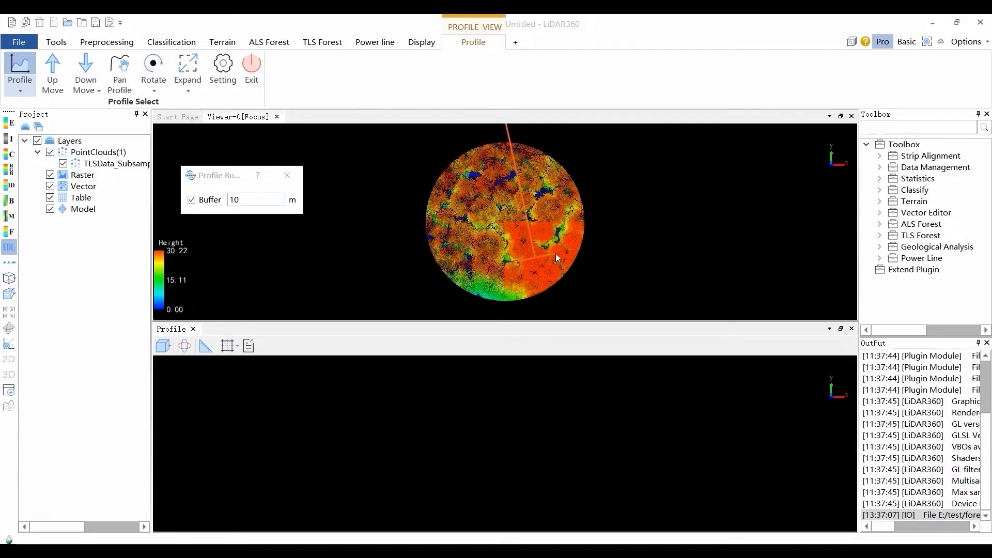
left_click(556, 253)
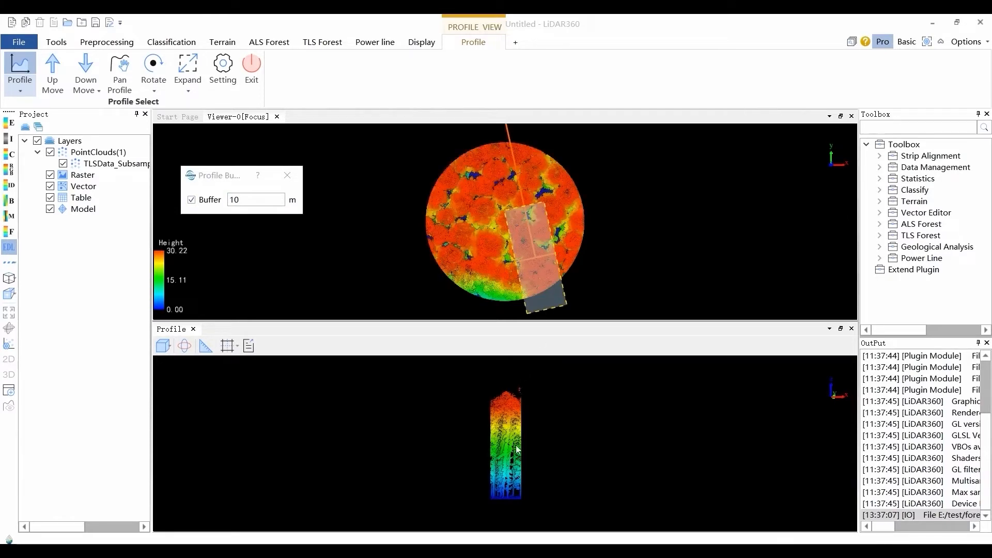
left_click(503, 432)
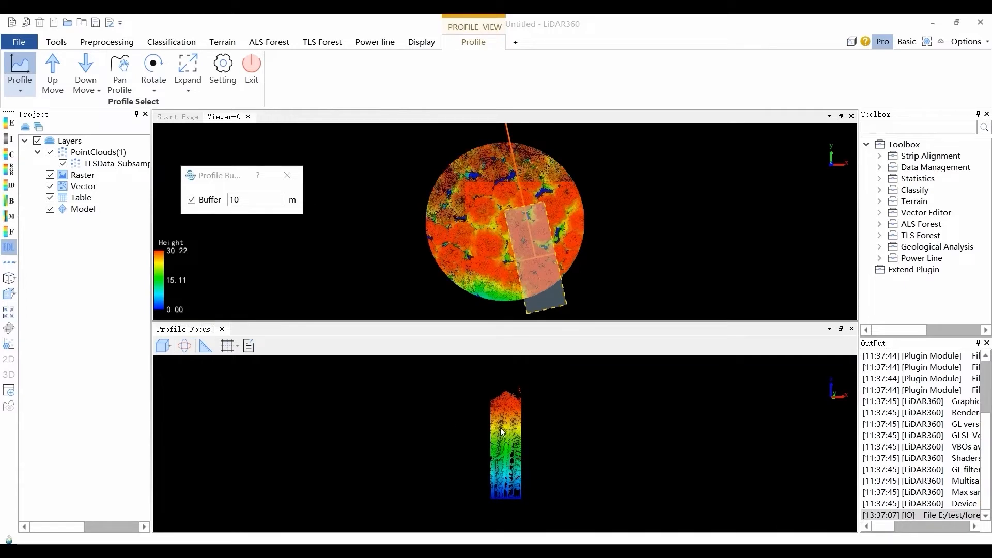
left_click(185, 351)
left_click_drag(515, 428, 217, 462)
left_click_drag(572, 470, 443, 485)
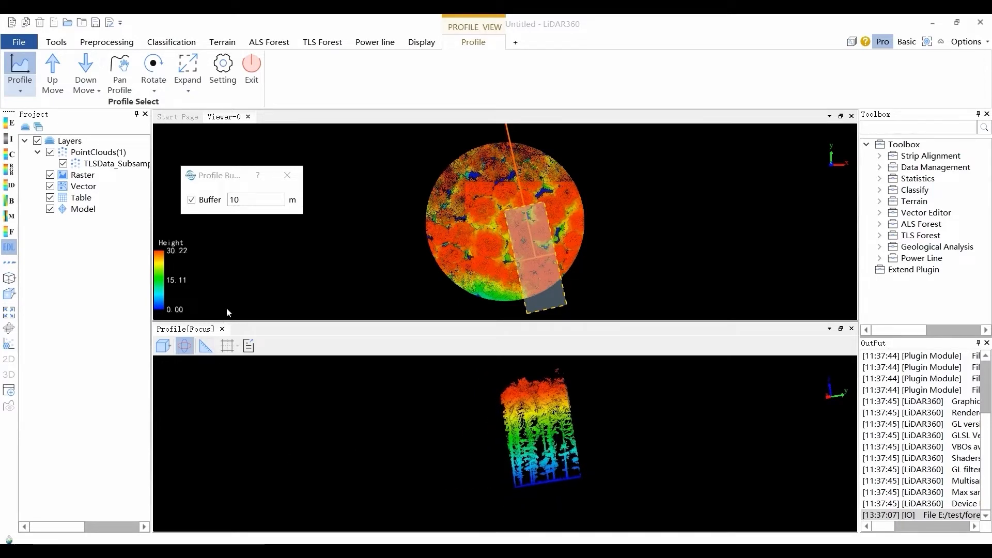
Shift the profile section up and down along its axis to step through neighbouring slices
left_click(41, 75)
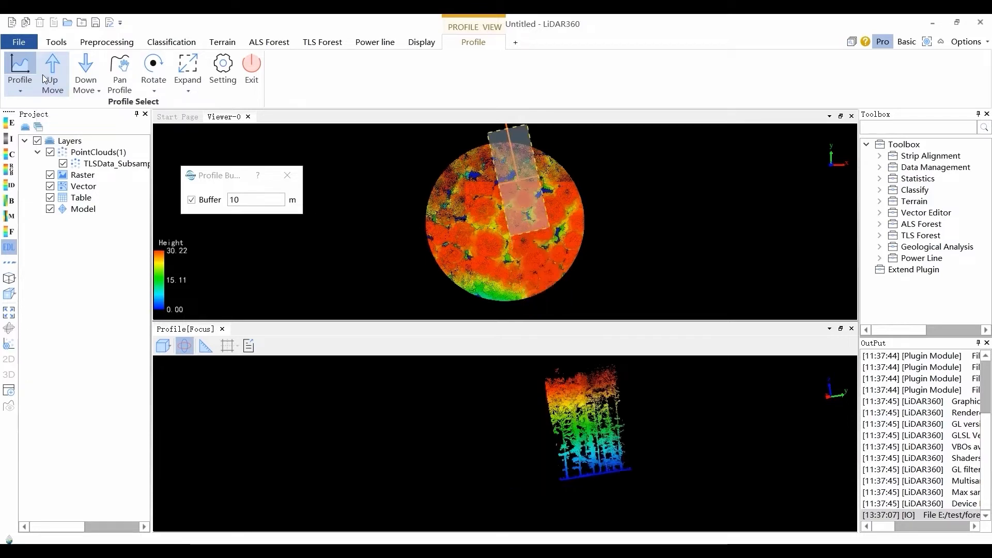
left_click(75, 71)
left_click(74, 71)
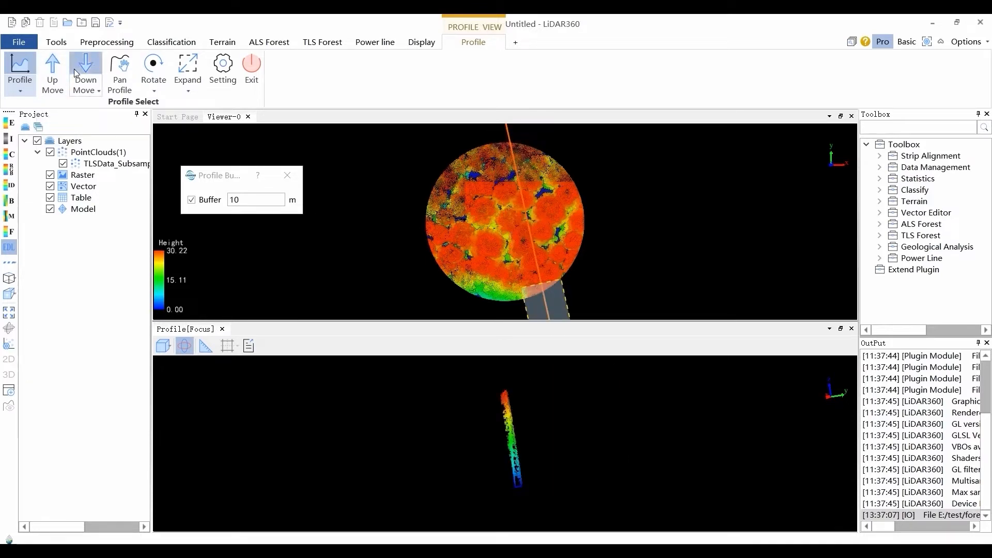
left_click(55, 76)
left_click(56, 78)
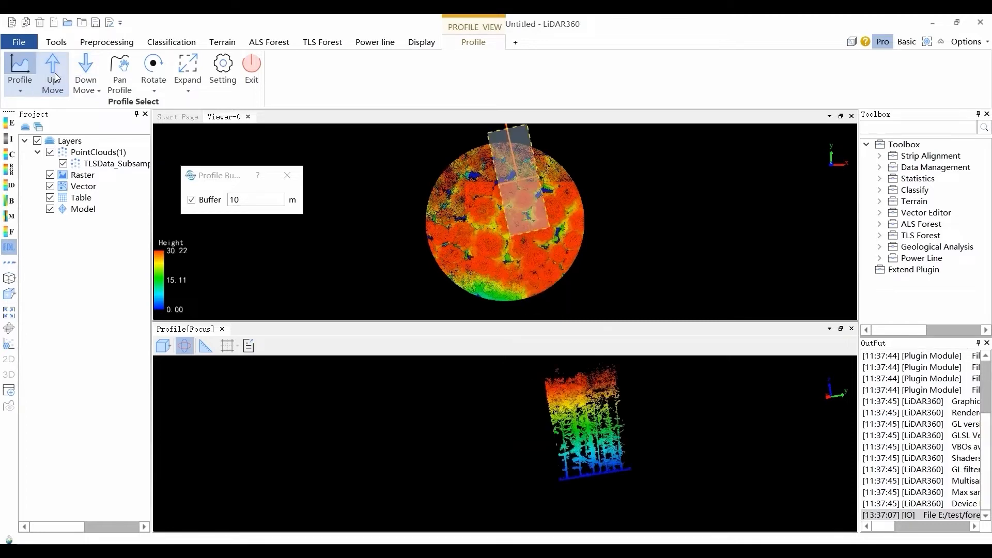
Pan the profile section freely to the middle of the point cloud and exit the profile view
left_click(118, 75)
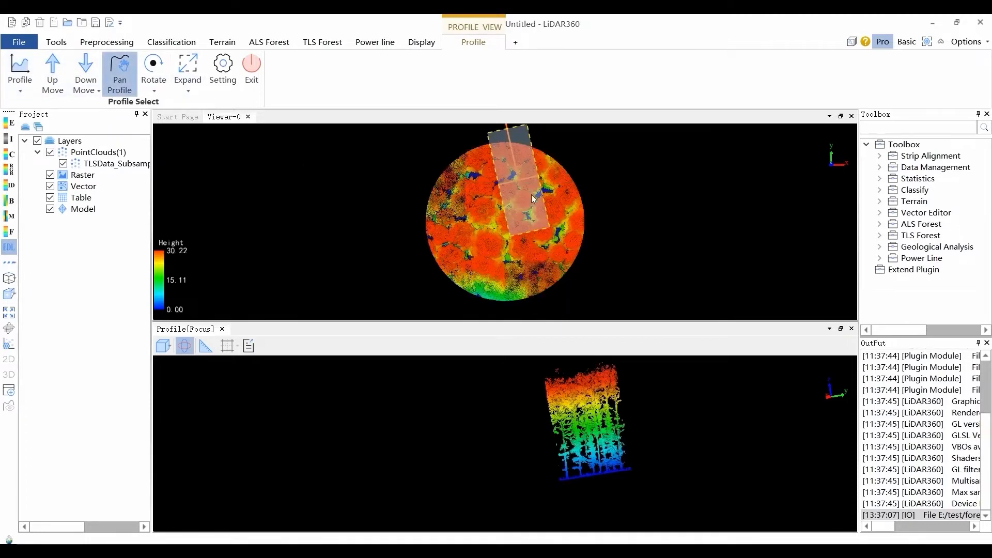
left_click_drag(519, 182, 513, 225)
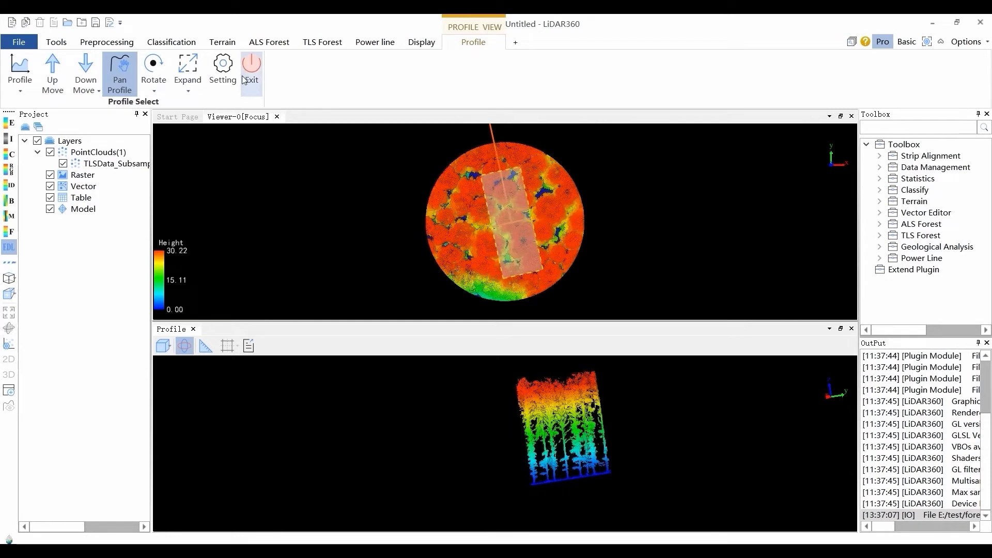
left_click(252, 67)
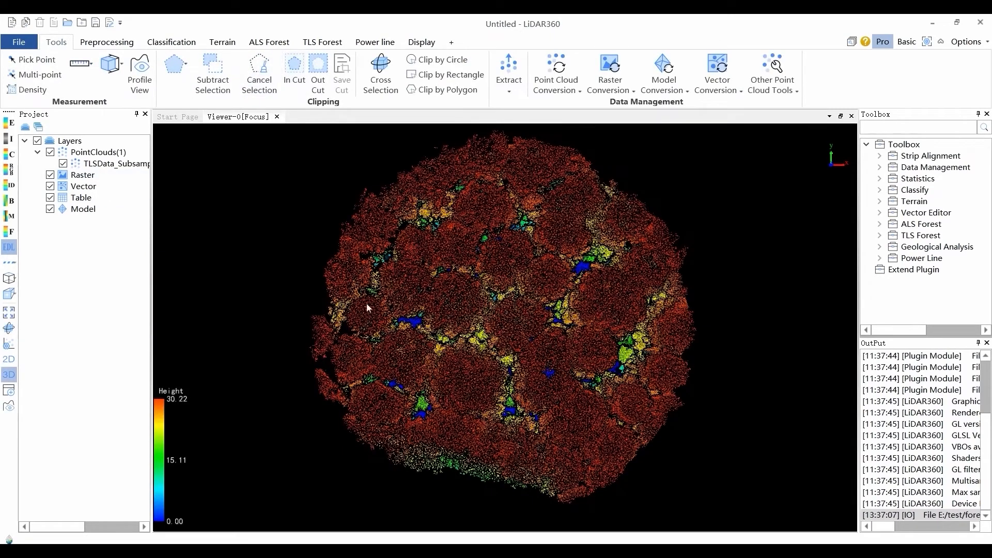
Pick a single point in the canopy to query its point attributes
scroll(386, 305, "down", 1)
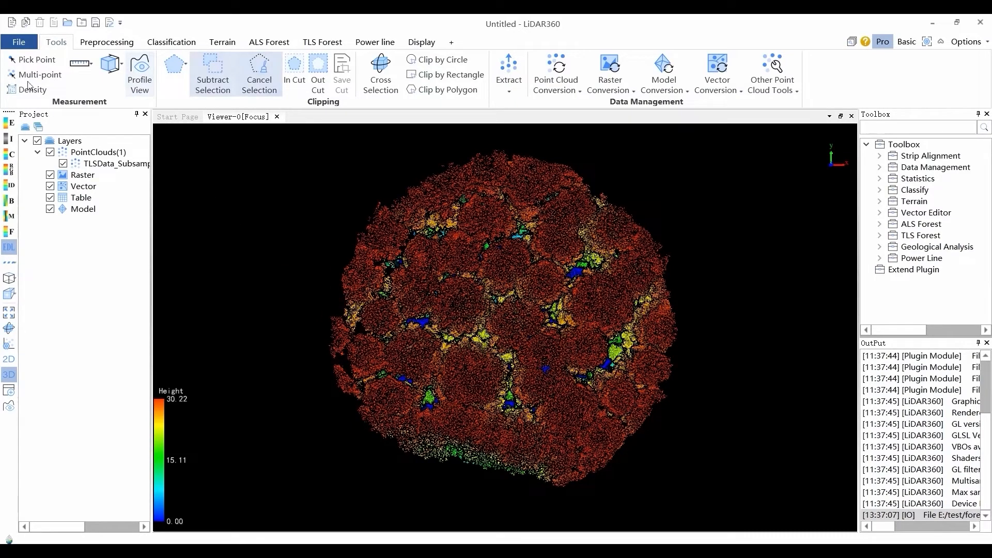
left_click(34, 62)
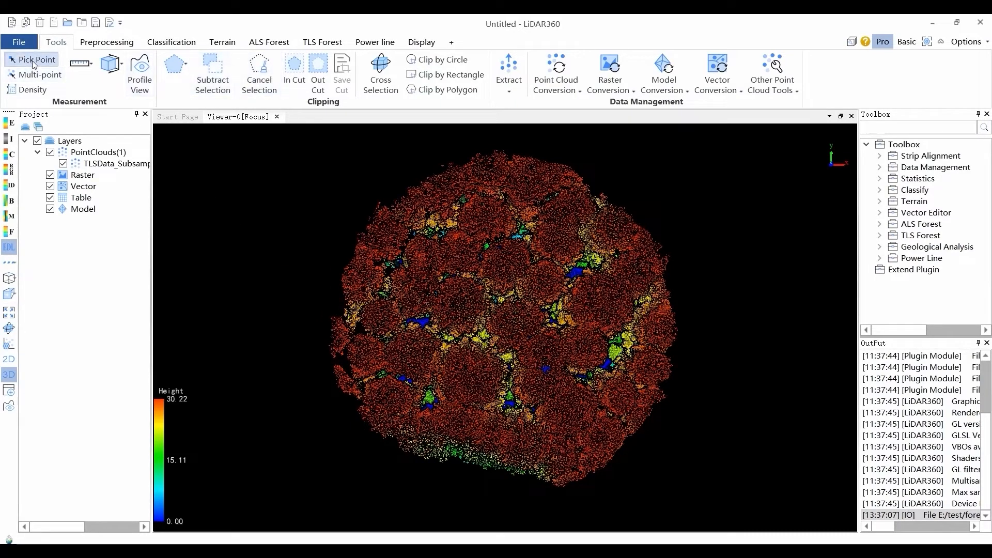
left_click(421, 277)
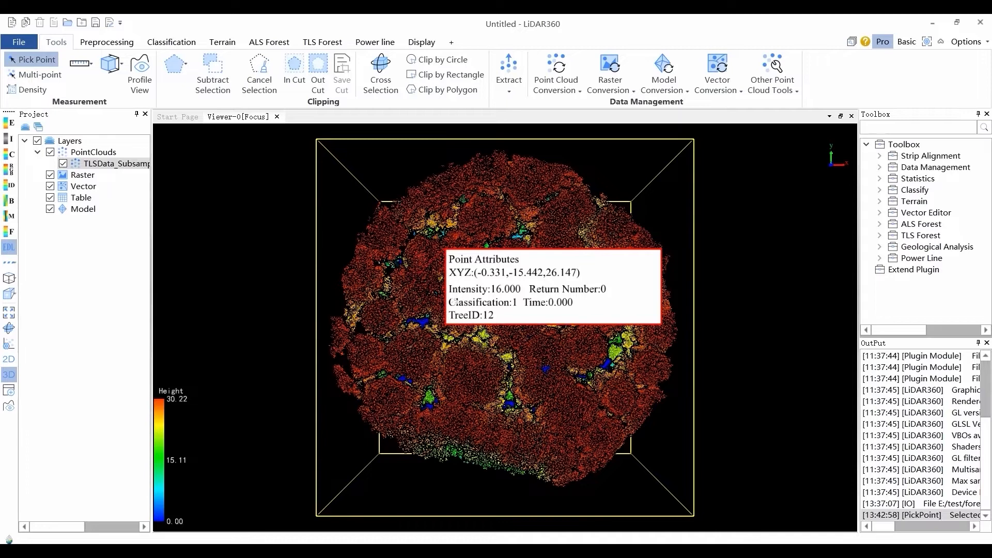
Pick eight canopy points with multi-point selection to list their attributes and close the list without saving the results
left_click(35, 74)
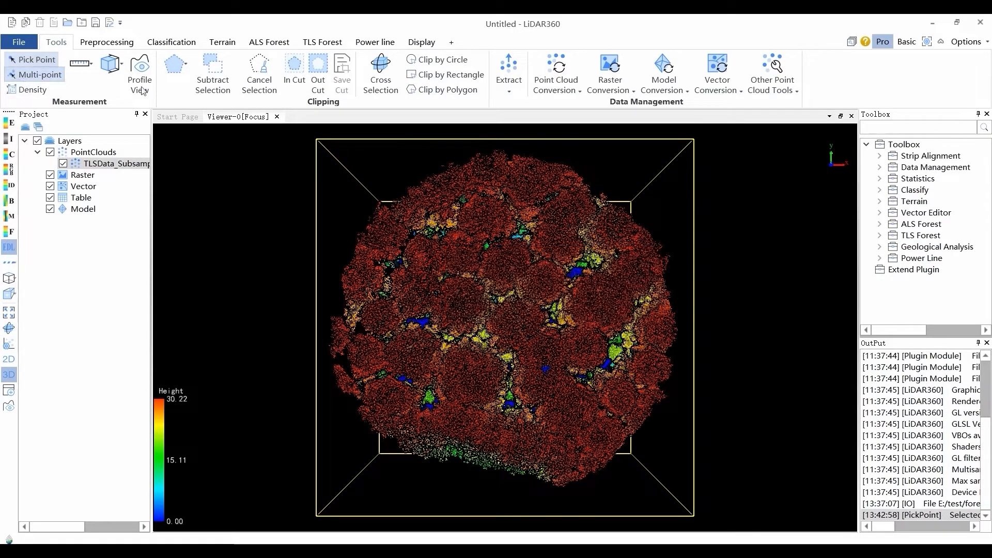
left_click(504, 294)
left_click(618, 295)
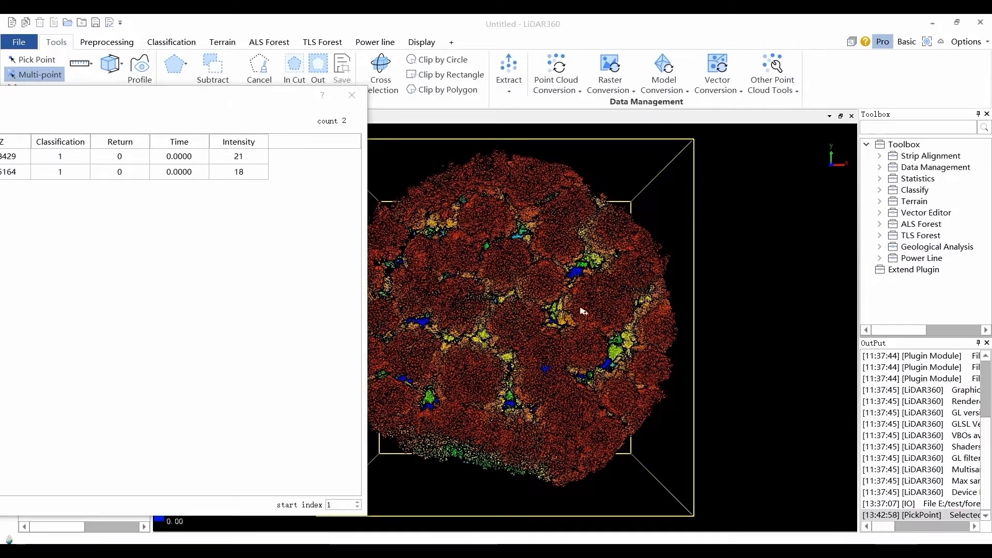
left_click(579, 309)
left_click(568, 353)
left_click(551, 416)
left_click(511, 417)
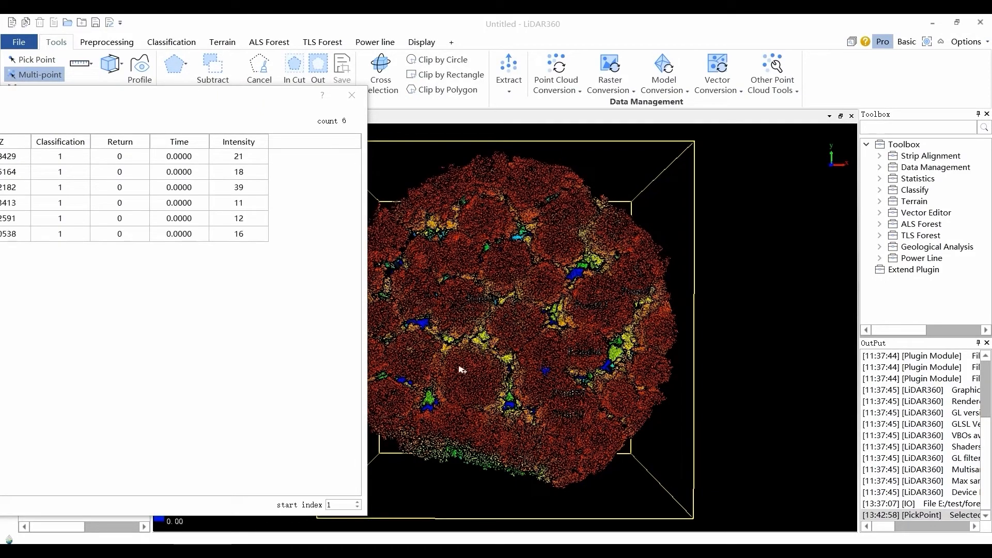
left_click(501, 273)
left_click(532, 195)
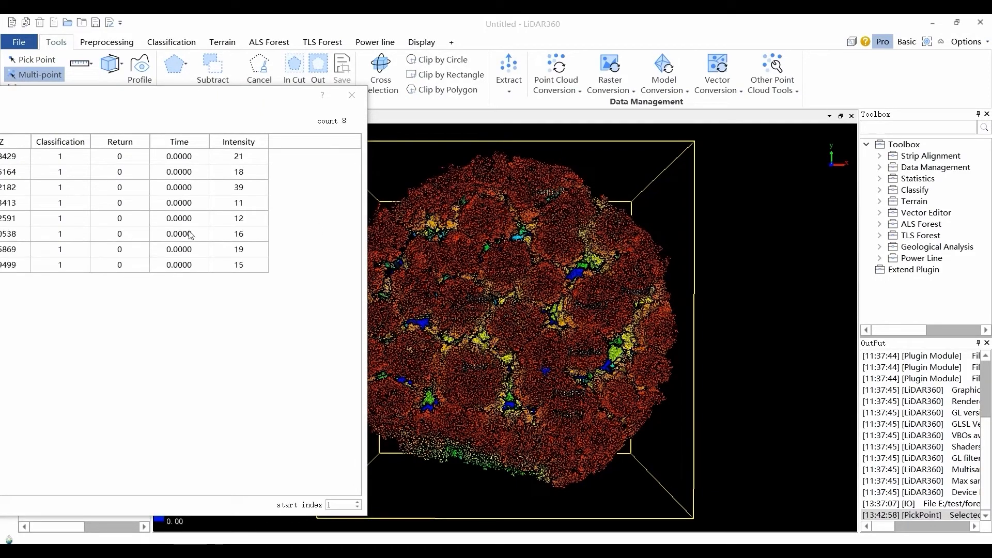
left_click(360, 106)
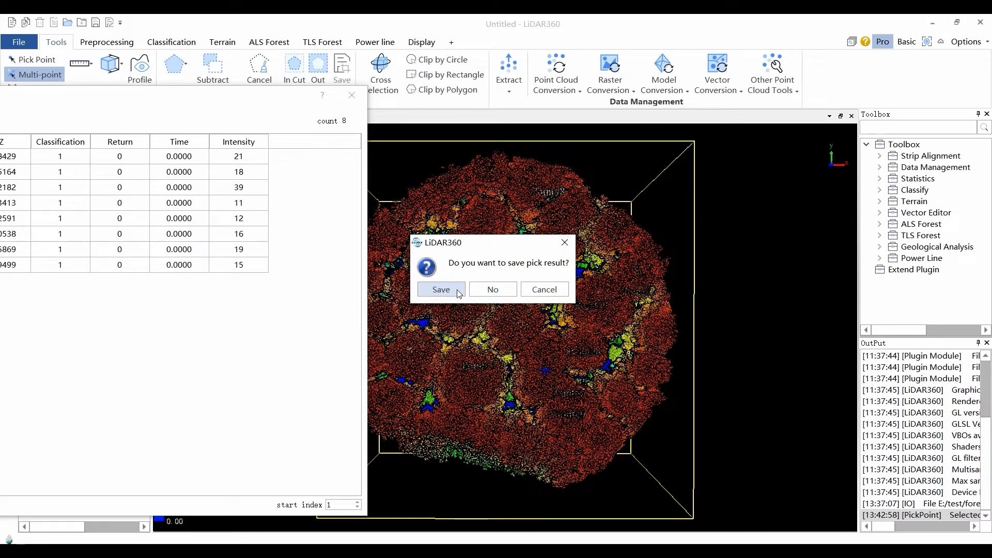
left_click(492, 289)
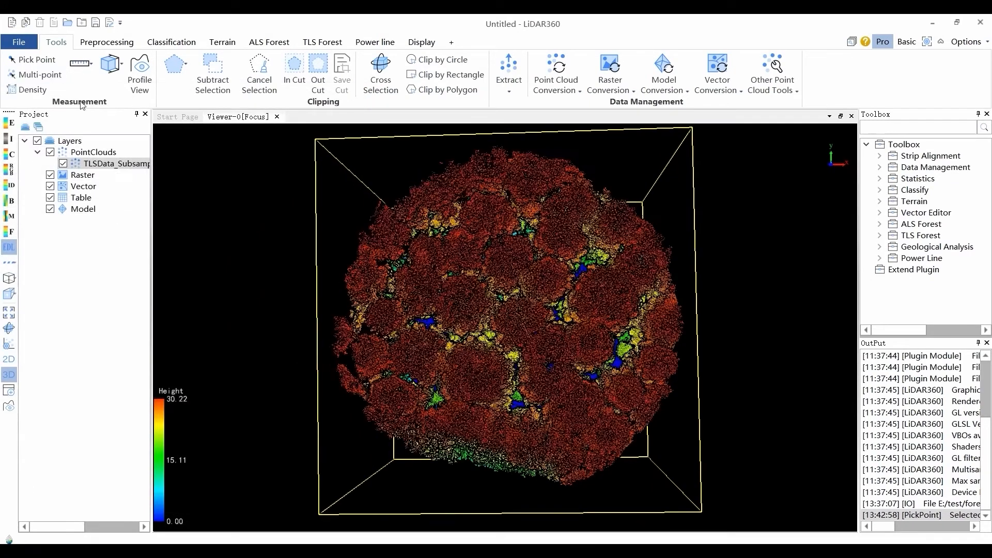
Measure the point density within a 5 m wide square on the point cloud and close the density measurement
left_click(551, 310)
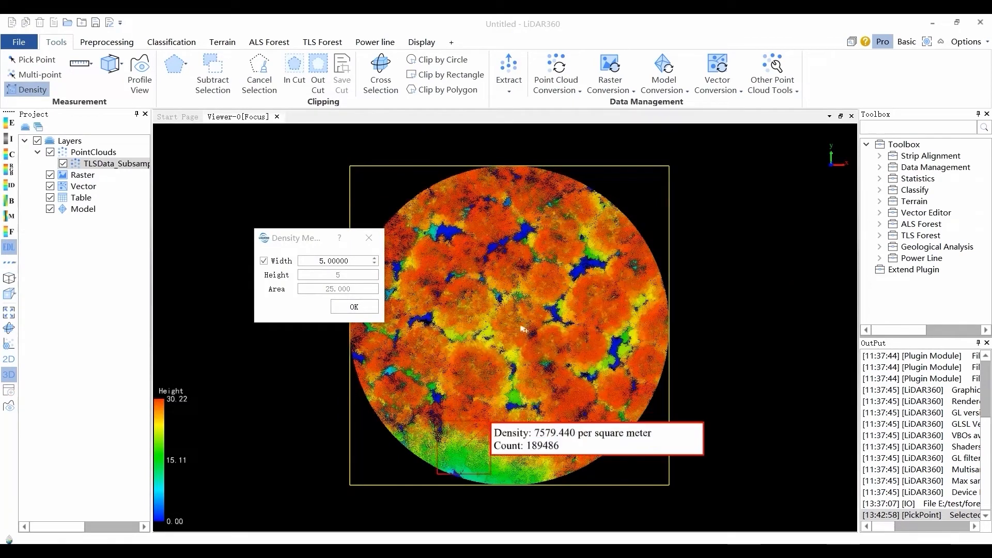
left_click(378, 238)
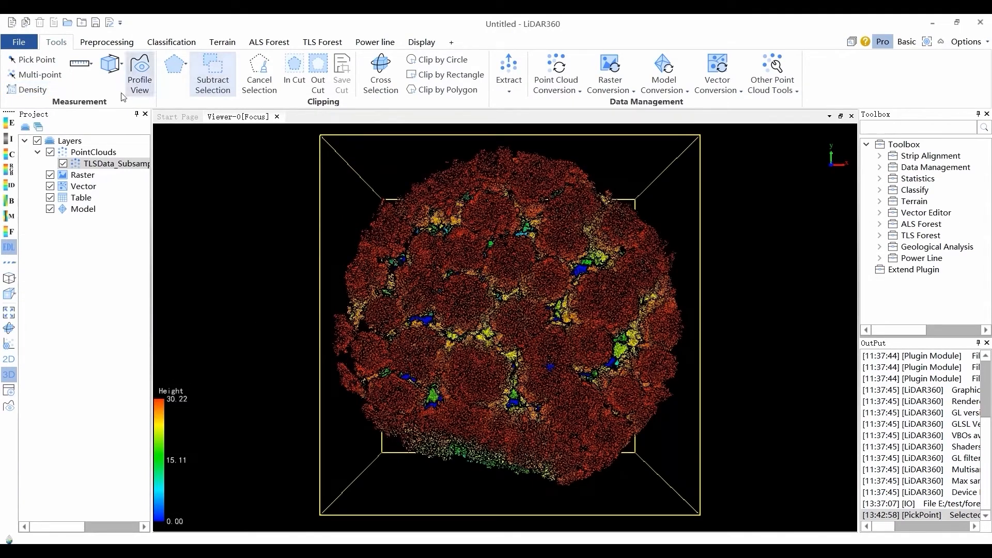
Measure several distances between canopy points with Length Measurement
left_click(90, 67)
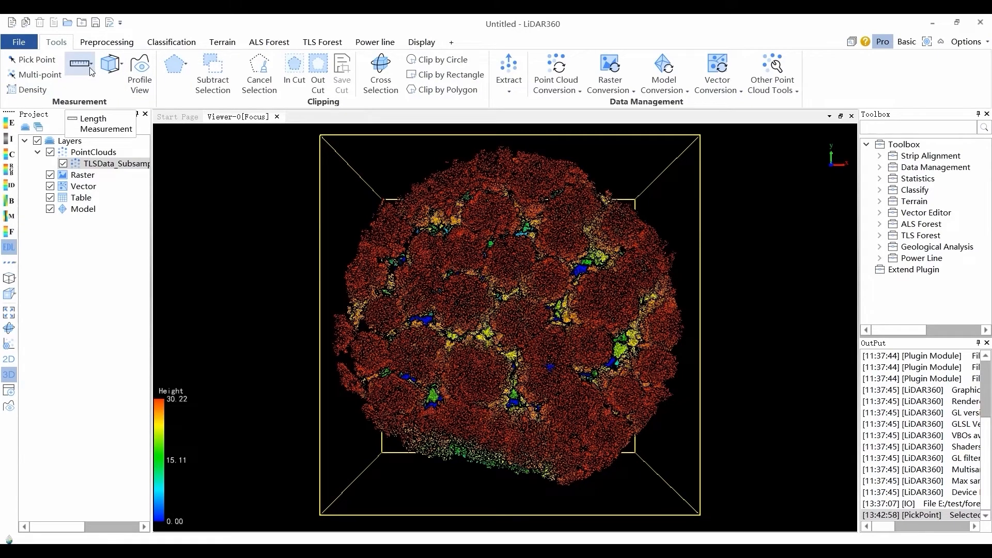
left_click(91, 71)
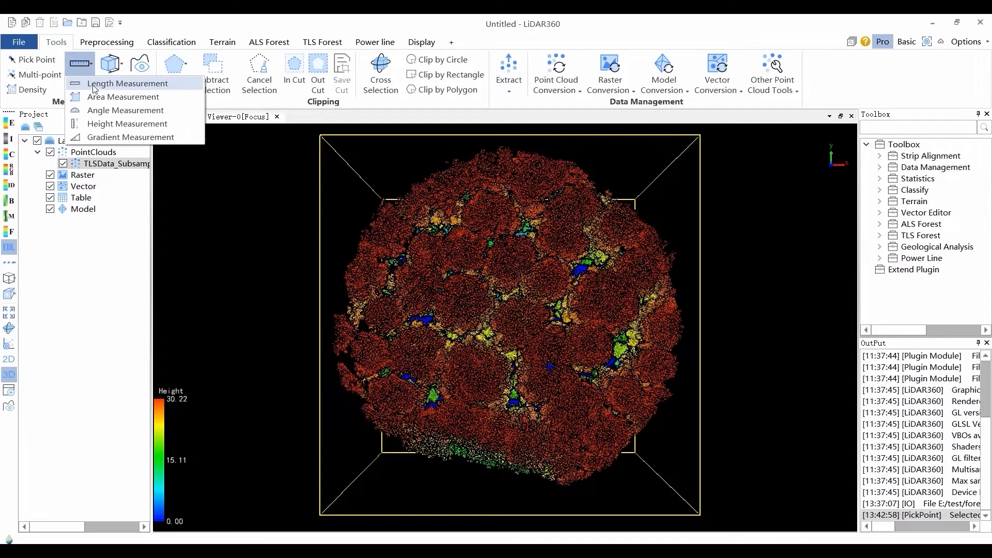
left_click(93, 87)
left_click(435, 251)
left_click(462, 262)
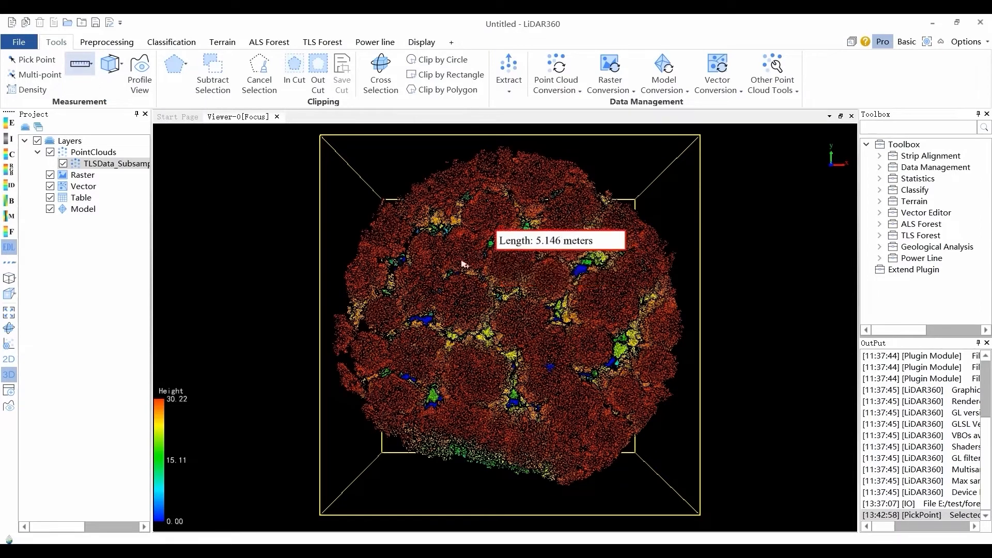
left_click(430, 296)
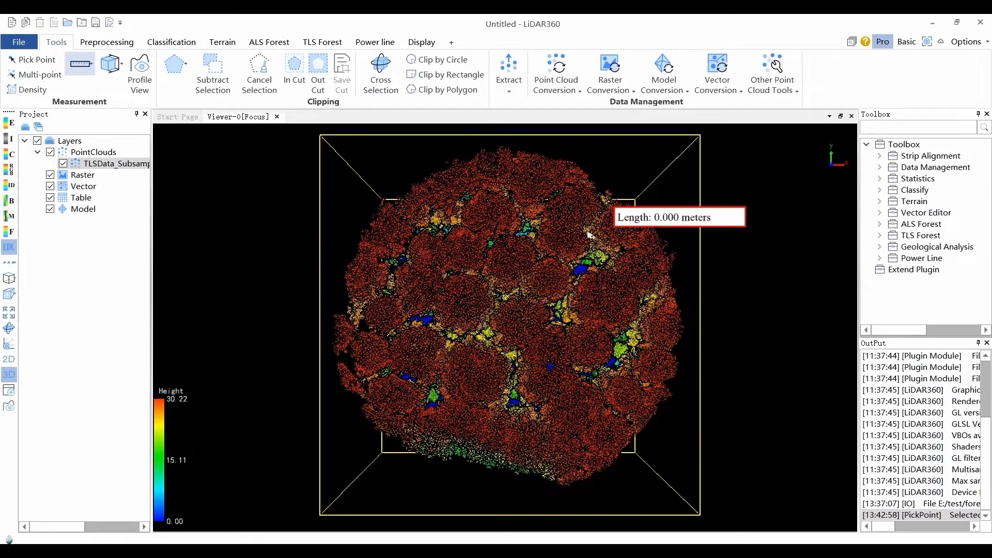
left_click(527, 268)
left_click(482, 208)
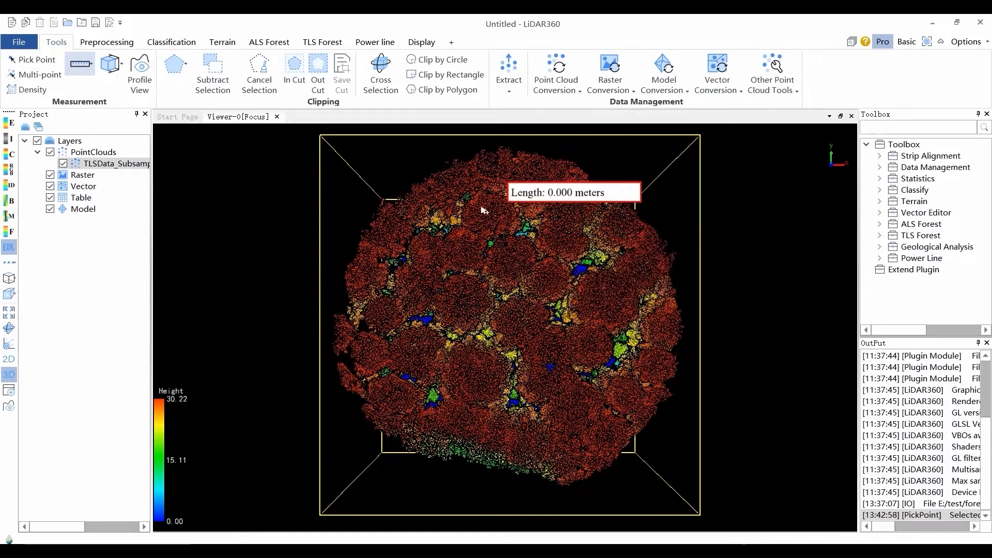
left_click(550, 208)
left_click(543, 217)
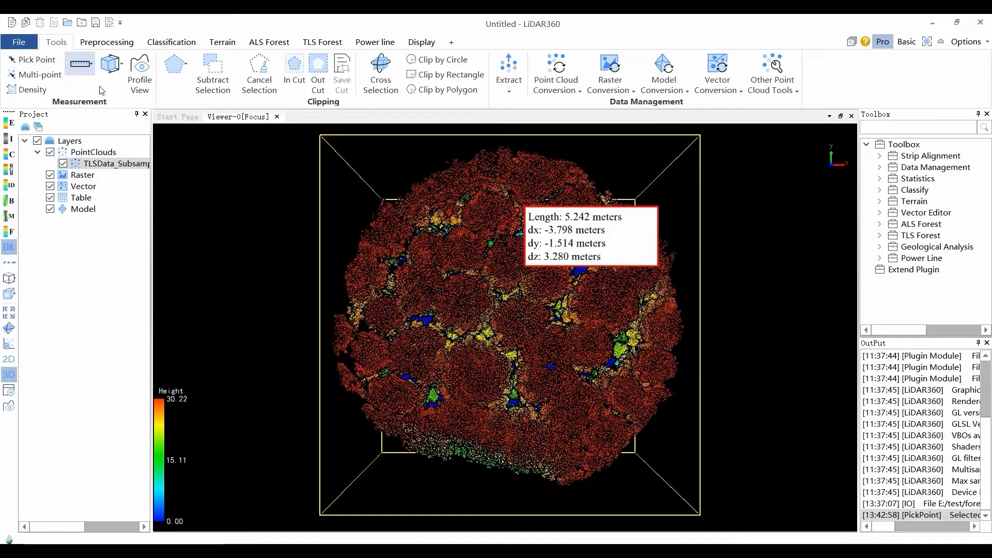
Outline a region near the middle of the canopy with Volume Measurement
left_click(127, 63)
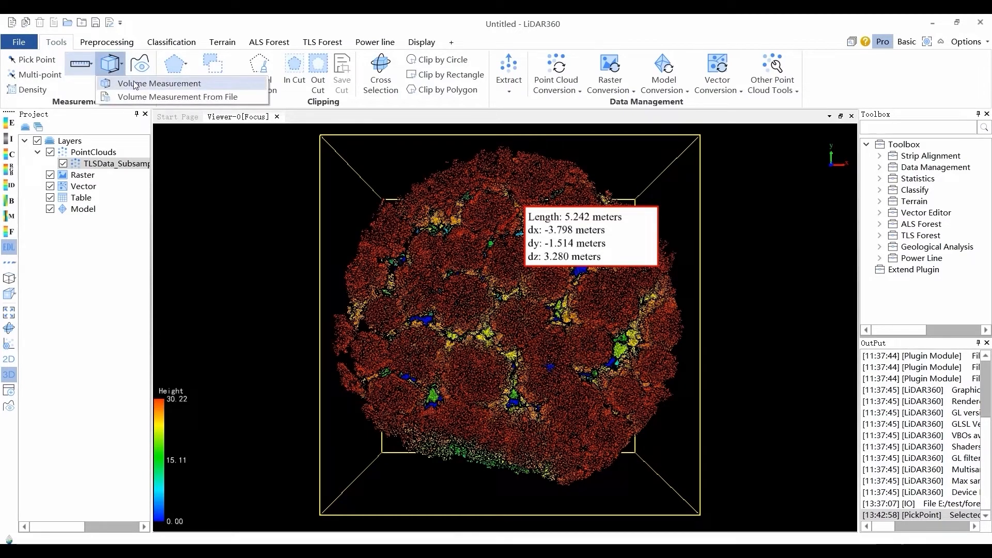
left_click(134, 80)
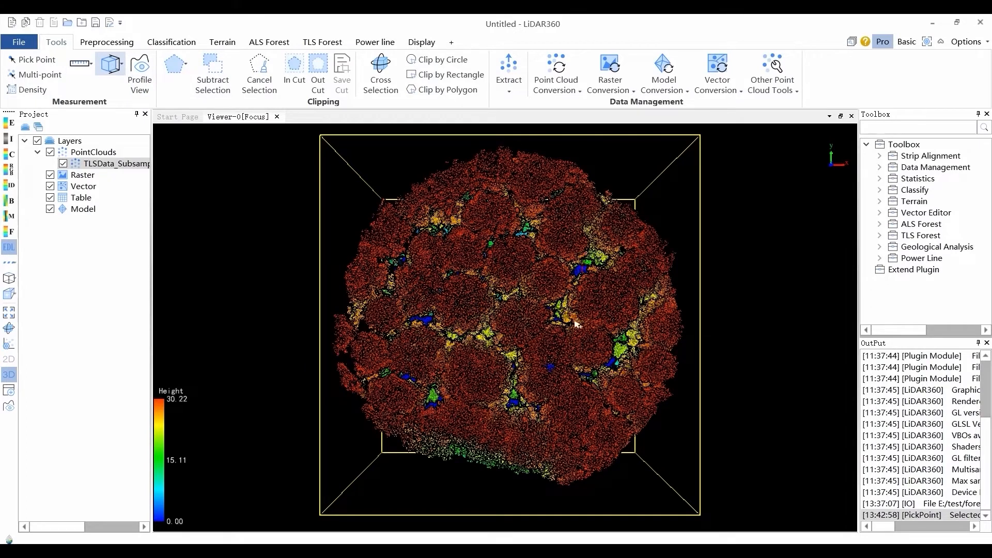
left_click(545, 349)
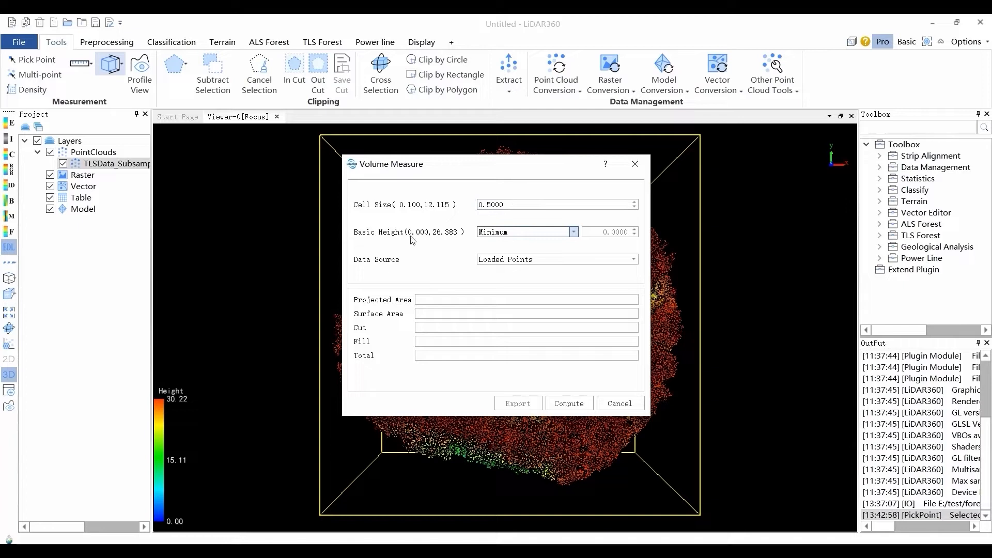
Compute the outlined region's volume with cell size 0.5000, Minimum basic height and Loaded Points, and close the measurement without exporting
left_click(574, 232)
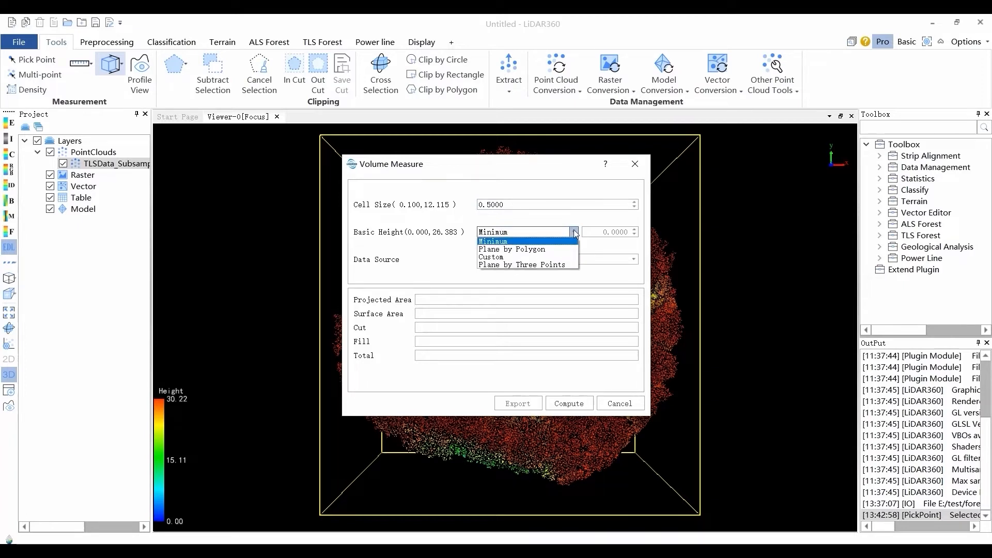
left_click(575, 234)
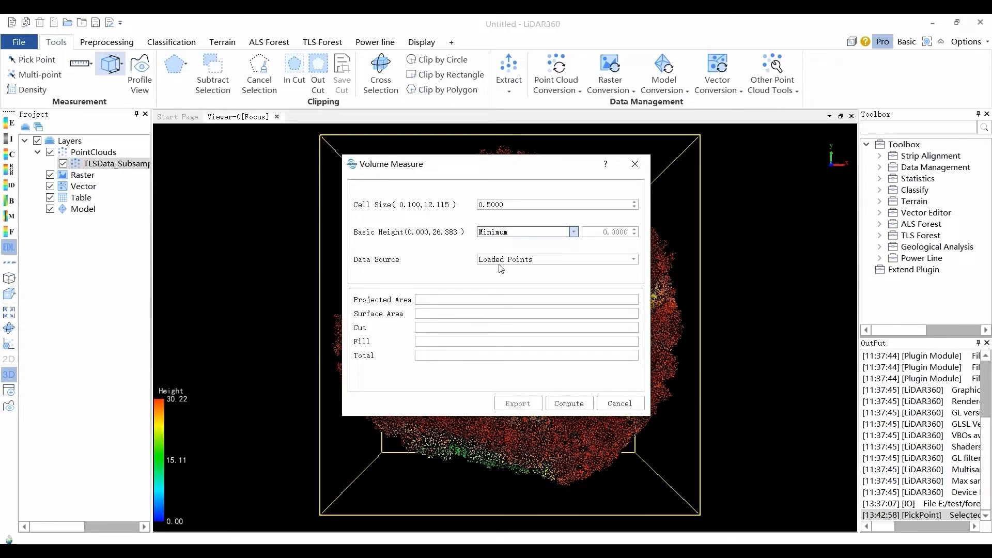
left_click(631, 260)
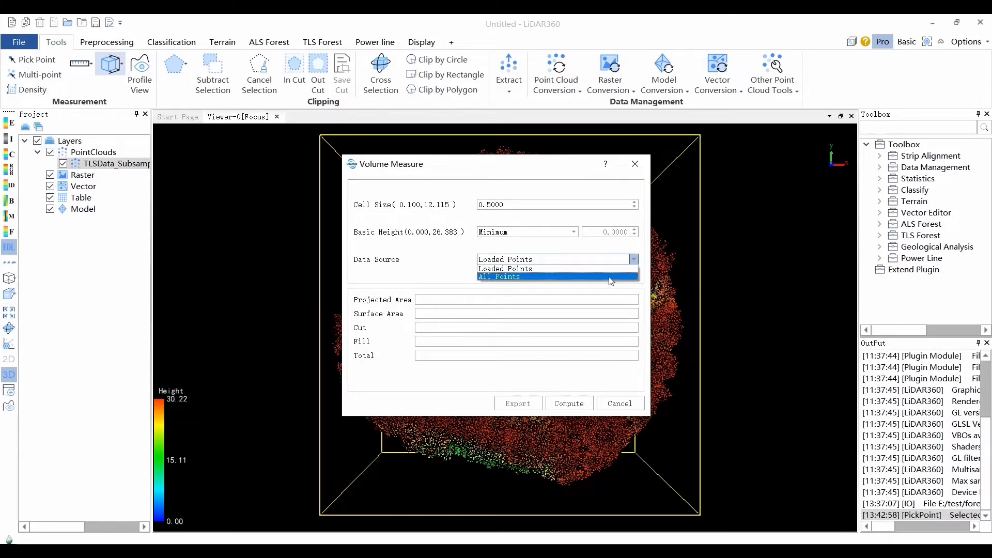
left_click(633, 262)
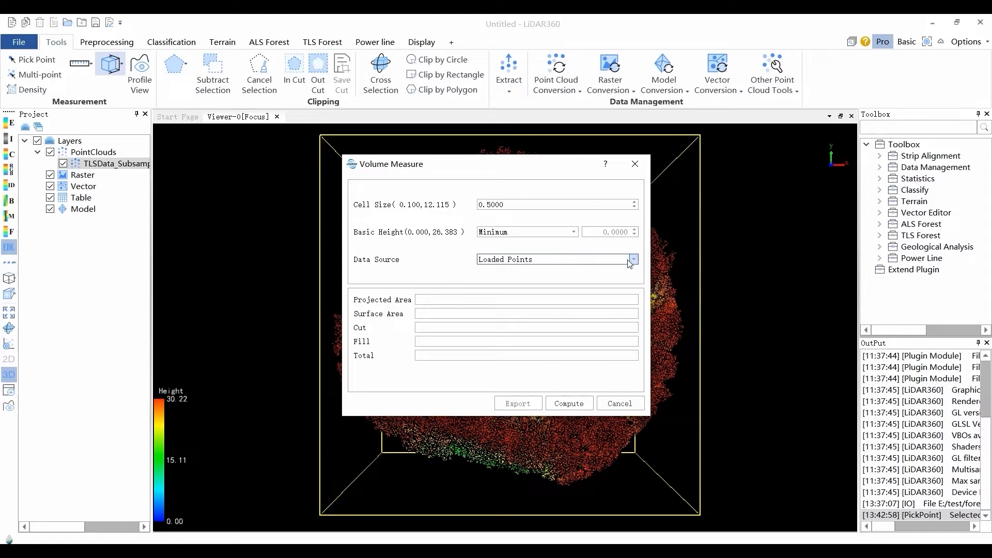
left_click(562, 403)
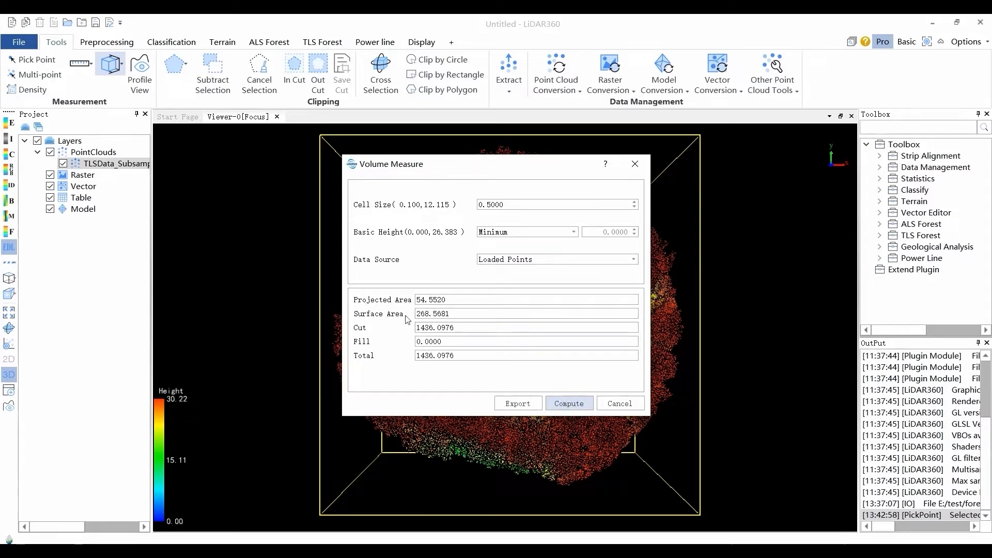
left_click(620, 404)
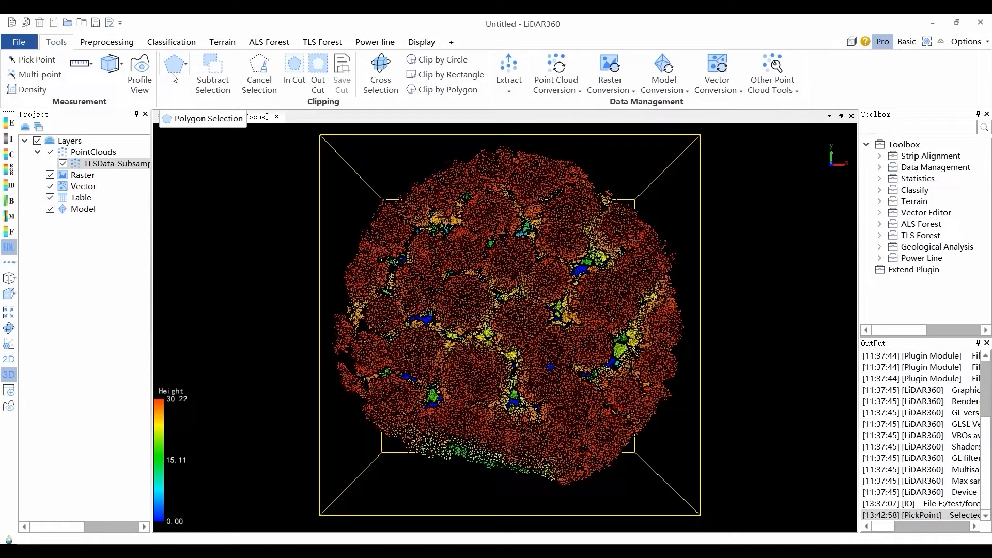
Select a four-sided area of the canopy with Polygon Selection
left_click(173, 76)
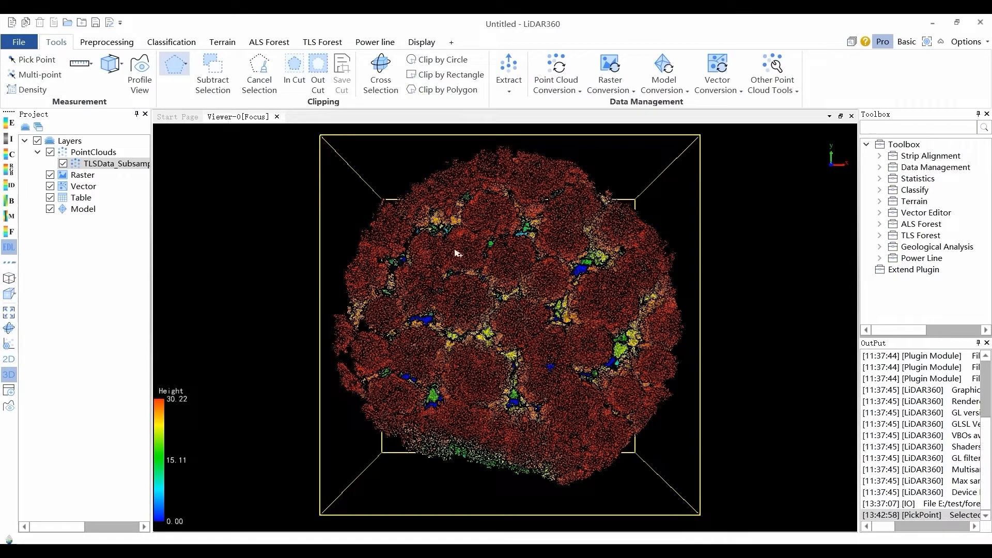
left_click(553, 269)
left_click(443, 363)
double_click(378, 316)
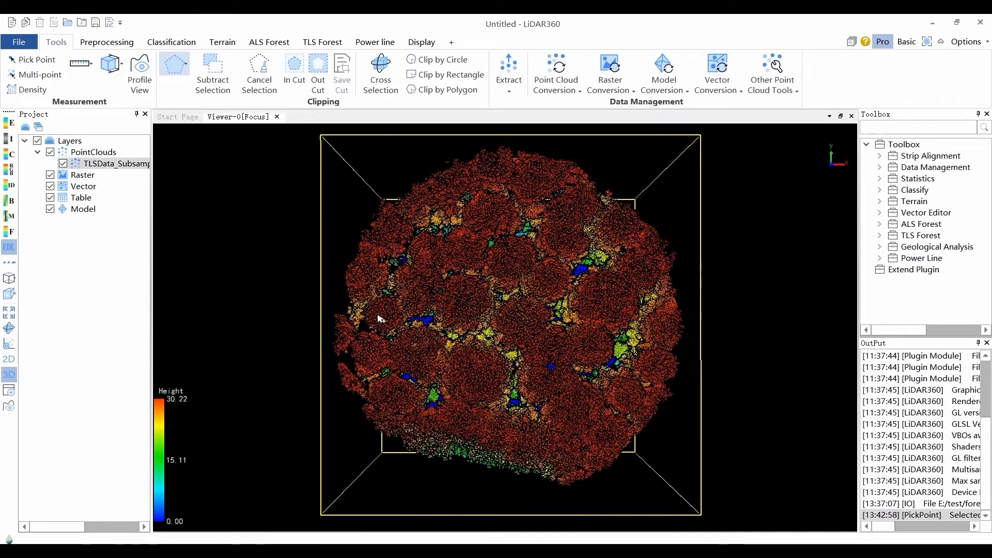
Preview the polygon area with In Cut and Out Cut, and cancel the selection without saving the cut
left_click(295, 81)
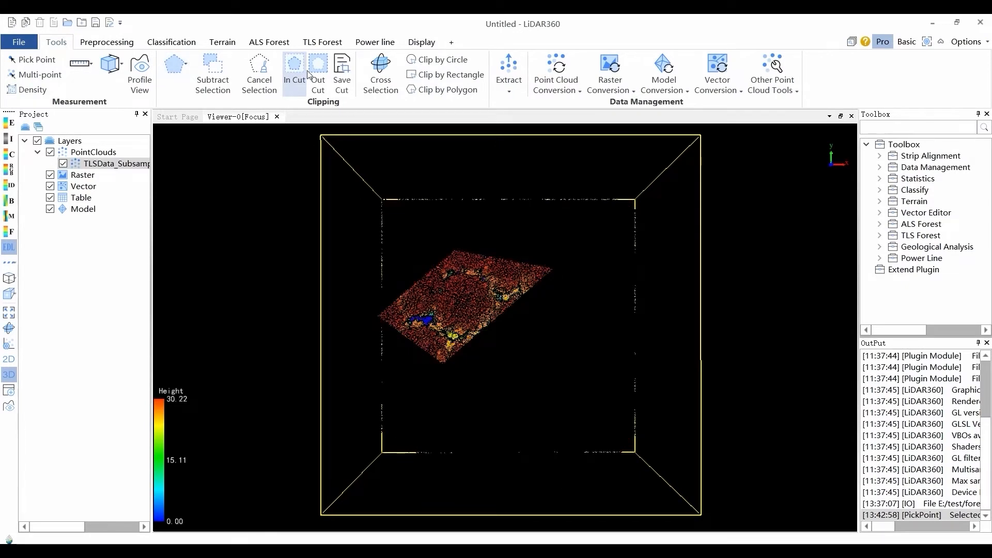
left_click(318, 77)
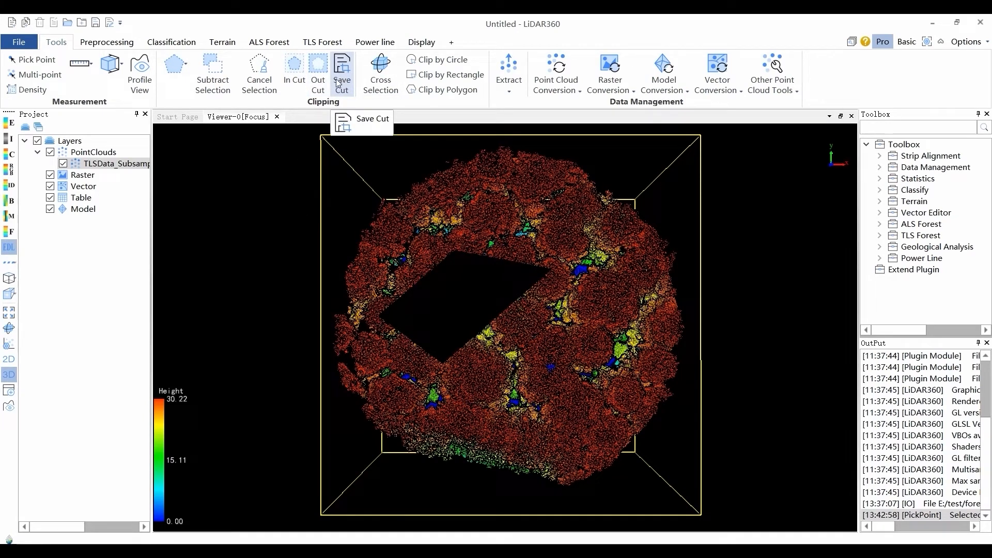
left_click(257, 79)
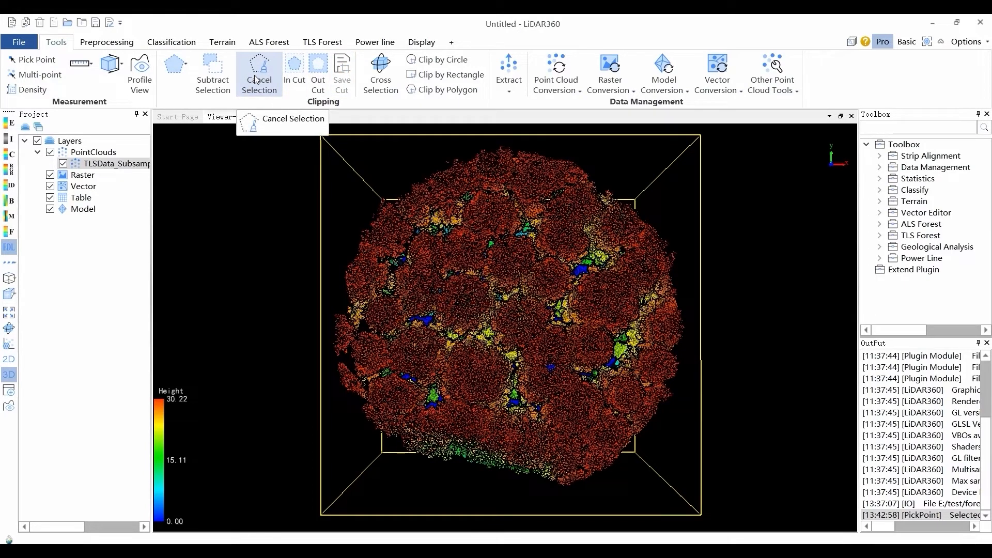
Select a circular canopy area with Circle Selection, activate Subtract Selection and cancel the whole selection
left_click(189, 66)
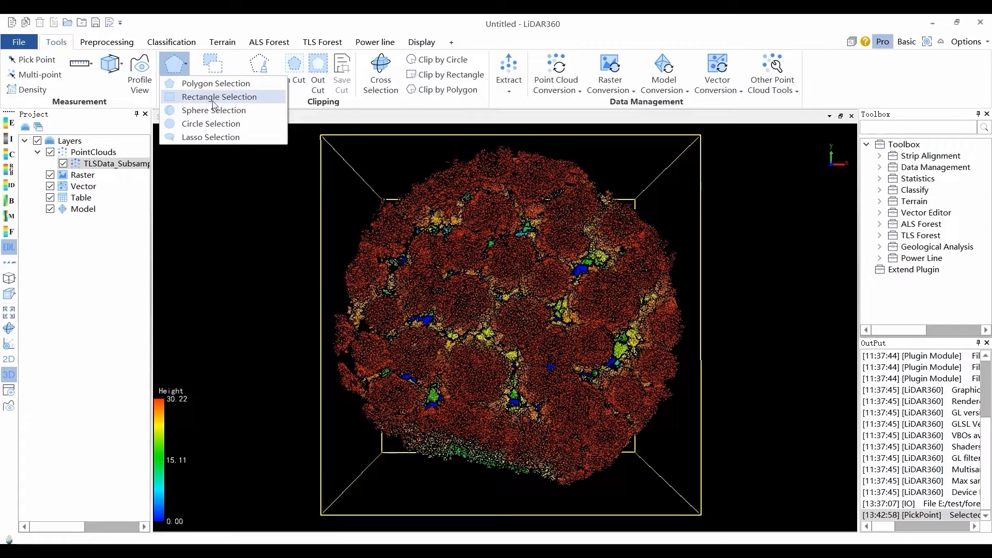
left_click(206, 123)
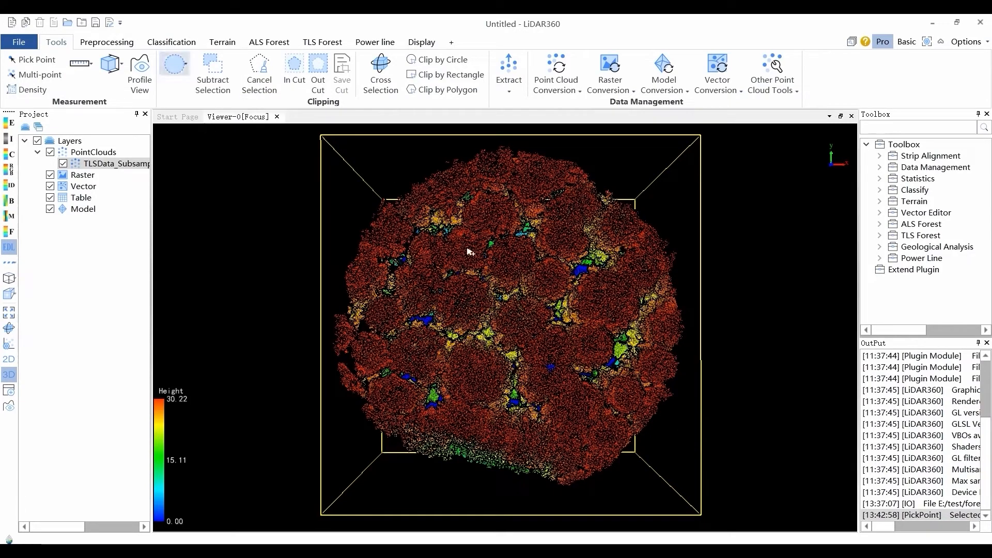
left_click_drag(468, 251, 478, 208)
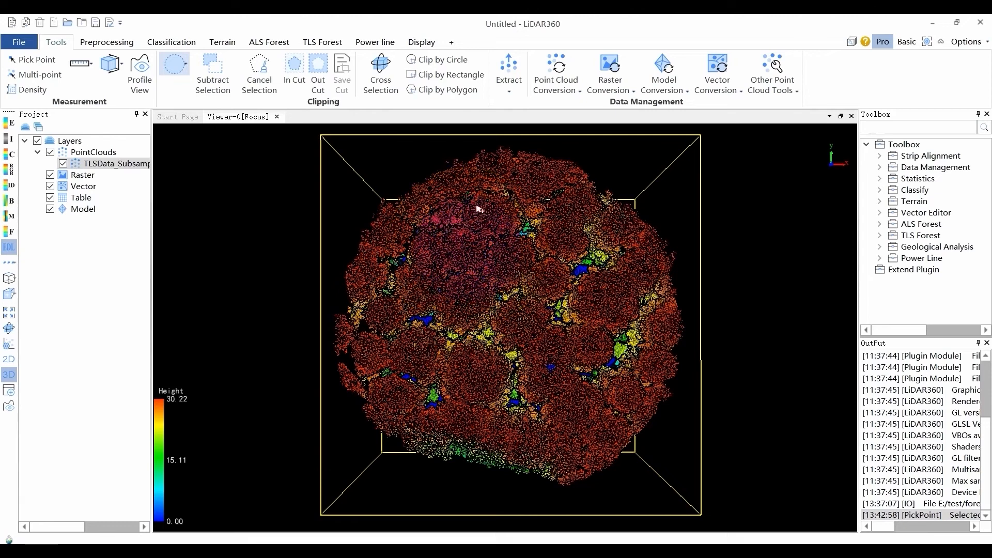
left_click(217, 70)
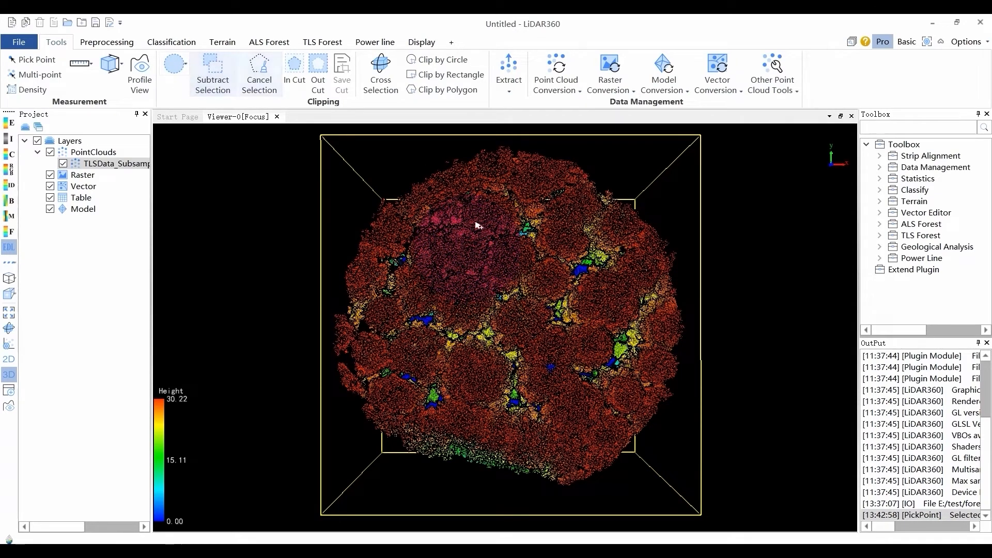
left_click(259, 73)
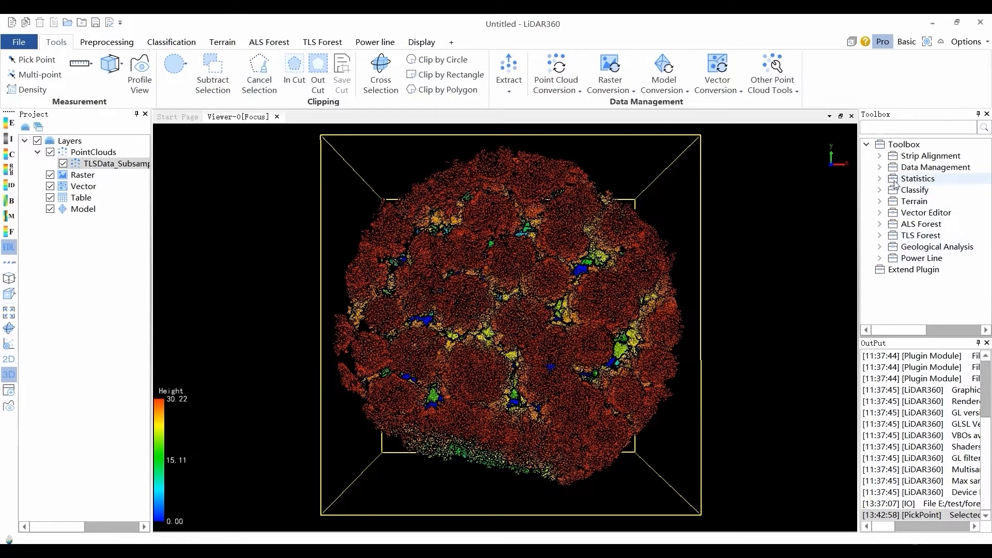
Define a clipping circle of about 2.9 m radius on the canopy with Clip by Circle and cancel the clip
left_click(880, 167)
left_click(893, 213)
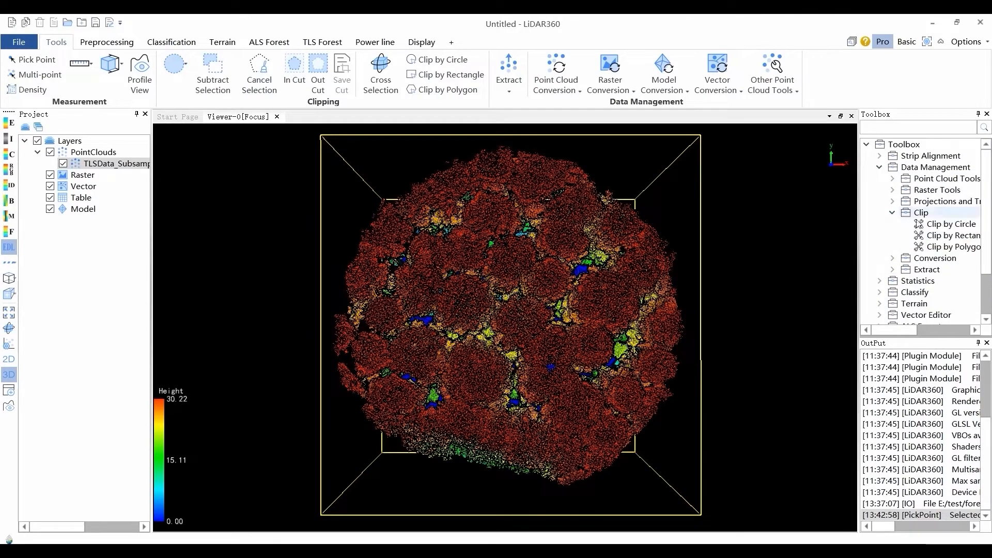
double_click(934, 226)
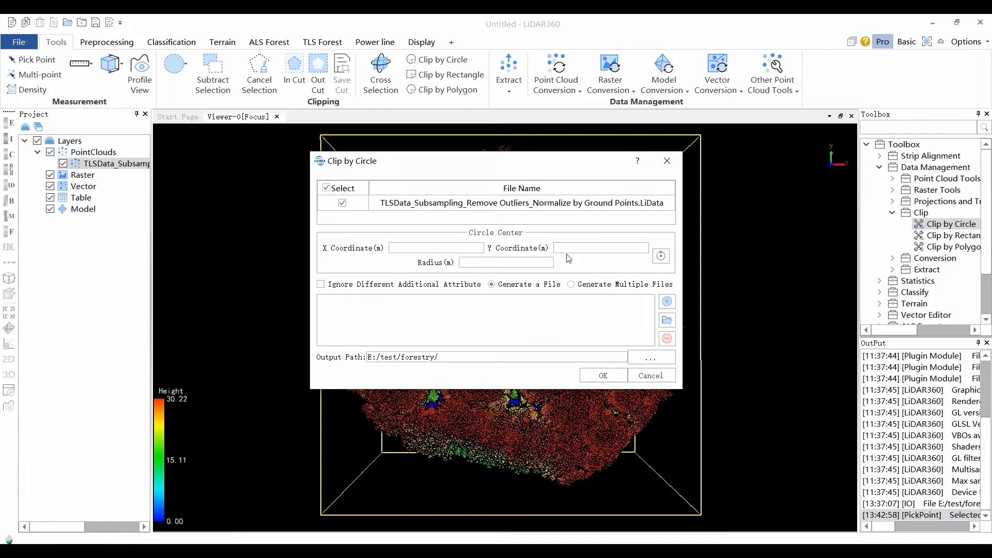
left_click(660, 258)
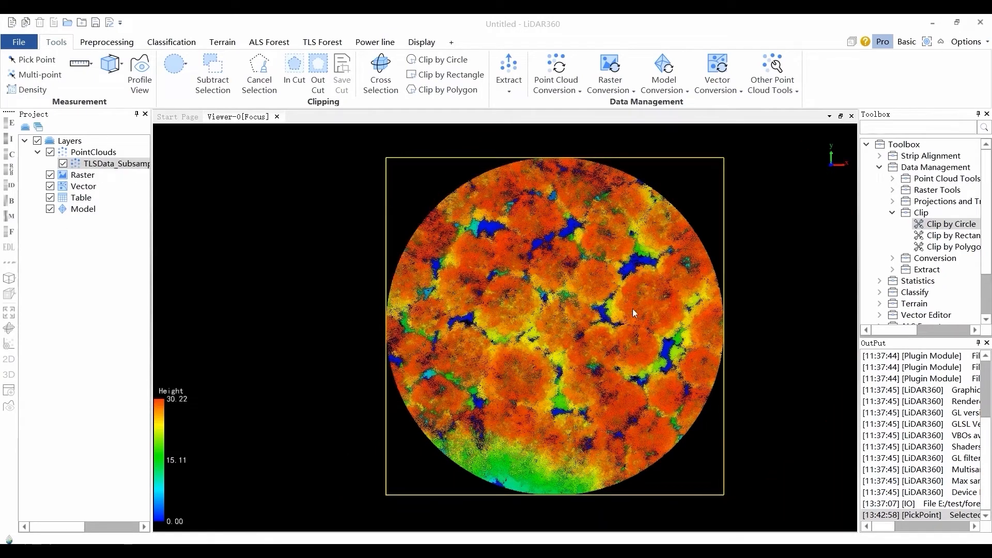
left_click(641, 308)
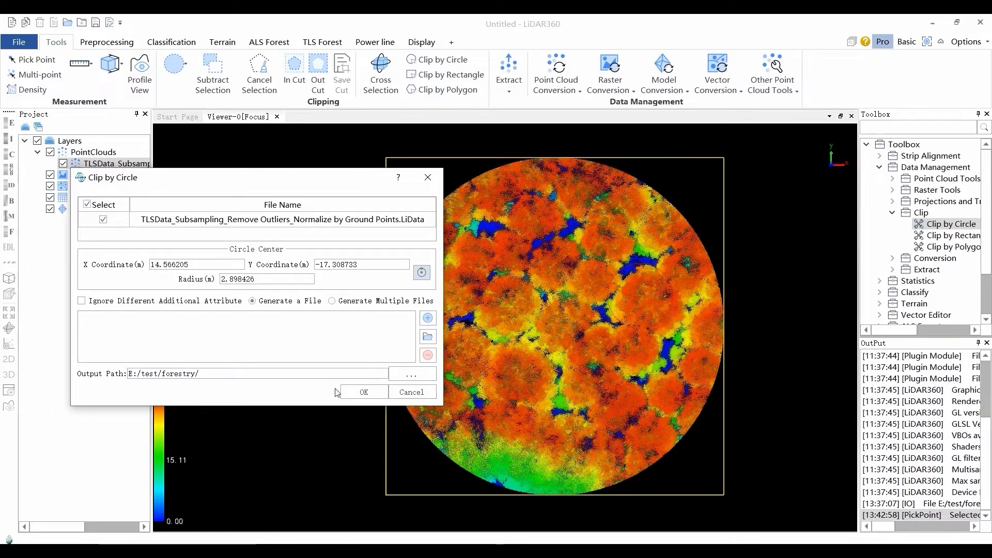
left_click(422, 393)
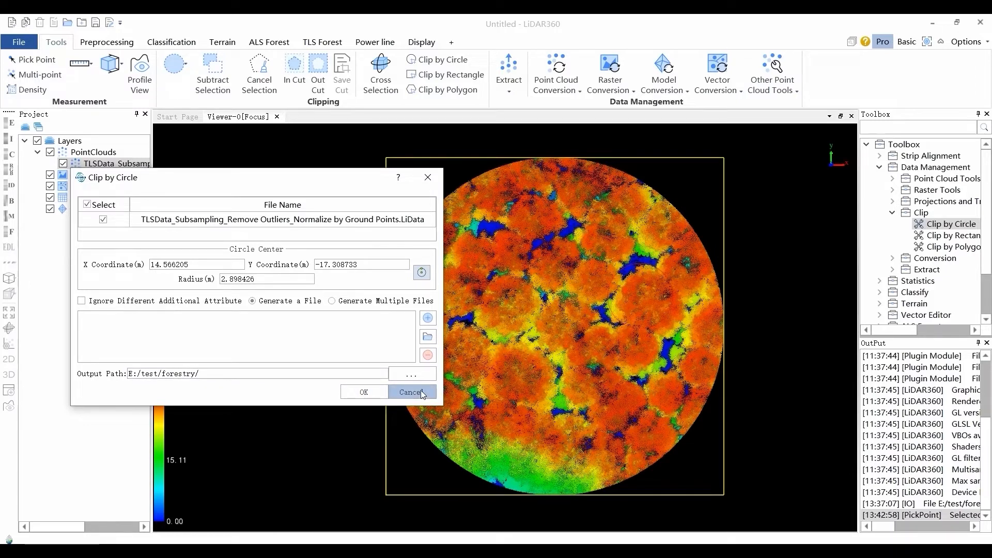
left_click(421, 392)
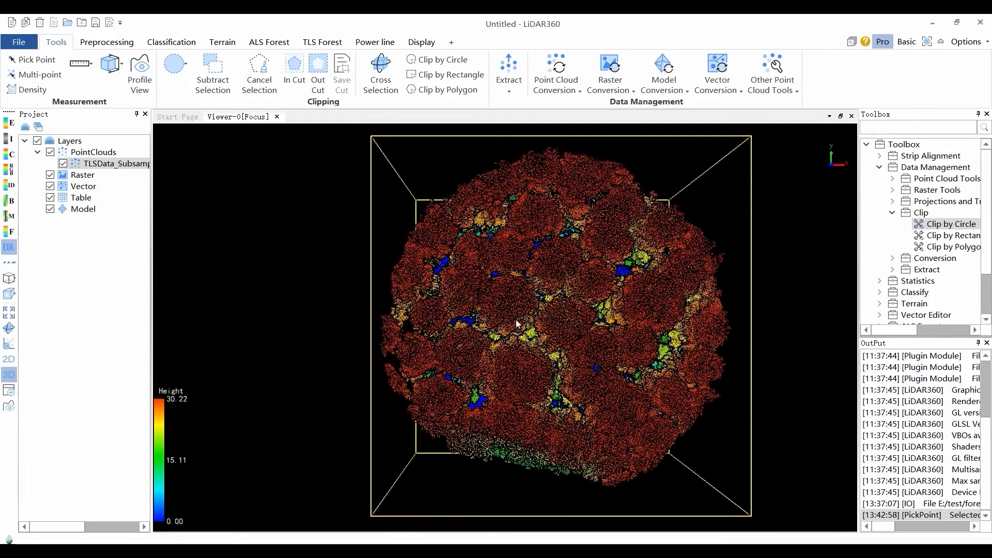
Select a rectangular canopy area with Rectangle Selection and cancel the selection
left_click(187, 65)
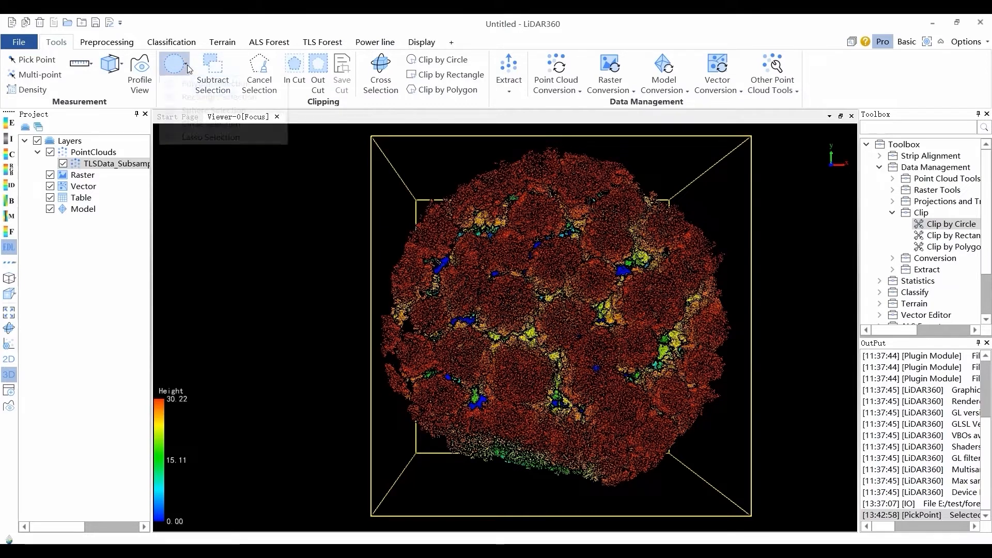
left_click(208, 97)
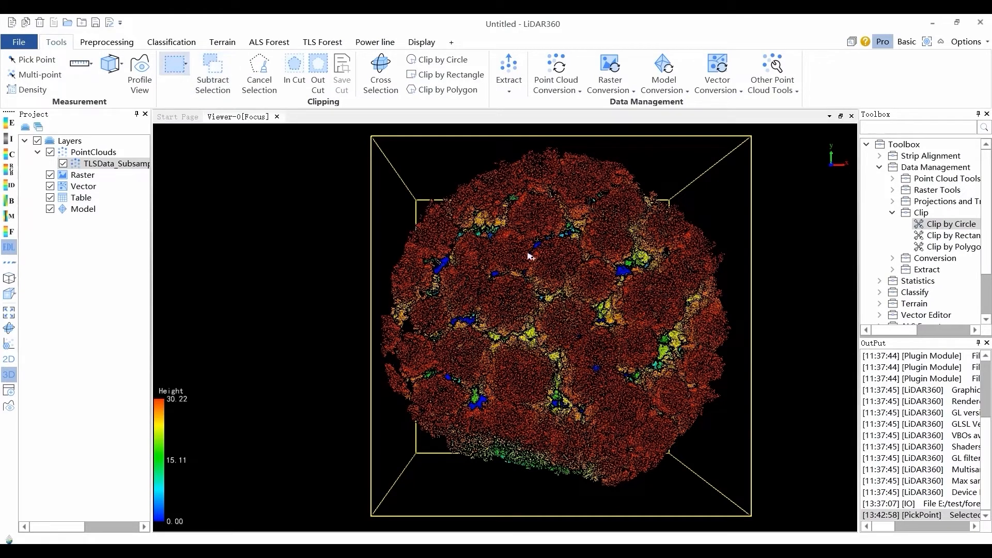
left_click_drag(521, 260, 640, 326)
left_click(259, 73)
Define a clipping rectangle of about 9.0 by 3.9 m on the canopy with Clip by Rectangle and cancel the clip
double_click(940, 236)
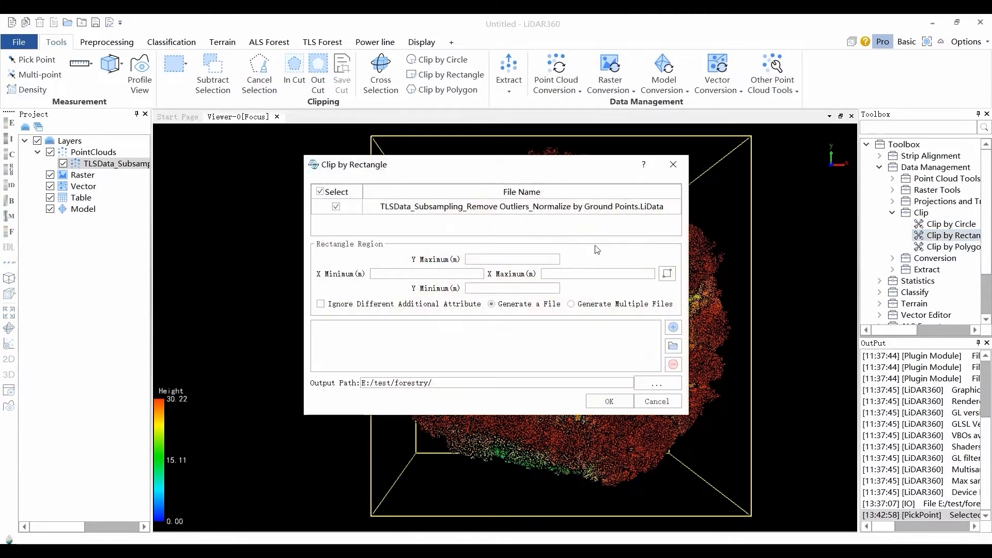
left_click_drag(553, 175, 393, 170)
left_click(507, 269)
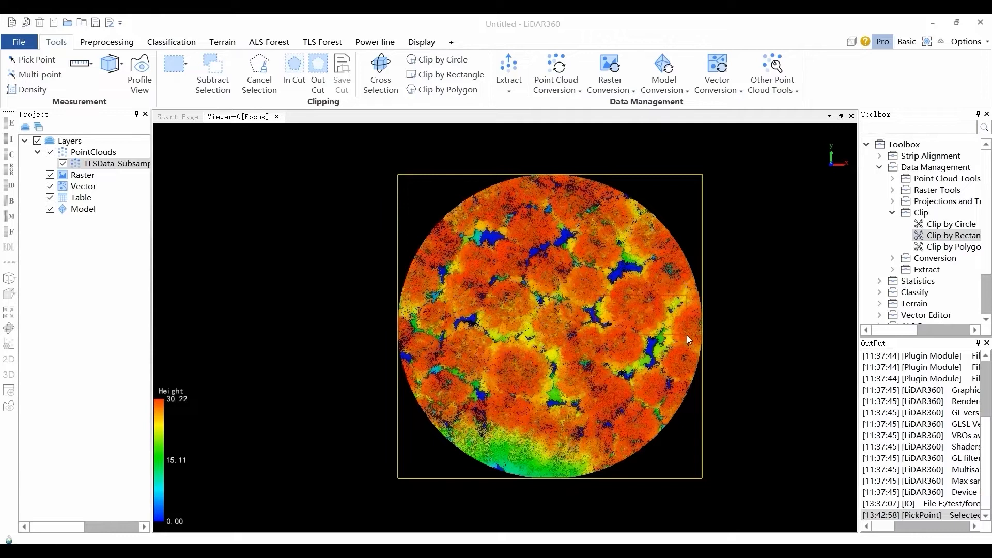
left_click(687, 335)
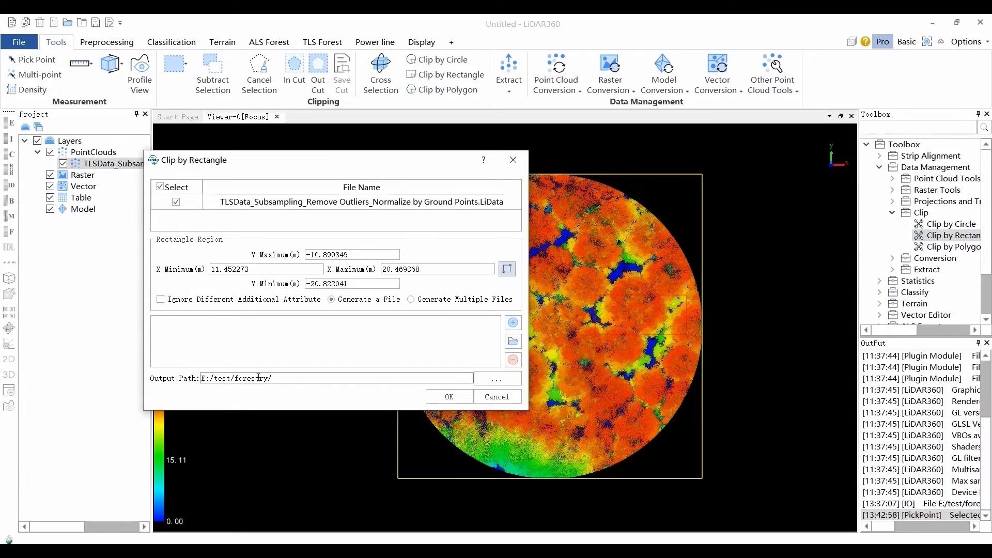
left_click(500, 396)
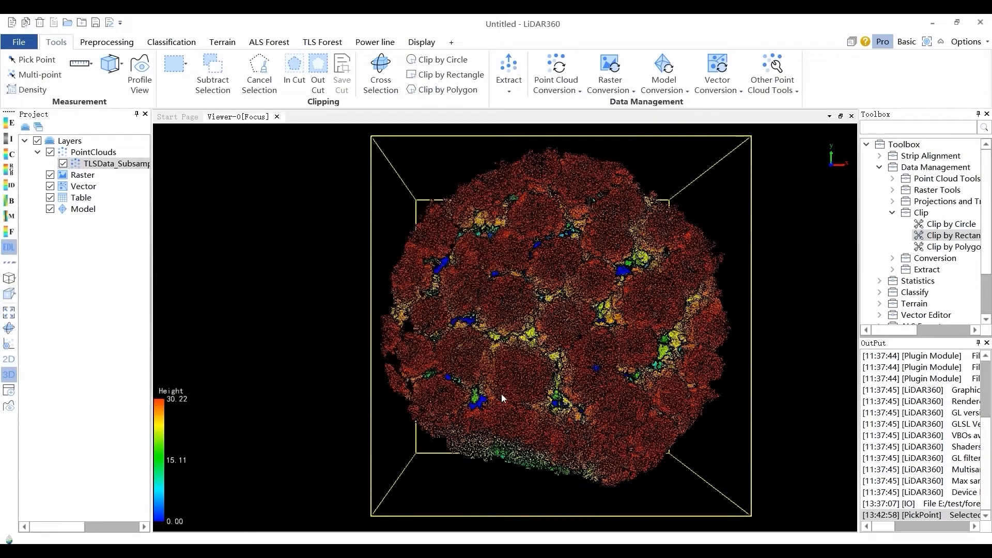
Select a multi-vertex area in the middle of the canopy with Polygon Selection
left_click(187, 66)
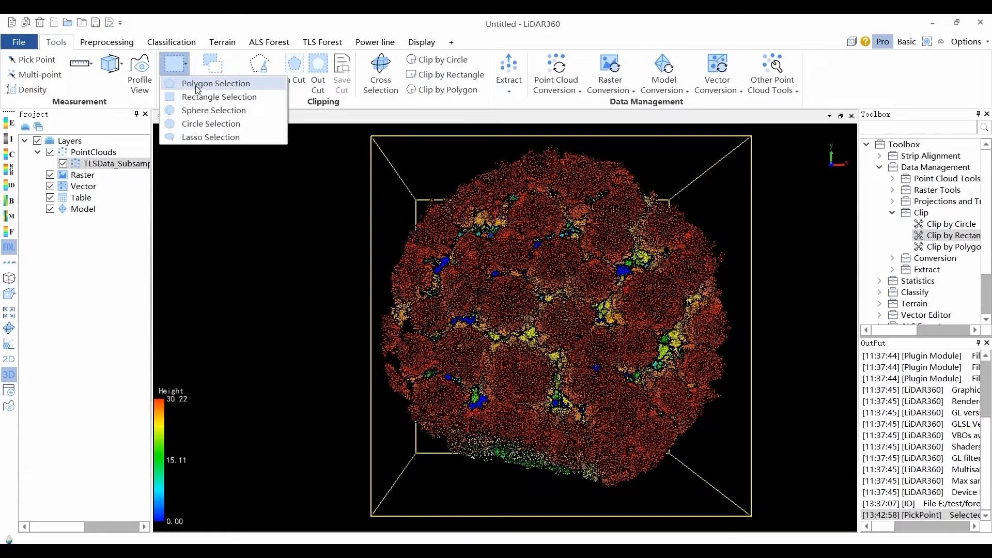
left_click(198, 84)
left_click(537, 256)
left_click(486, 295)
left_click(562, 352)
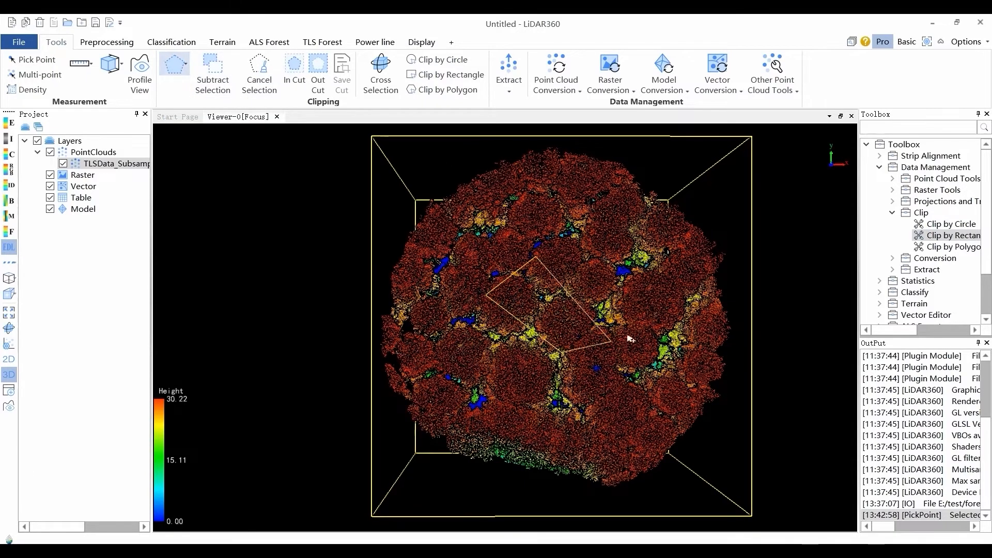
double_click(670, 255)
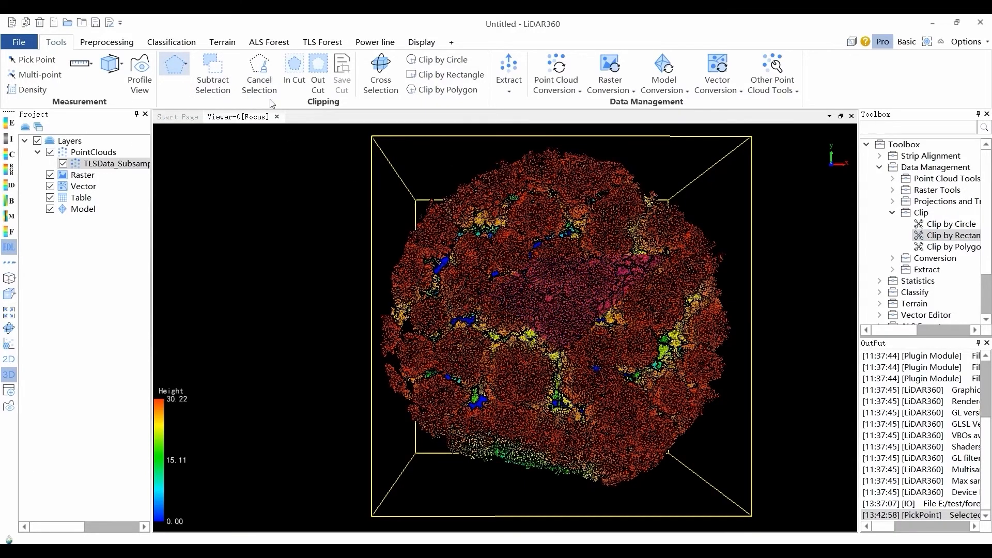
Review the Clip by Polygon tool's shape file, polygon and output options, and close it without clipping
double_click(952, 247)
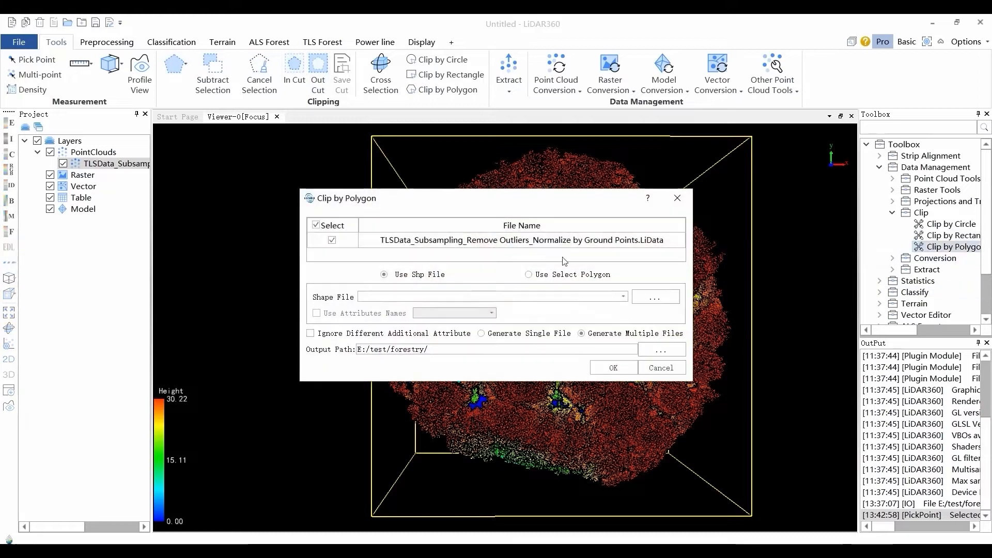
left_click_drag(528, 202, 416, 205)
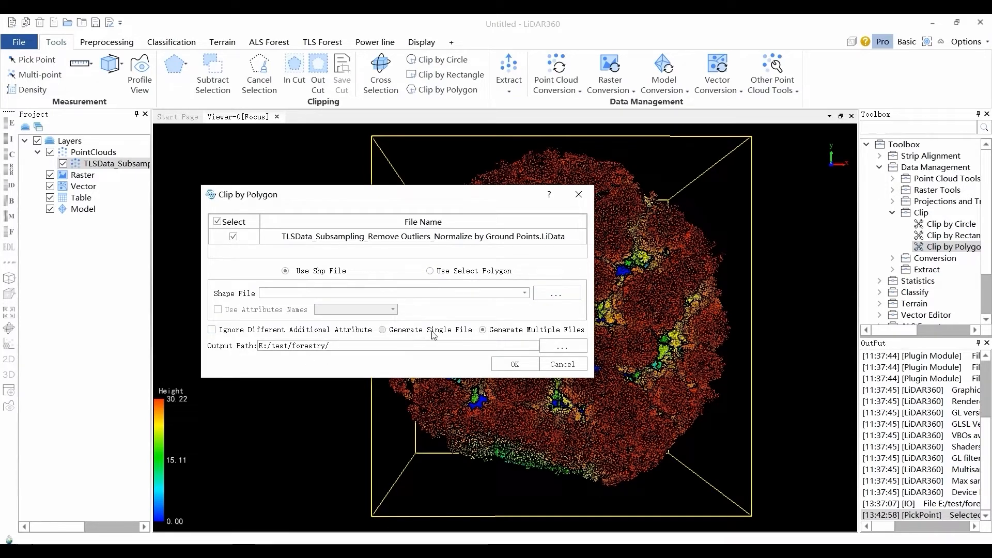
left_click(581, 350)
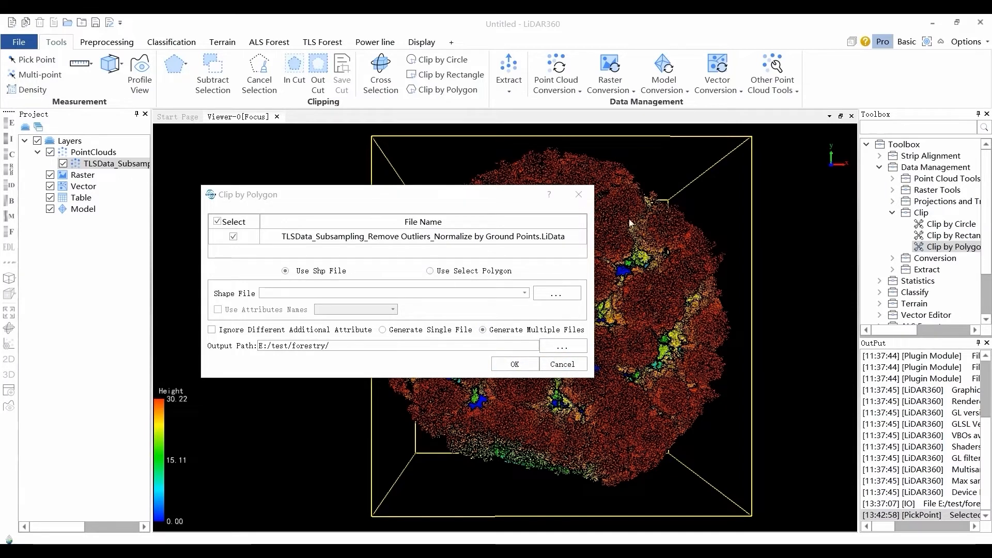
left_click(585, 194)
scroll(500, 256, "down", 1)
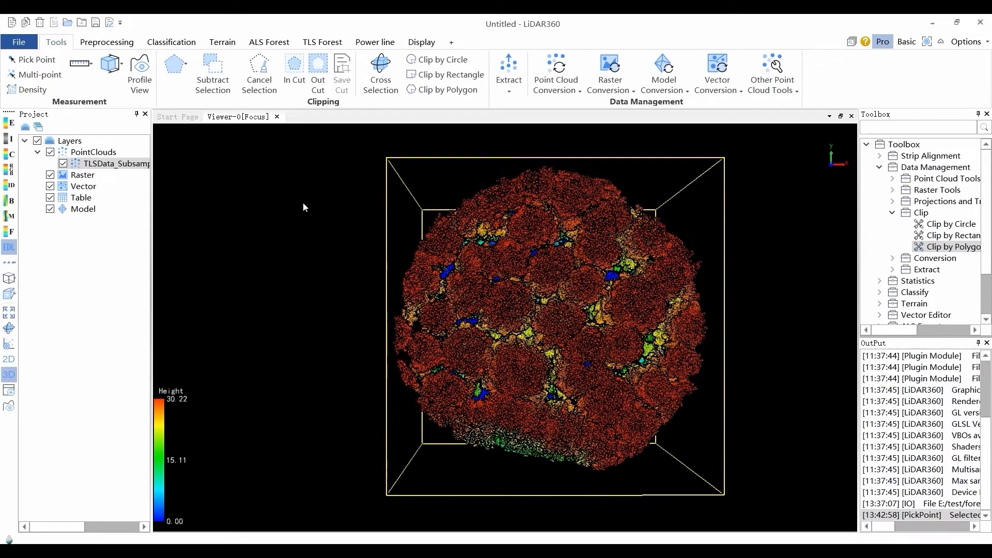
Extract the UnClassified points with Extract by Class and add the result to the current project
left_click(510, 83)
left_click(508, 93)
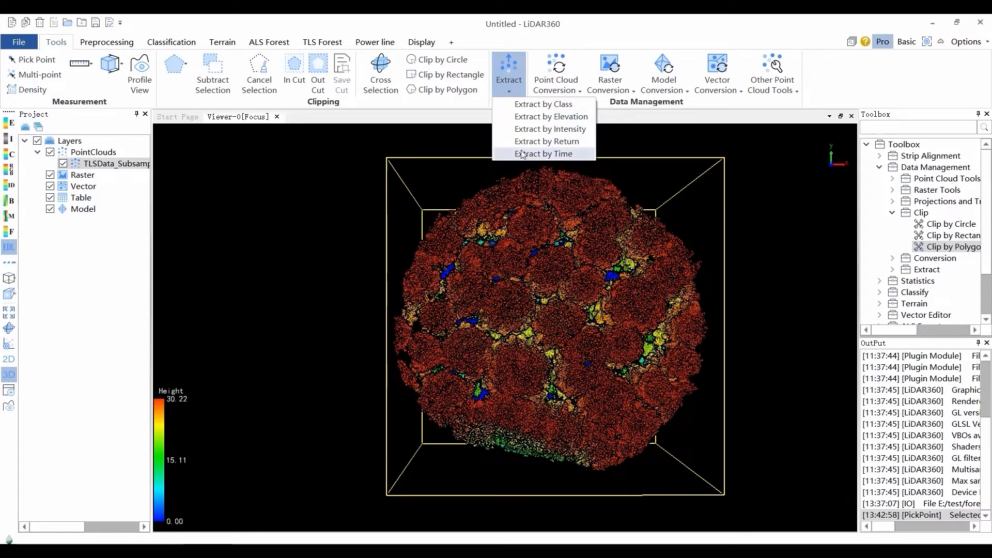
left_click(543, 105)
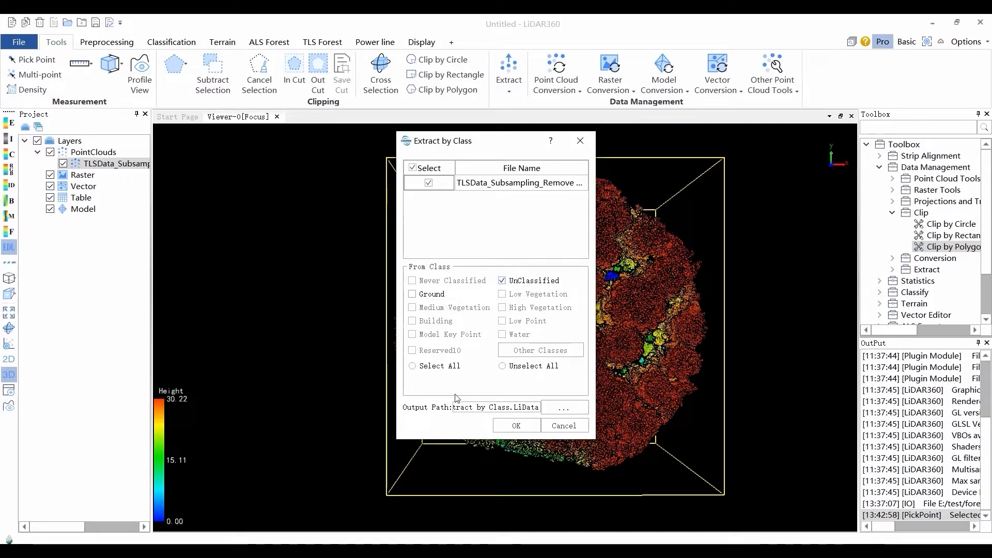
left_click(516, 425)
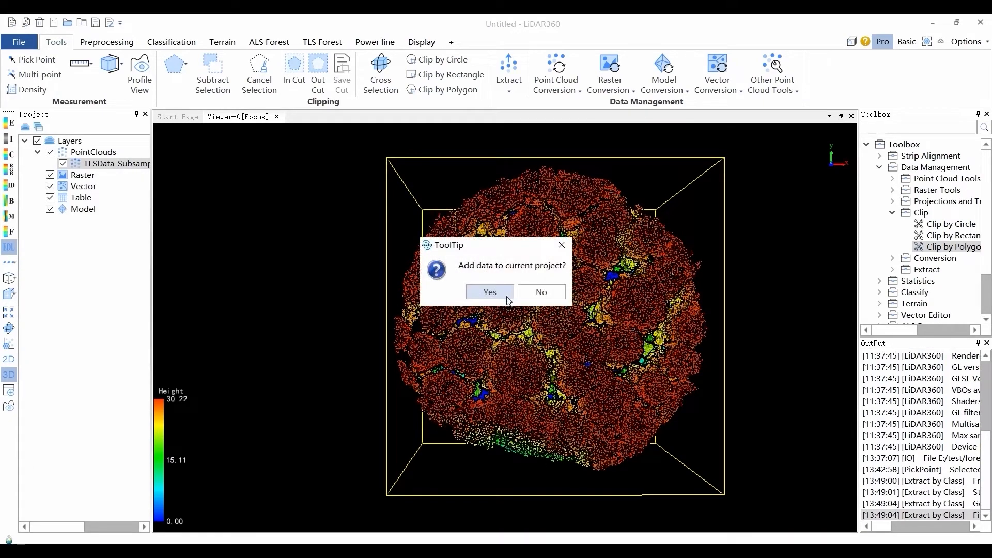
left_click(508, 299)
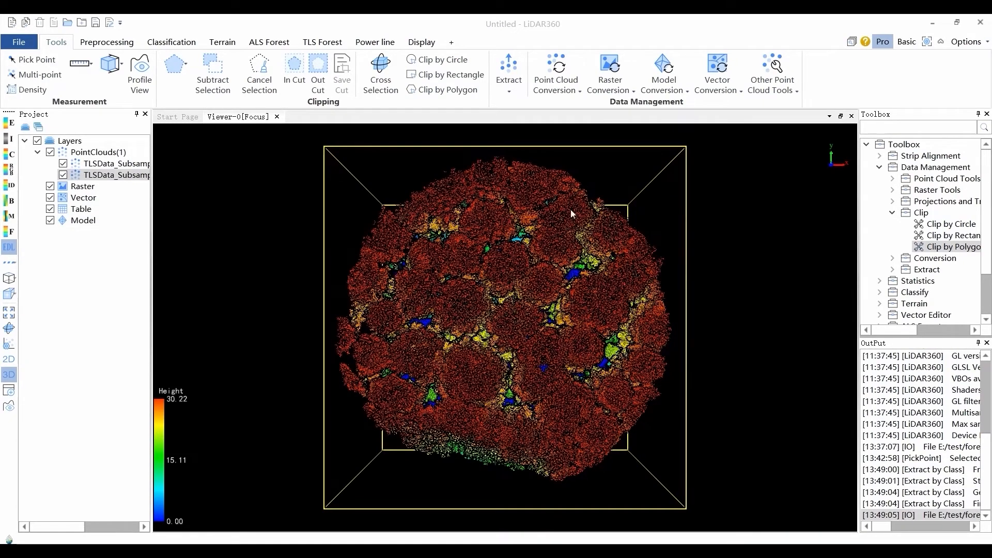
Extract points between 10 and 20 m from both point clouds with Extract by Elevation and add the results to the project
left_click(509, 85)
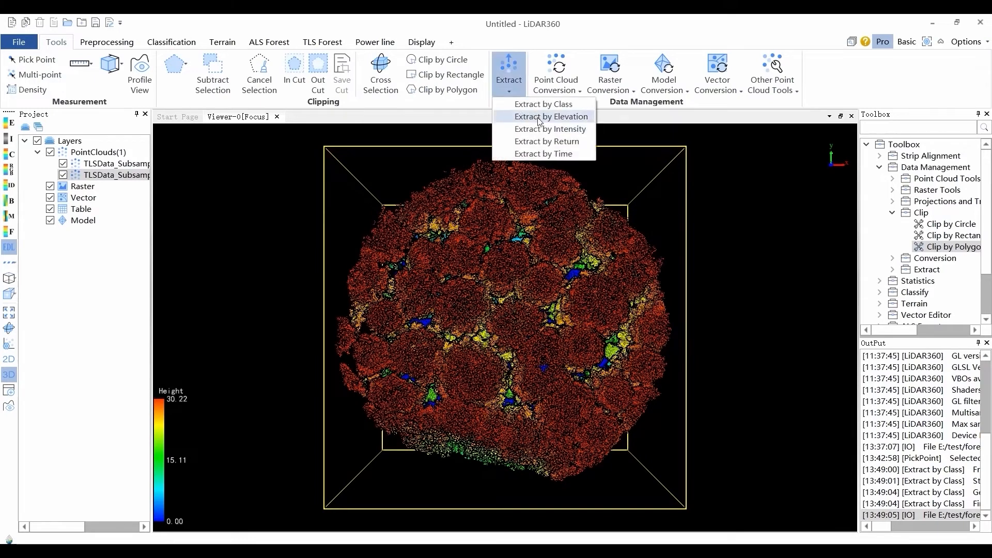
left_click(540, 116)
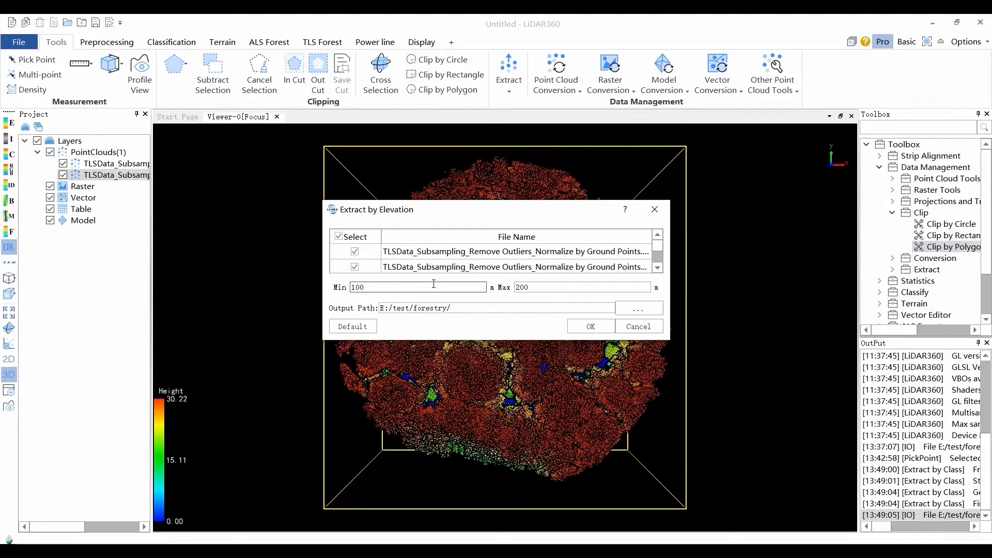
left_click(538, 289)
key("BackSpace")
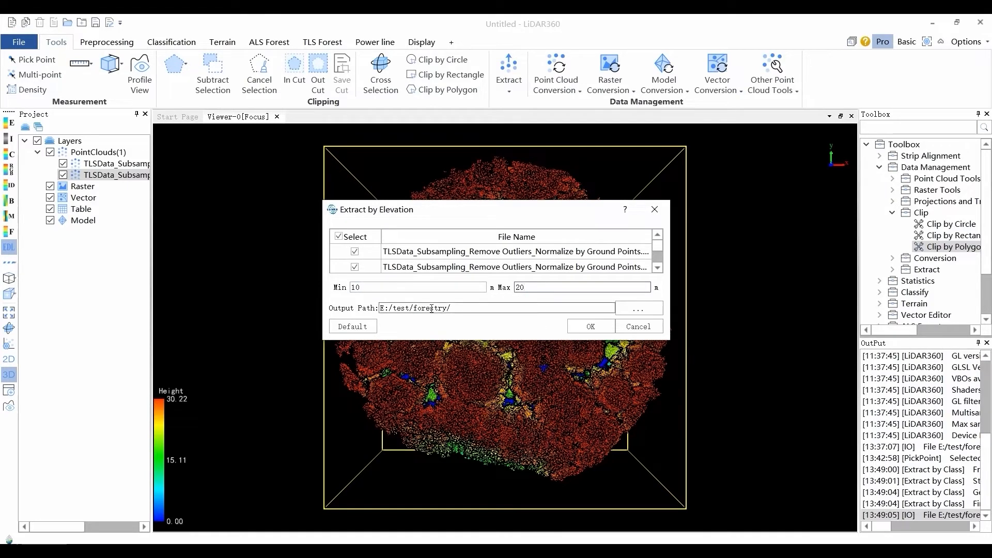
left_click(579, 329)
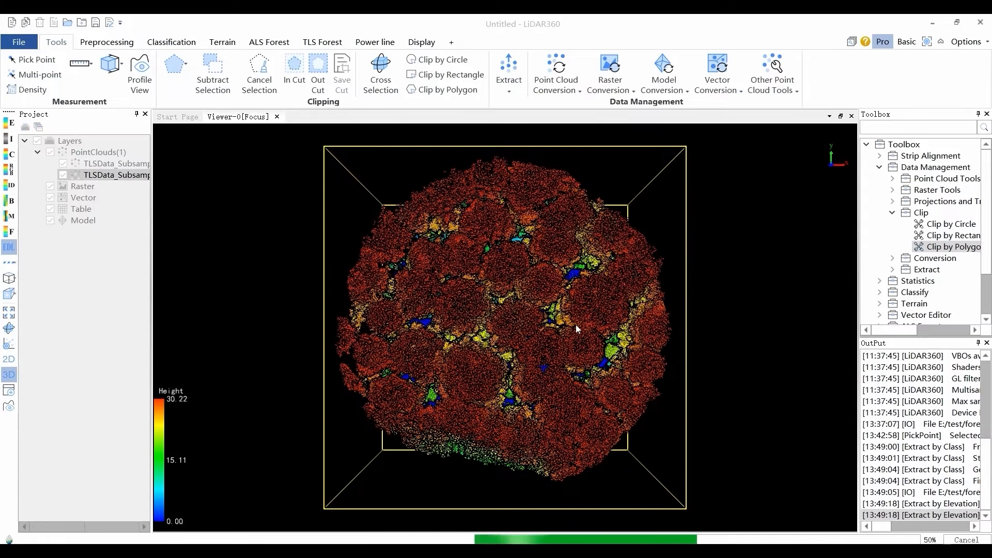
left_click(491, 291)
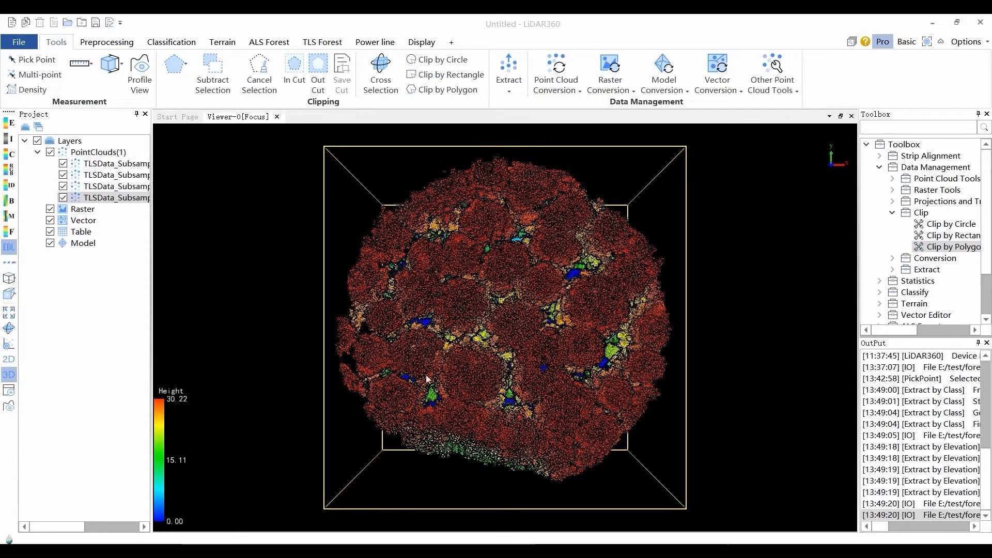
Hide the other three point cloud layers so that only the first layer, an elevation extract, is displayed
left_click(63, 196)
left_click(70, 185)
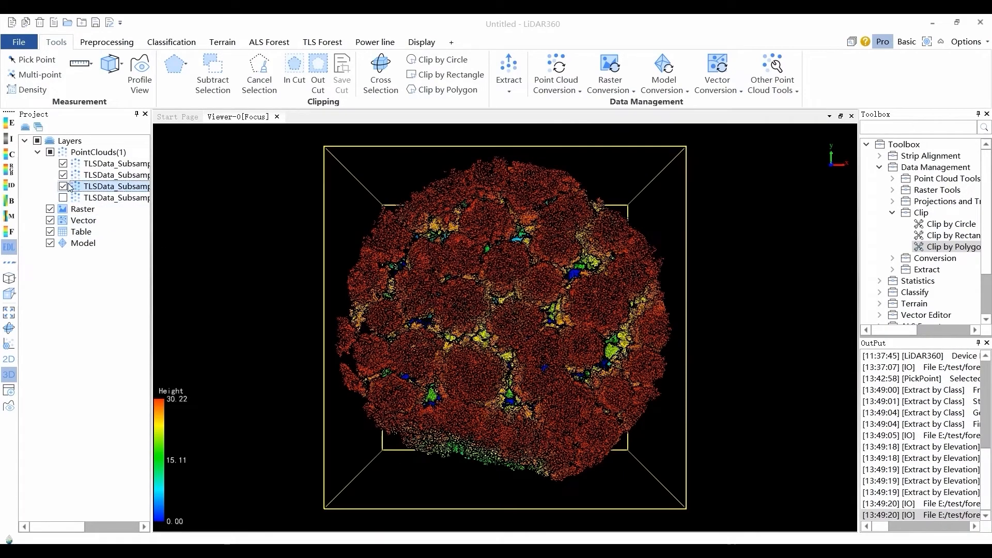
left_click(67, 173)
left_click(63, 185)
left_click(65, 173)
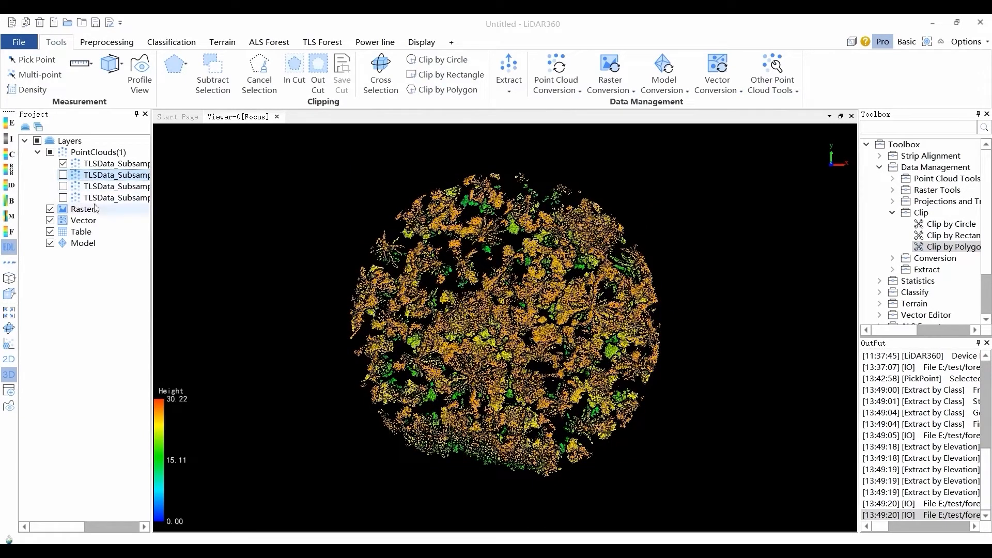
Restore the visibility of all four point cloud layers
left_click(67, 194)
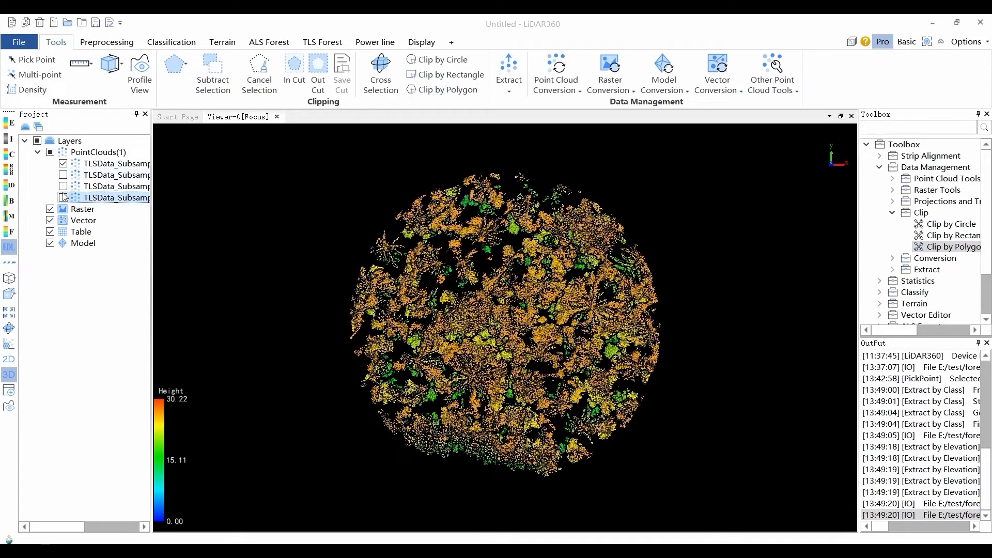
left_click(66, 184)
left_click(64, 174)
left_click(63, 186)
left_click(63, 197)
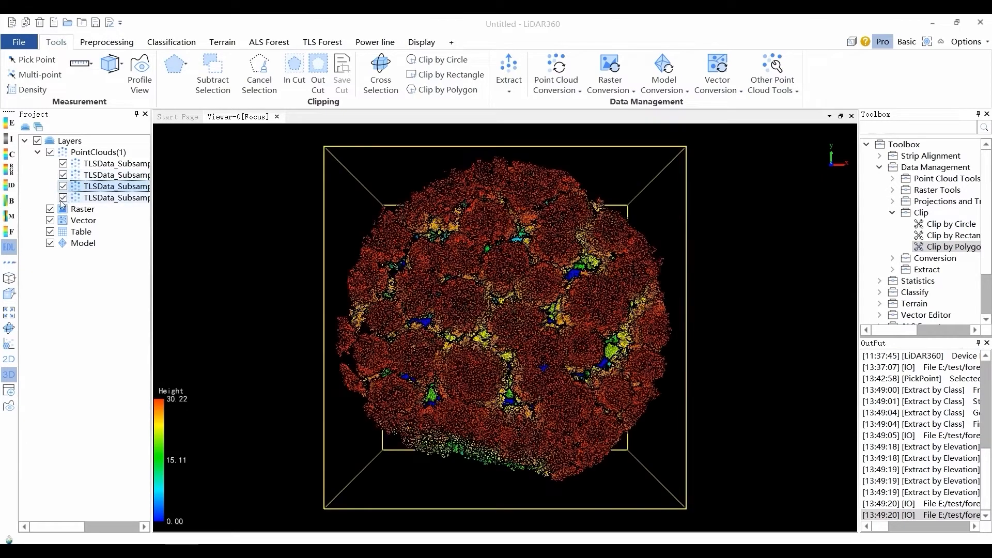
Remove the three extracted point clouds from the project, keeping only the original normalized cloud
right_click(108, 188)
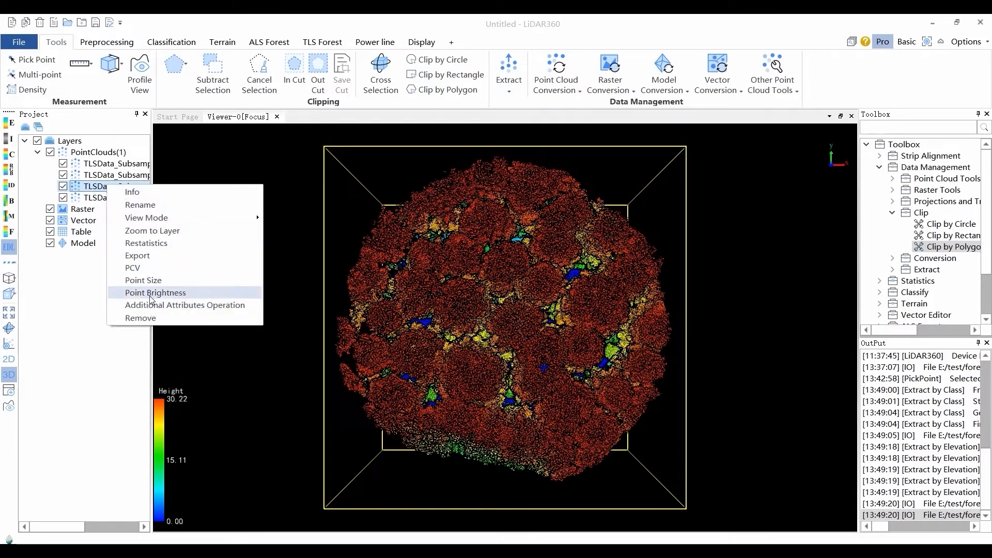
left_click(135, 318)
right_click(120, 177)
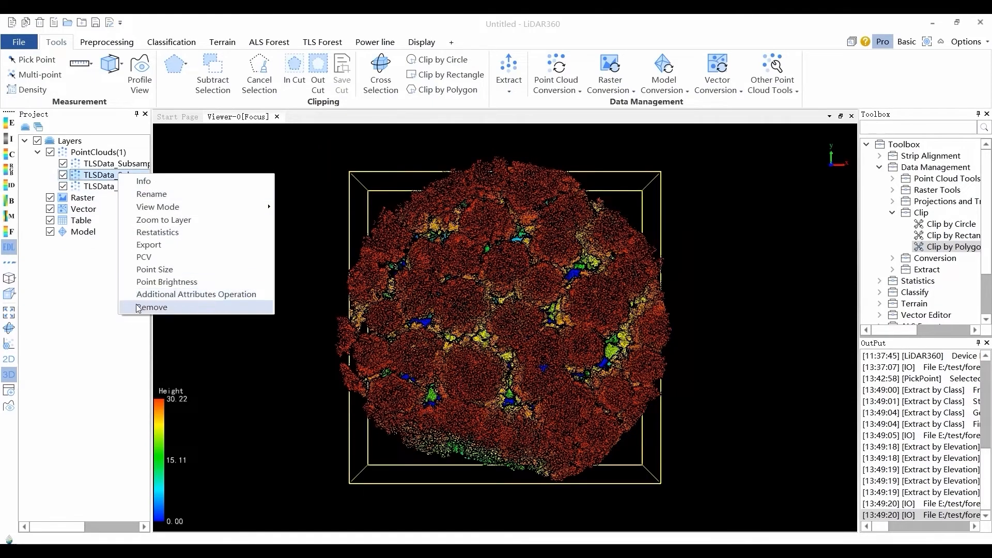
left_click(137, 308)
right_click(106, 165)
left_click(138, 292)
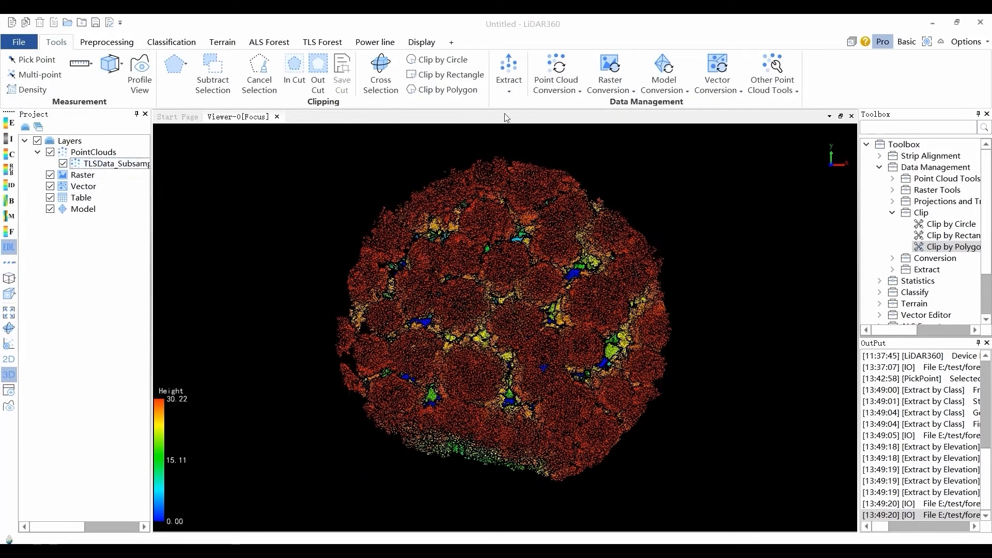
Extract the points with intensity 100 to 200 using Extract by Intensity and add the result to the project
left_click(509, 78)
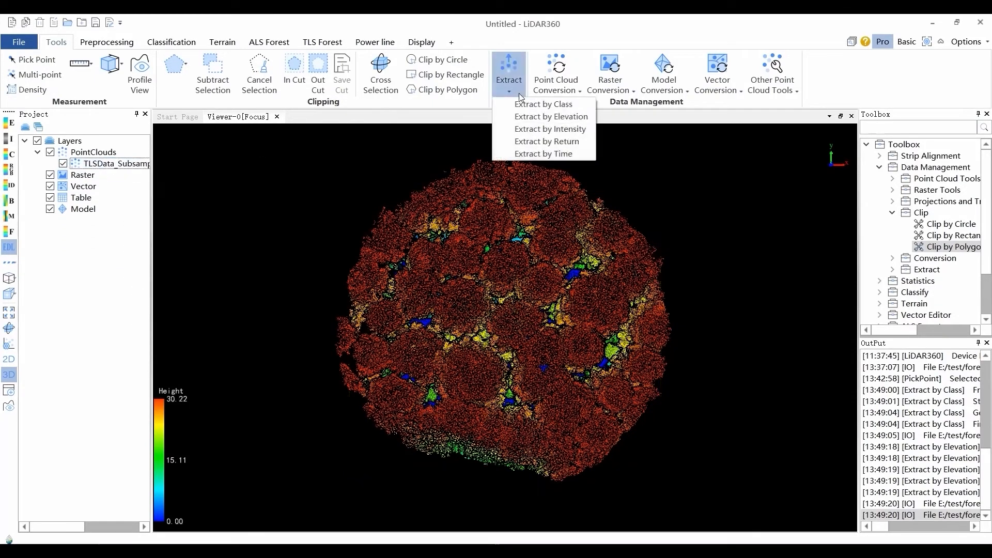
left_click(536, 134)
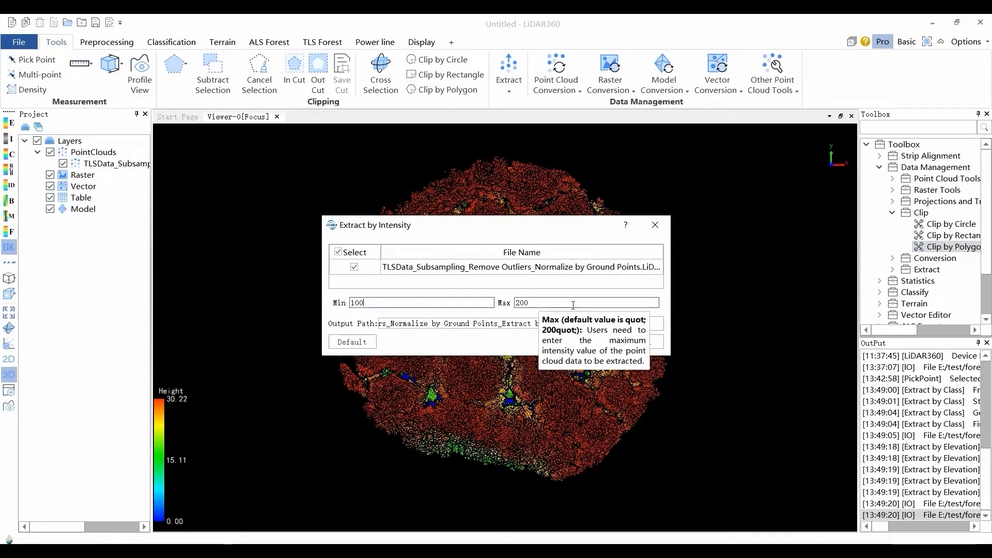
left_click(579, 340)
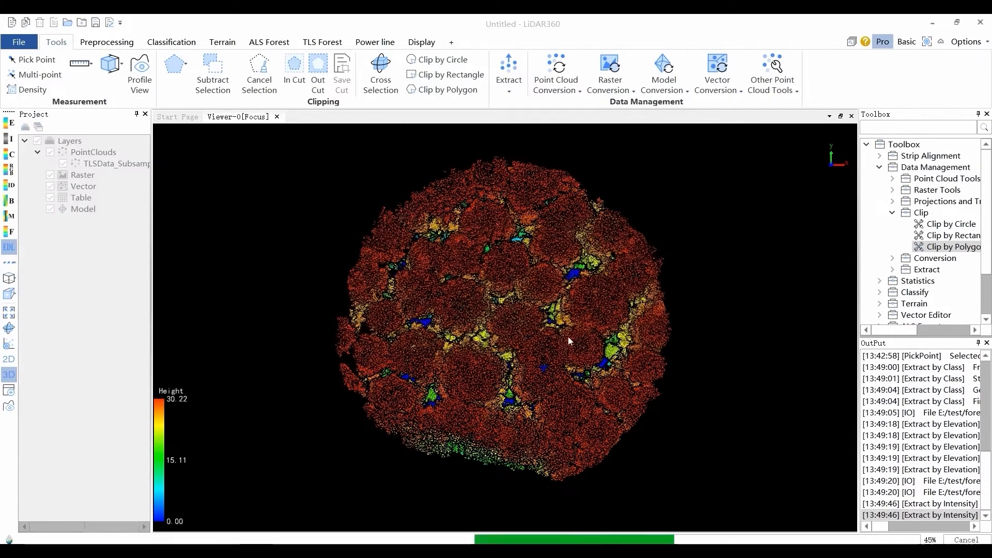
left_click(490, 292)
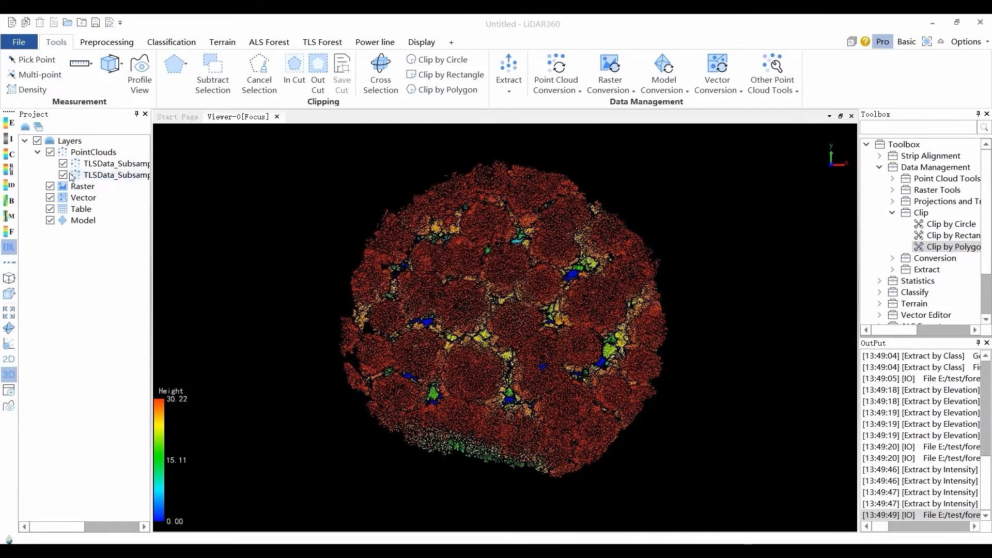
Inspect the intensity extract with the original cloud temporarily hidden, and remove the extract from the project
left_click(64, 175)
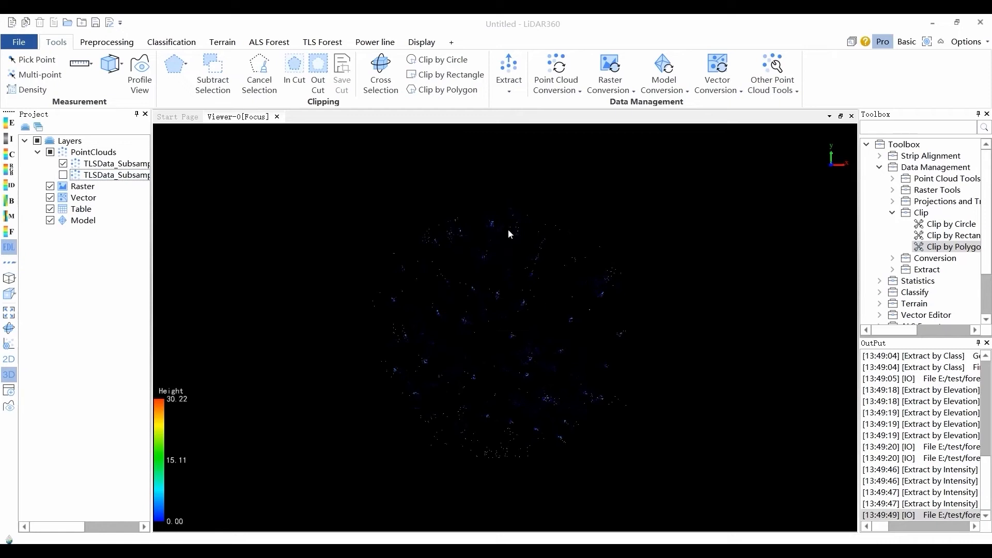
left_click(64, 175)
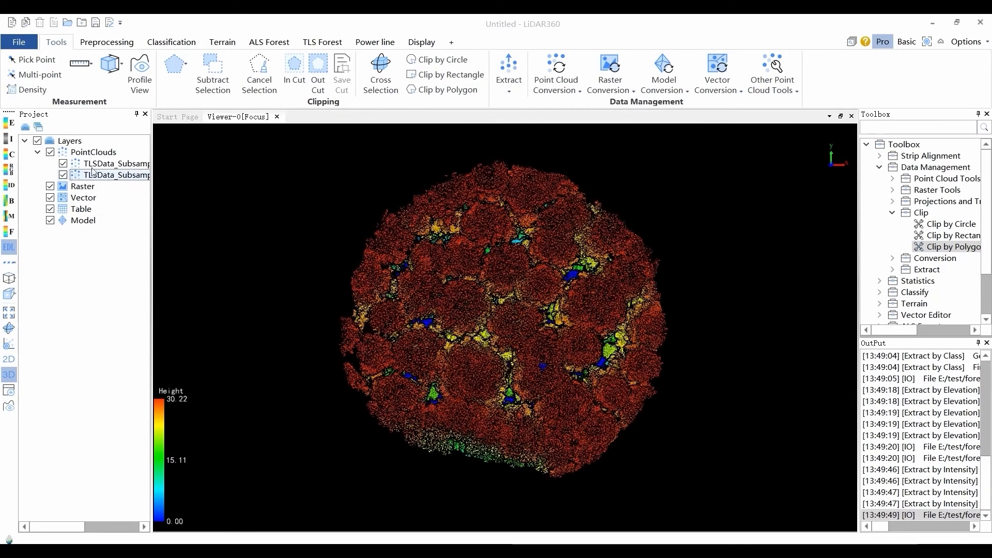
right_click(104, 164)
left_click(168, 294)
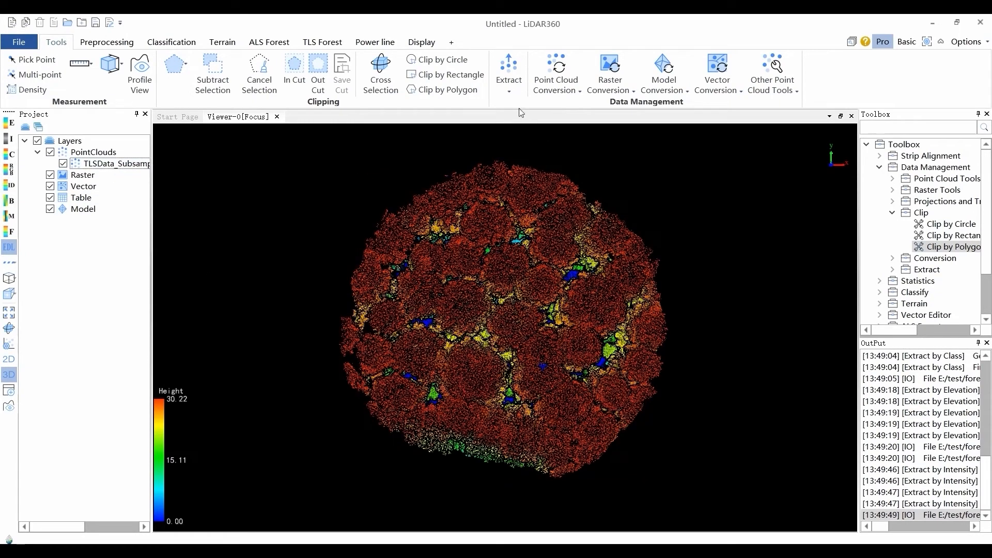
Try to extract the points with return number 1 from the normalized cloud using Extract by Return
left_click(509, 92)
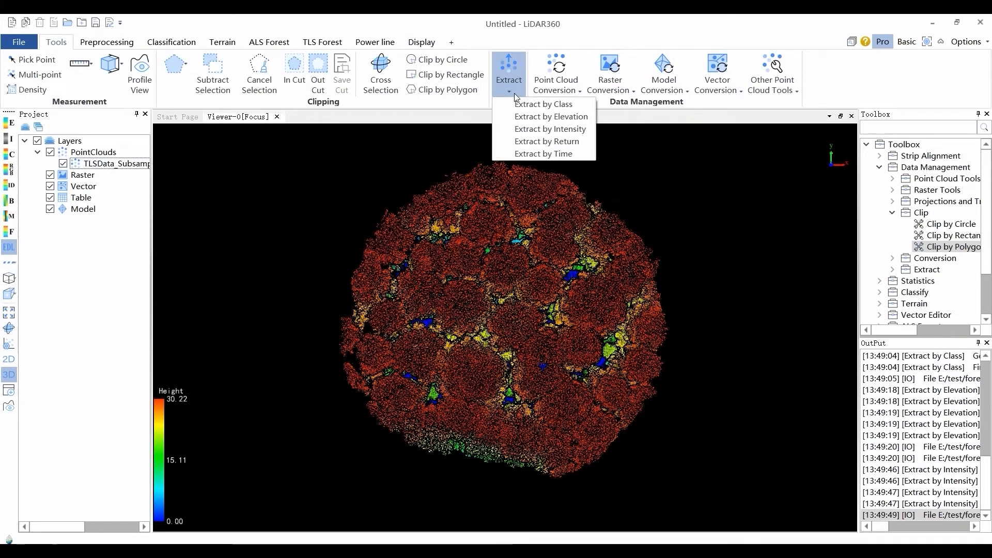
left_click(522, 141)
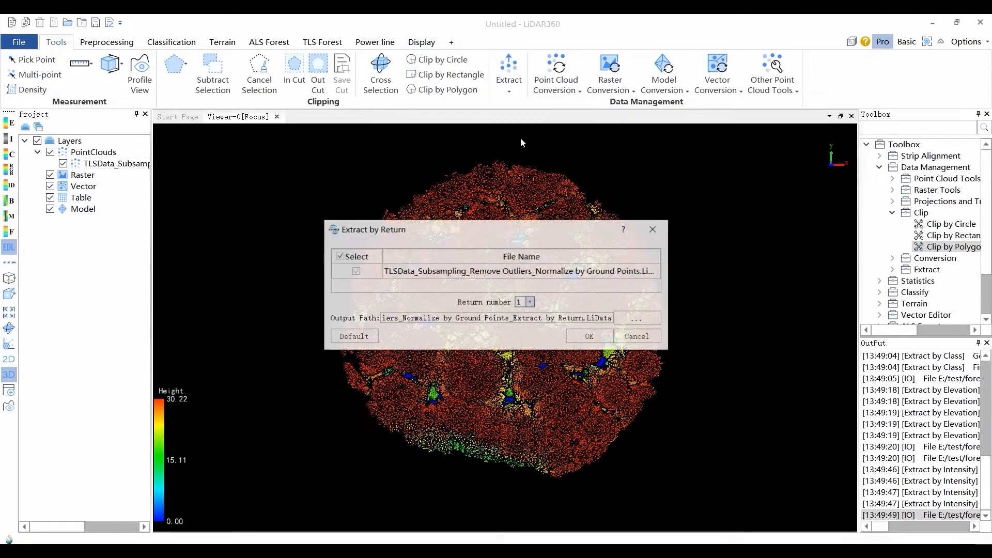
left_click(590, 336)
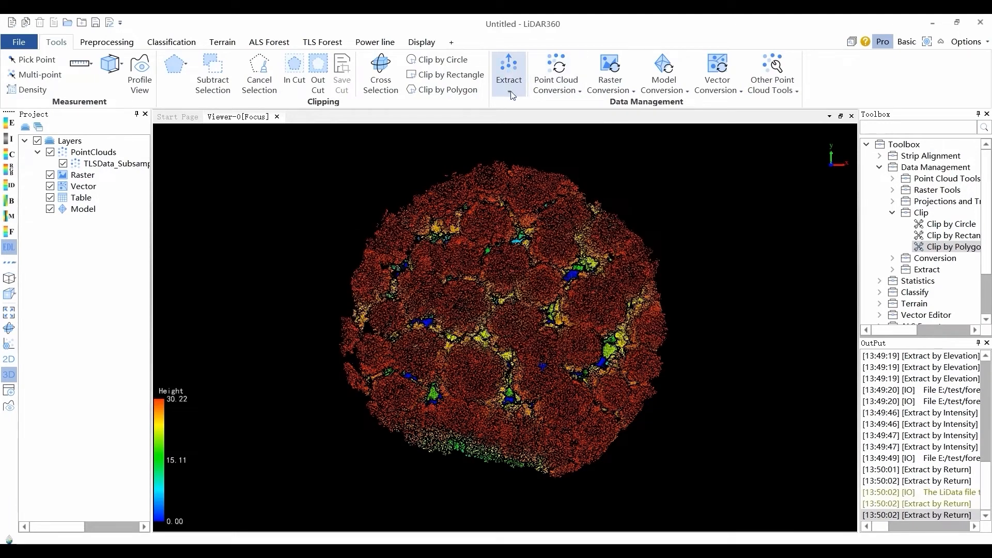
Review the GPS time range, interval list and output path settings of Extract by Time, and close it without extracting
left_click(511, 93)
left_click(541, 154)
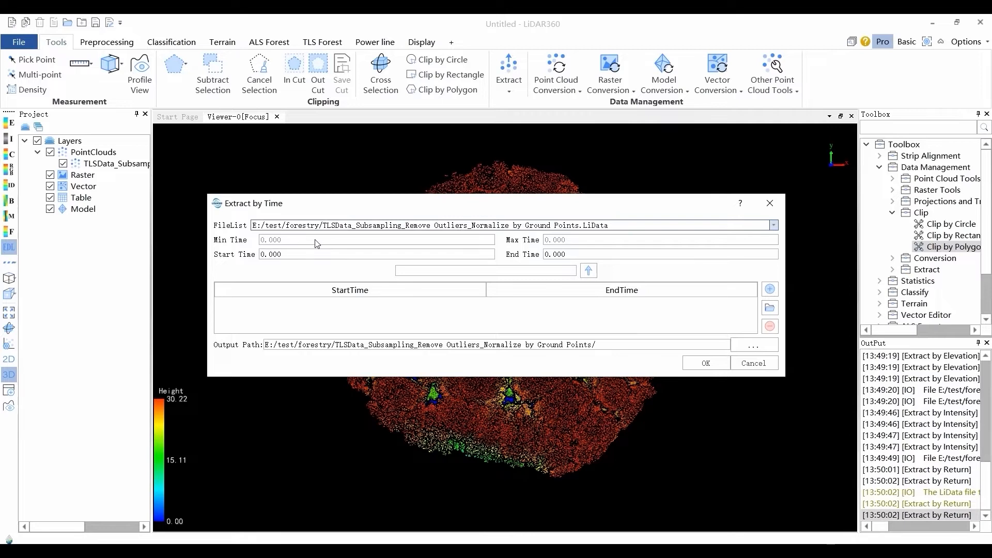
mouse_move(317, 243)
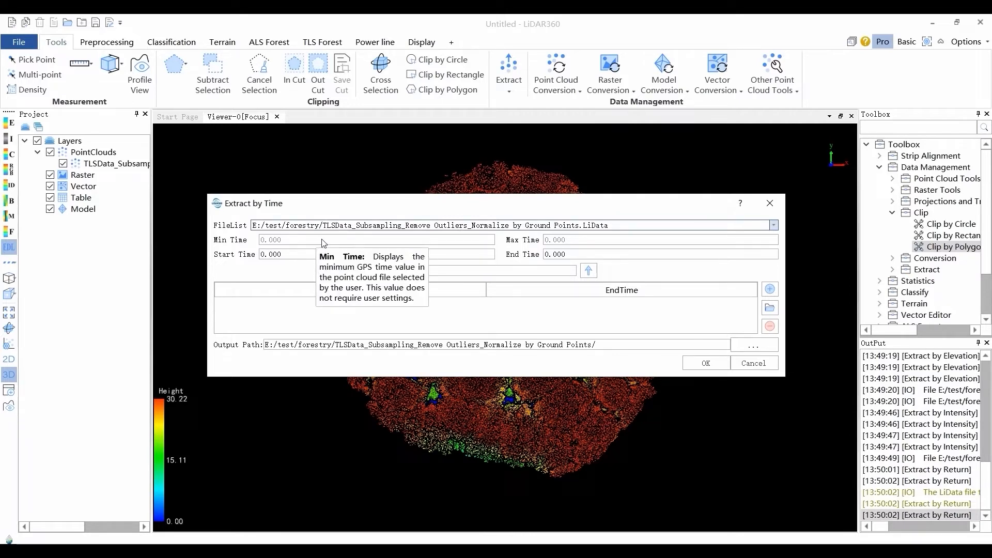
mouse_move(560, 240)
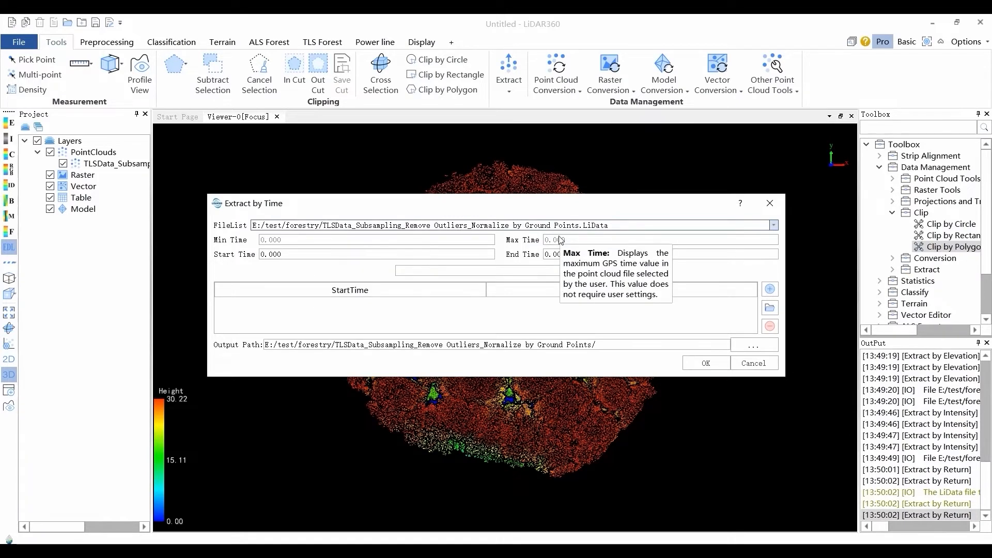
mouse_move(581, 254)
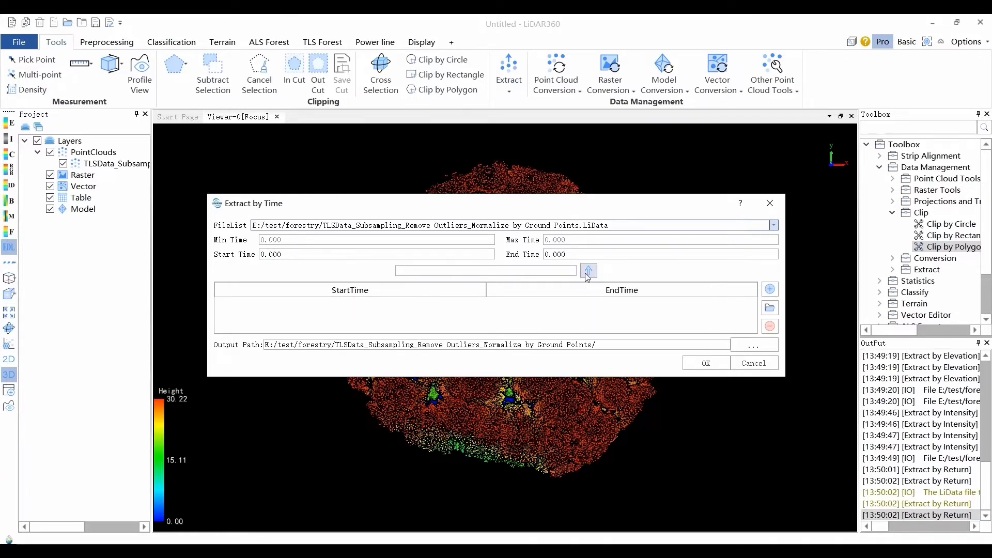
mouse_move(587, 276)
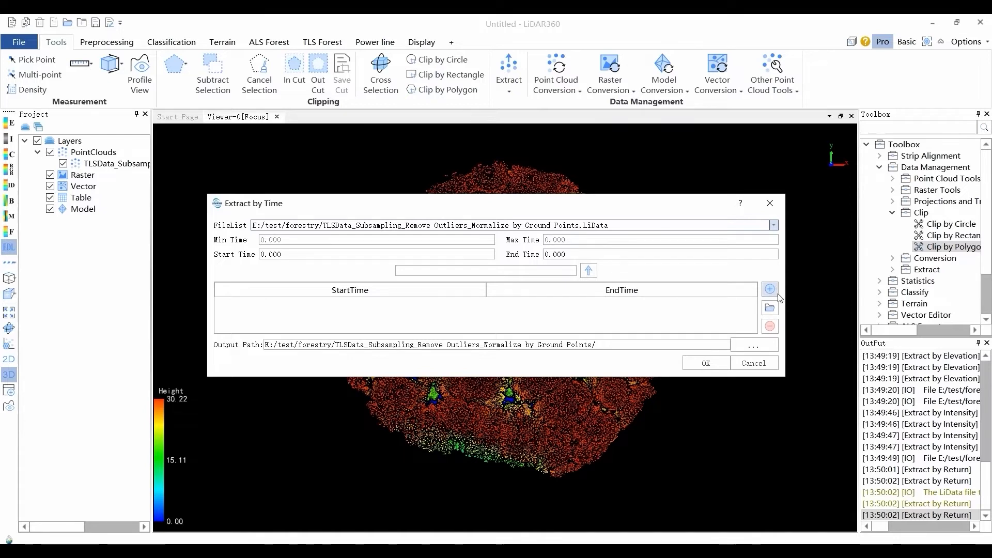
mouse_move(779, 295)
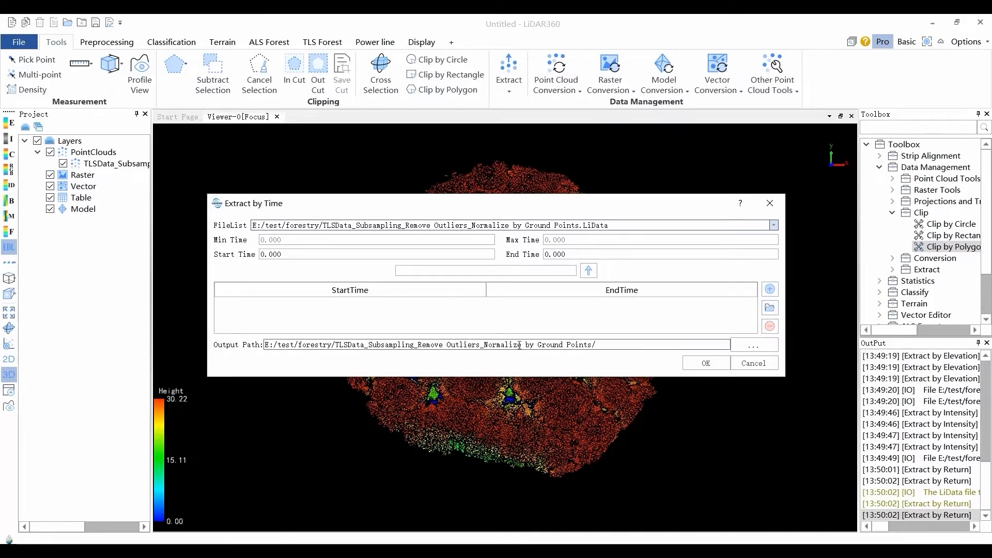
left_click(754, 364)
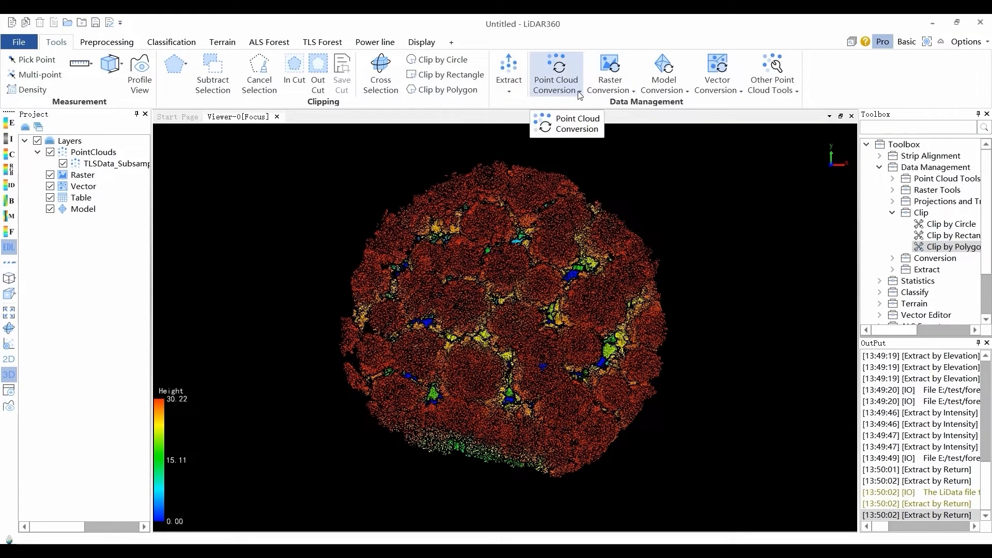
Review the Convert Las to LiData settings, including the available source units, and leave Meter as the source unit
left_click(547, 83)
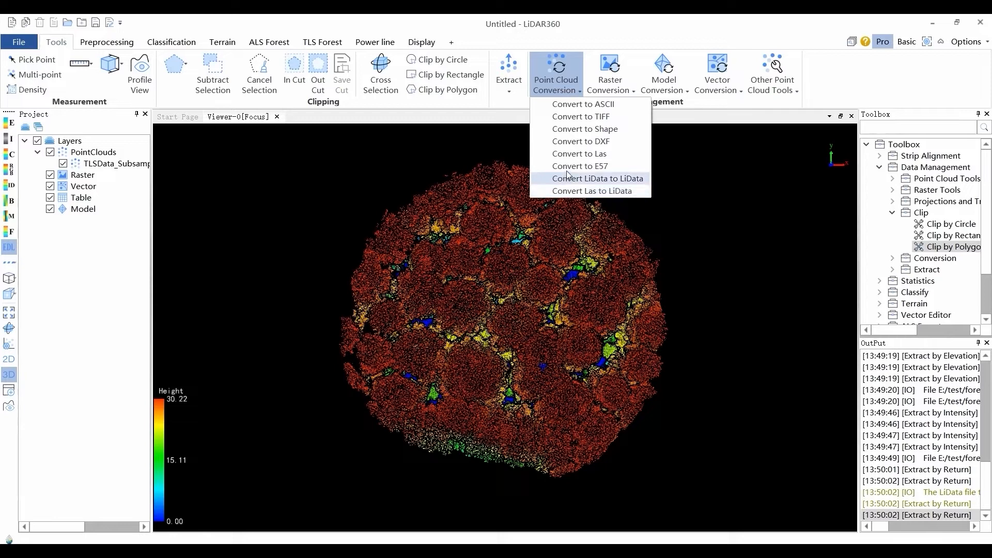
left_click(567, 191)
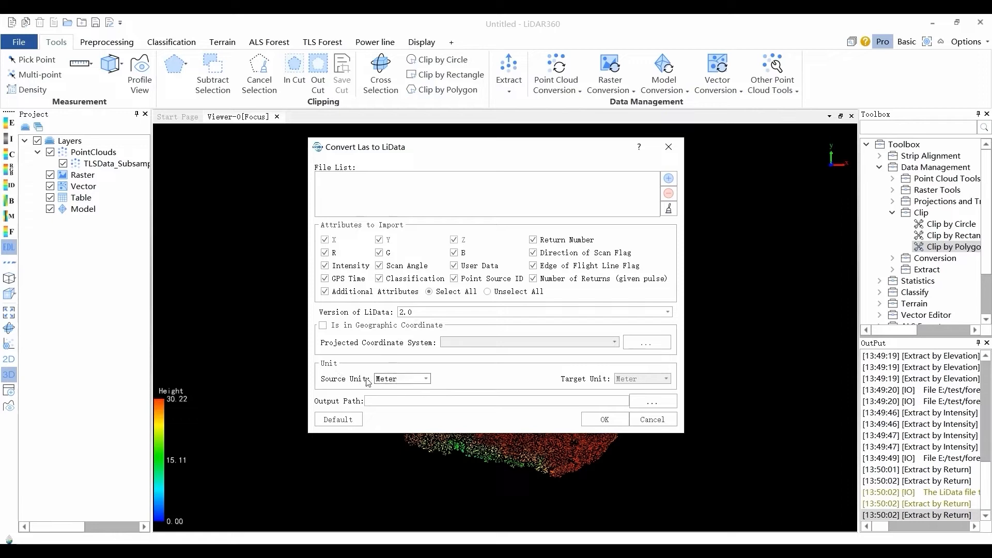
left_click(425, 379)
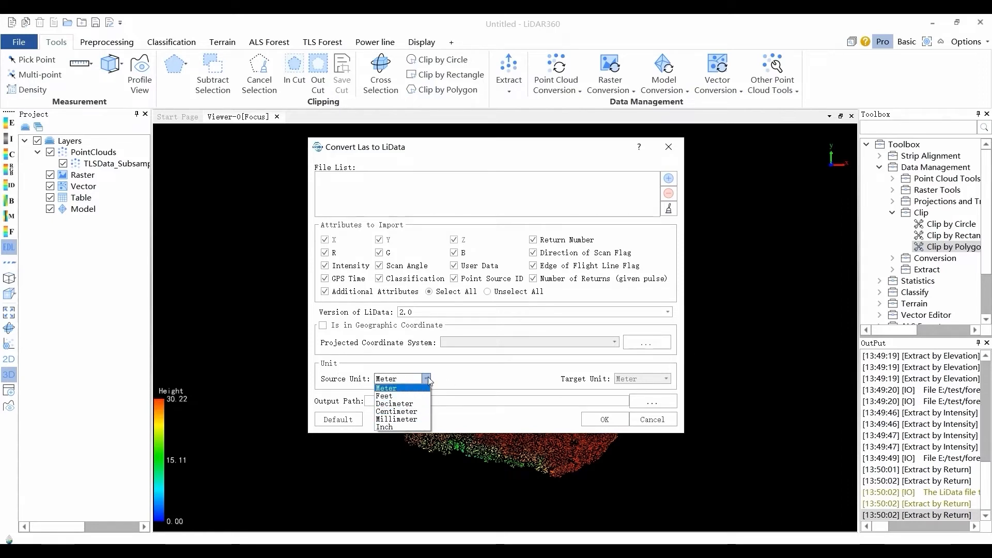
left_click(428, 379)
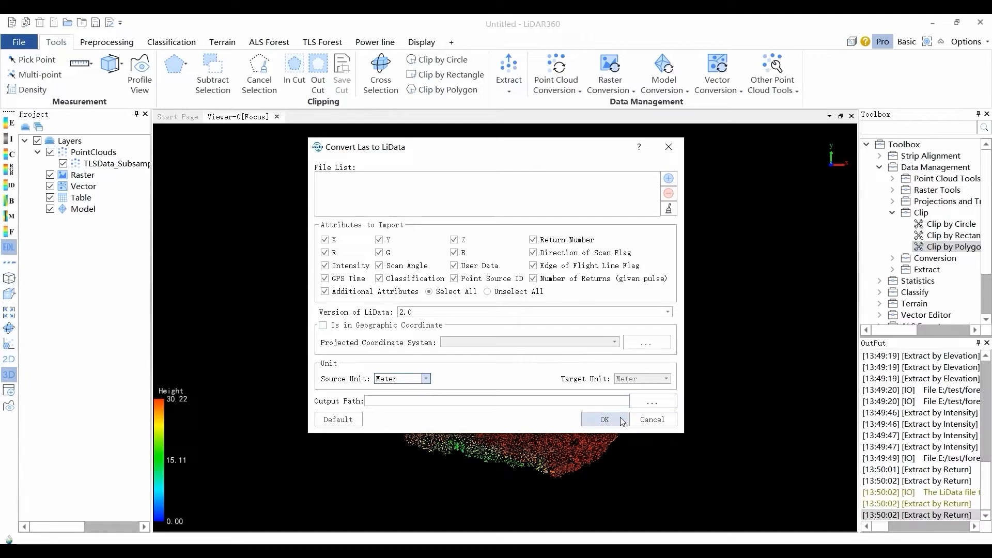
left_click(604, 419)
Review the exported attributes, RGB range, unit and LAS version options of Convert to Las, and close it without converting
left_click(552, 91)
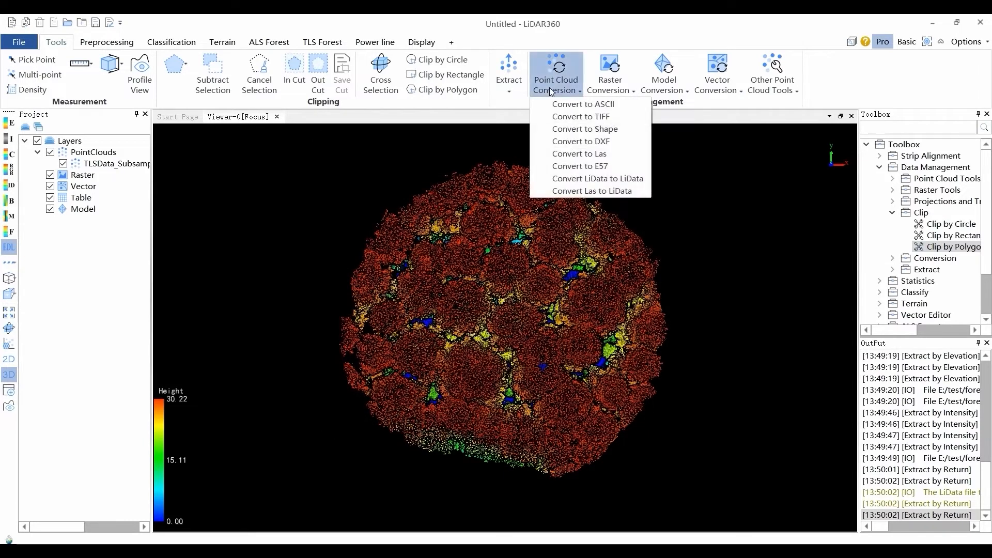
left_click(594, 155)
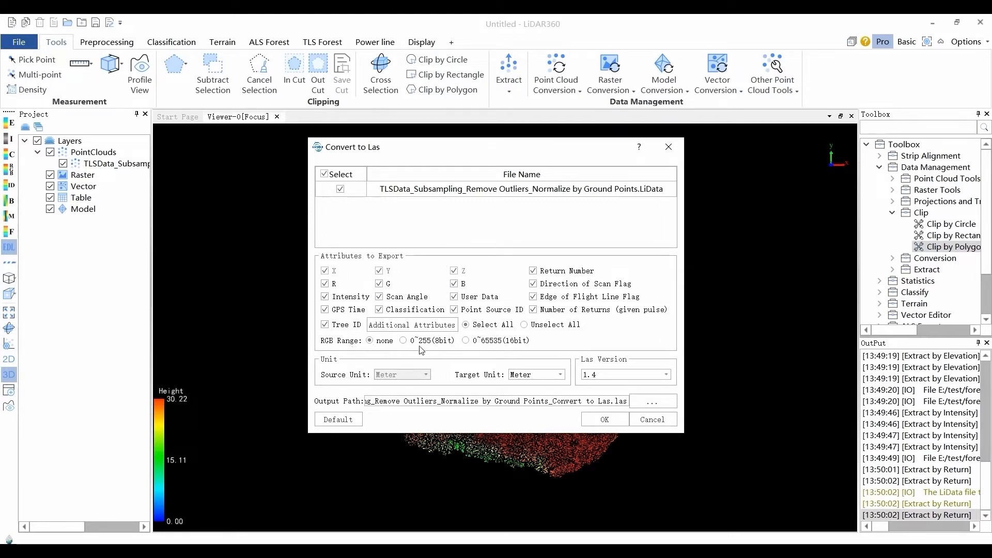
mouse_move(433, 347)
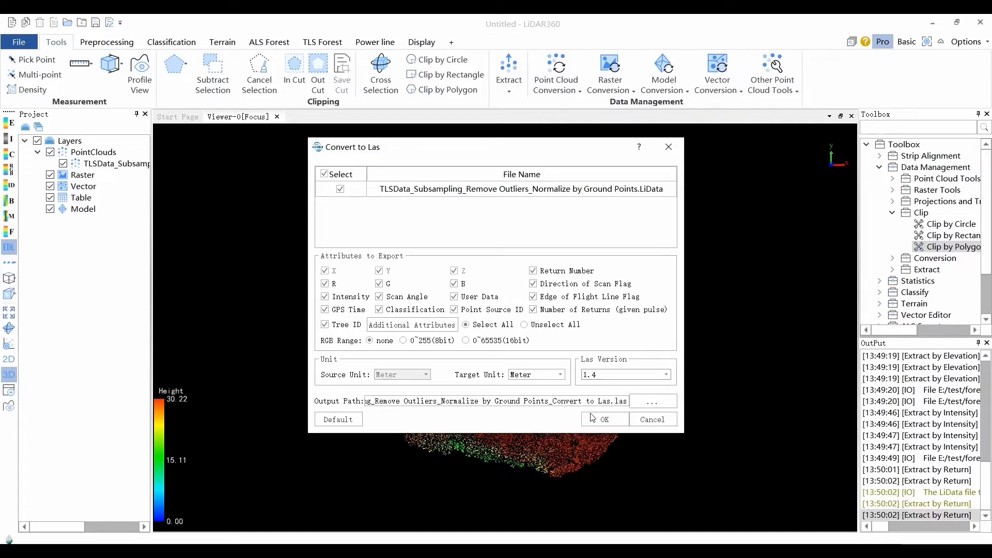
left_click(652, 421)
Examine the Convert to ASCII export options for the normalized cloud, keeping the TXT format and the Comma separator
left_click(556, 95)
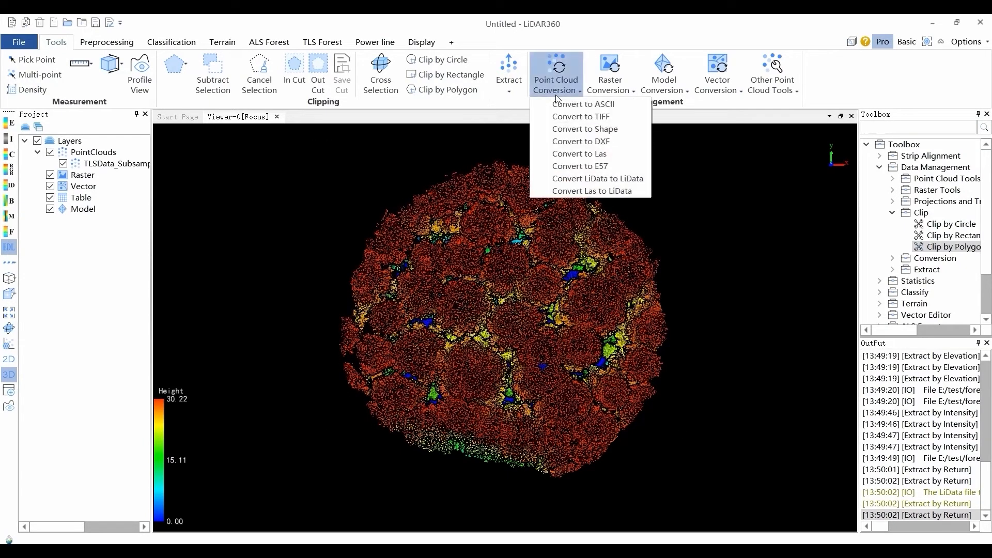
left_click(565, 103)
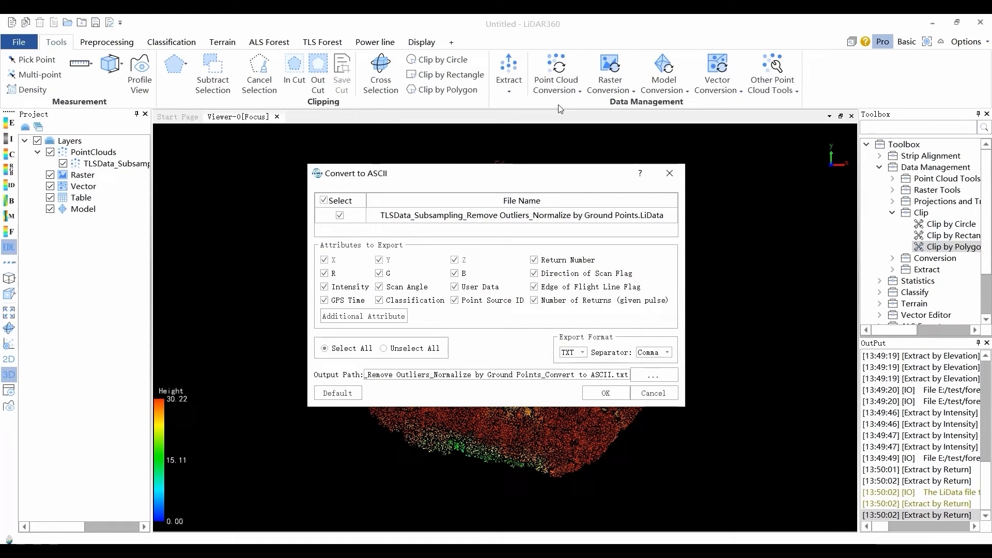
left_click(583, 352)
left_click(572, 363)
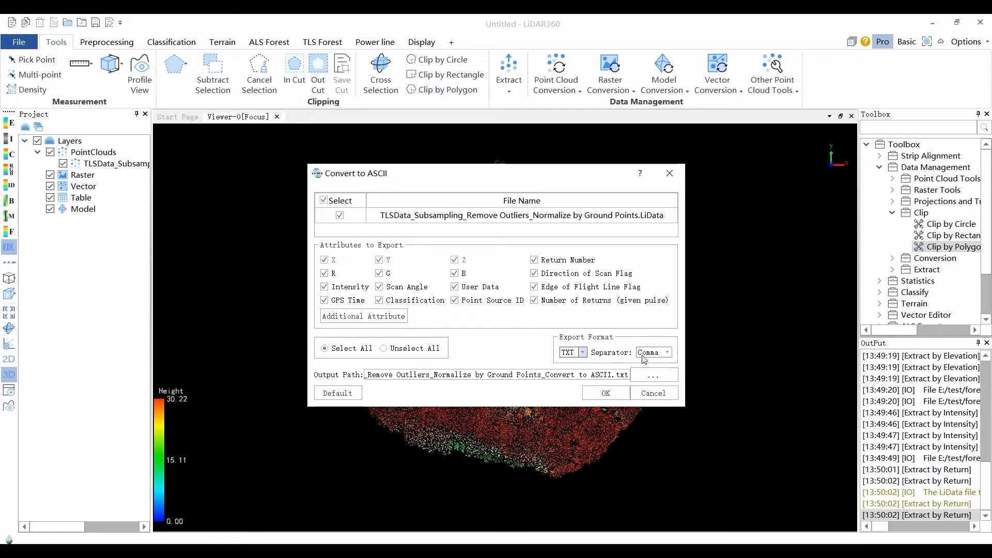
left_click(644, 357)
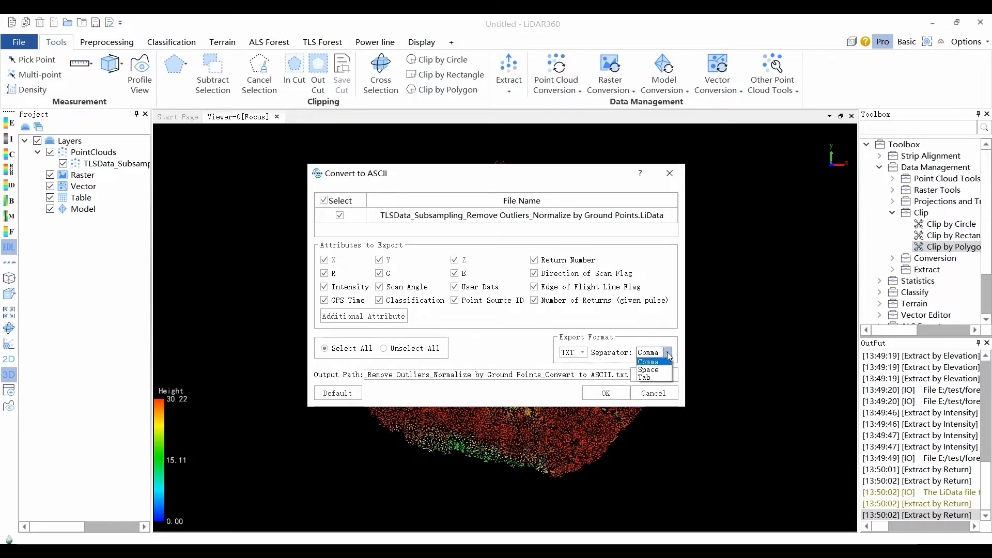
left_click(652, 362)
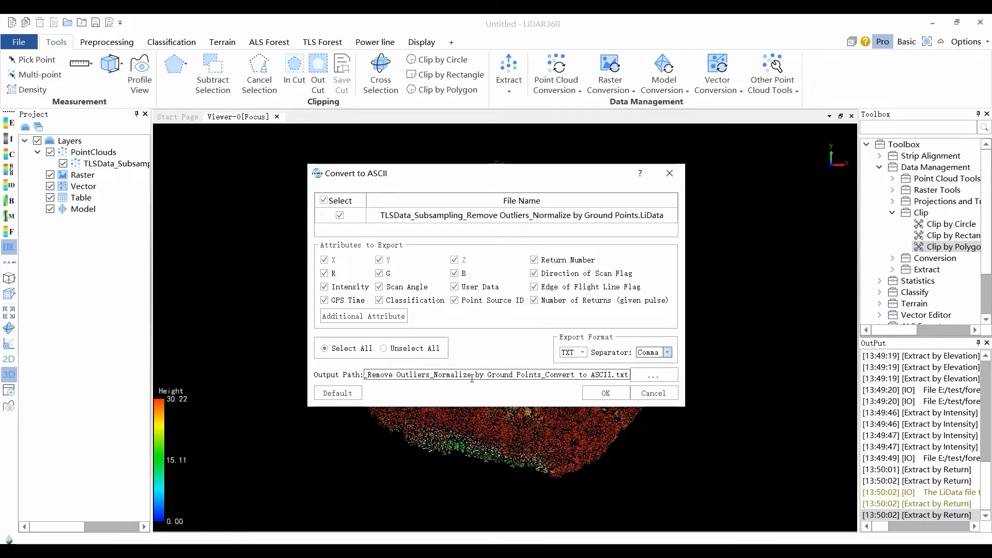
left_click(628, 393)
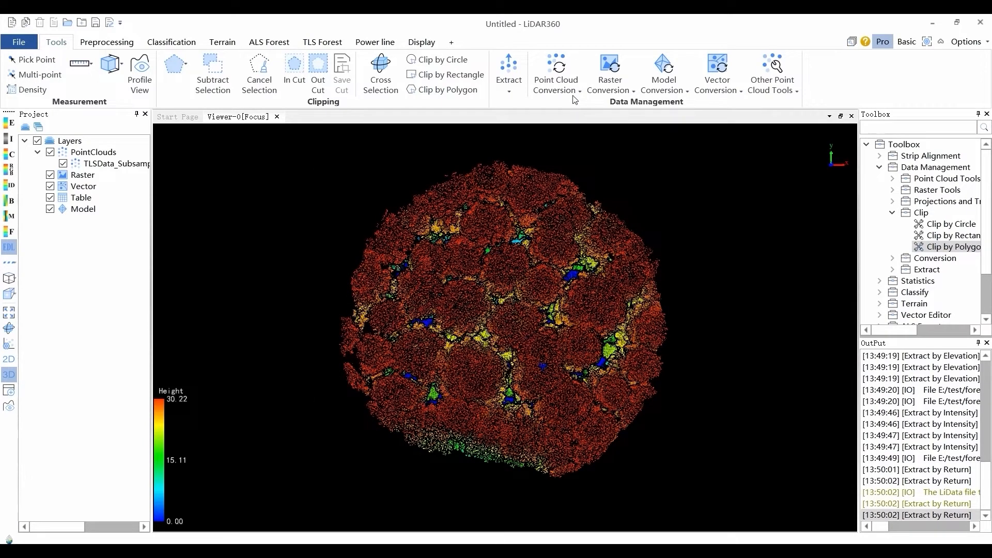
Examine the Convert to TIFF attribute, cell value and merge options, keep Z and Minimum, and close without converting
left_click(574, 99)
left_click(572, 117)
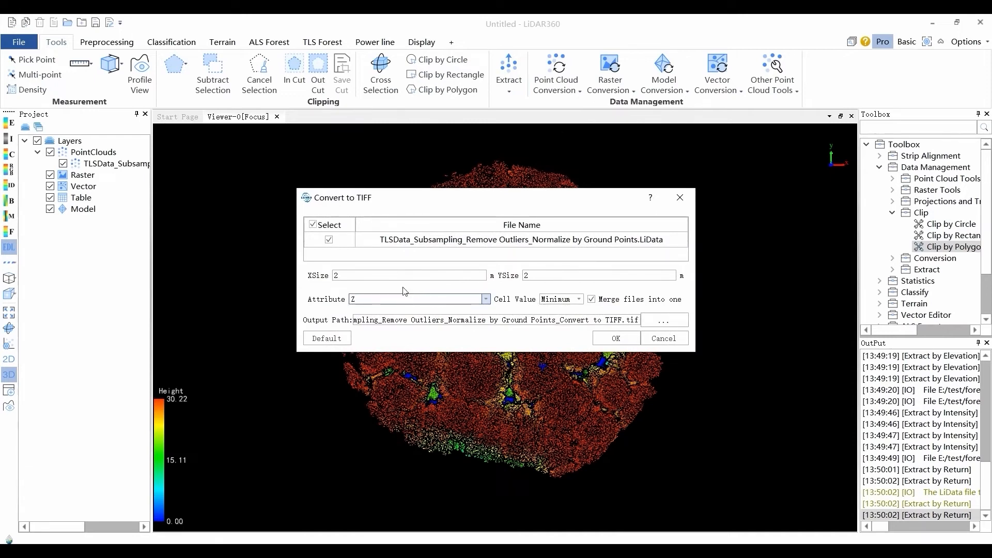
left_click(486, 299)
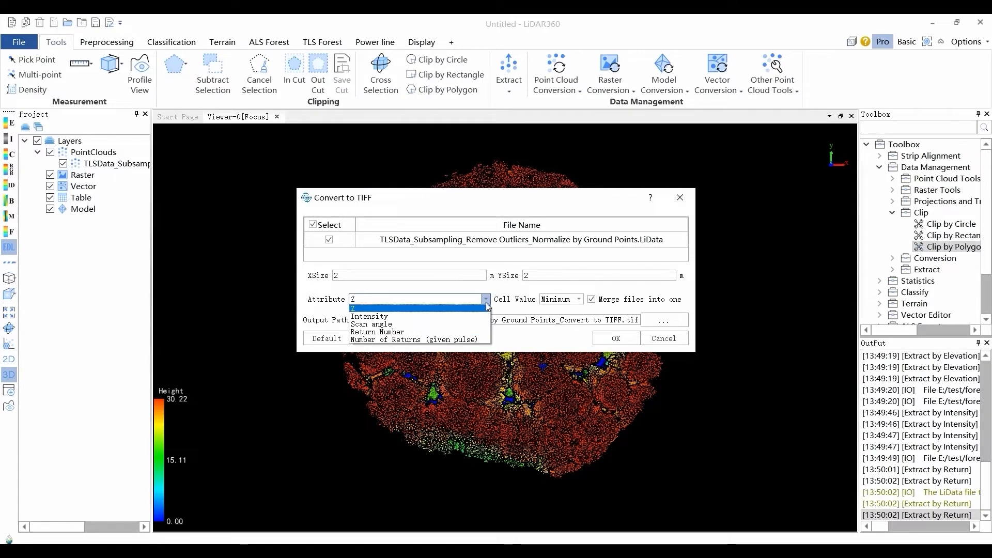
left_click(486, 305)
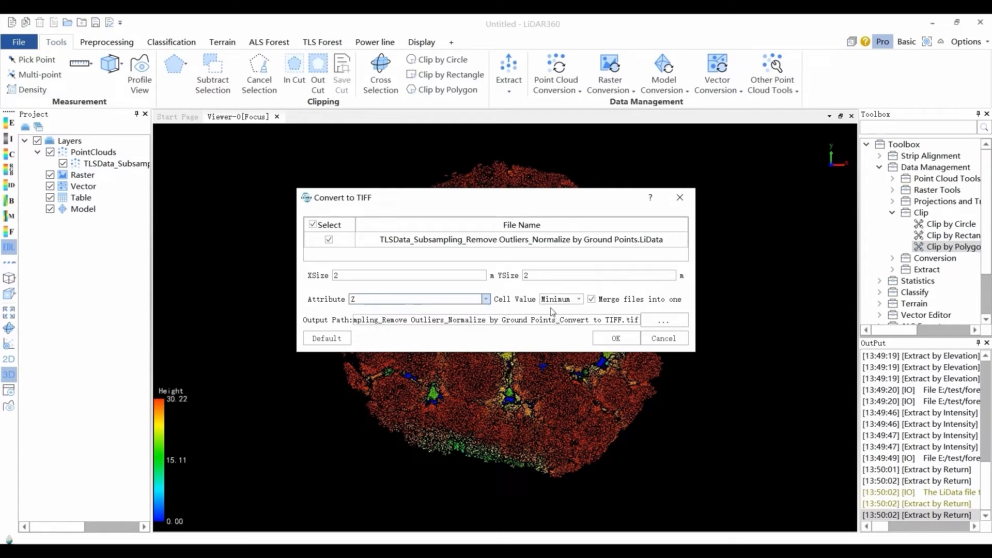
left_click(579, 299)
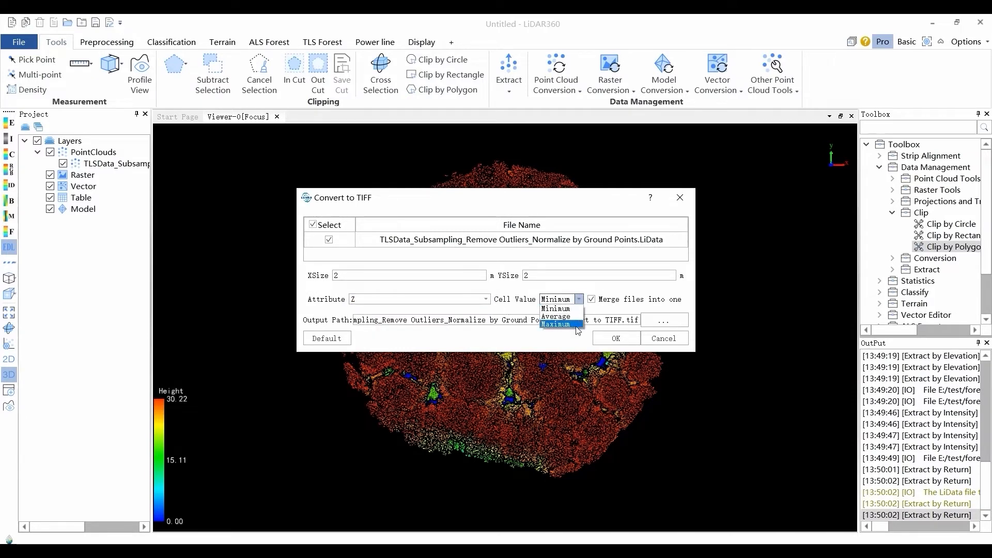
left_click(580, 300)
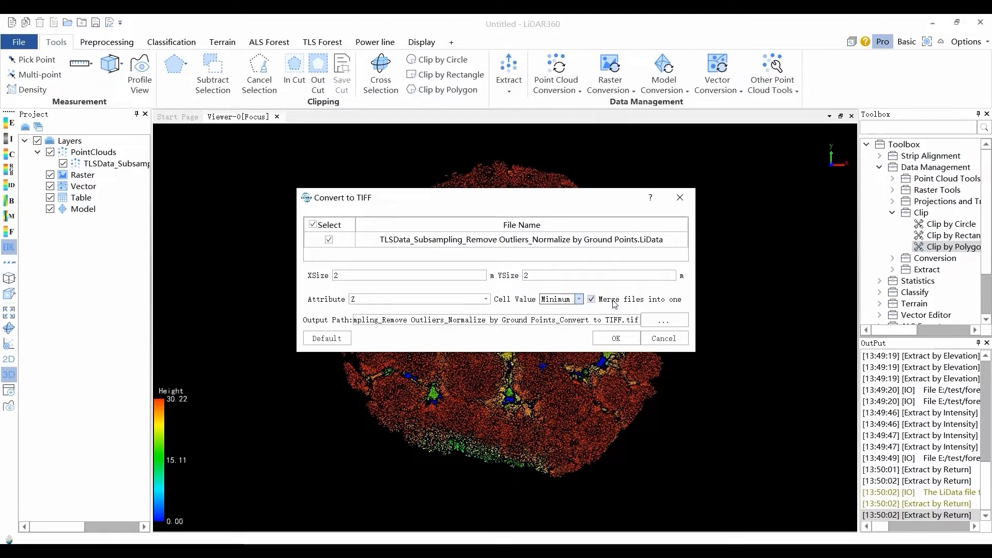
mouse_move(626, 303)
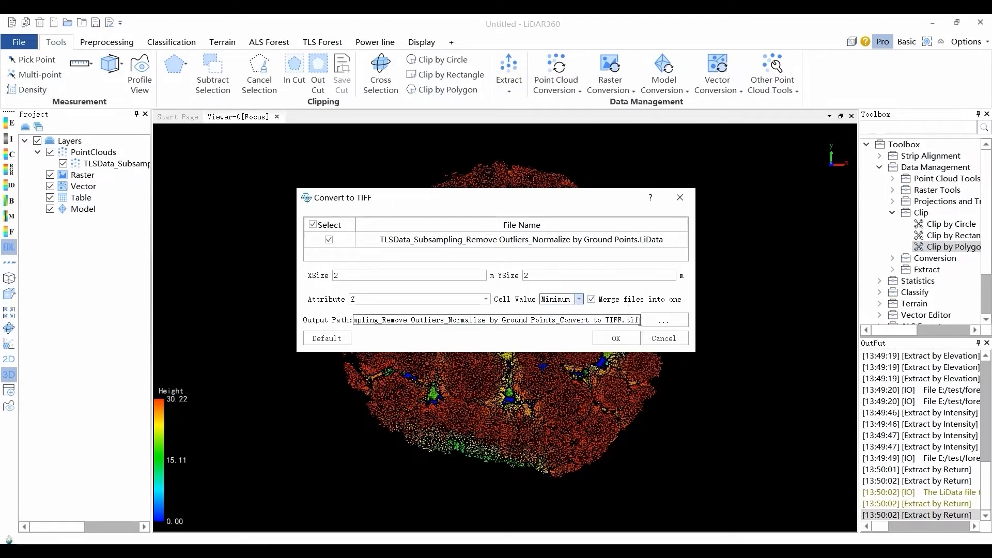
left_click(664, 339)
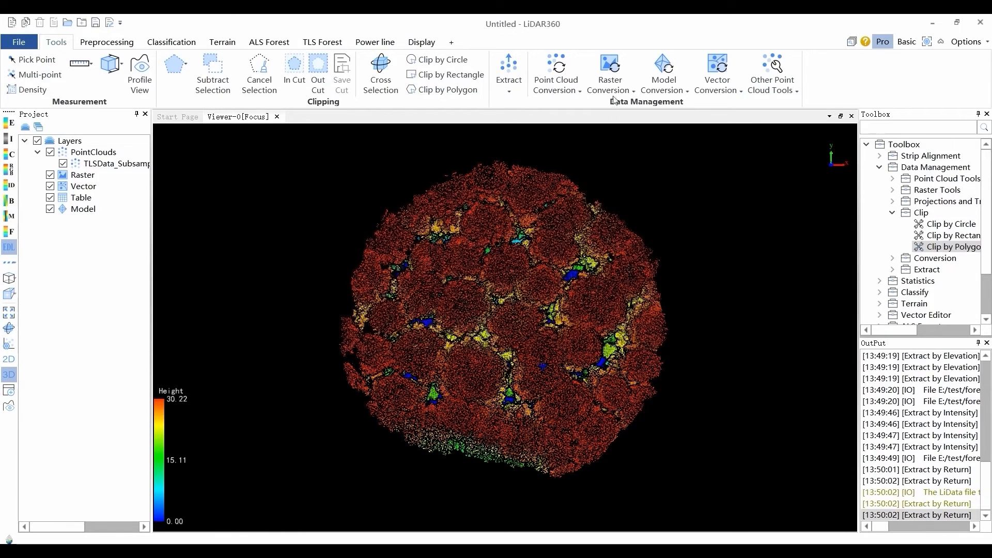
Review the source class, tiling and output path options of Convert to DXF for the normalized cloud
left_click(562, 91)
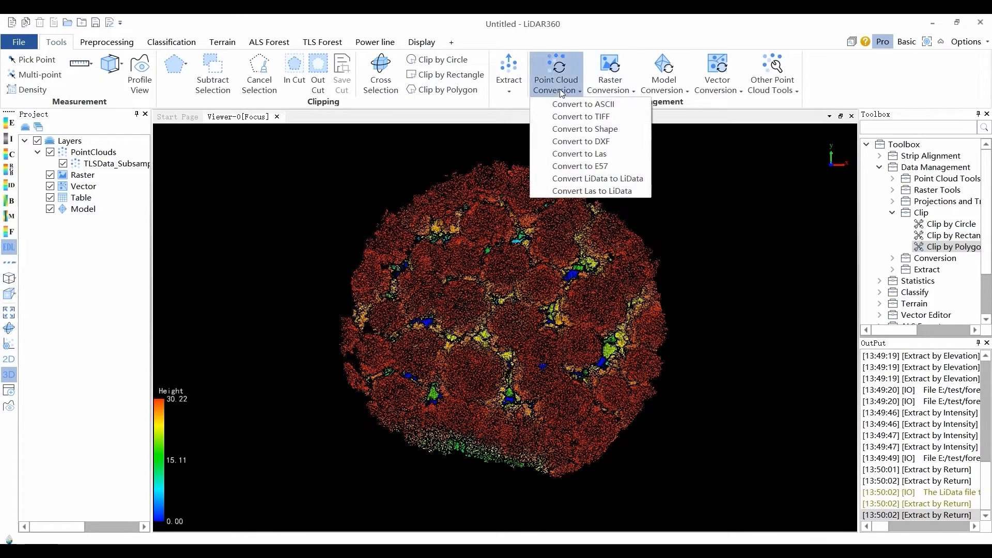
left_click(565, 139)
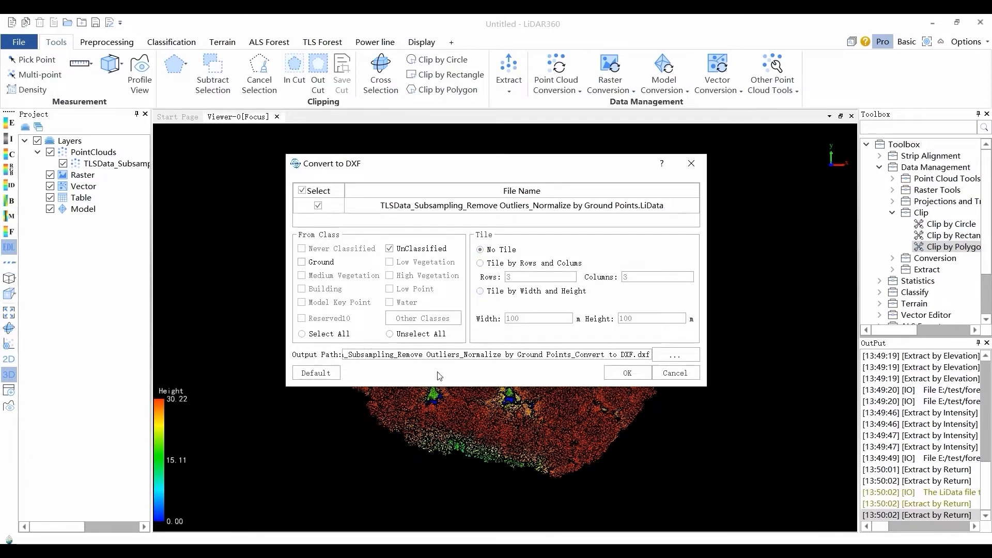
left_click(626, 374)
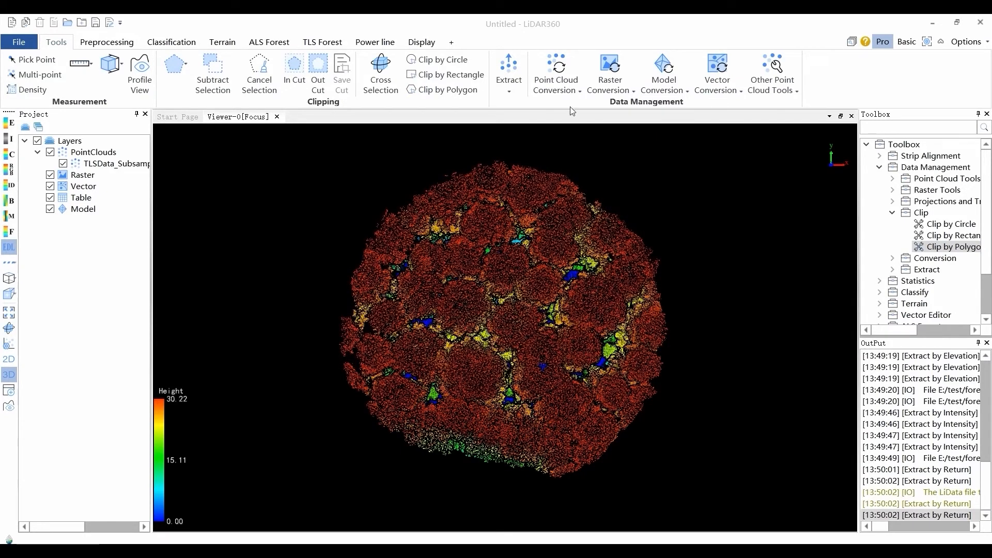
Review the input file list and output path settings of Convert TIFF to LiModel, and close it without converting
left_click(611, 91)
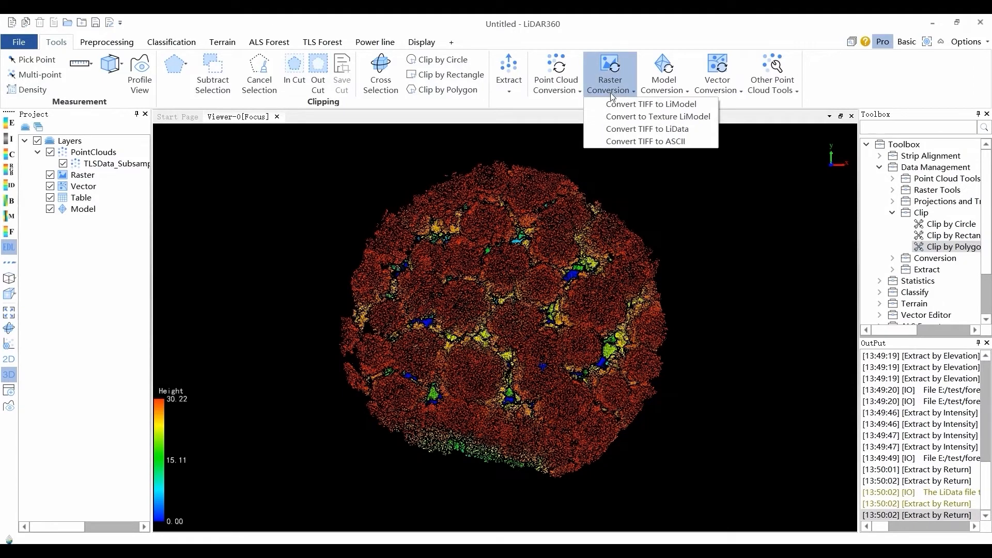
left_click(619, 105)
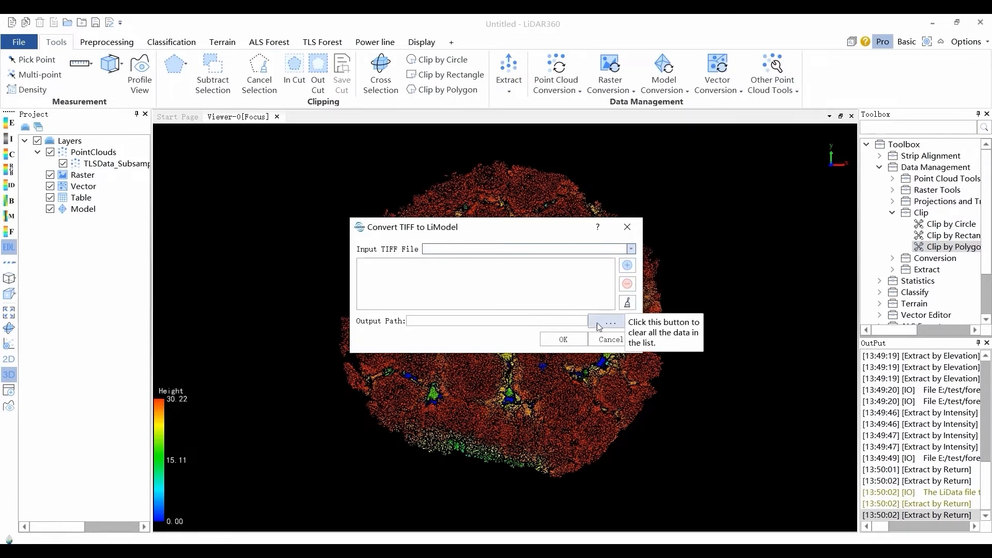
left_click(610, 339)
Review the input file, sampling center and output path settings of Convert TIFF to LiData
left_click(617, 91)
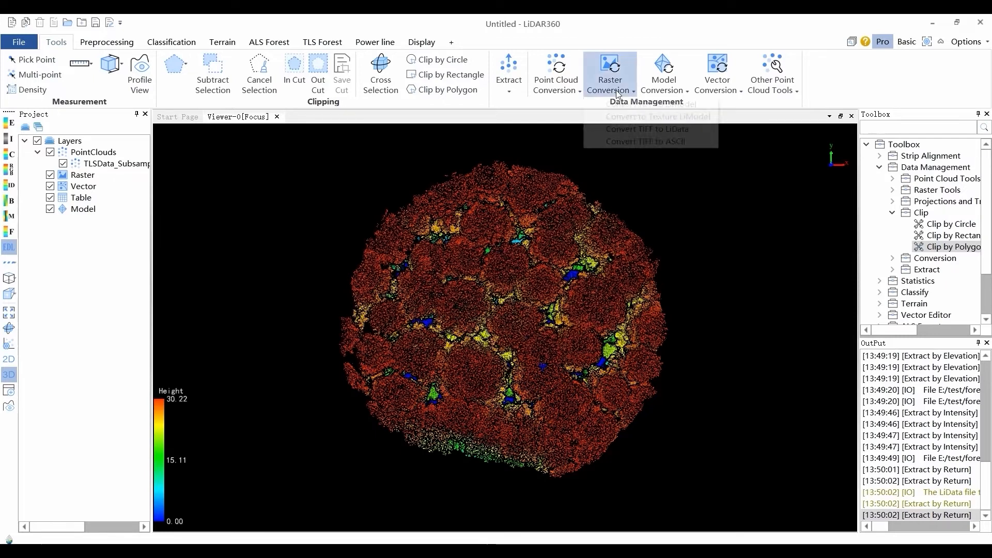
left_click(635, 129)
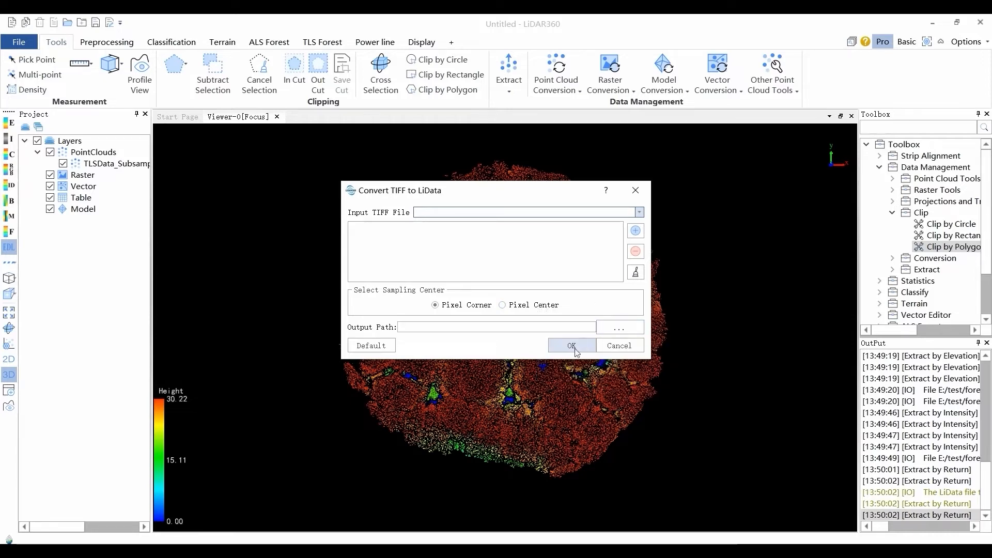
left_click(571, 348)
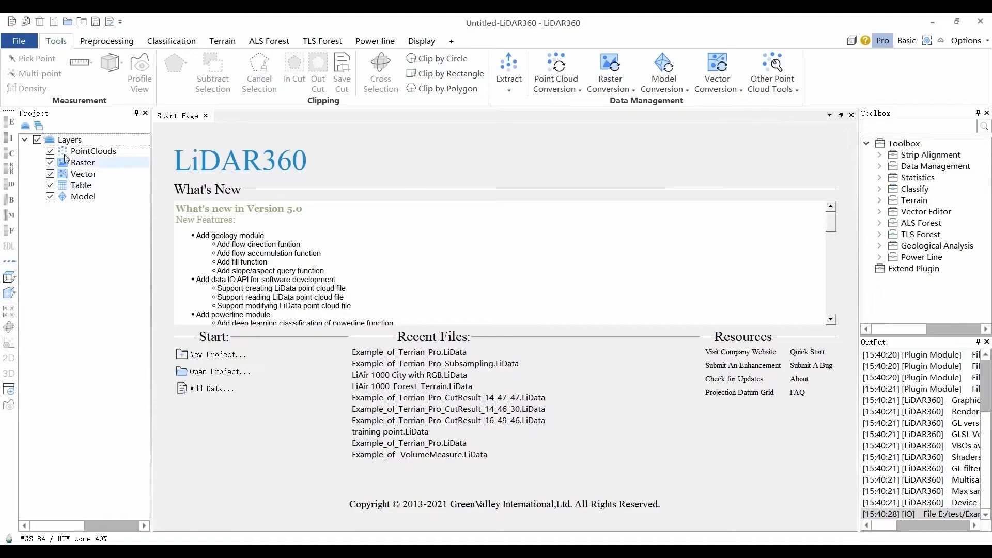
Import the Example_of_Terrian_Pro.LiData point cloud and display it by height with EDL shading
right_click(83, 151)
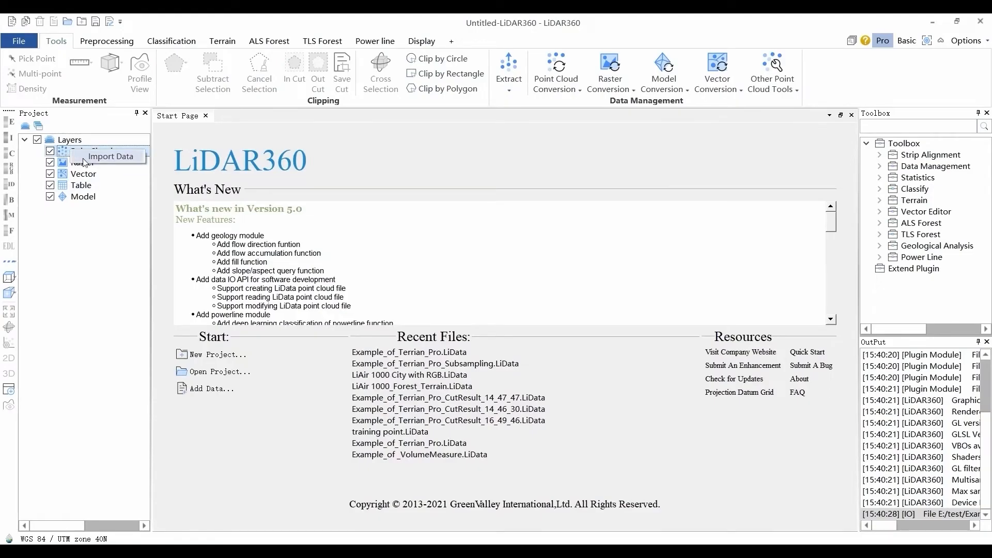
left_click(83, 160)
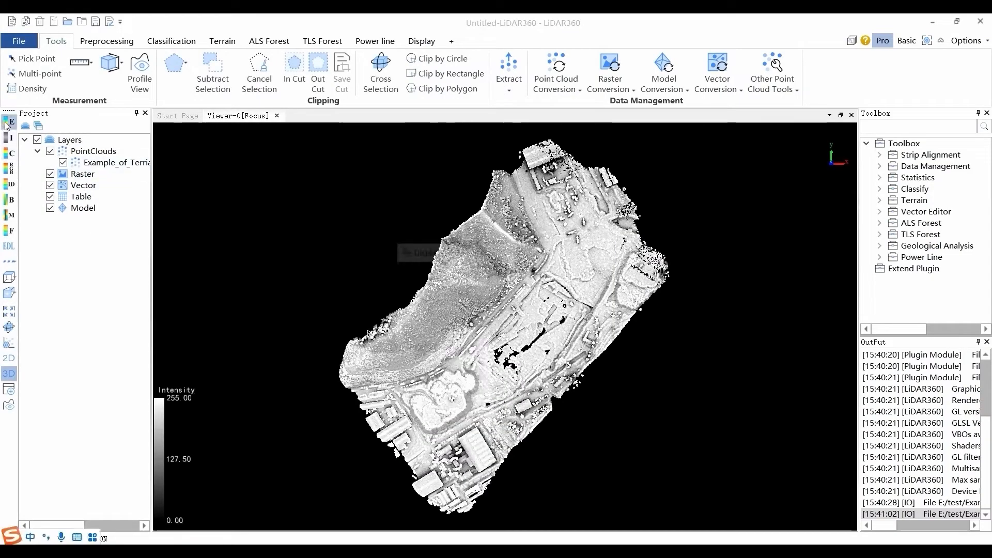
left_click(8, 123)
left_click(454, 310)
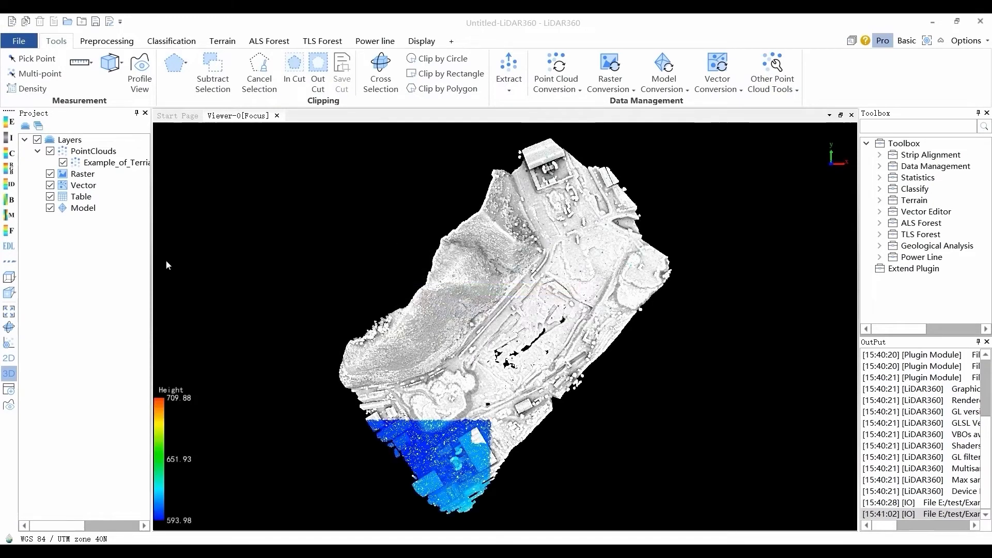
left_click(9, 246)
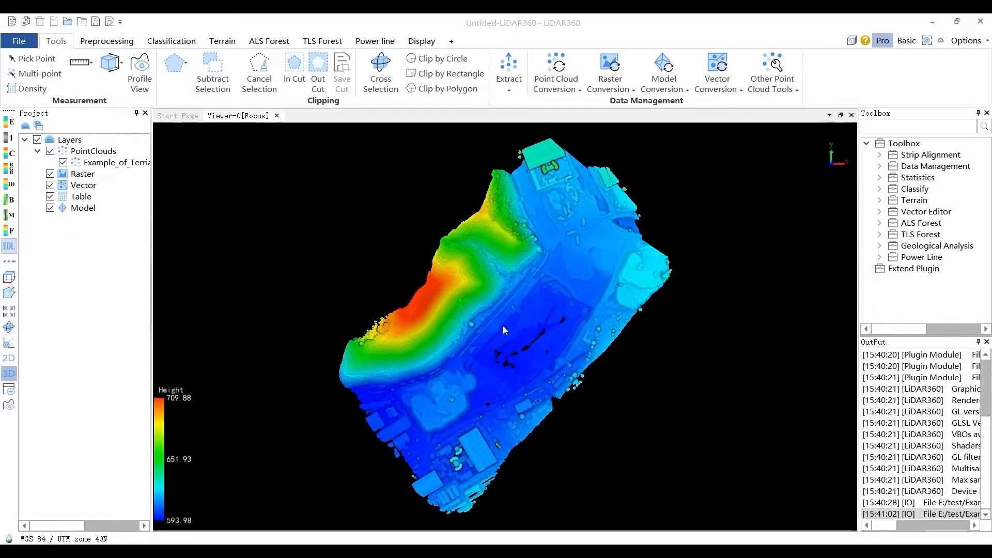
Classify the unclassified points to 2-Ground using 20 m building size, 88° terrain angle, 8° iteration angle, 1.4 m distance and a 1 m triangulation stop
left_click(111, 163)
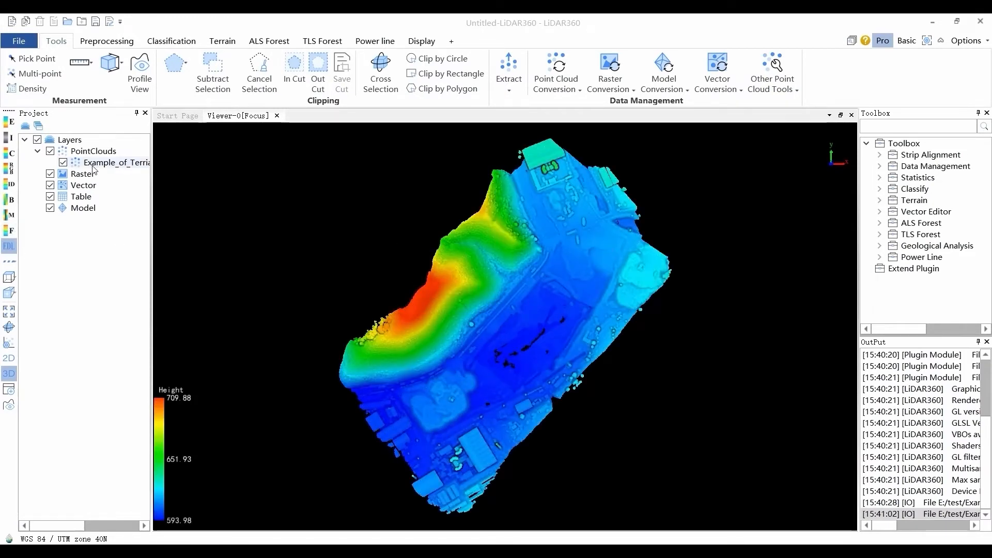
left_click(175, 43)
left_click(94, 82)
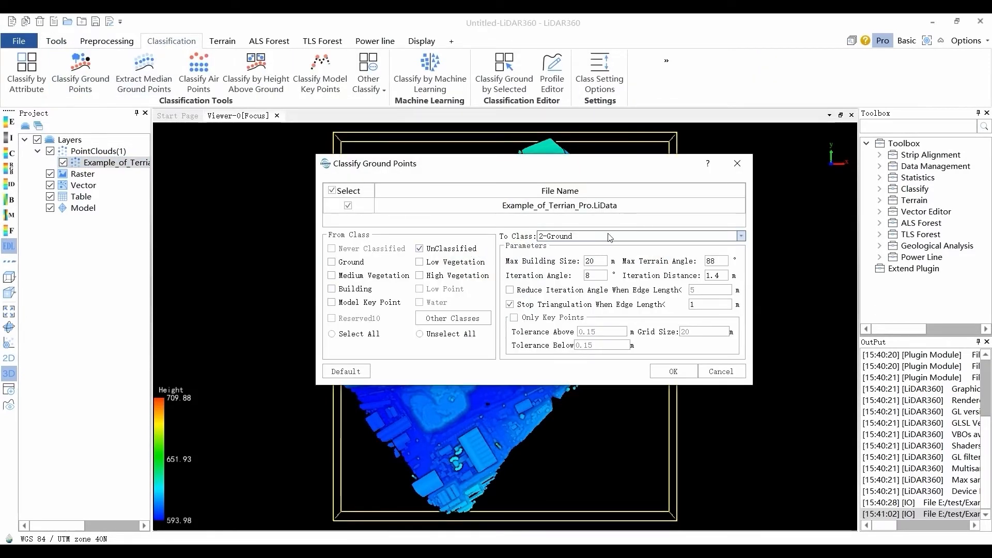
mouse_move(605, 260)
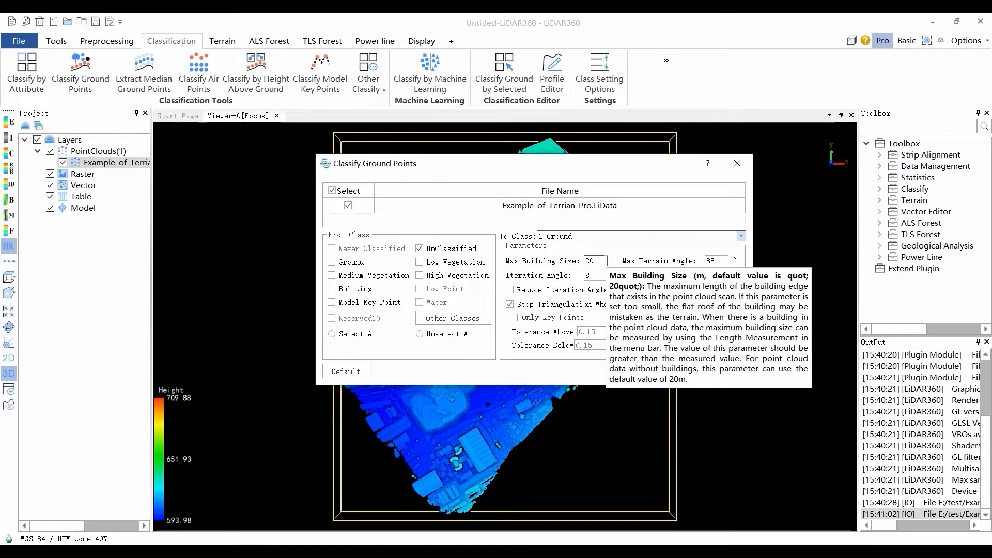
mouse_move(722, 258)
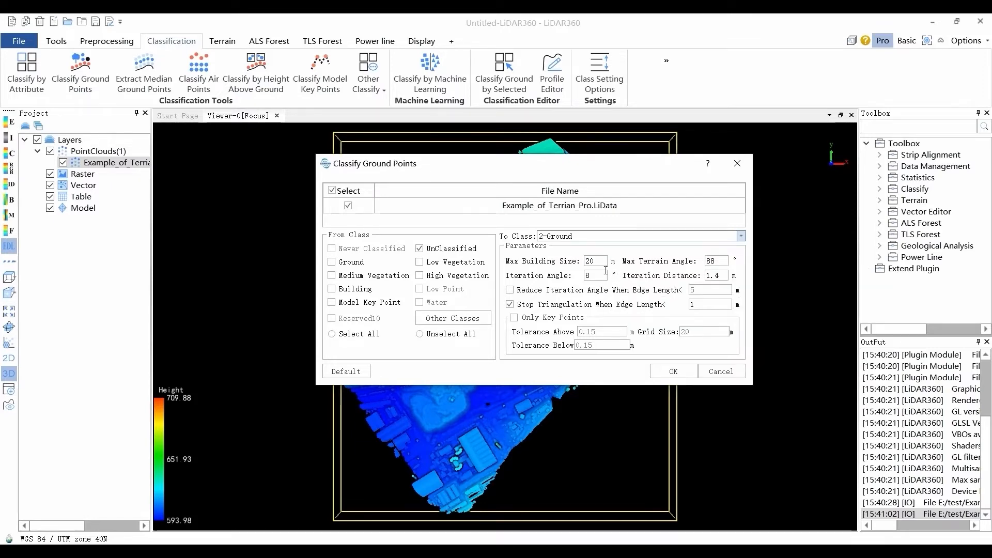
mouse_move(710, 276)
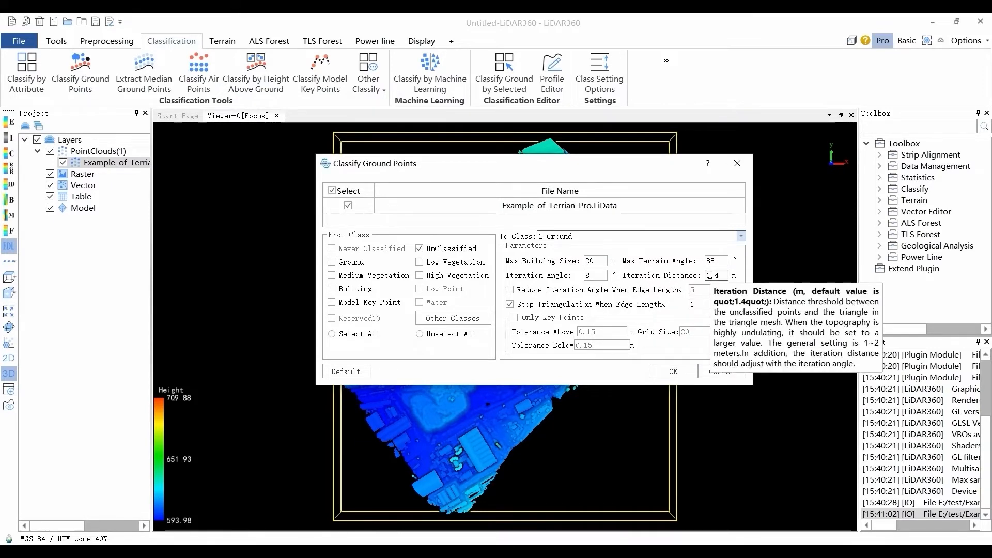
mouse_move(694, 305)
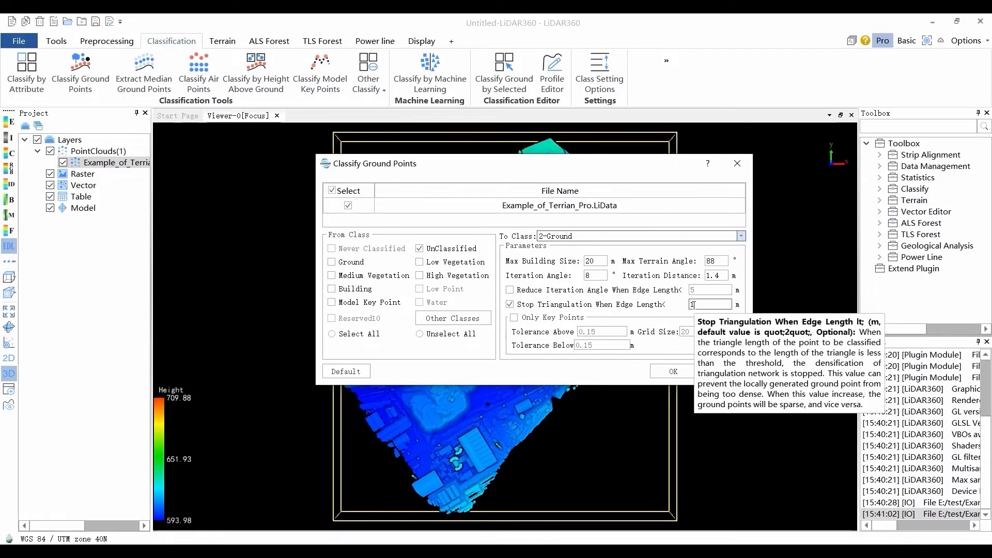
left_click(672, 371)
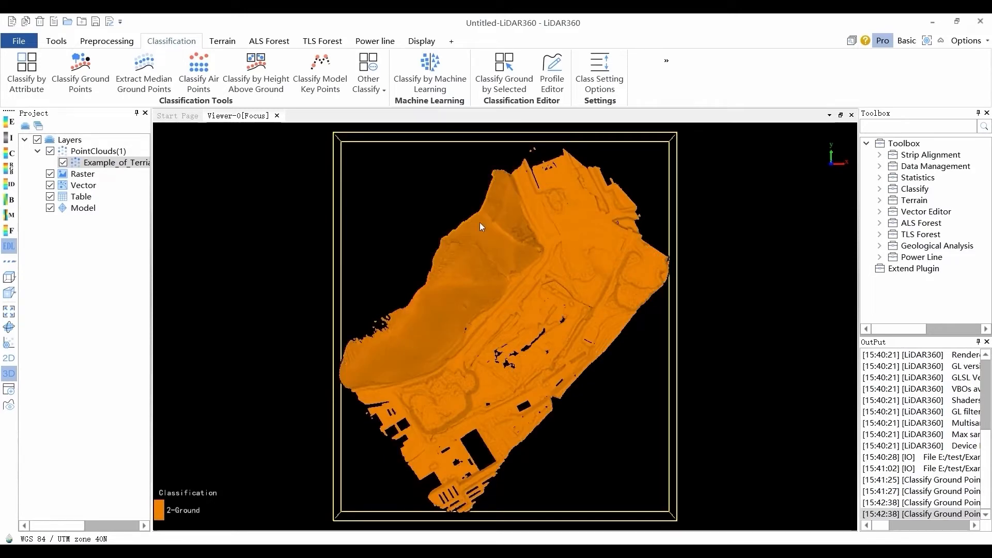
Set up Classify By Machine Learning on unclassified points with training file E:/test/training.LiData and training classes 3, 4, 5 and 6
left_click(434, 77)
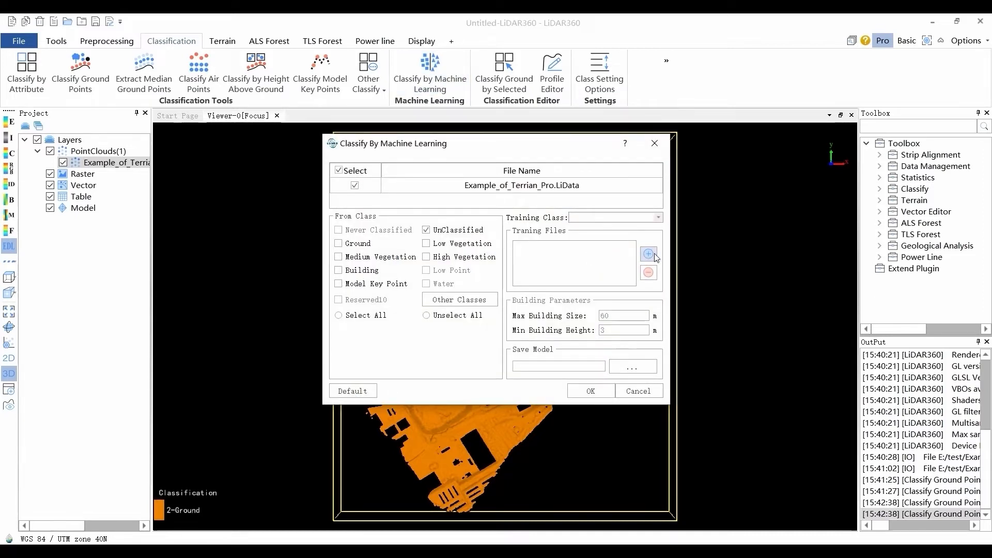
left_click(649, 254)
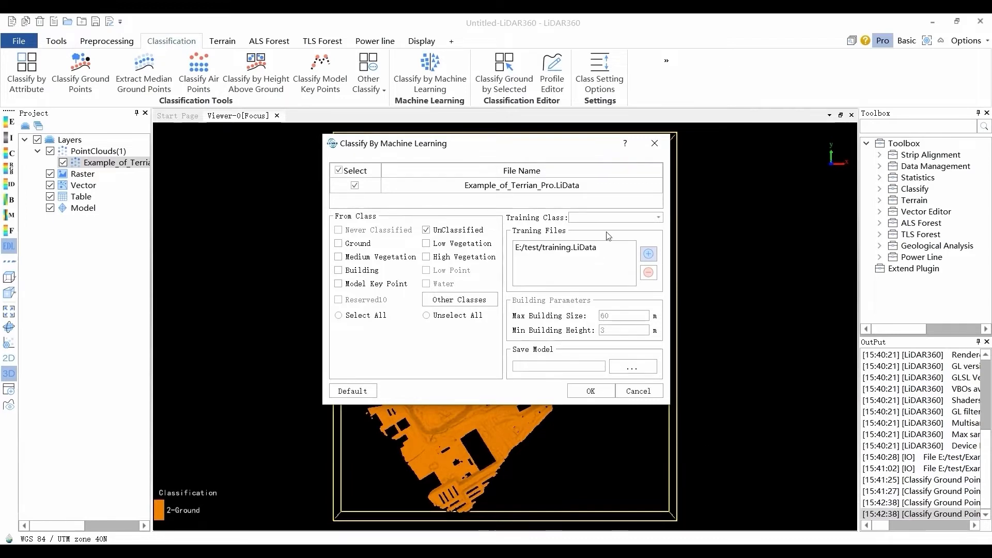
left_click(613, 217)
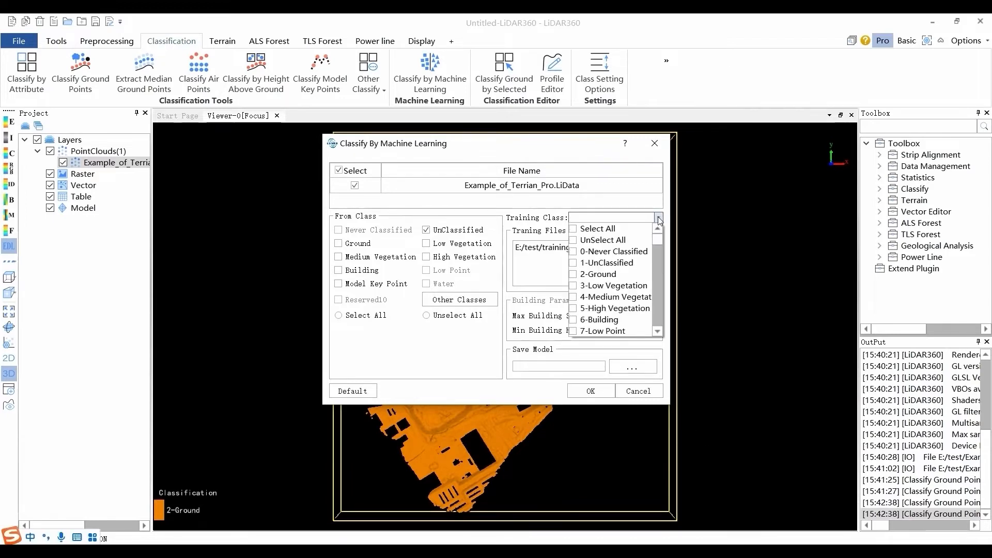
left_click(575, 297)
left_click(575, 308)
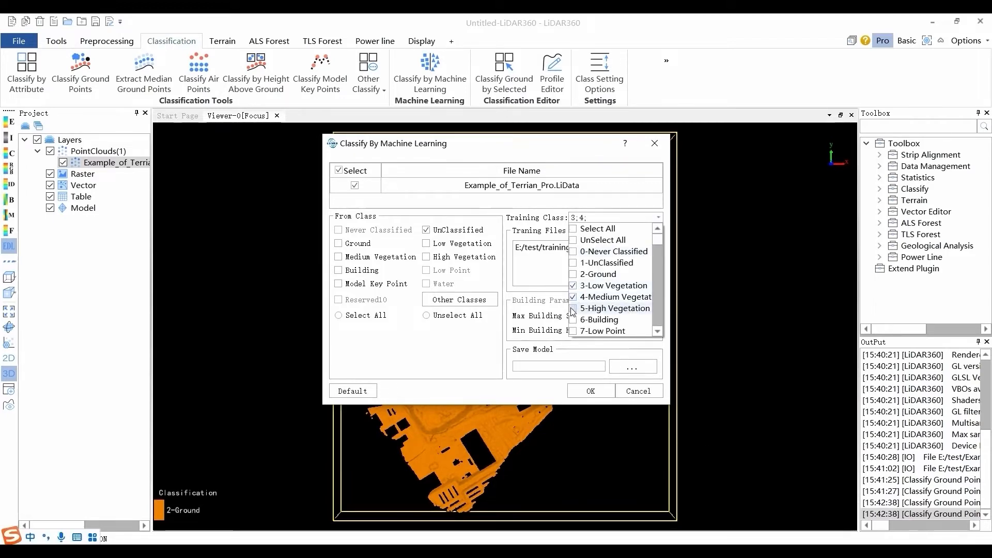
left_click(574, 320)
left_click(533, 288)
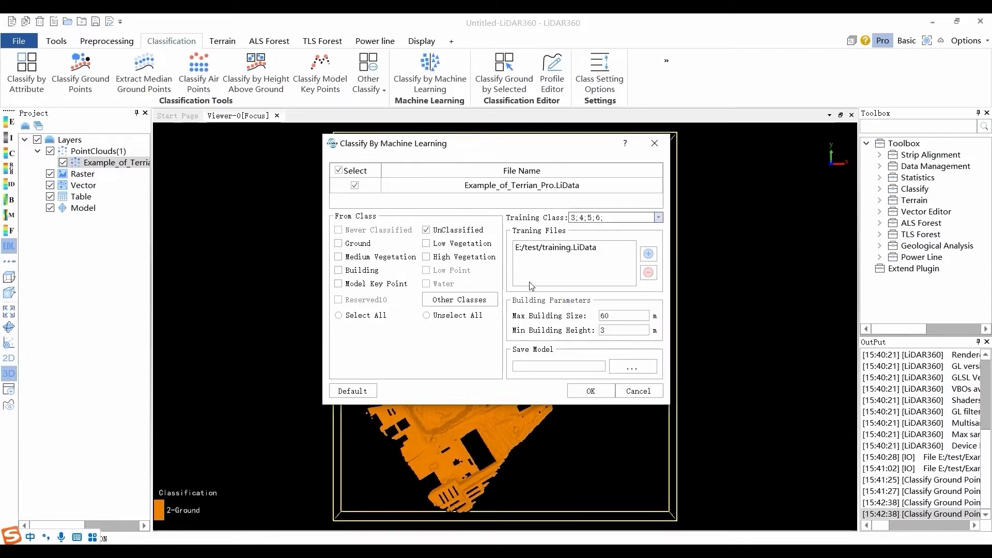
Run the machine learning classification with its model saved to E:/test/Model.vcm, and display the cloud by ground, vegetation and building classes
mouse_move(614, 314)
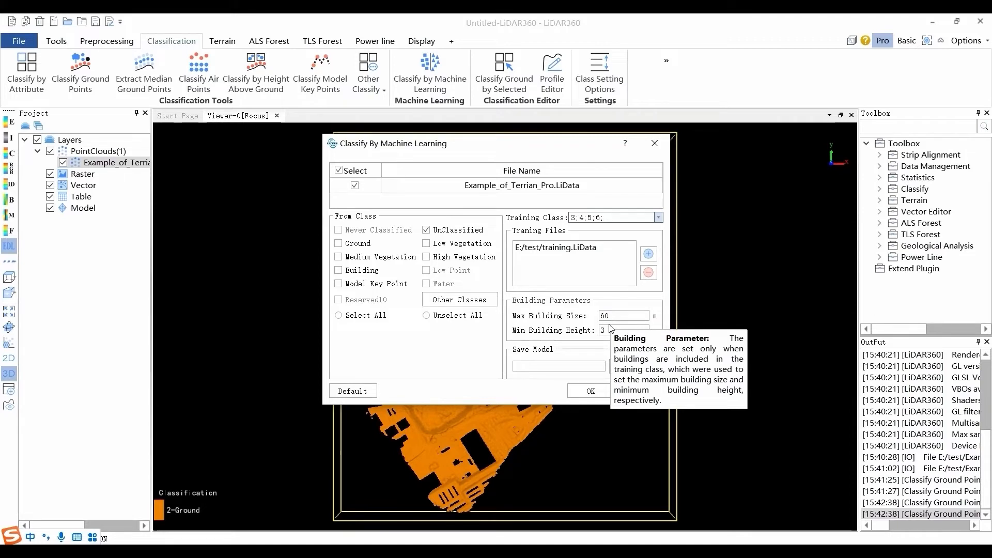
left_click(632, 365)
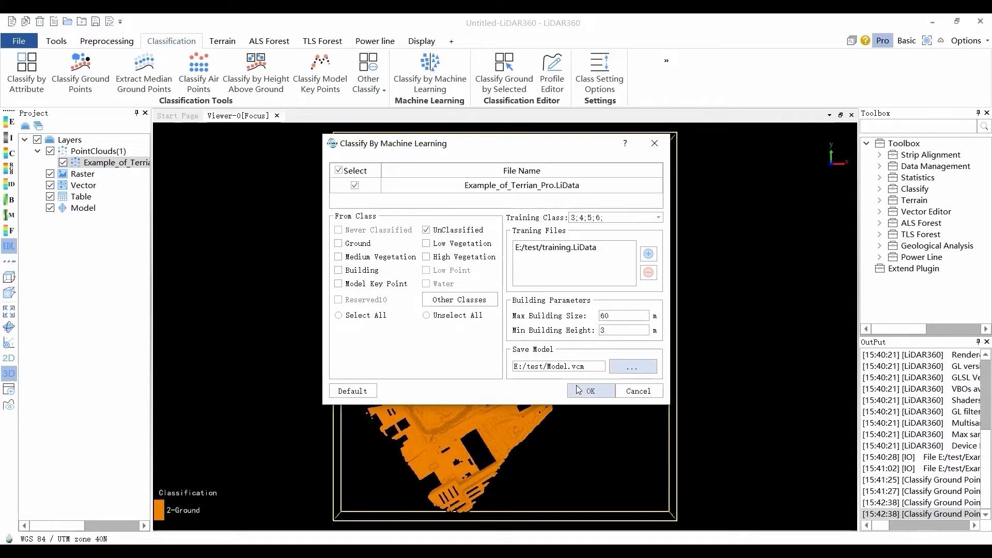
left_click(578, 389)
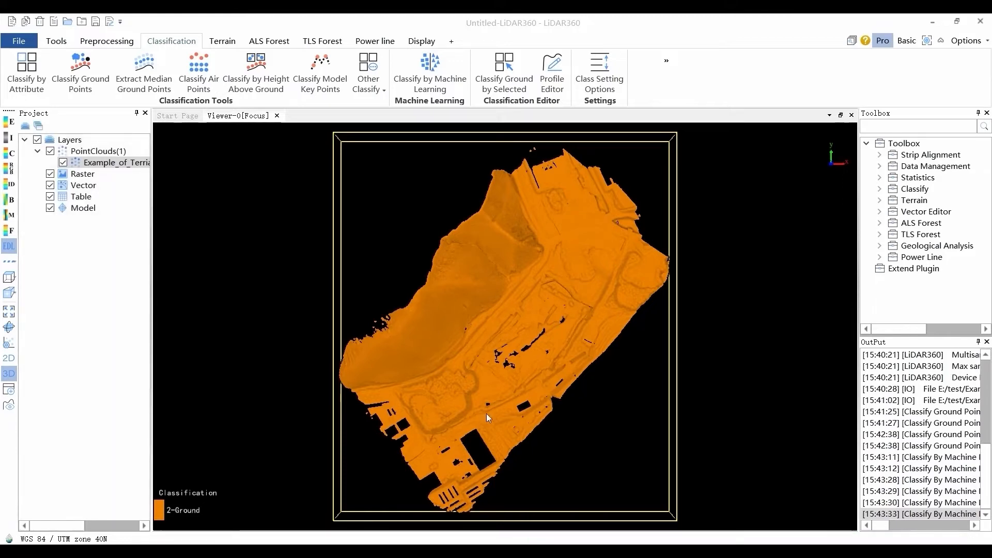
left_click(9, 153)
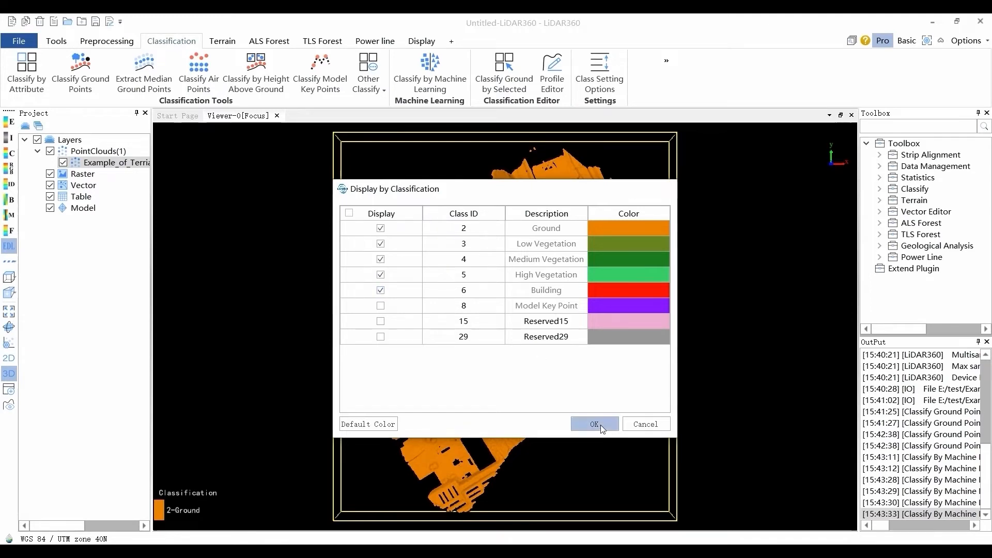
left_click(597, 424)
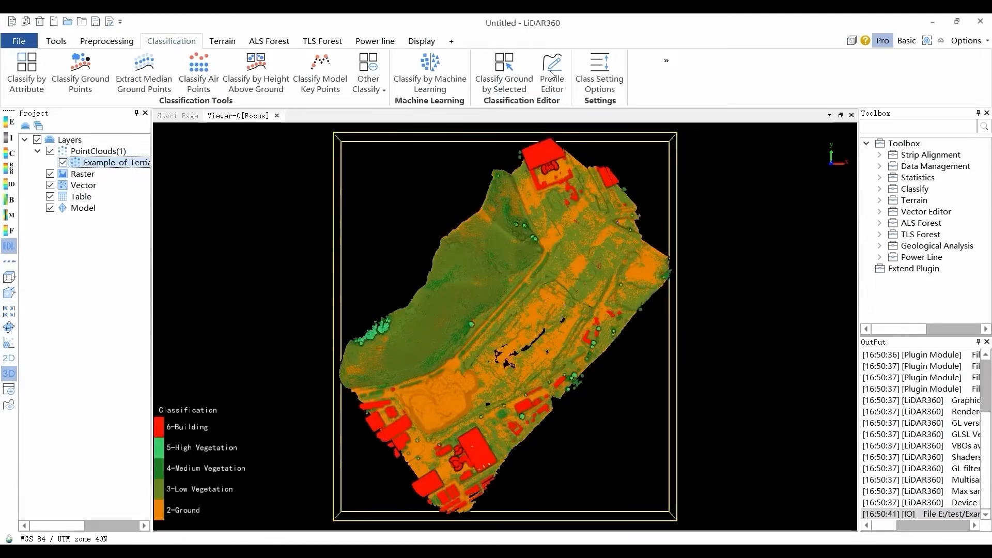
Start an editing session in the Profile Editor with the cloud tiled at 100 m width with a buffer
left_click(551, 72)
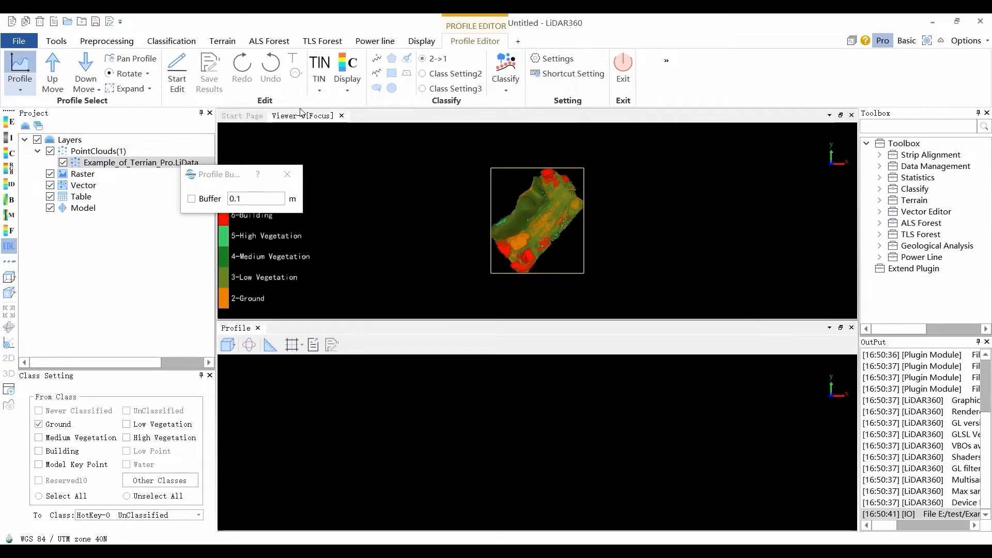
left_click(178, 67)
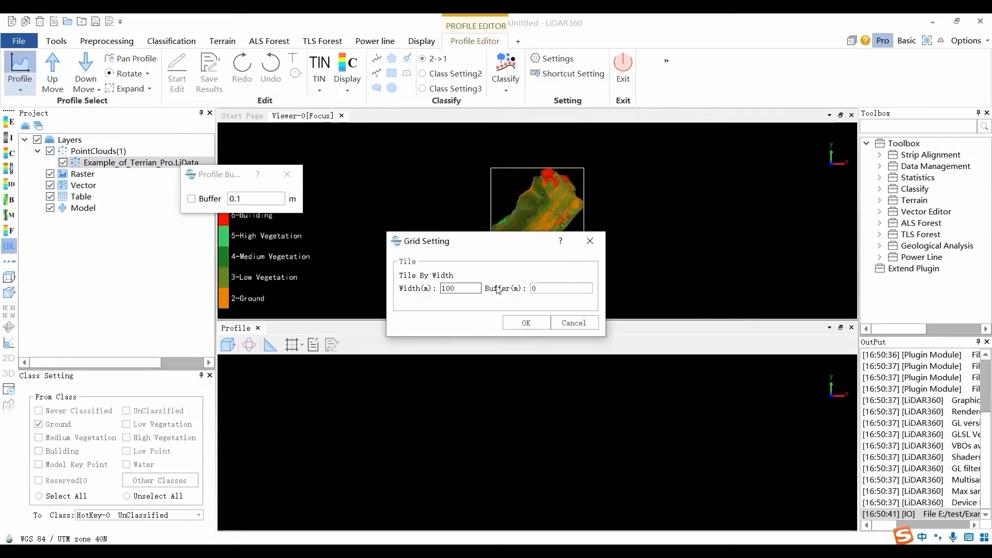
double_click(535, 288)
left_click(533, 321)
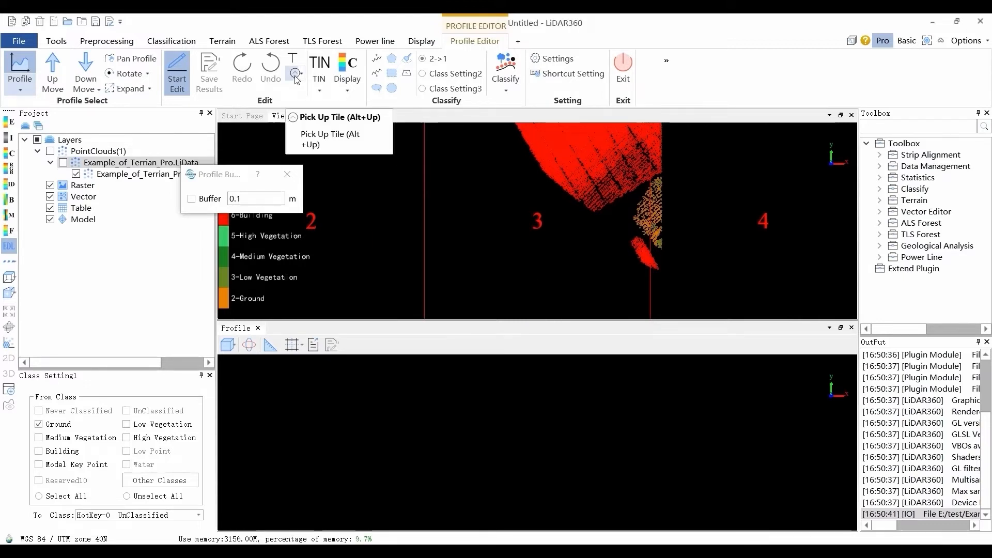
Move the editing block one tile up and two tiles right, to tile 16
left_click(295, 75)
left_click(297, 75)
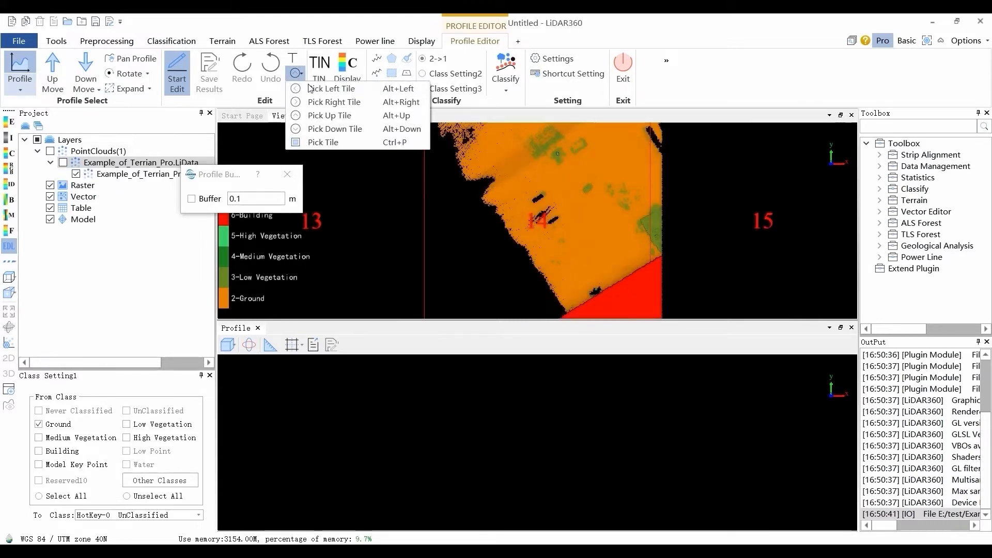
left_click(314, 101)
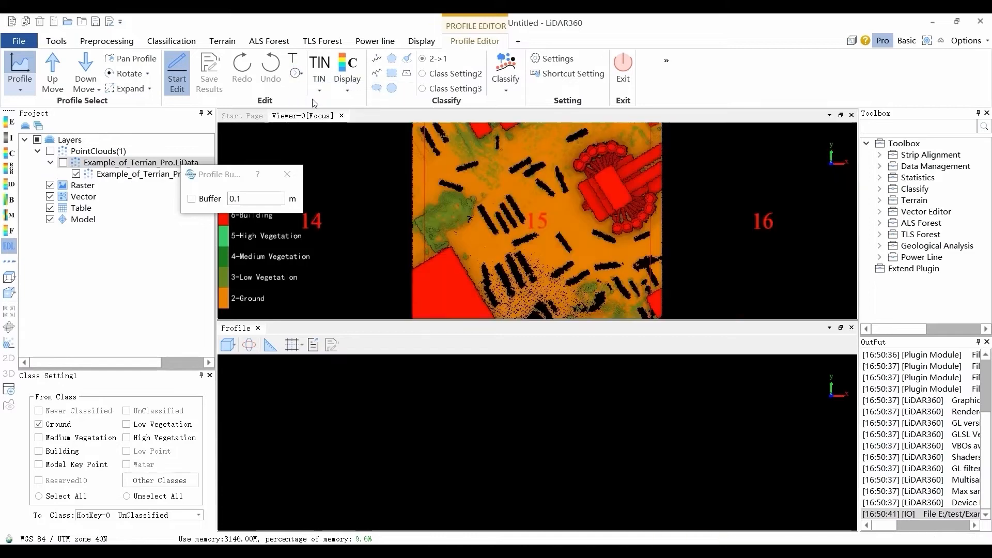
left_click(290, 75)
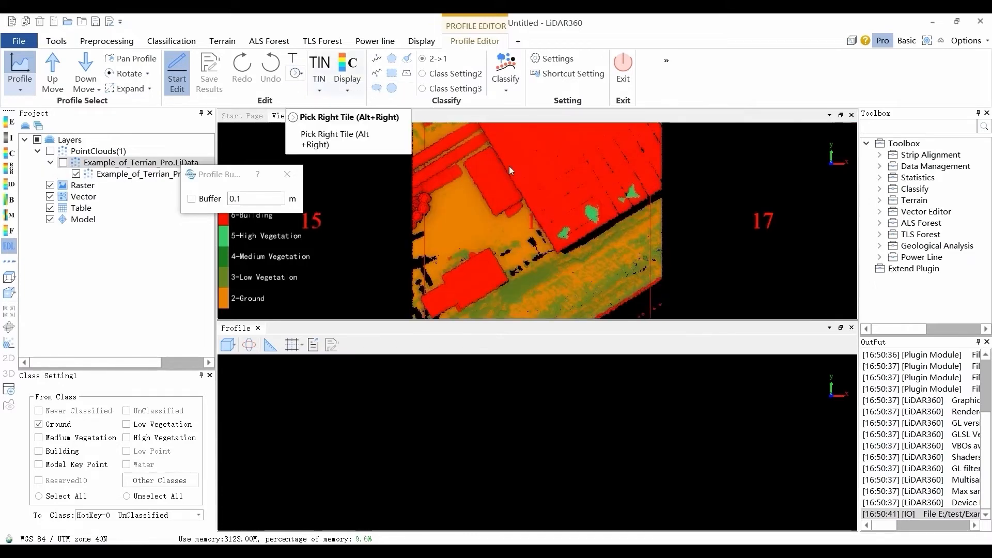
left_click(506, 81)
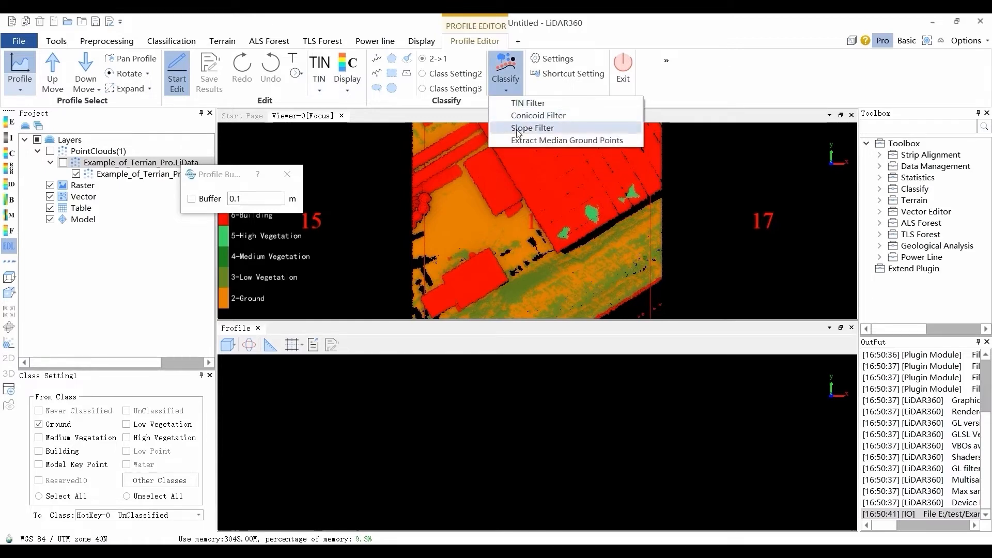
left_click(508, 90)
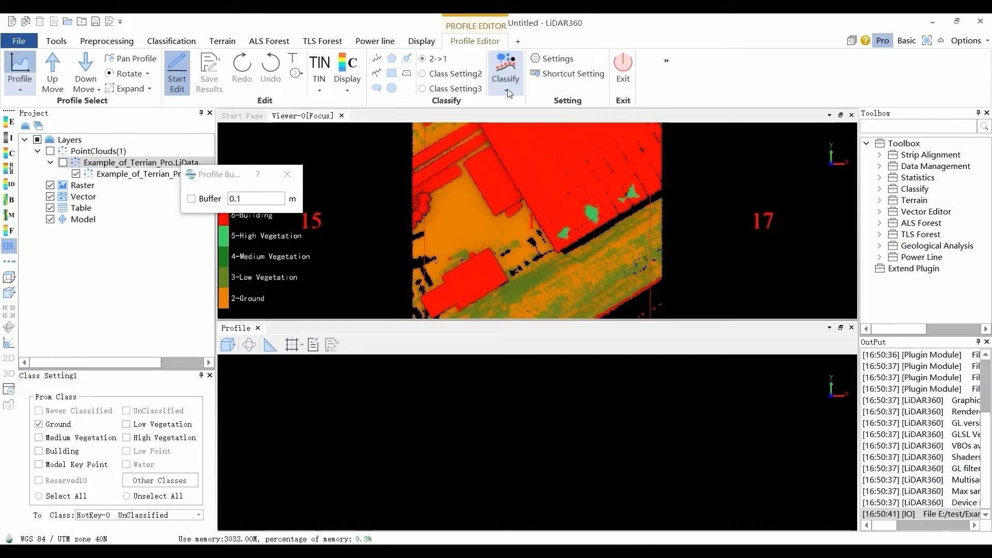
Draw a profile section over the green vegetation patches on the large building's roof, with a buffer of about 28.4 m
left_click(579, 196)
left_click(603, 231)
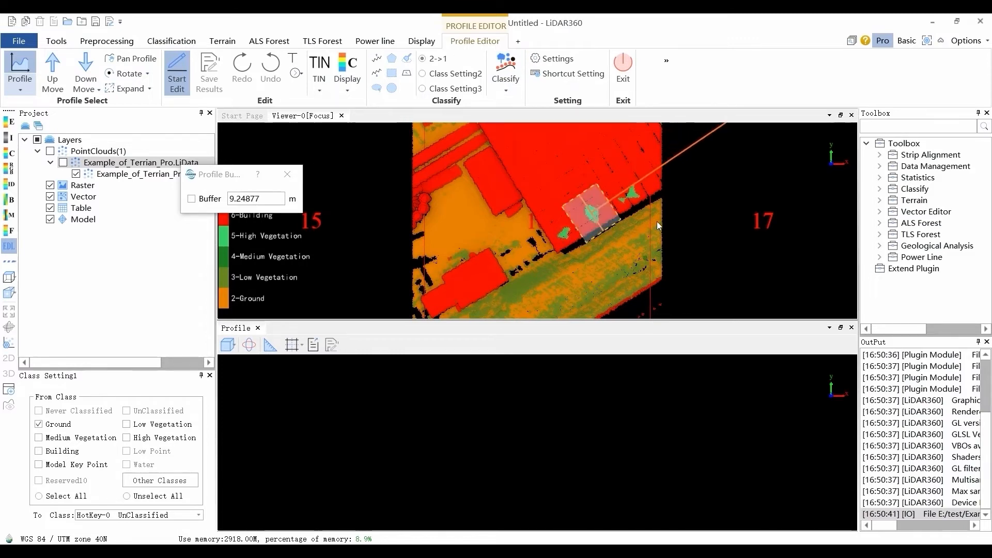
left_click(674, 221)
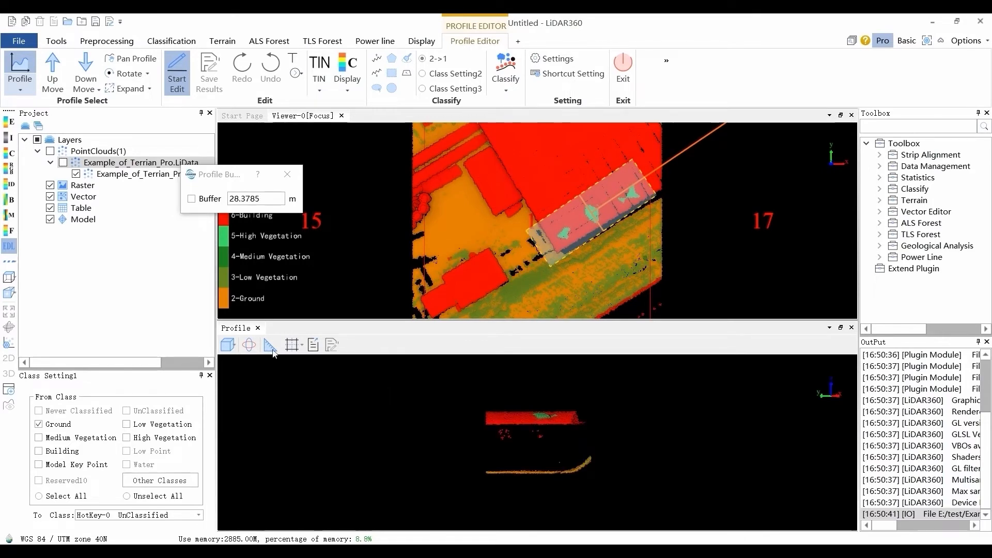
left_click(249, 345)
left_click_drag(579, 414, 489, 444)
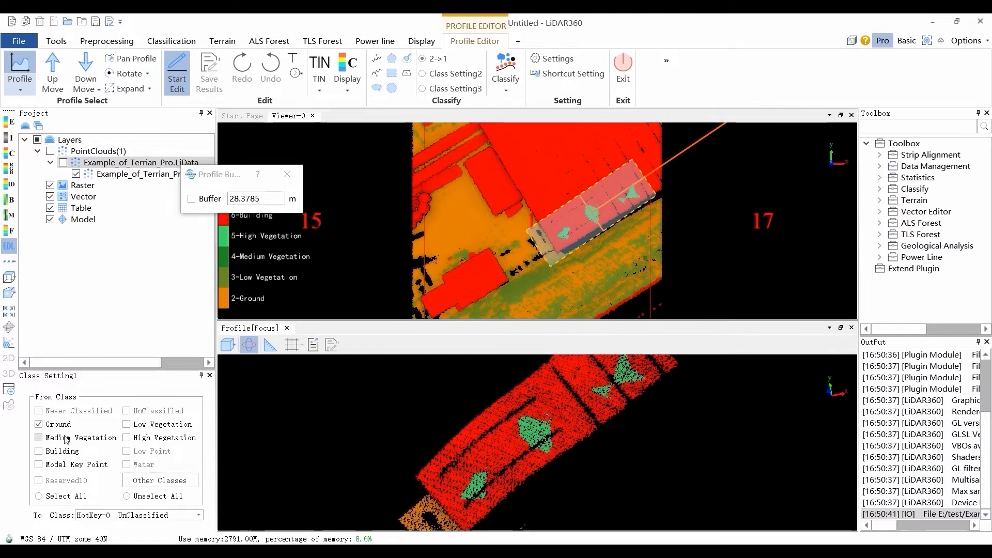
Set the reclassification source to High Vegetation only and the target class to Building
left_click(39, 425)
left_click(127, 438)
left_click(145, 515)
left_click(144, 475)
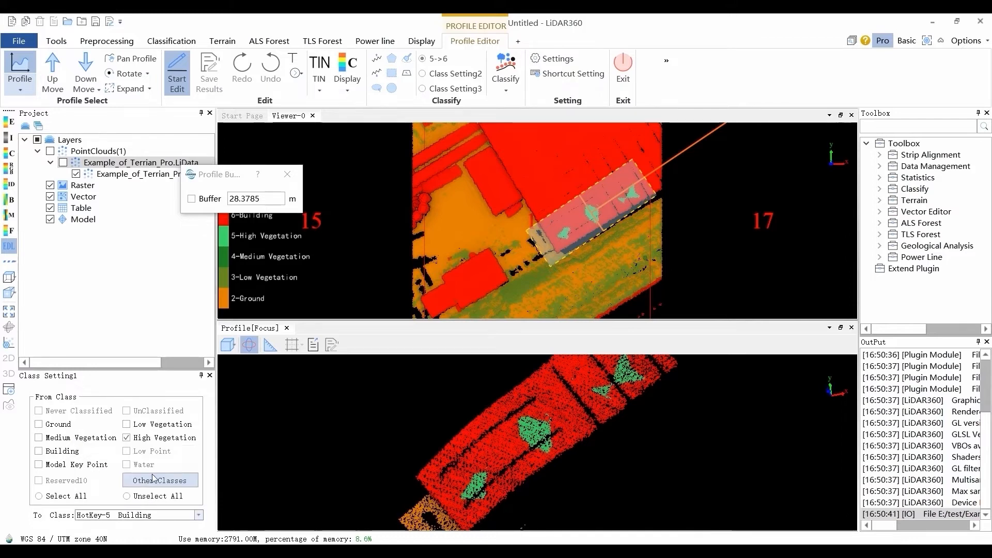
Reclassify the high vegetation patch nearest the roof section's lower end as Building by outlining it with a polygon
left_click(475, 466)
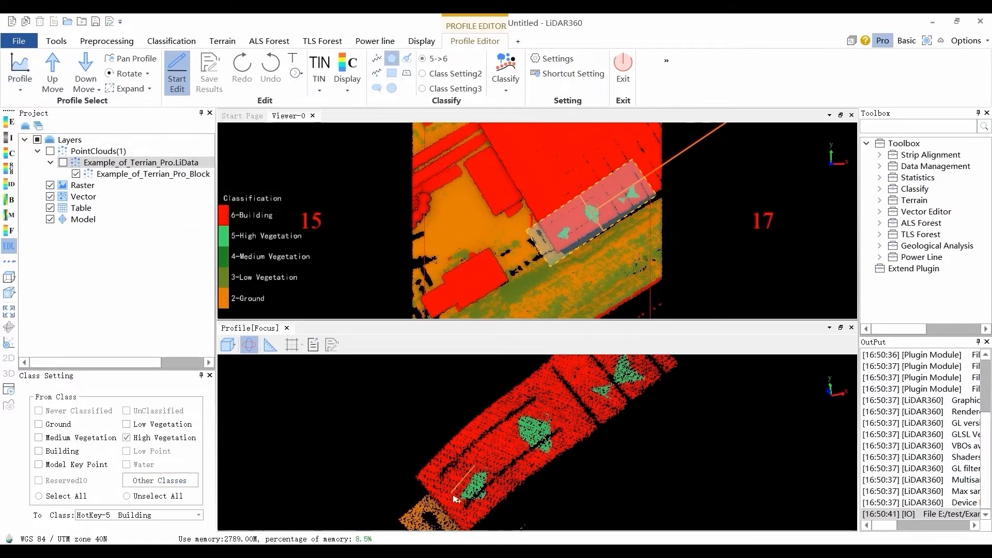
left_click(462, 509)
left_click(487, 507)
left_click(499, 494)
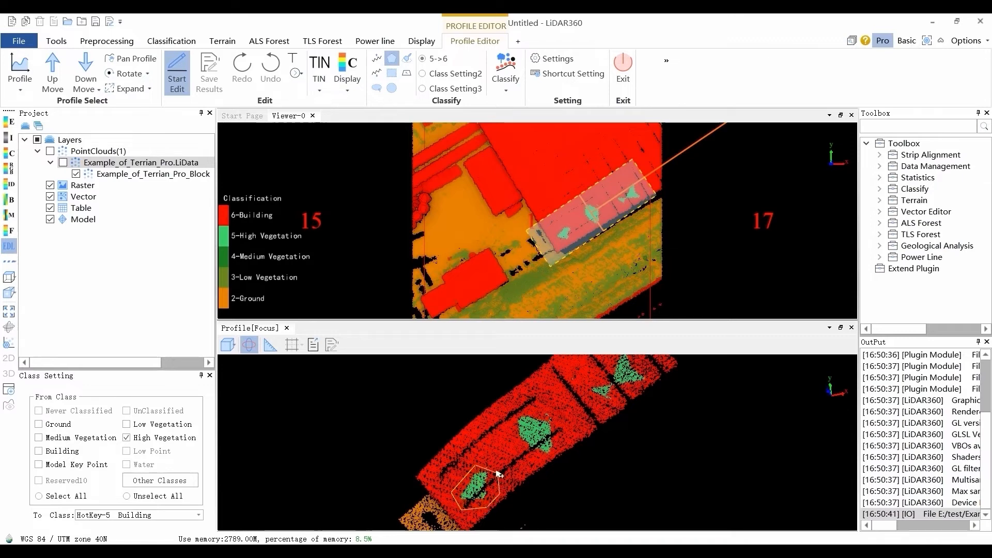
right_click(497, 470)
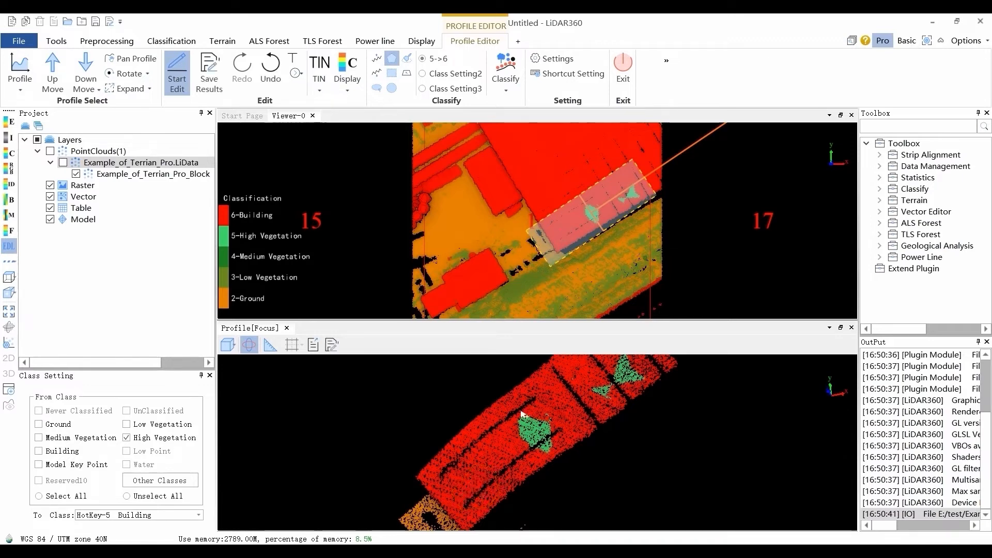
Outline the large vegetation patch in the middle of the roof section with a polygon and reclassify it as Building
left_click(510, 428)
left_click(520, 454)
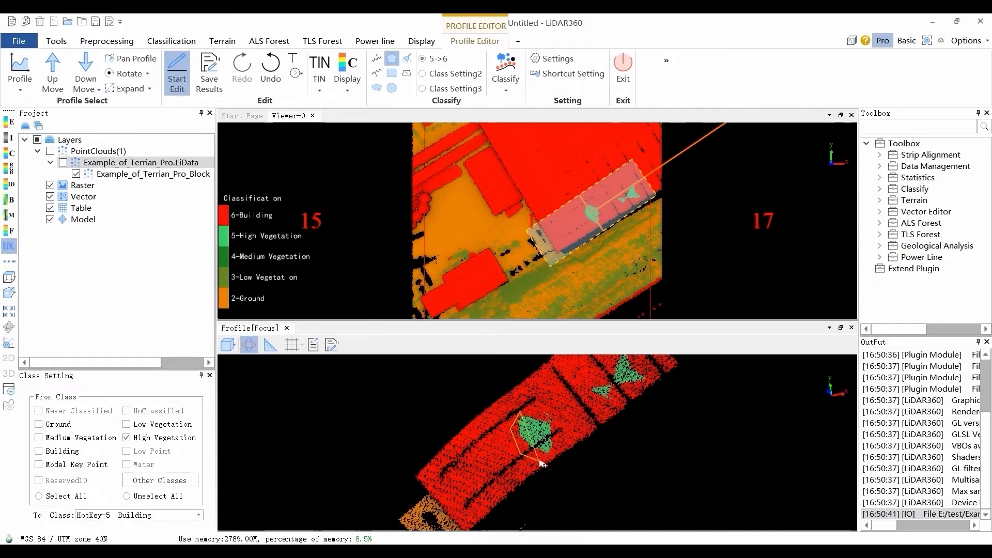
left_click(541, 458)
left_click(557, 449)
left_click(568, 416)
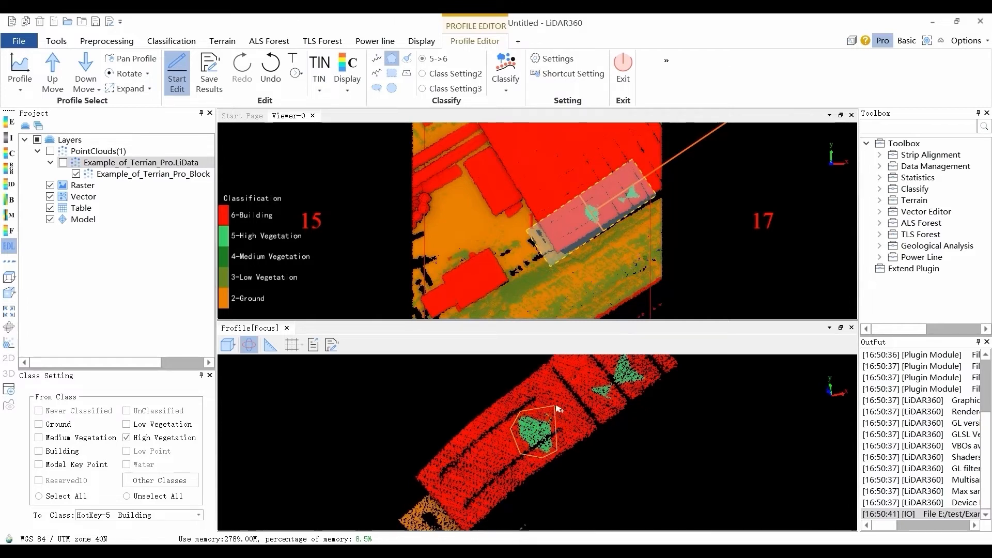
right_click(554, 409)
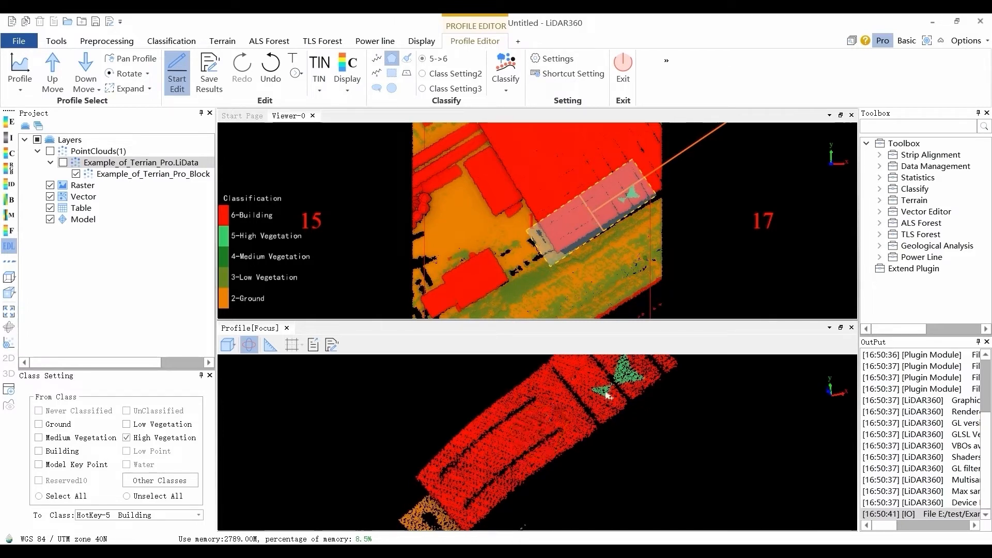
Enclose the two remaining vegetation patches at the upper end of the roof section in one polygon and reclassify them as Building
middle_click_drag(624, 388, 564, 447)
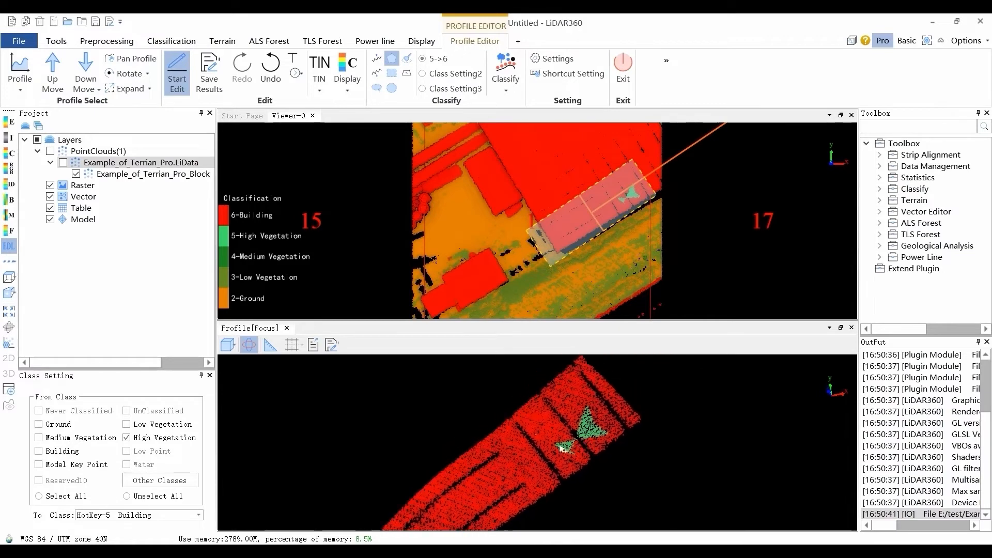
left_click(551, 432)
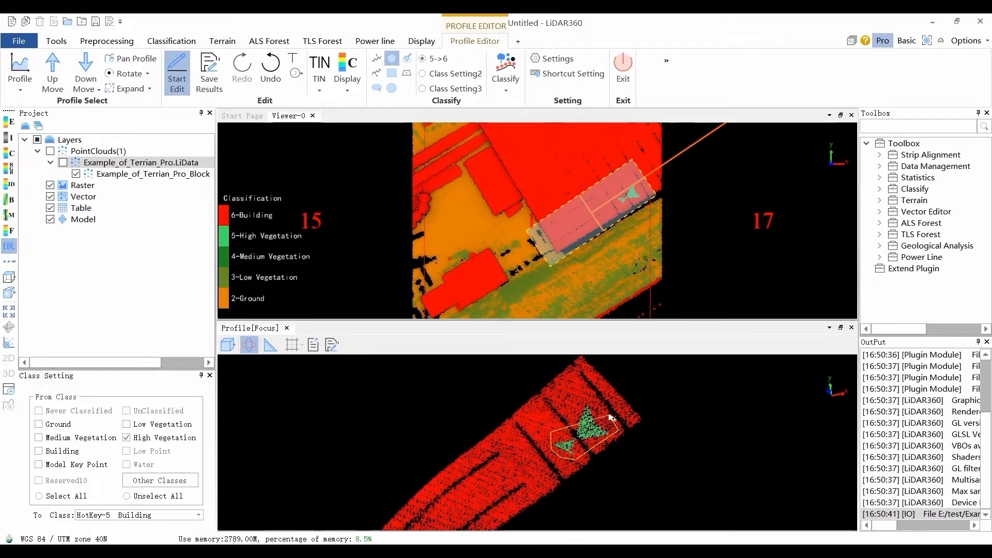
right_click(588, 399)
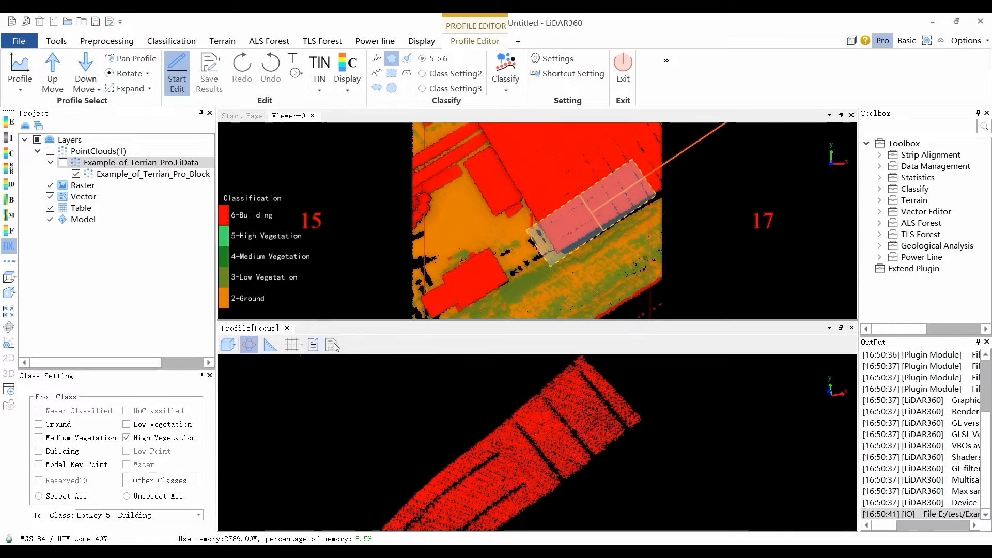
Exit the Profile Editor and zoom to the full extent of the Example_of_Terrian_Pro point cloud
left_click(624, 70)
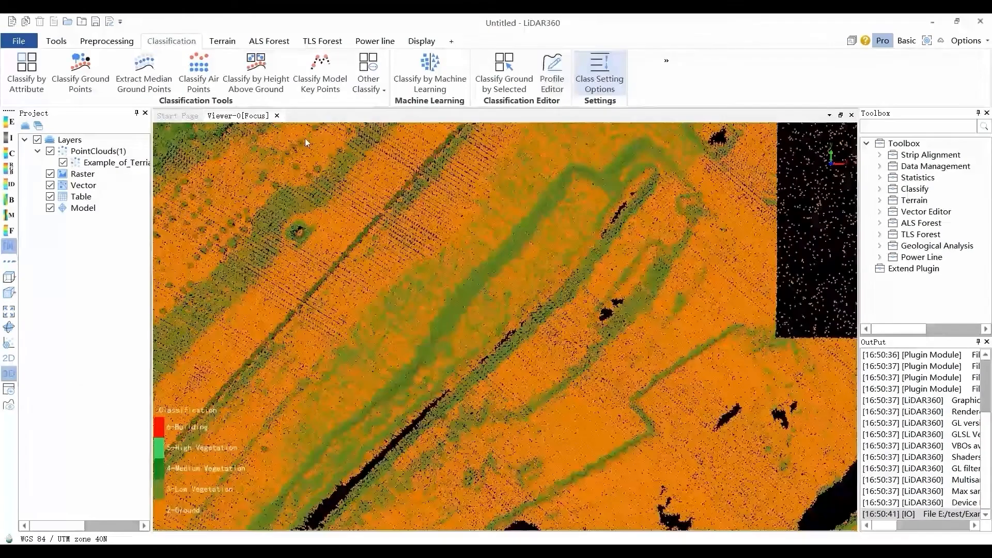
right_click(133, 164)
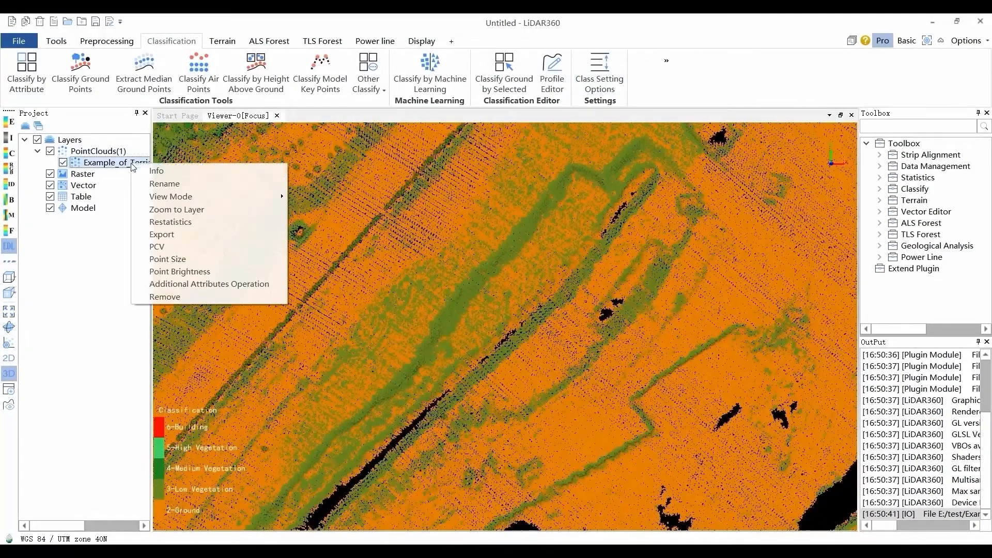
left_click(173, 209)
Start Profile View and draw a section across the lower part of the large building's roof, with a buffer of about 50.4 m
left_click(56, 41)
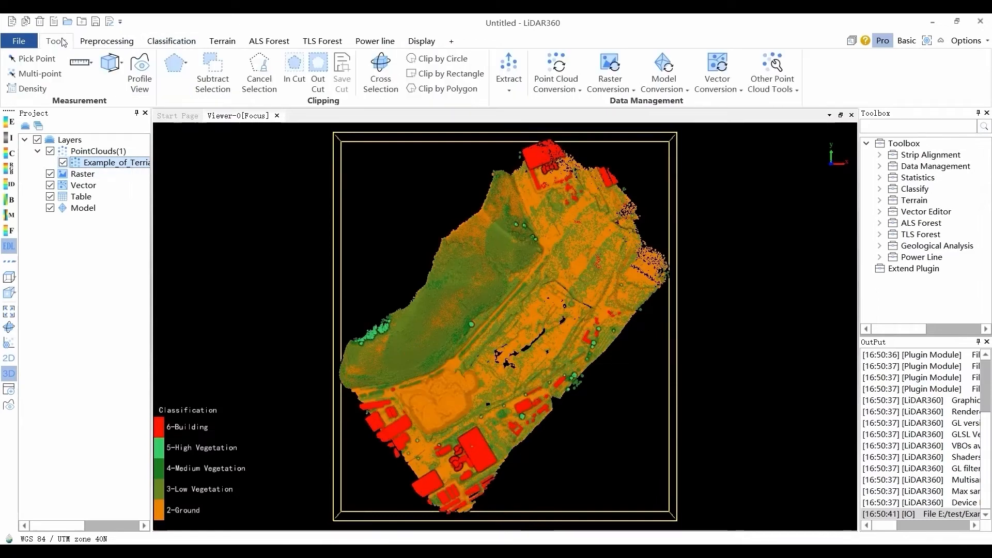
left_click(139, 72)
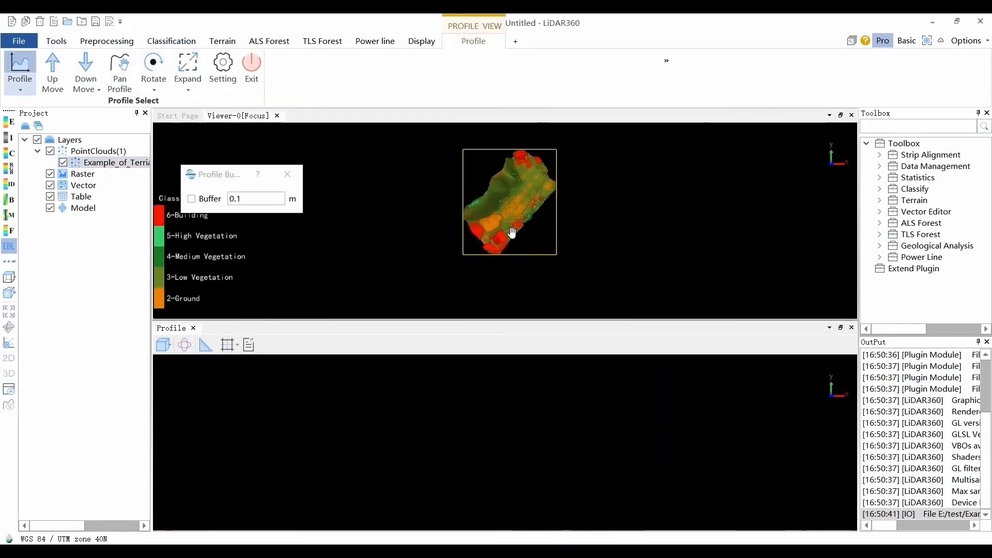
scroll(508, 245, "up", 5)
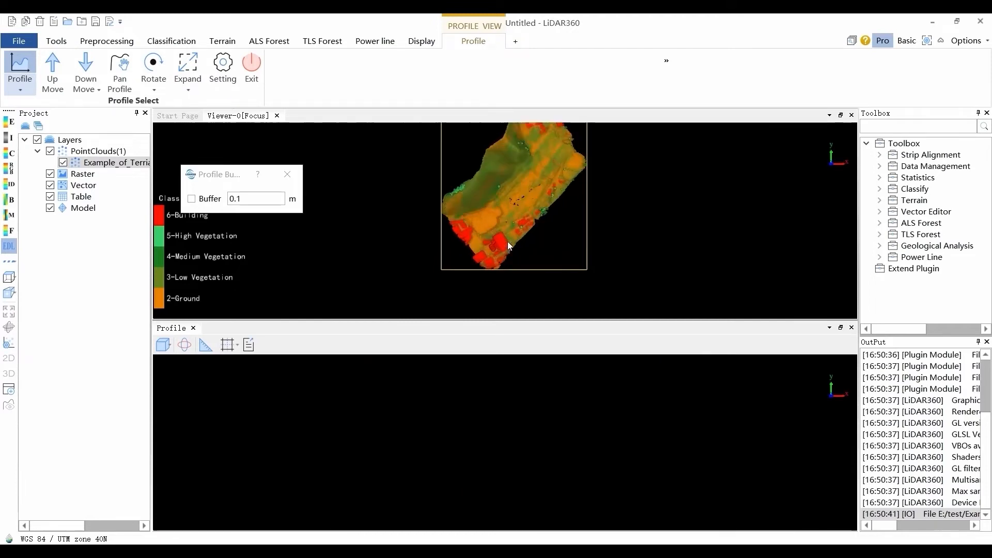
scroll(507, 245, "up", 3)
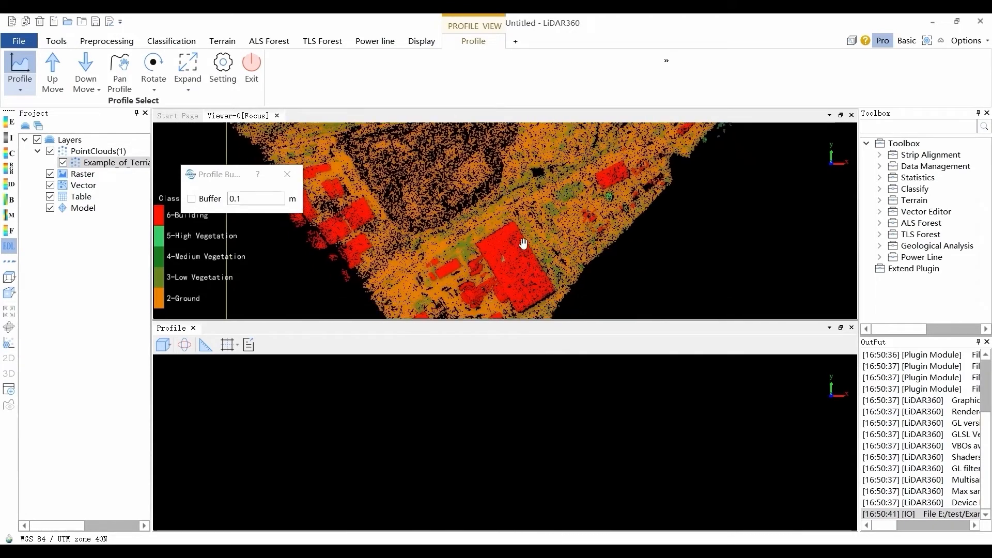
left_click_drag(520, 258, 508, 228)
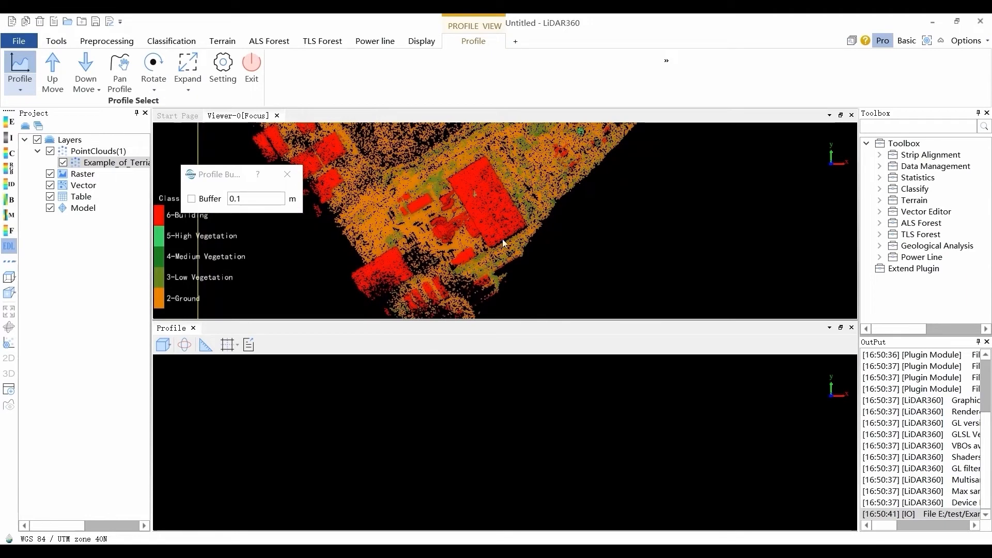
left_click(491, 211)
left_click(506, 235)
left_click(480, 252)
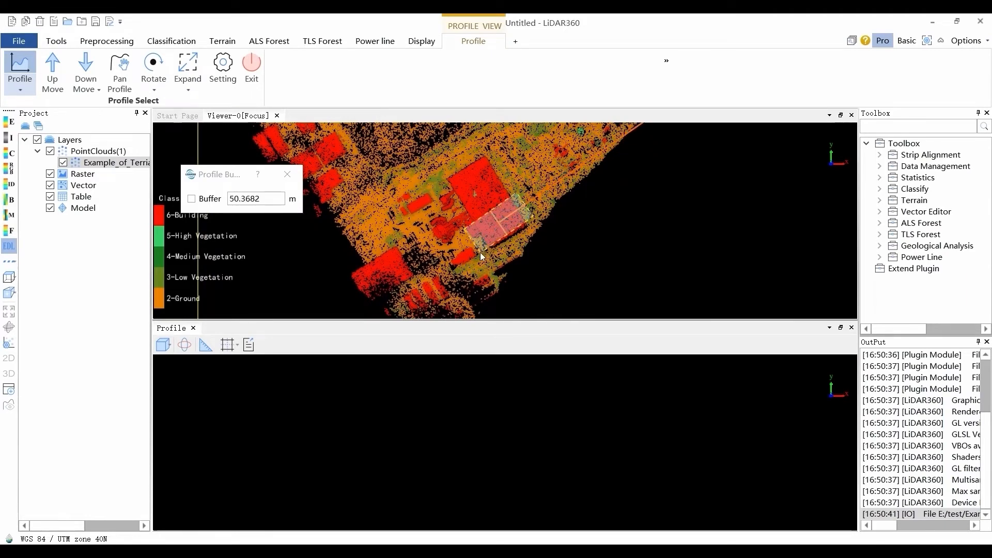
Rotate the roof profile in 3D to examine its classification from above, and exit Profile View
left_click(185, 345)
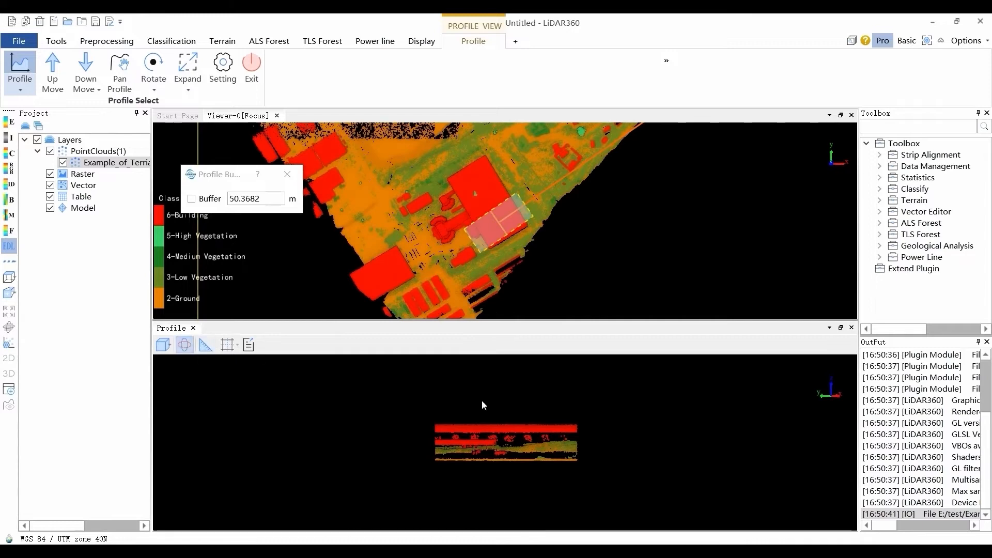
left_click_drag(481, 400, 443, 476)
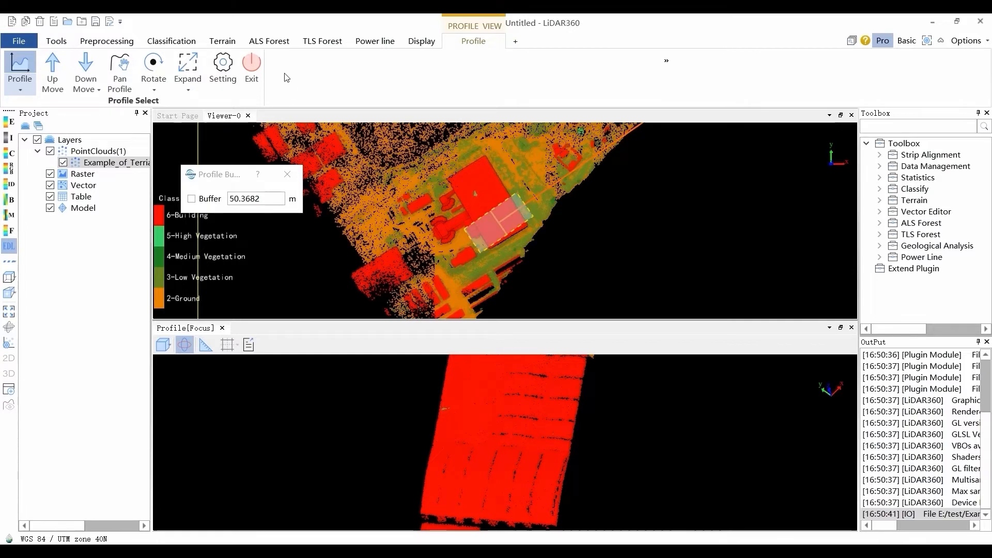
left_click(253, 66)
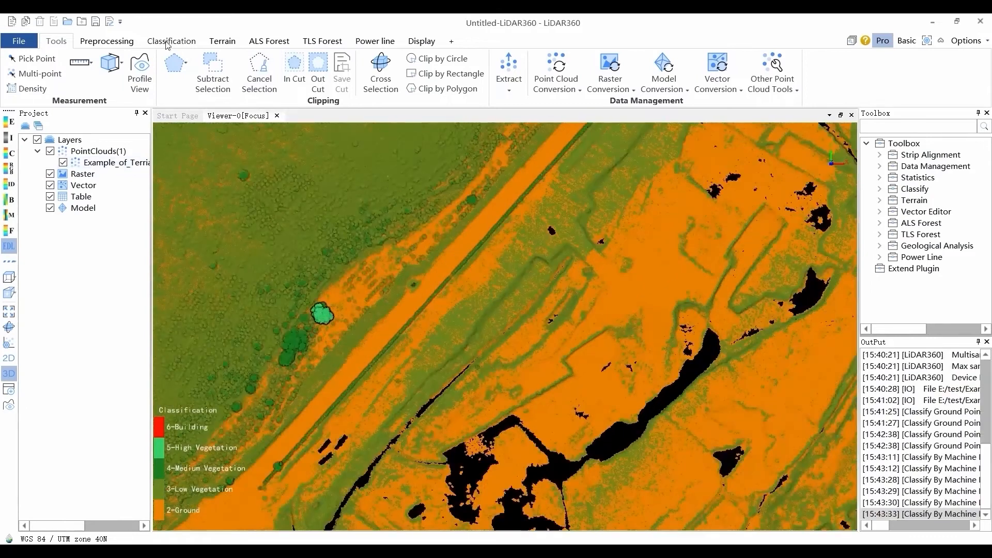
Open the Profile Editor and review its shortcut settings through to the filter operations at the end of the list
left_click(171, 41)
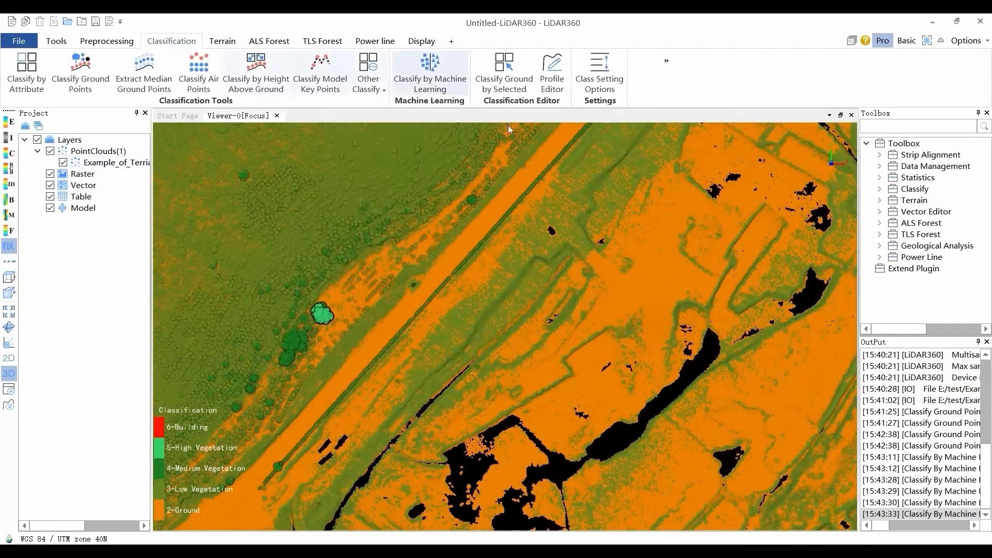
left_click(551, 71)
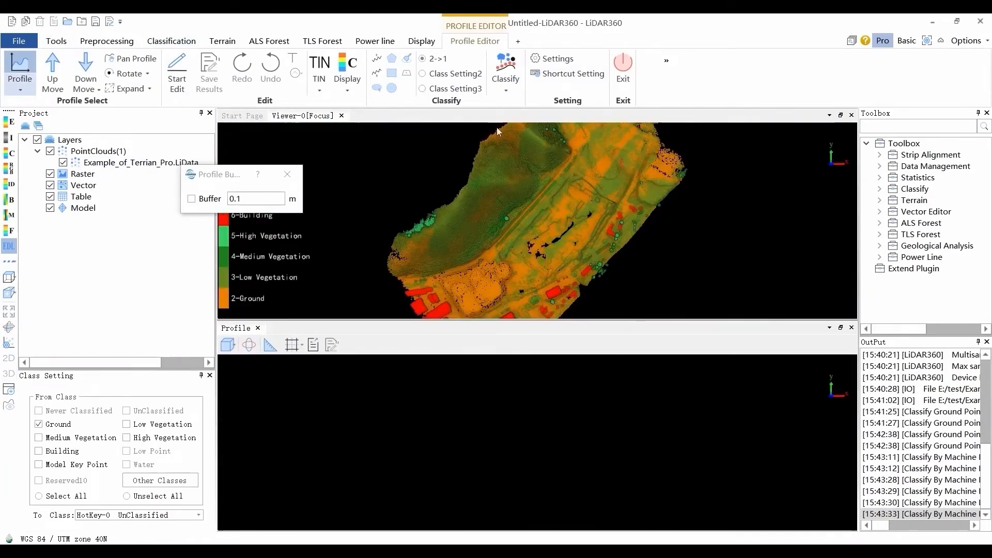
left_click(570, 75)
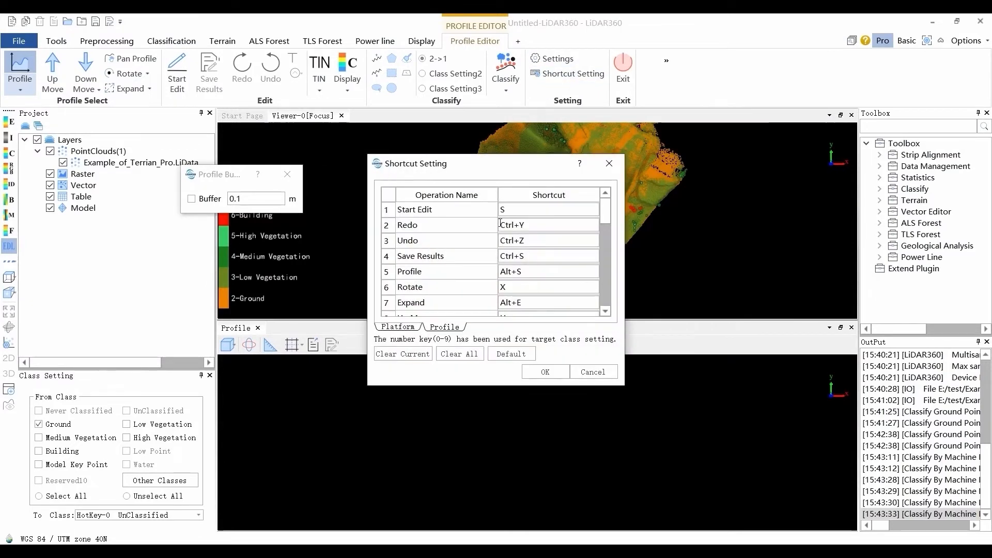
left_click_drag(607, 212, 606, 292)
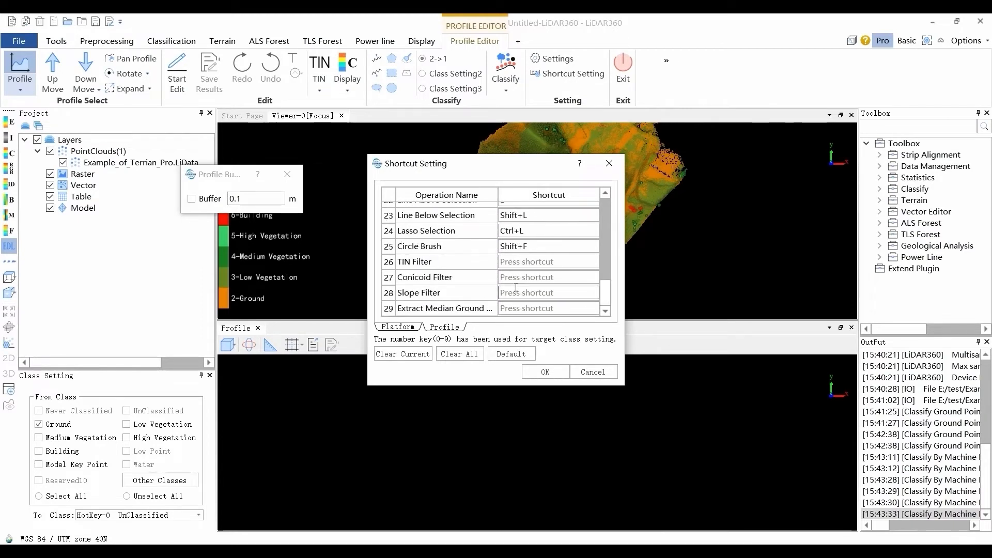
left_click(561, 376)
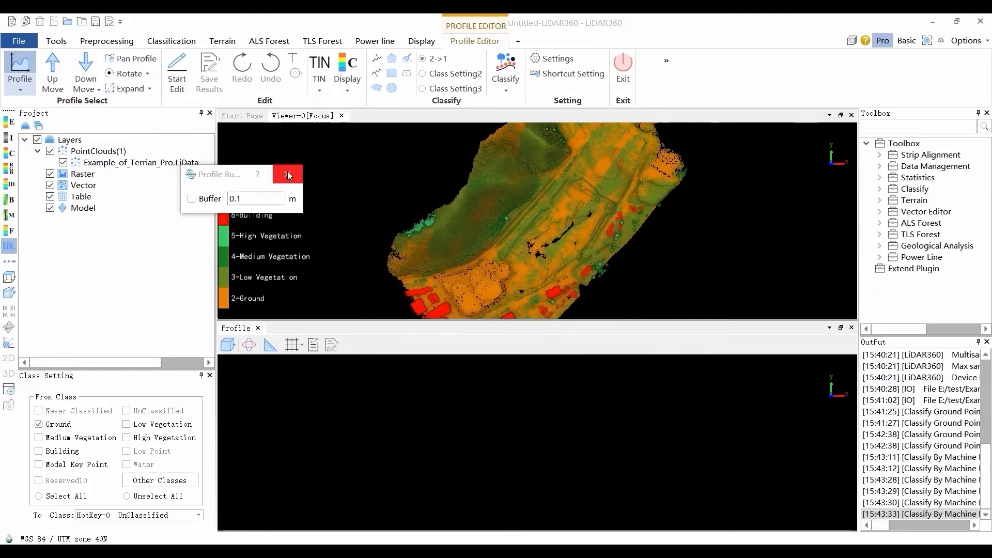
Leave the Profile Editor and fit the whole terrain point cloud layer in the viewer
left_click(624, 65)
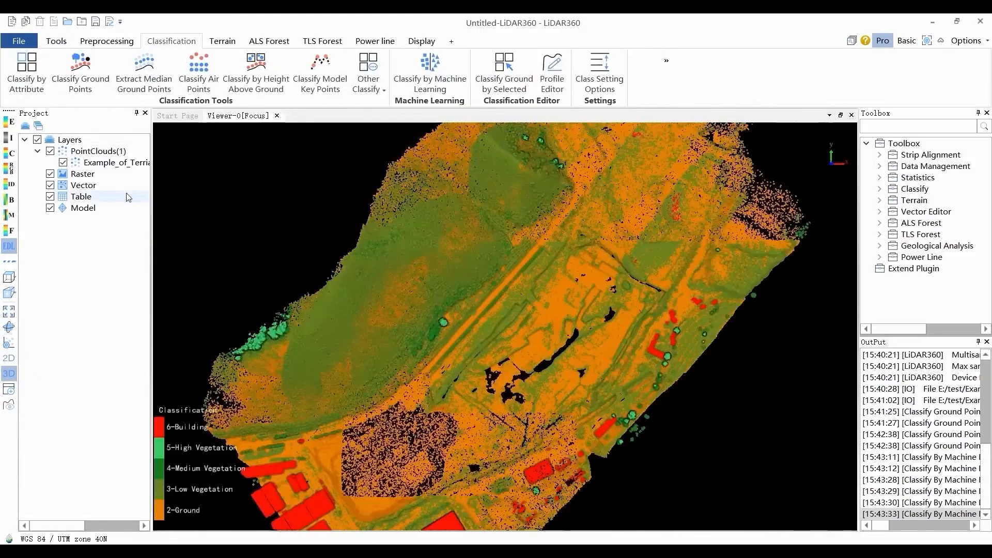
right_click(113, 164)
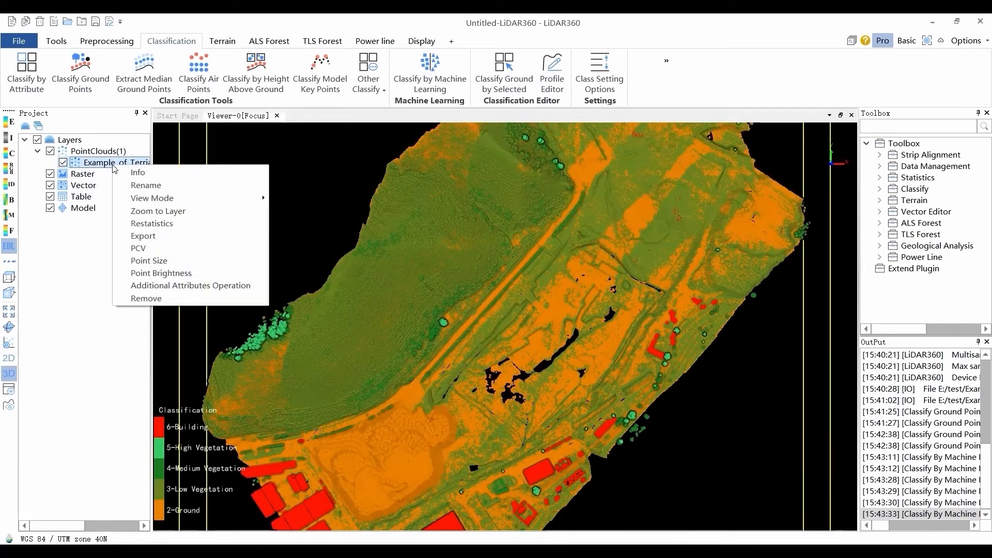
left_click(155, 211)
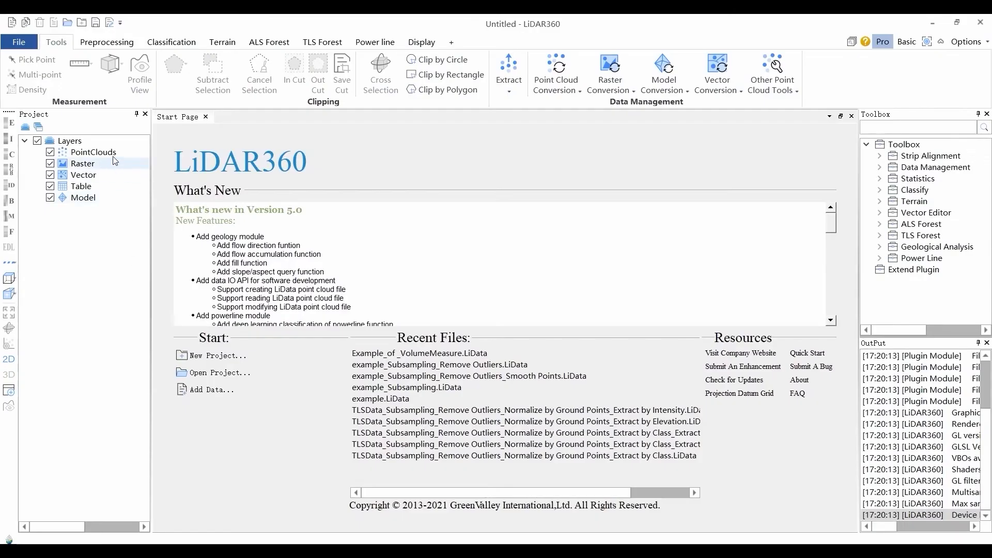
Import the Example_of _VolumeMeasure.LiData point cloud, display it by height with EDL shading, and select its layer
right_click(111, 152)
left_click(149, 158)
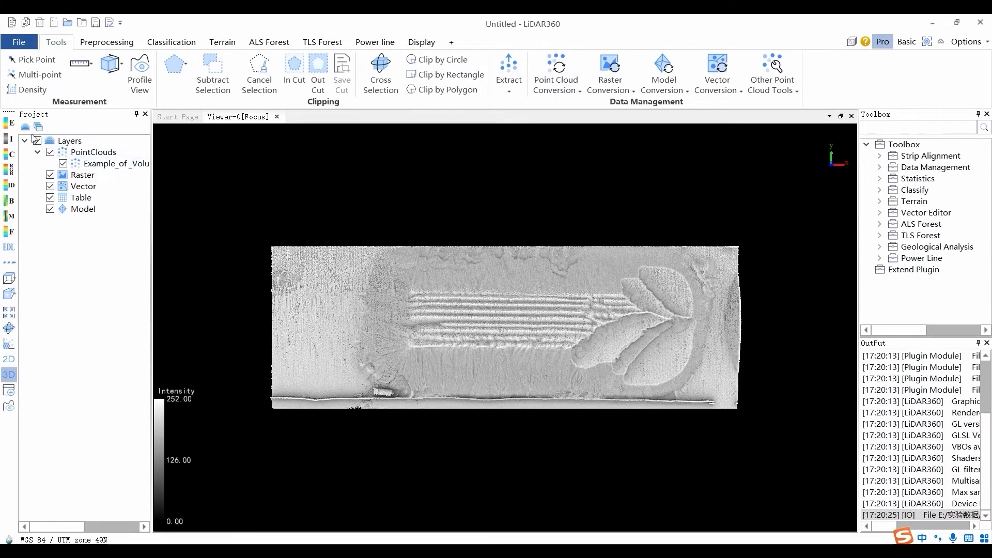
left_click(9, 122)
left_click(455, 312)
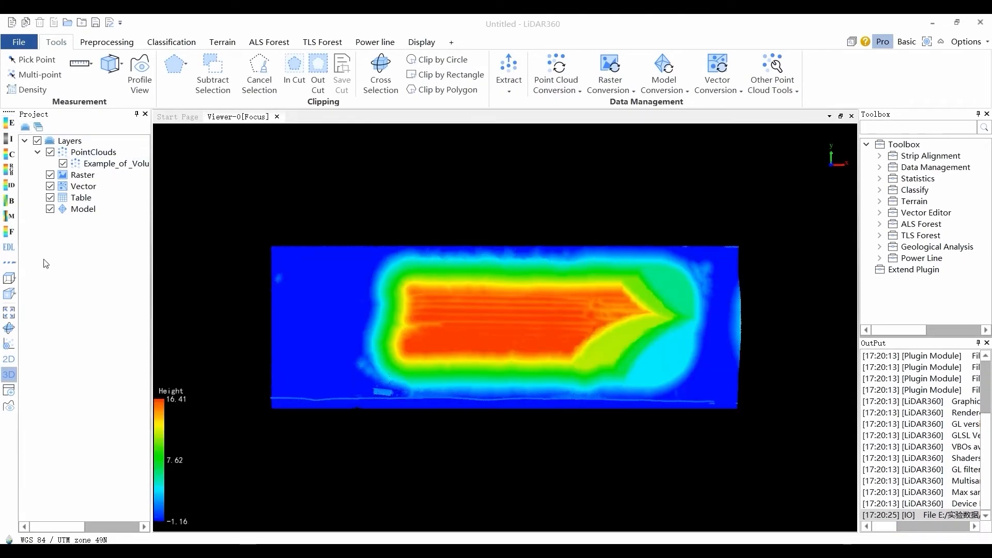
left_click(9, 247)
left_click(116, 163)
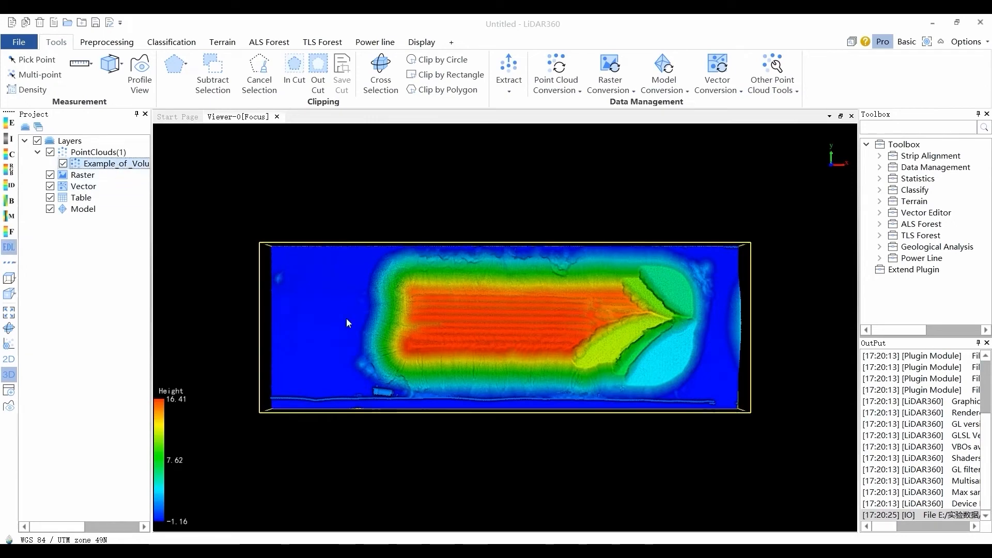
Start a volume measurement in top view and trace the boundary polygon around the stockpile's left end and along its lower edge
mouse_move(398, 343)
left_mouse_down()
mouse_move(429, 352)
mouse_move(420, 464)
mouse_move(486, 361)
mouse_move(464, 388)
left_mouse_up()
scroll(472, 356, "up", 3)
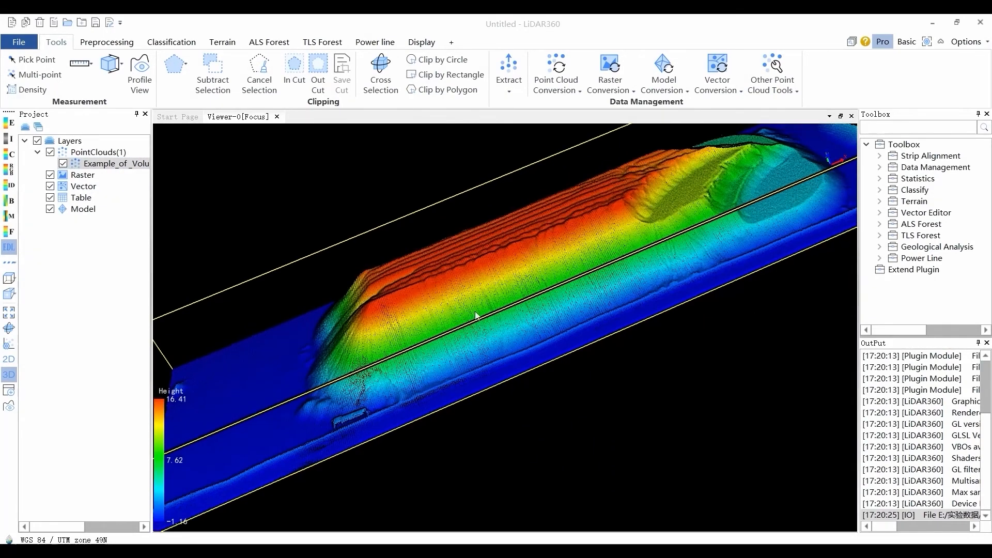
mouse_move(491, 273)
left_mouse_down()
mouse_move(508, 427)
mouse_move(505, 243)
mouse_move(491, 265)
mouse_move(558, 311)
mouse_move(399, 303)
mouse_move(394, 284)
left_mouse_up()
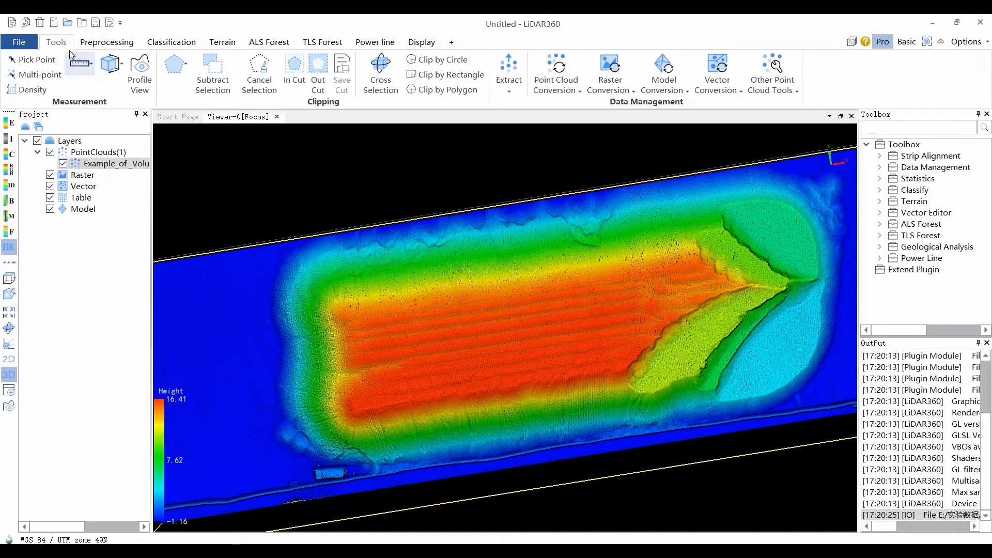
left_click(114, 70)
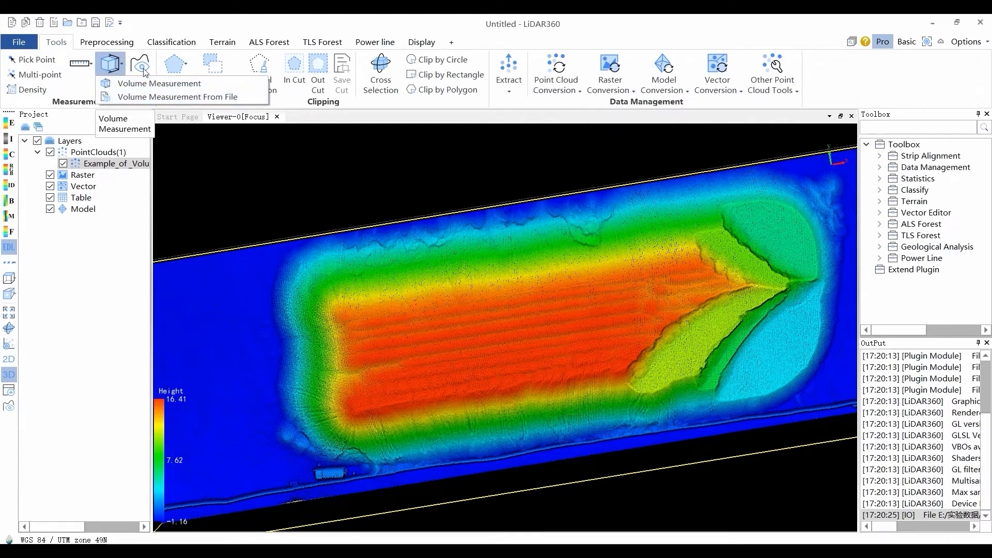
left_click(122, 65)
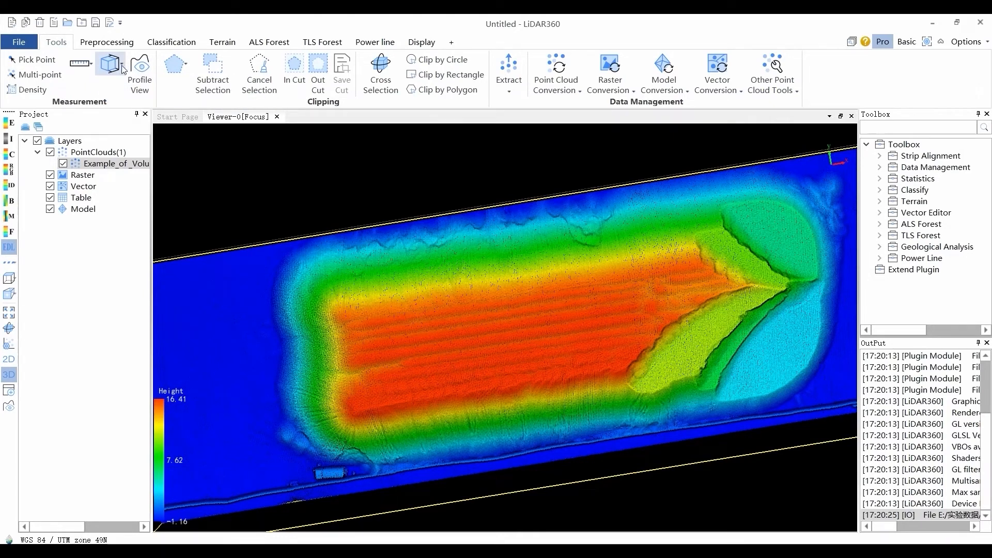
left_click(8, 280)
left_click(51, 280)
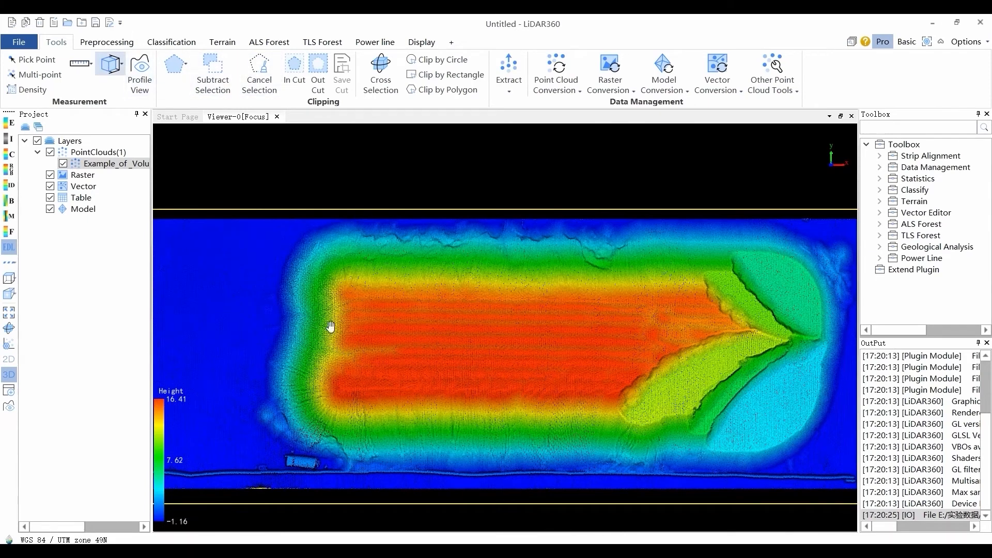
scroll(332, 326, "up", 3)
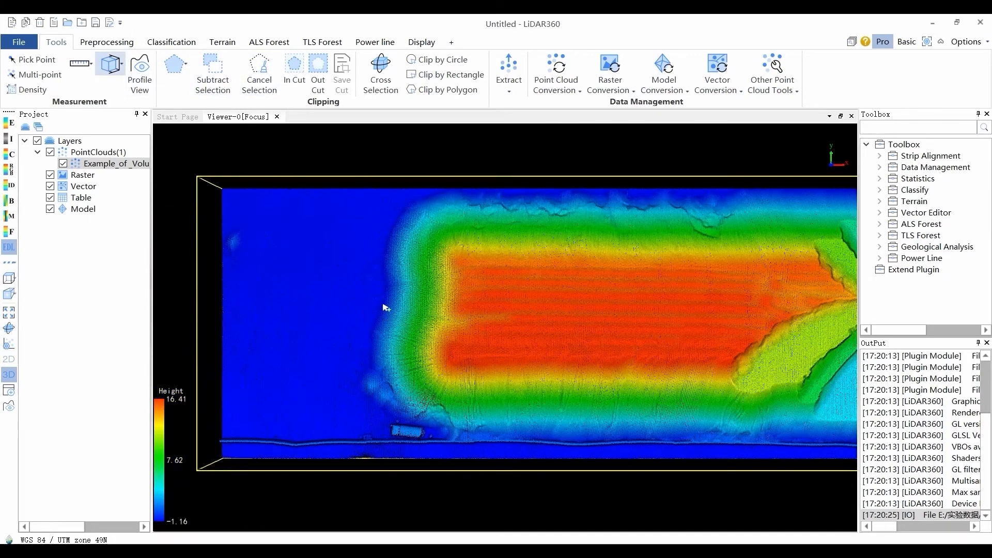
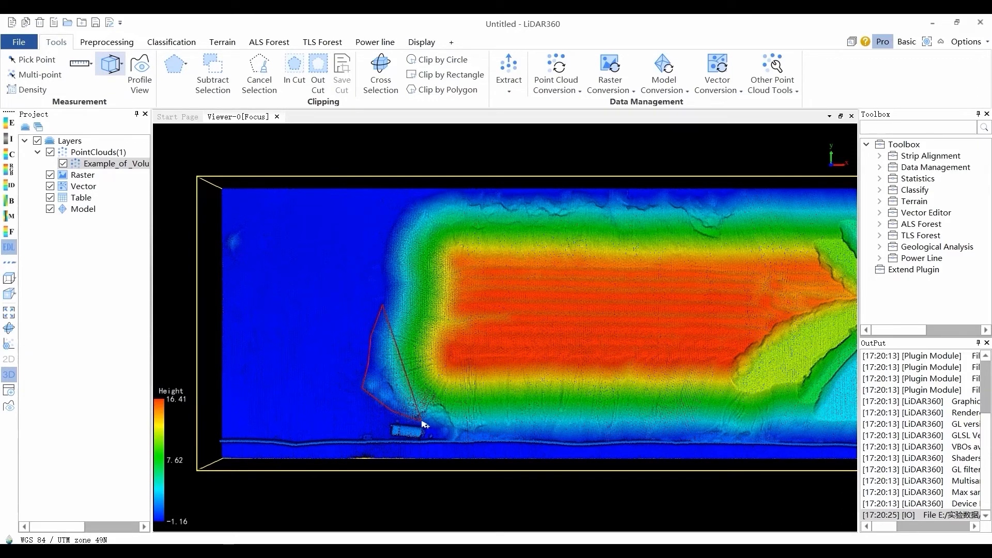
left_click(473, 440)
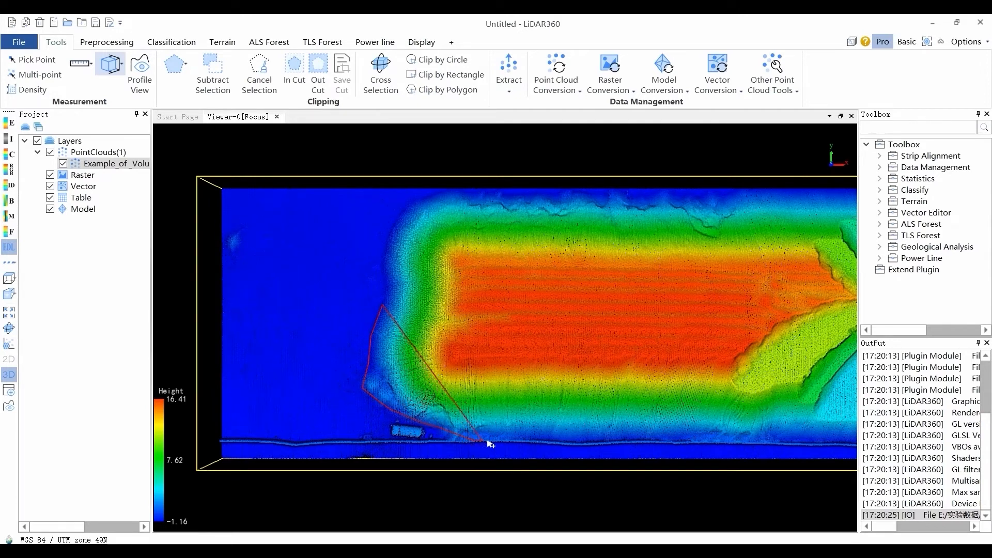
left_click(522, 448)
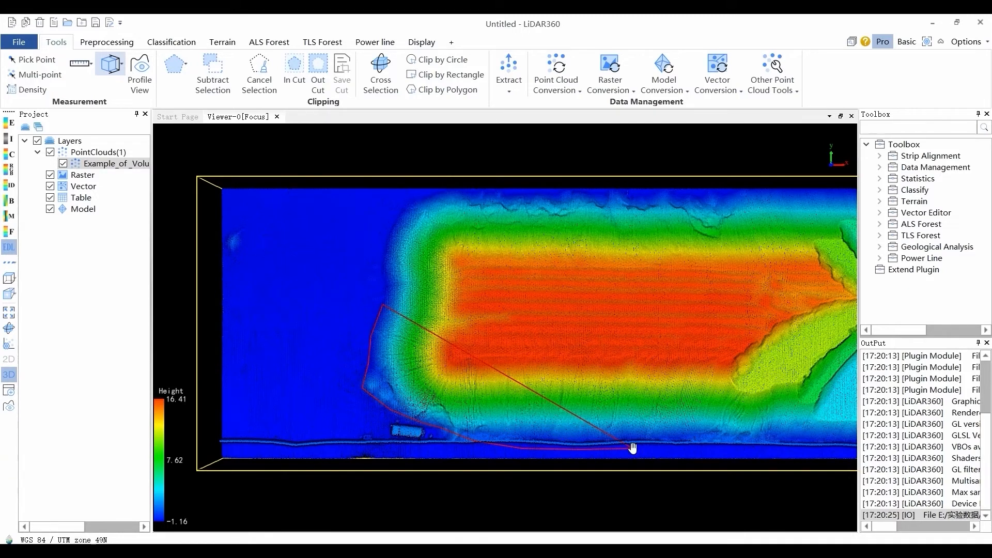
middle_click_drag(633, 448, 402, 429)
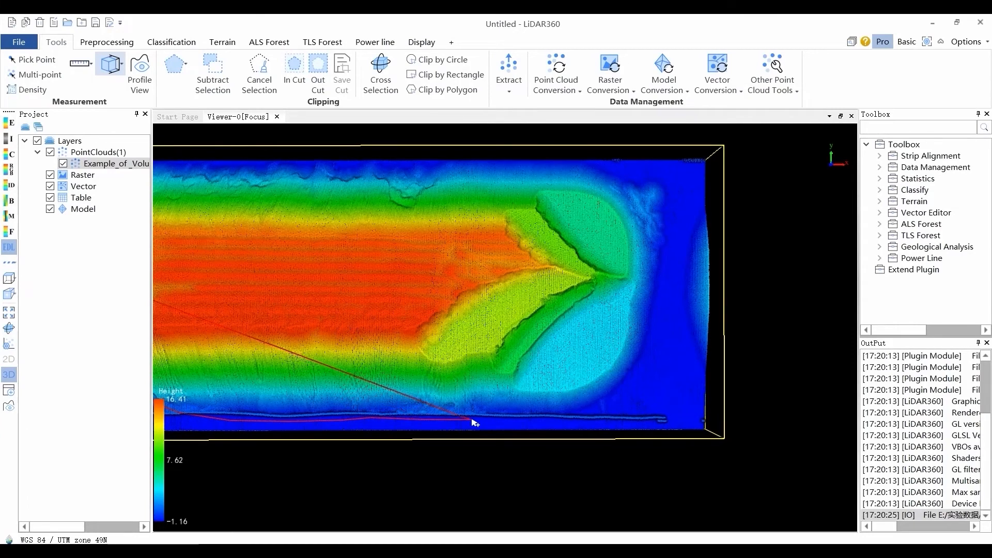
Extend the volume boundary polygon around the stockpile's rounded right end up to its upper edge
left_click(528, 419)
left_click(586, 410)
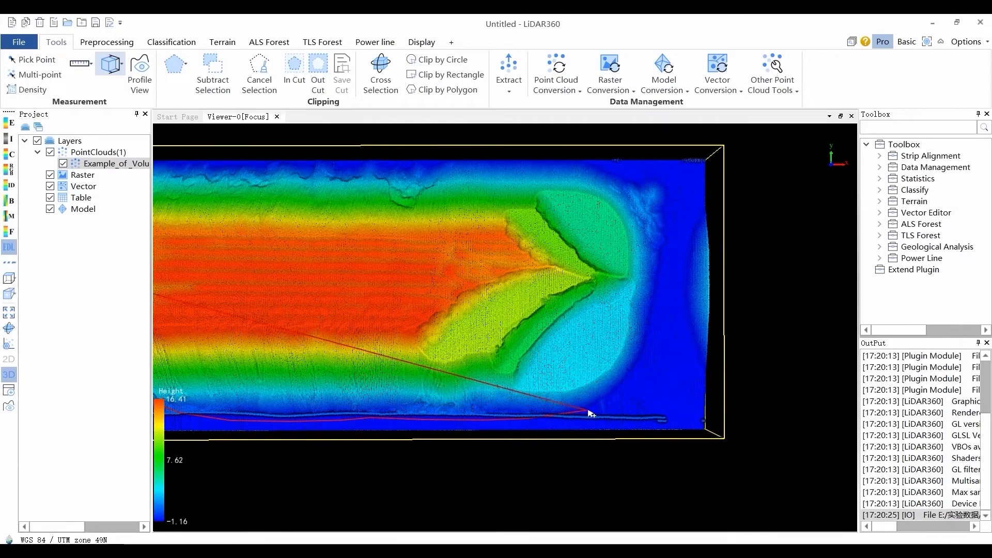
left_click(630, 386)
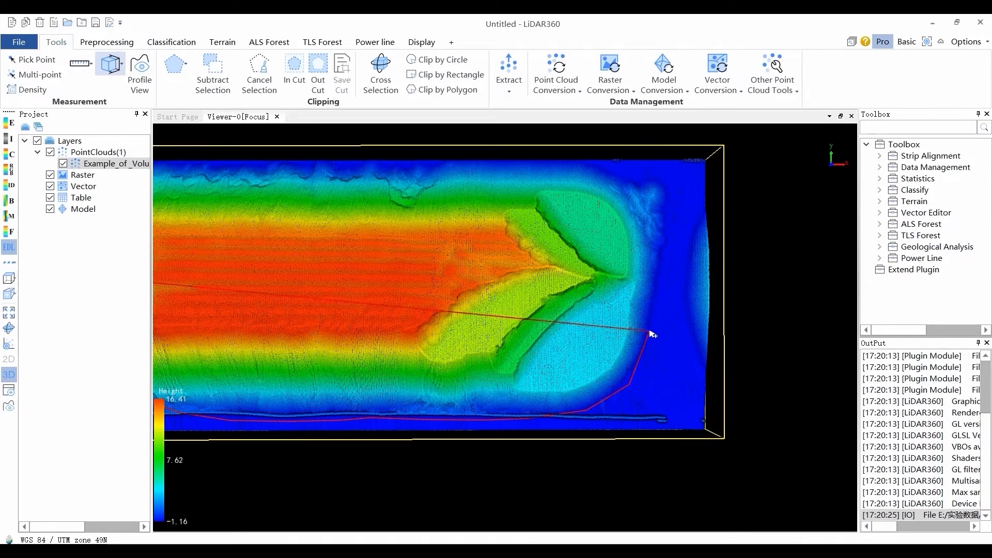
left_click(663, 257)
left_click(669, 243)
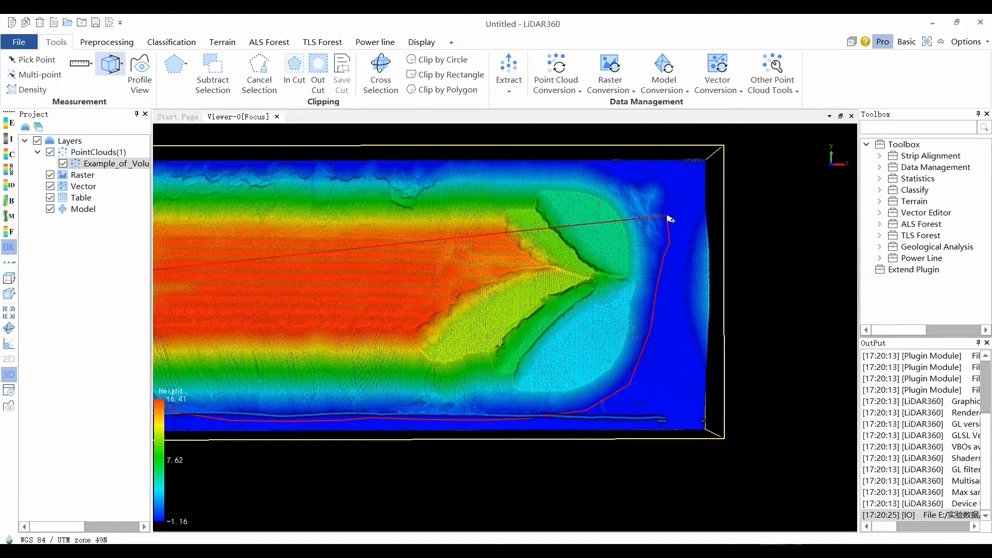
left_click(666, 182)
left_click(638, 182)
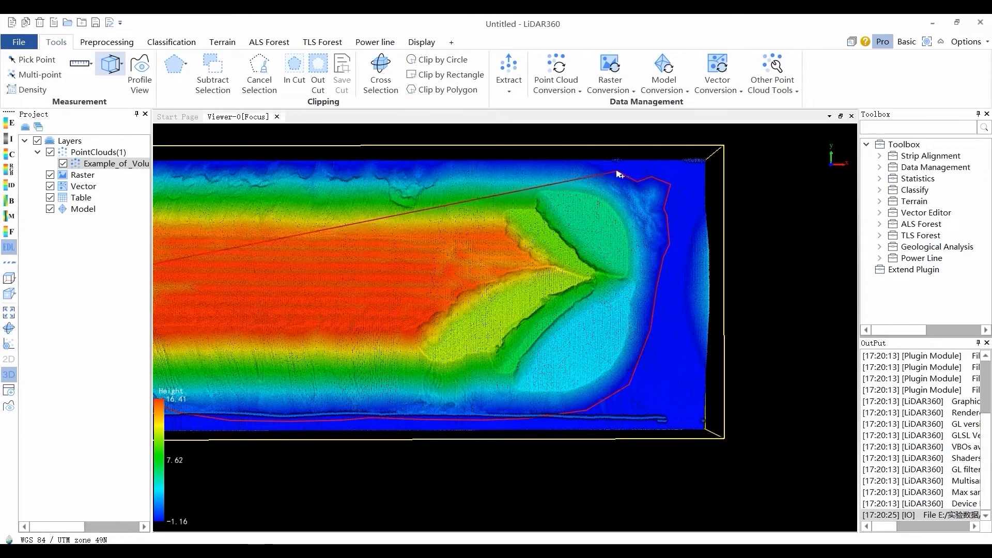
left_click(595, 167)
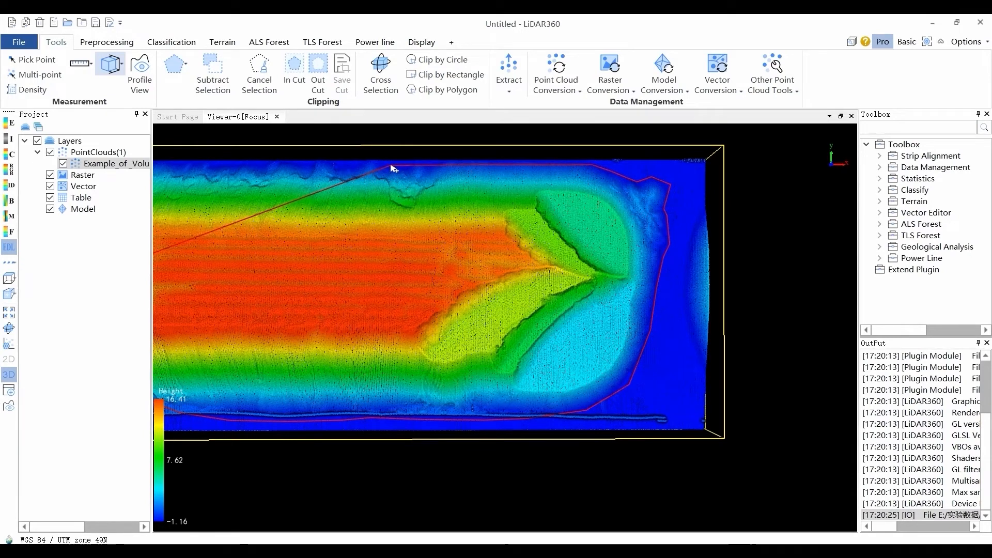
Trace the boundary along the stockpile's upper edge back to the left end and finish the polygon
scroll(408, 169, "up", 3)
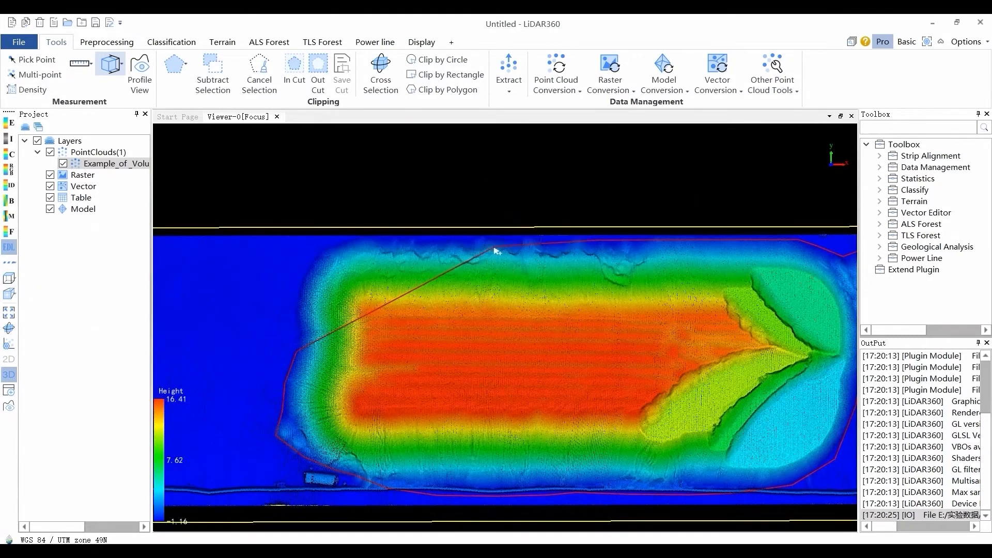
left_click(344, 240)
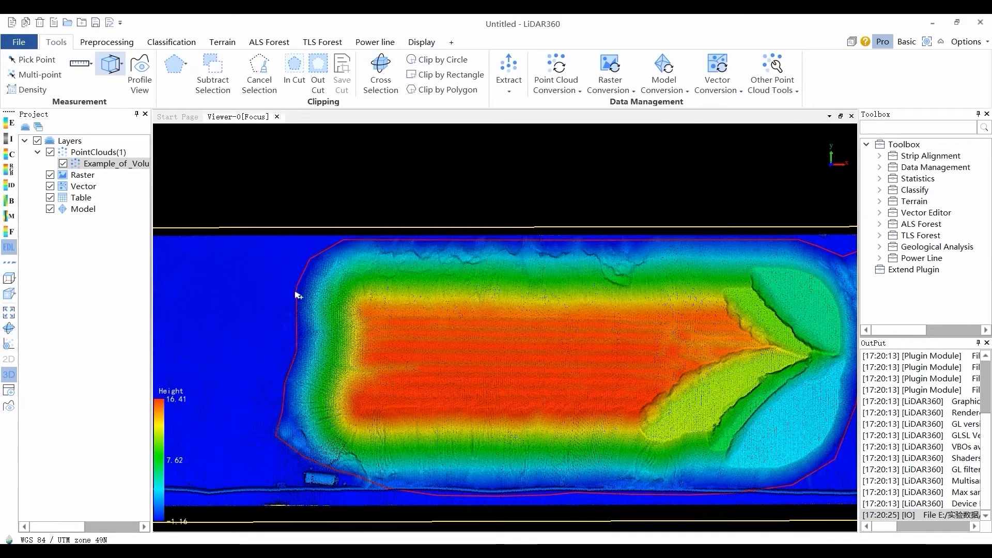
left_click(297, 294)
left_click(293, 312)
right_click(329, 343)
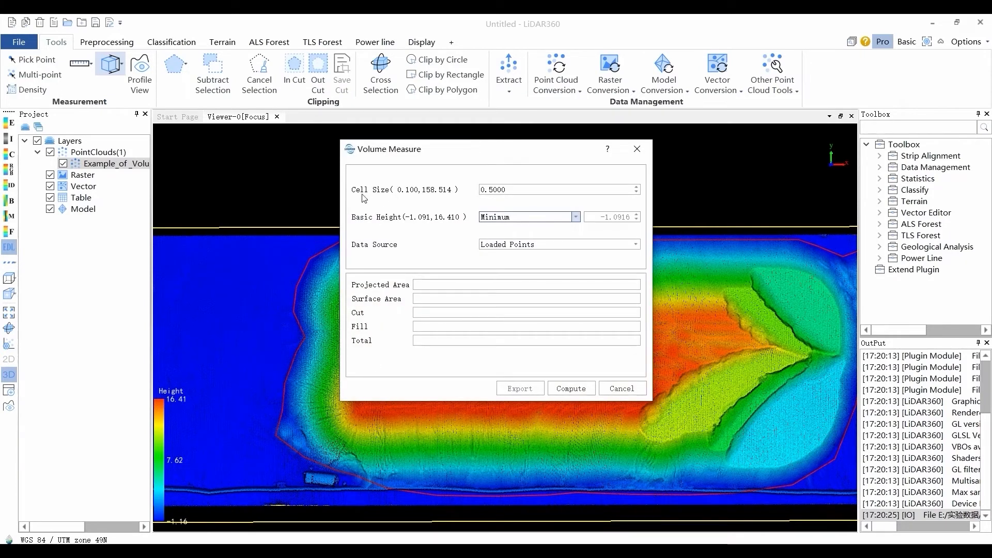
Compute the stockpile volume with cell size 0.1, basic height Plane by Polygon and data source Loaded Points
left_click(520, 191)
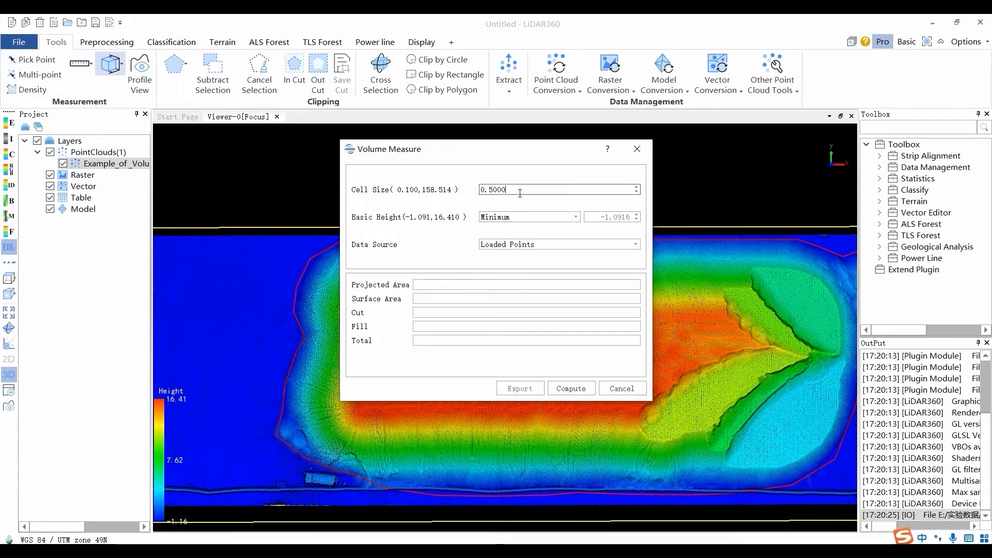
left_click_drag(479, 189, 461, 193)
type("0.1")
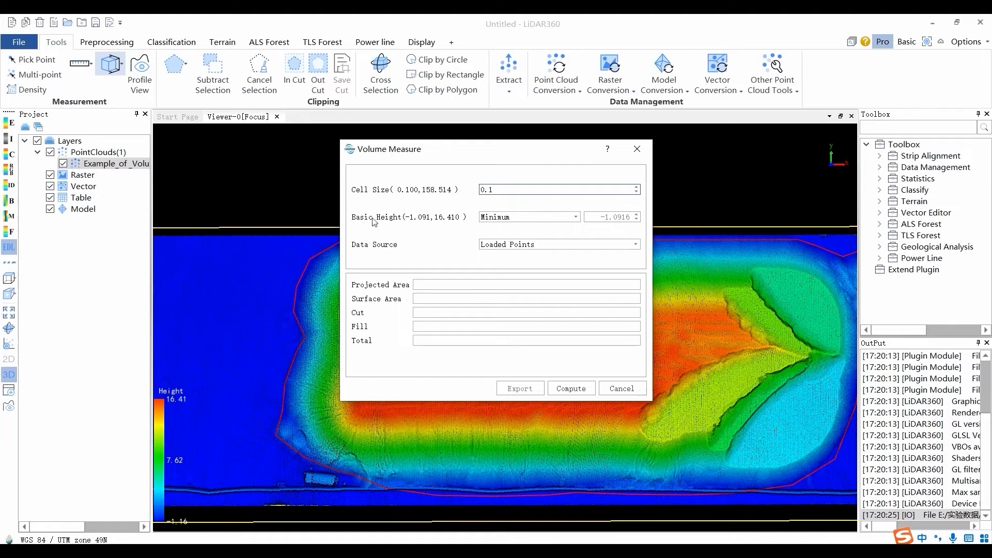
left_click(575, 218)
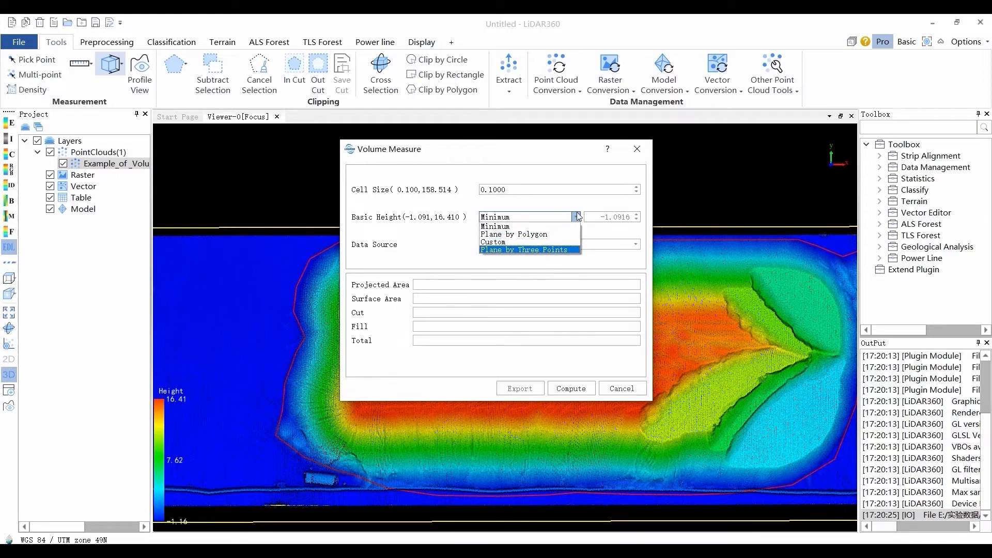
left_click(548, 235)
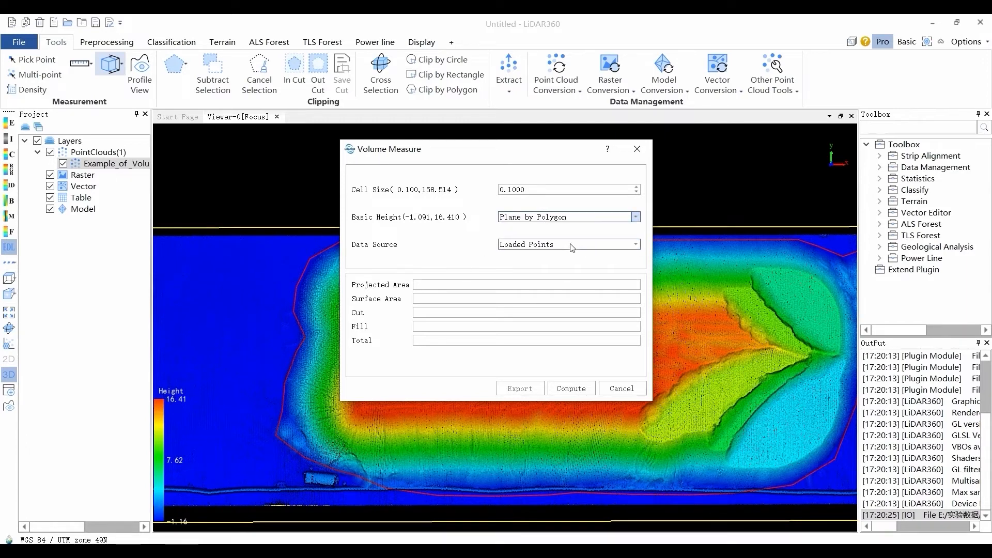
left_click(637, 245)
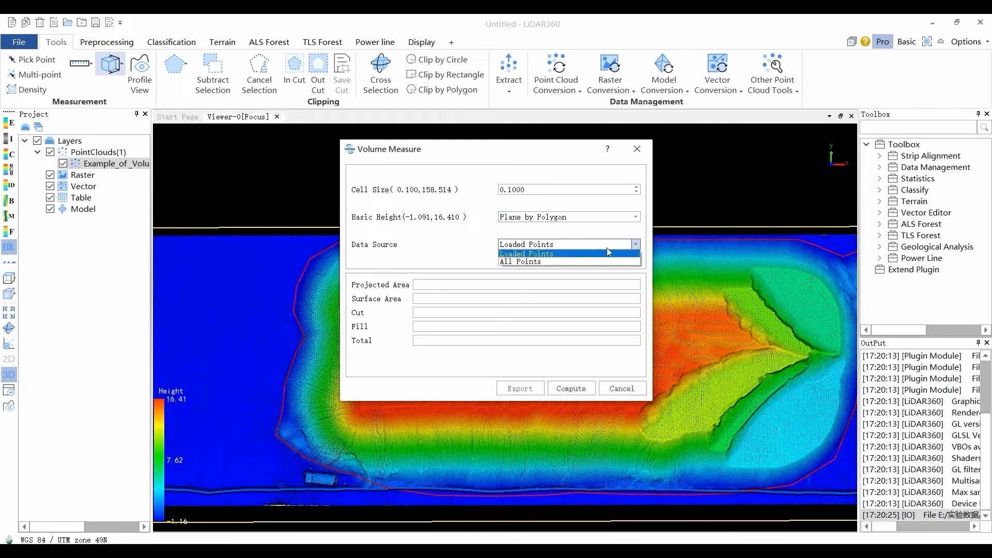
left_click(556, 253)
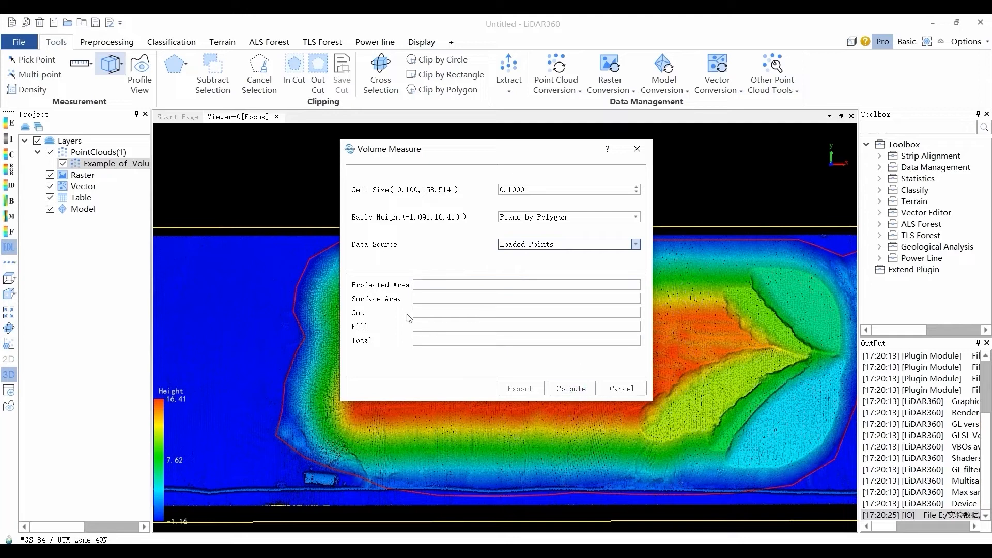
left_click(572, 389)
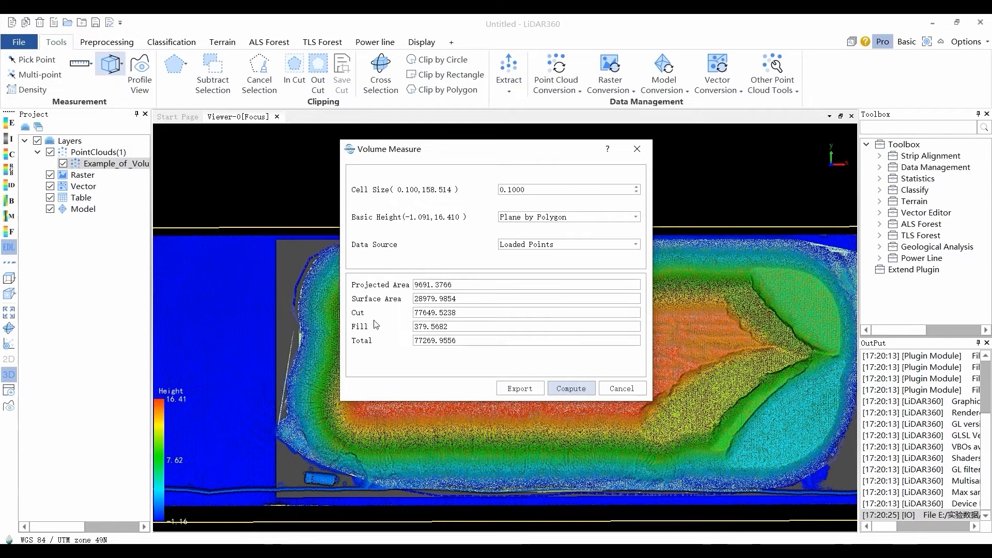
Hide the stockpile point cloud, examine the computed surface and base plane in 3D, and show the point cloud again
left_click_drag(453, 157, 98, 196)
left_click_drag(669, 330, 575, 361)
middle_click_drag(574, 361, 576, 271)
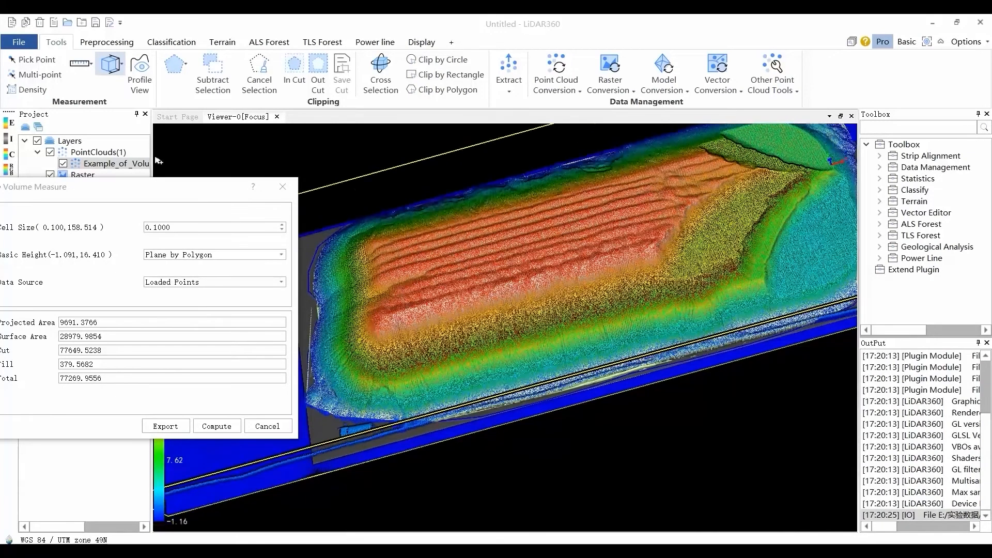
left_click(63, 163)
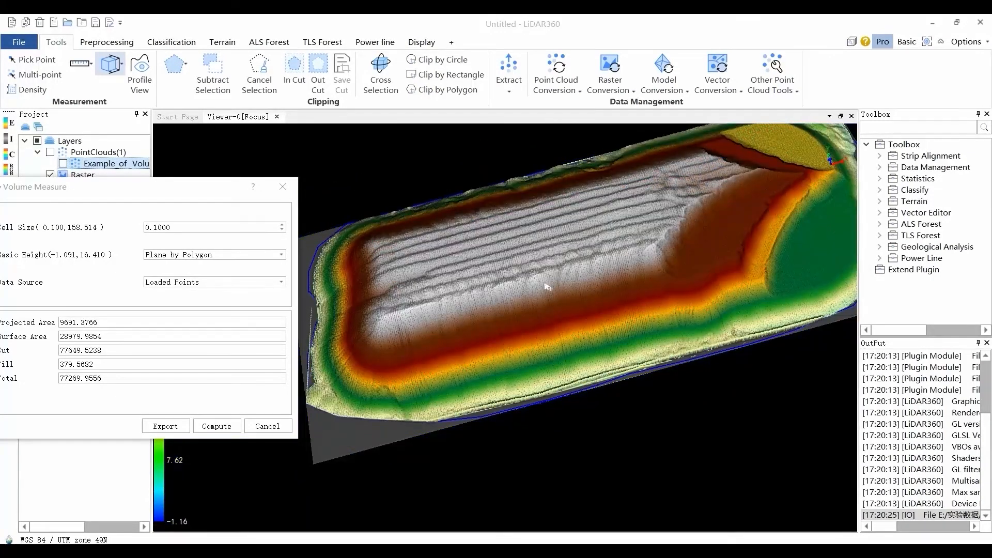
left_click_drag(547, 287, 581, 259)
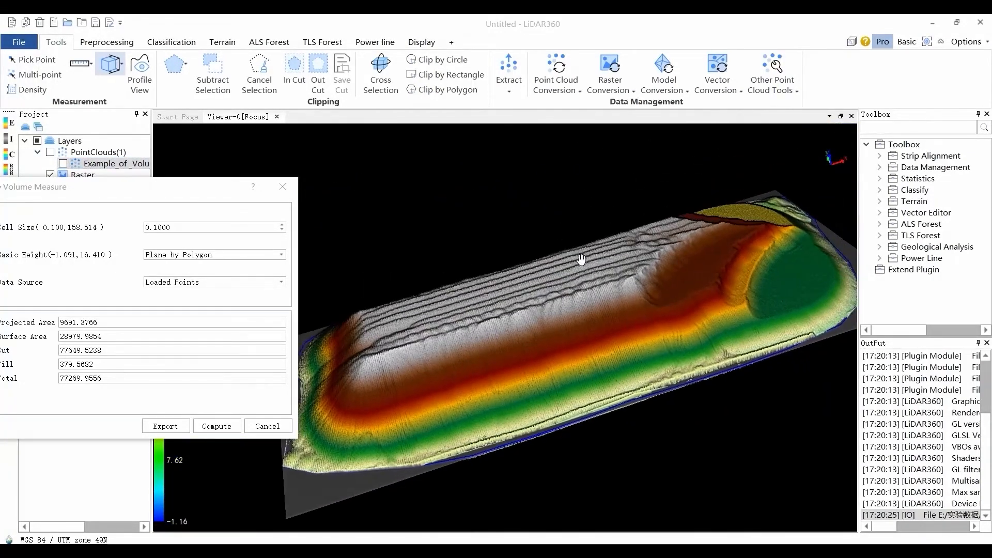
left_click_drag(600, 303, 623, 353)
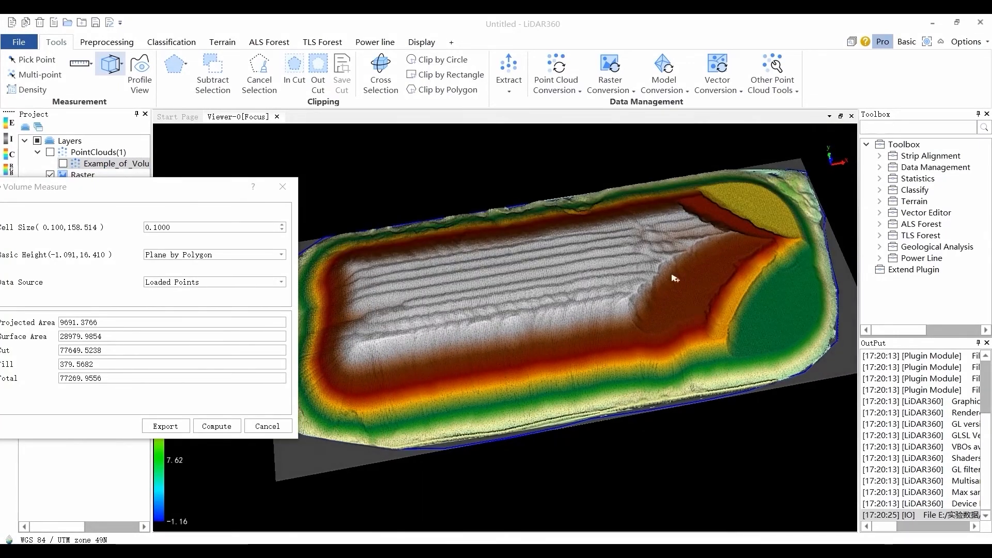
left_click_drag(672, 278, 567, 310)
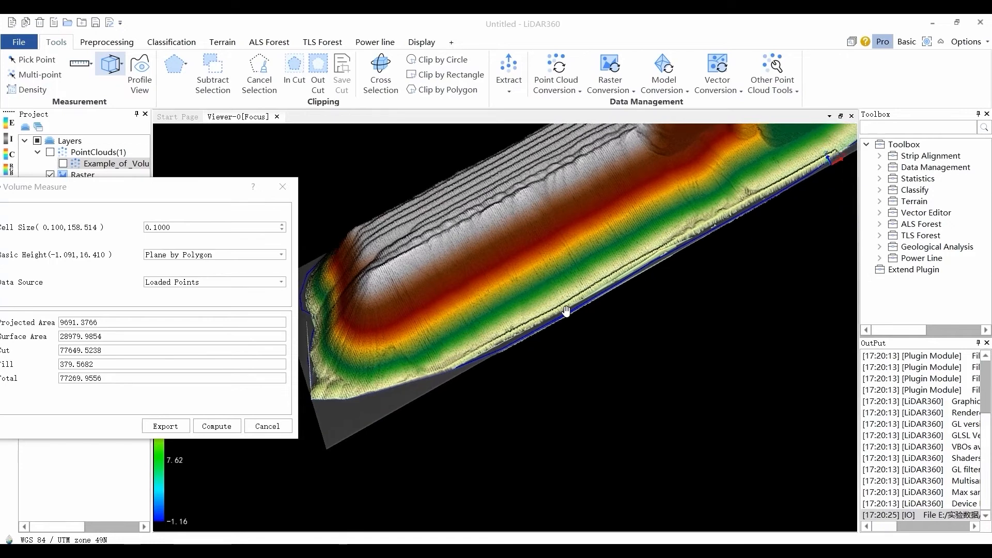
middle_click_drag(567, 311, 570, 347)
left_click_drag(146, 192, 337, 201)
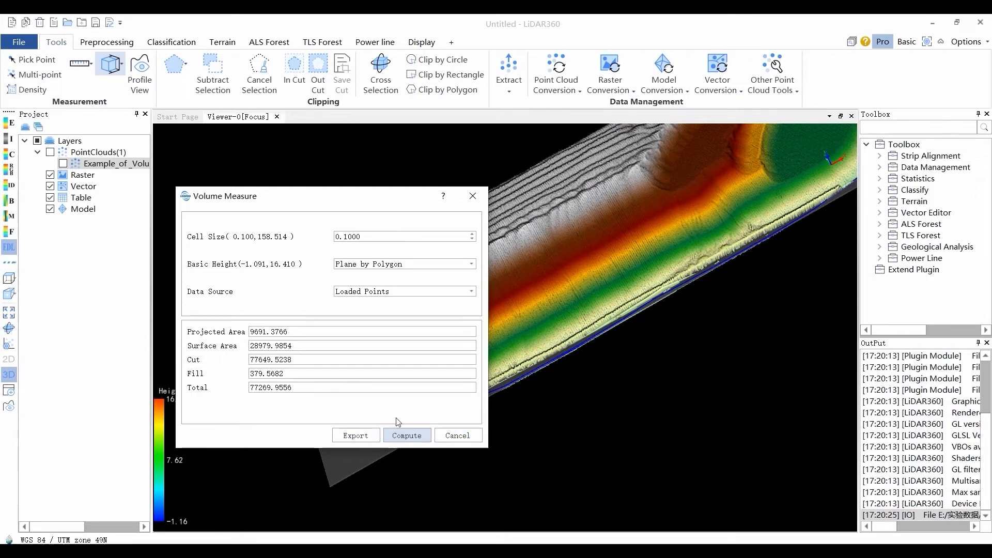
left_click(61, 163)
left_click(63, 164)
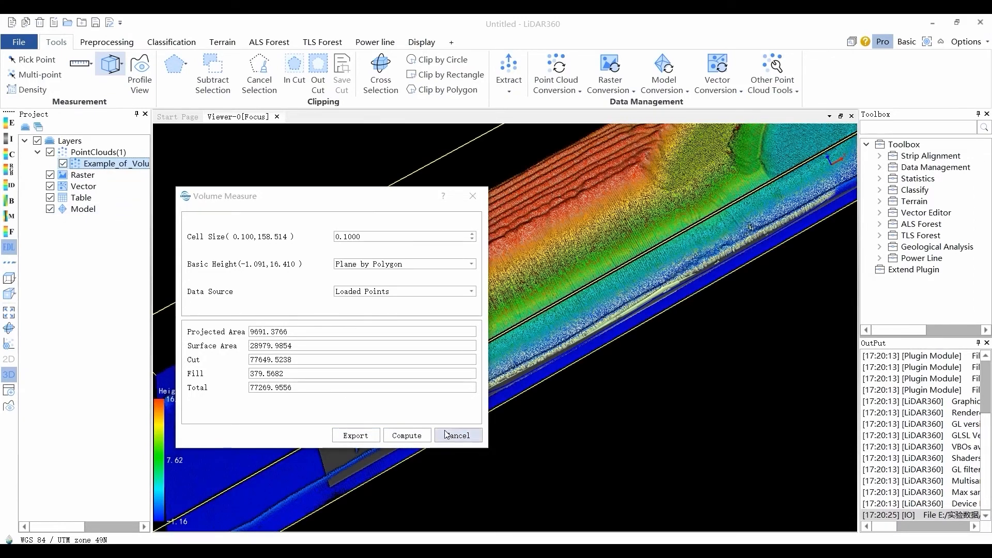
Close the volume measurement and remove the stockpile point cloud layer from the project
left_click(448, 437)
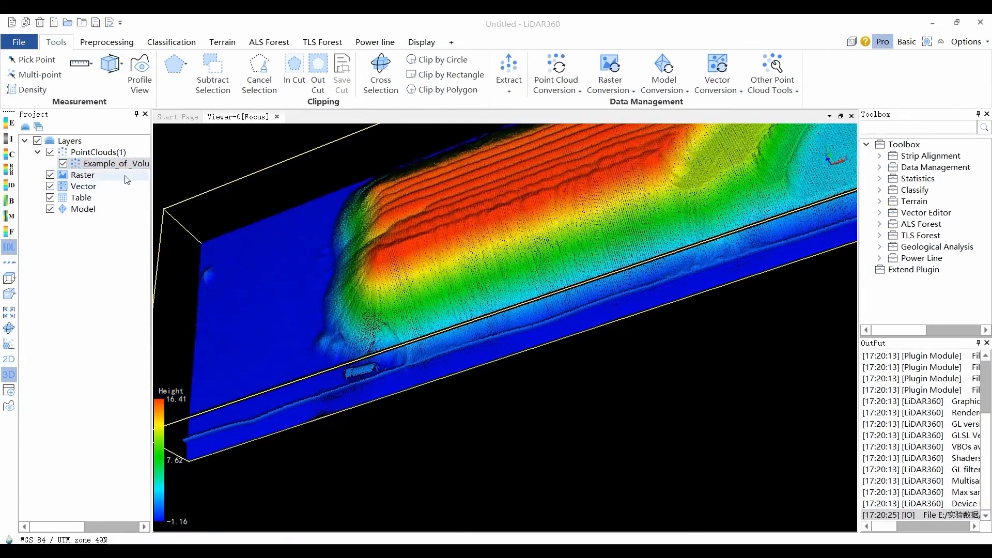
right_click(123, 165)
left_click(158, 213)
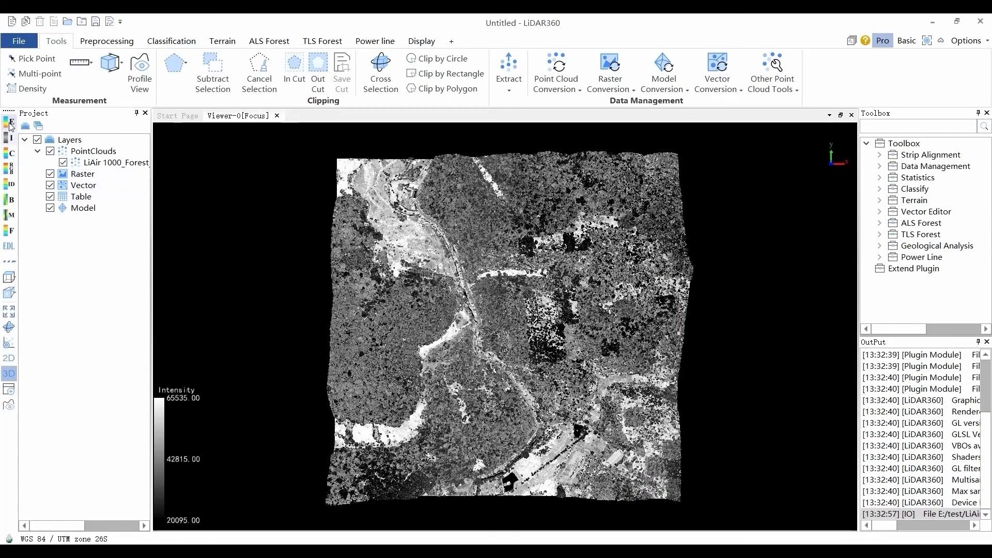
Display the LiAir 1000_Forest point cloud by height
left_click(9, 122)
left_click(452, 313)
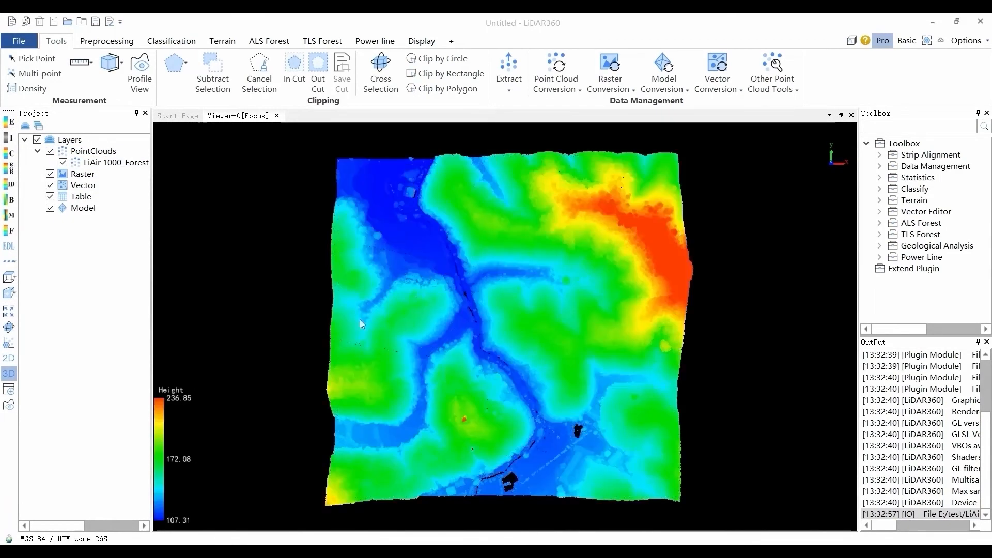
Turn on EDL shading for the forest point cloud and select its layer in the project
left_click(9, 246)
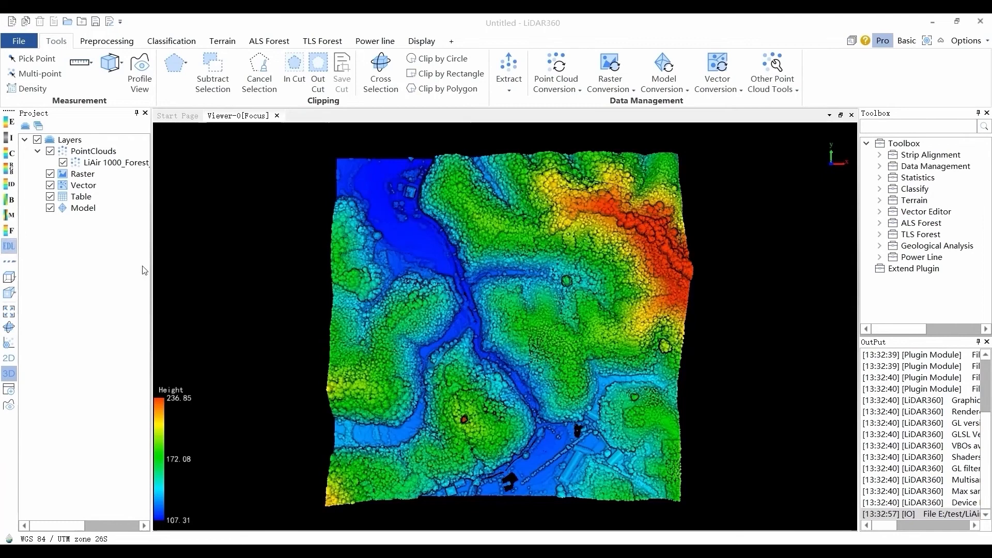
left_click(111, 163)
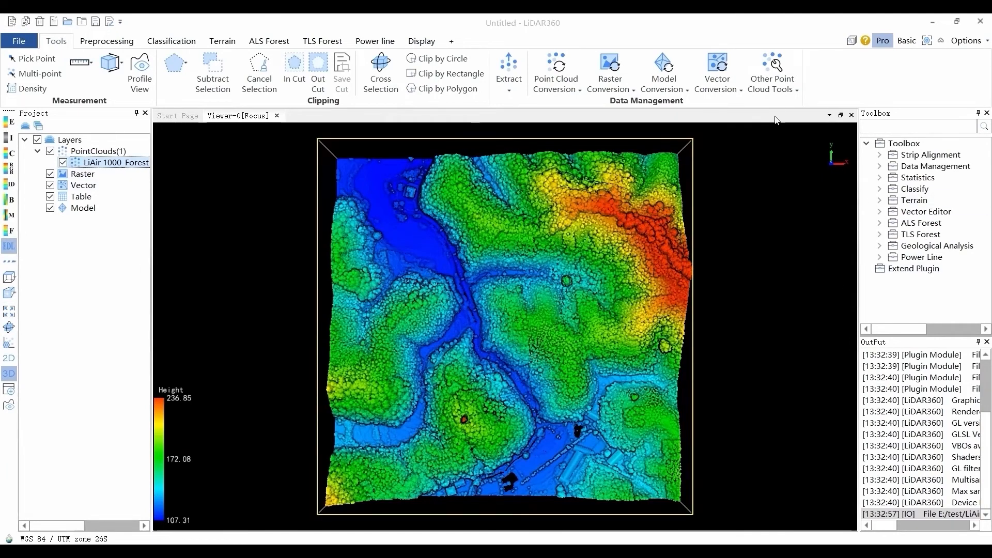
Open Define Projection for LiAir 1000_Forest_Terrain.LiData and filter the coordinate reference systems by 32726
left_click(774, 91)
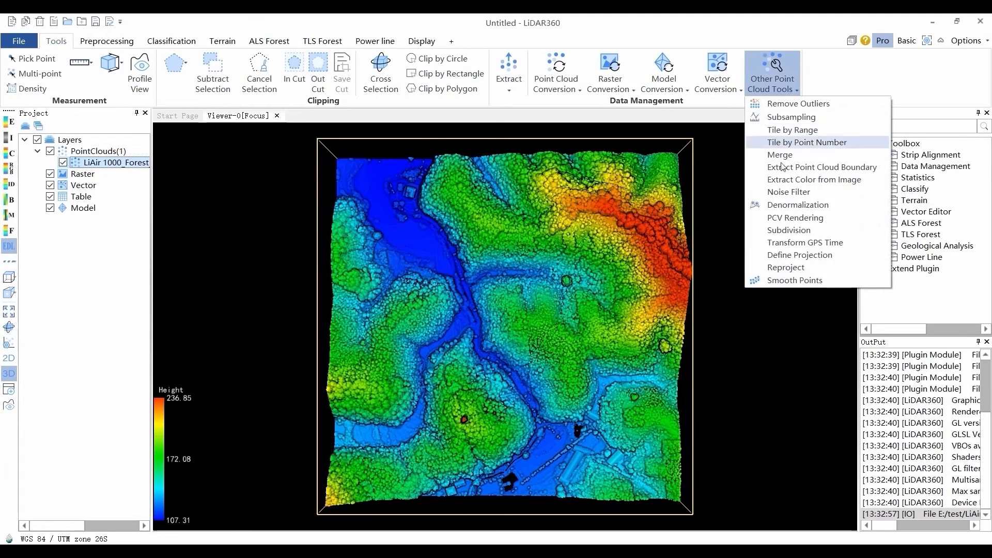
left_click(773, 267)
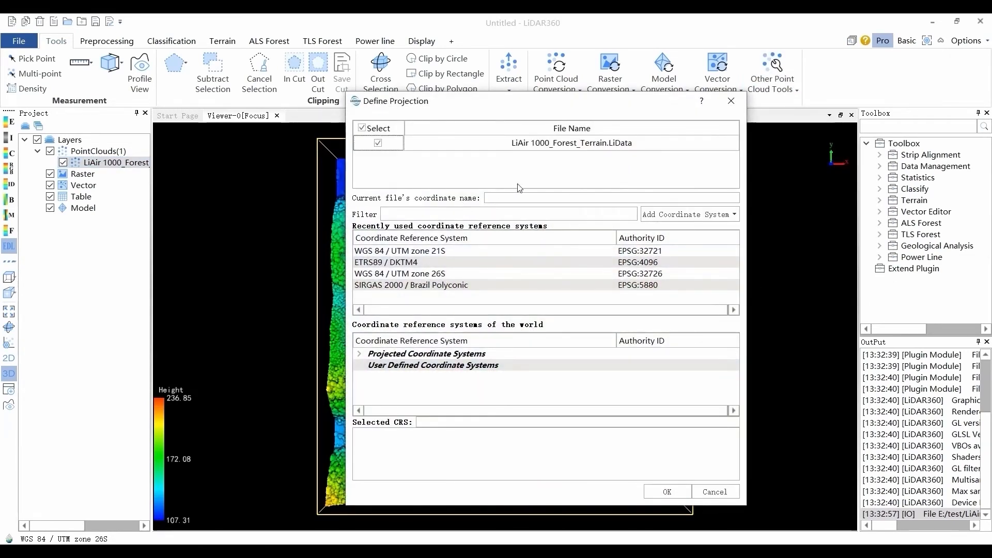
left_click(393, 216)
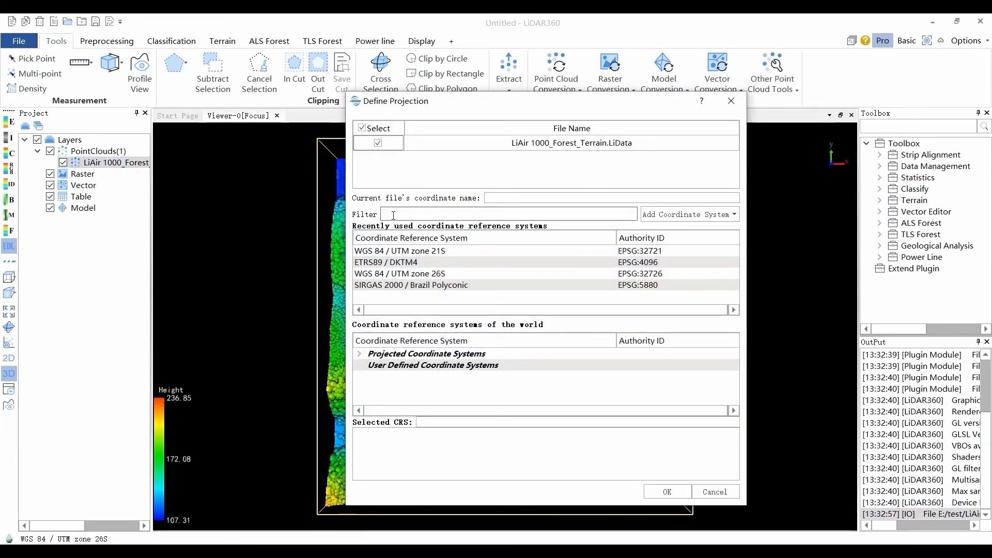
type("32726")
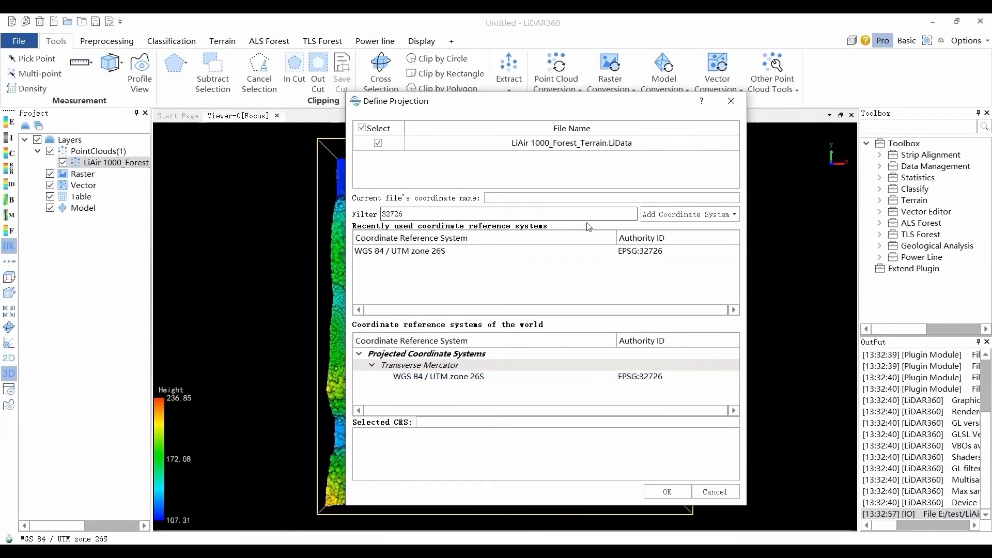
Open a new geographic coordinate system definition and browse the available datum names, keeping Custom
left_click(657, 217)
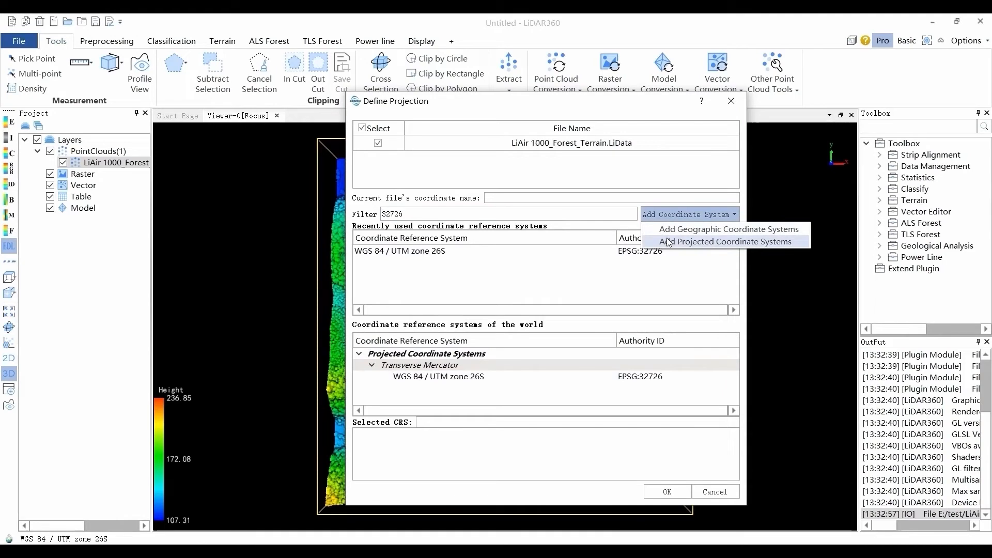
left_click(670, 234)
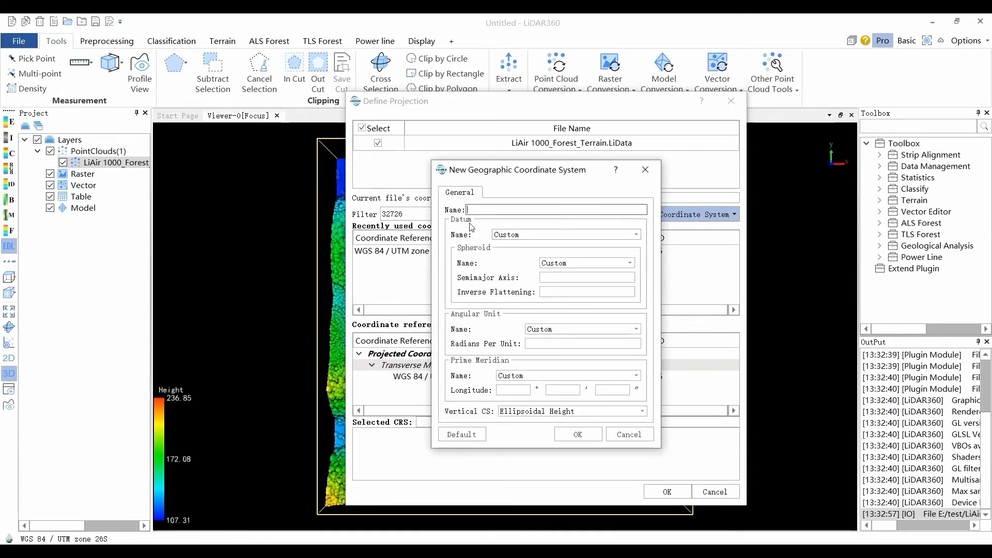
left_click(637, 235)
left_click_drag(634, 258, 637, 305)
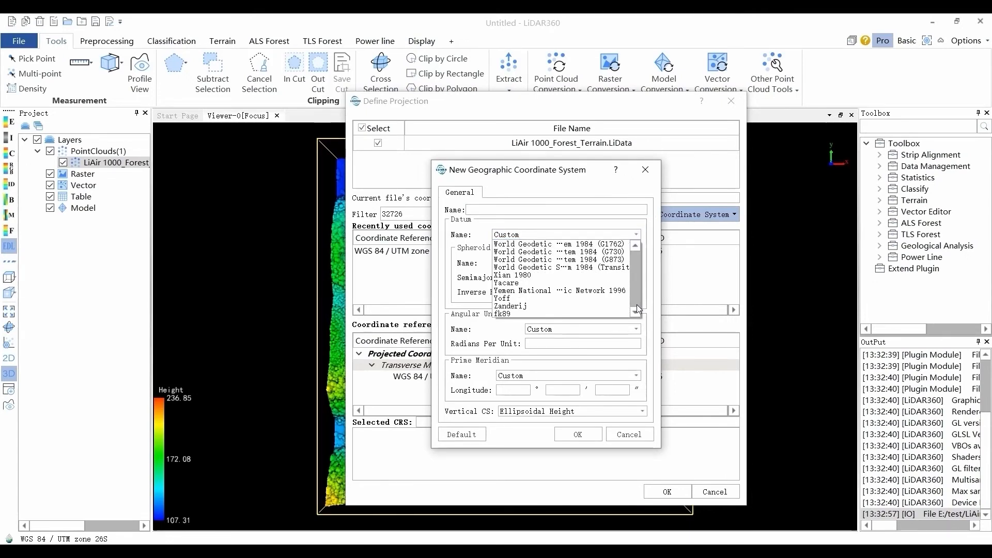
left_click(636, 235)
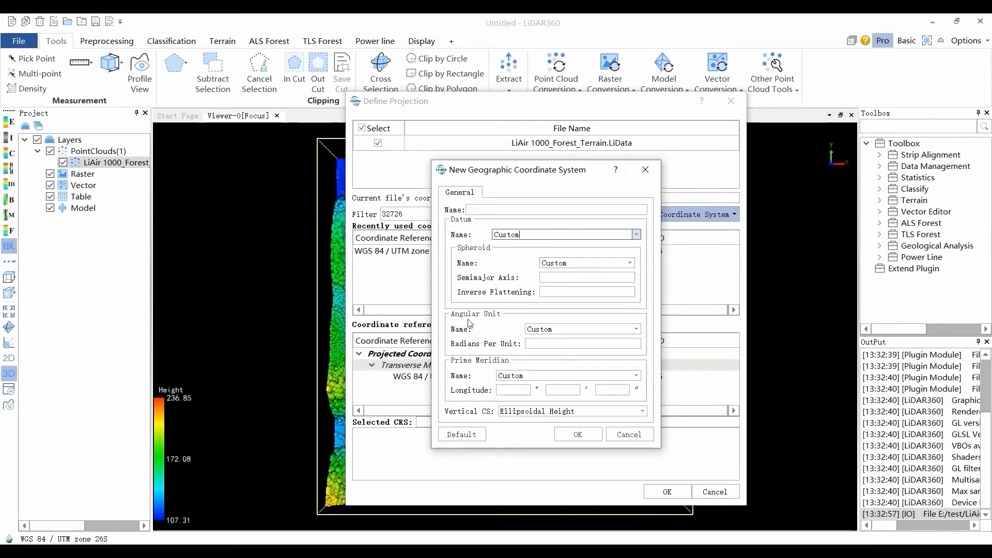
Browse the angular unit and prime meridian options of the new geographic coordinate system, and discard the definition
left_click(562, 329)
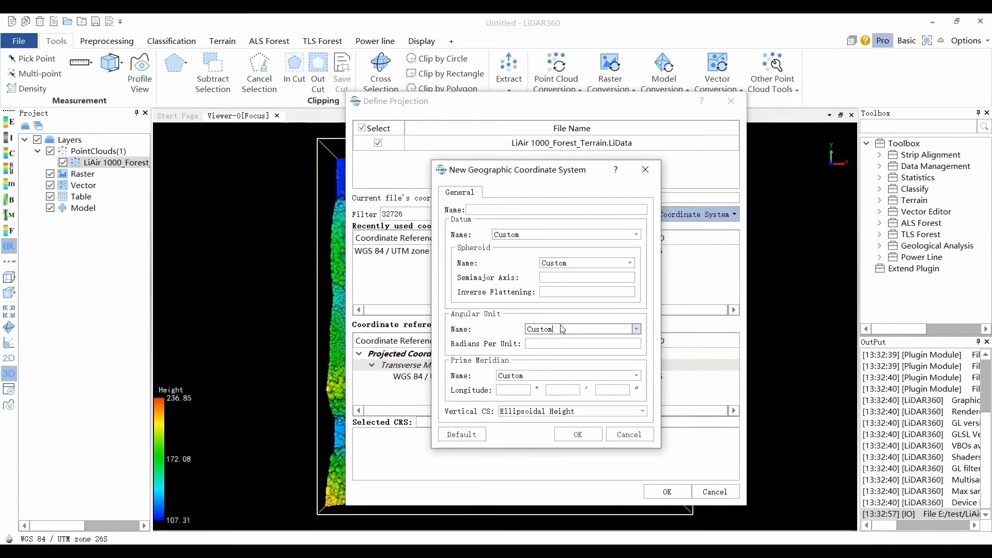
left_click(637, 331)
left_click_drag(635, 363, 635, 392)
left_click(637, 329)
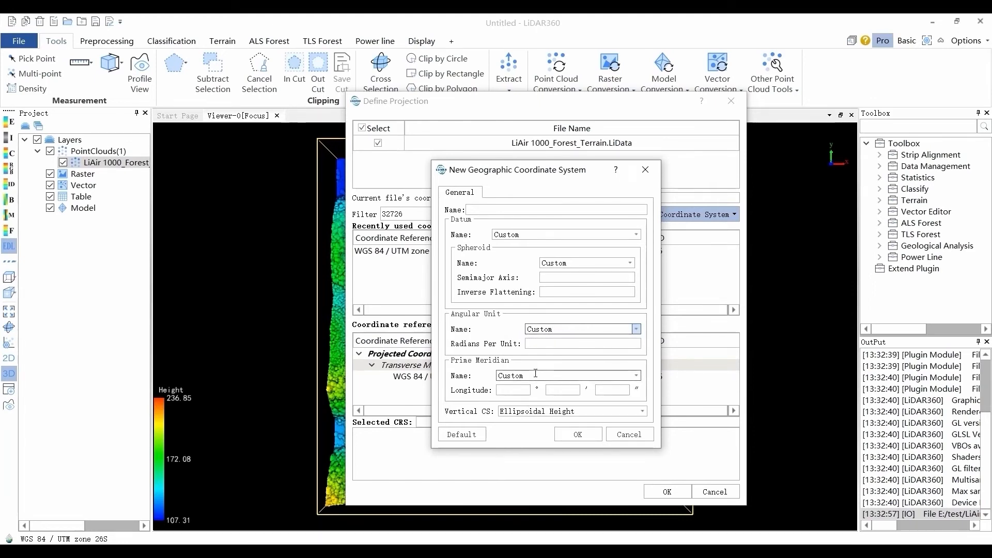
left_click(637, 377)
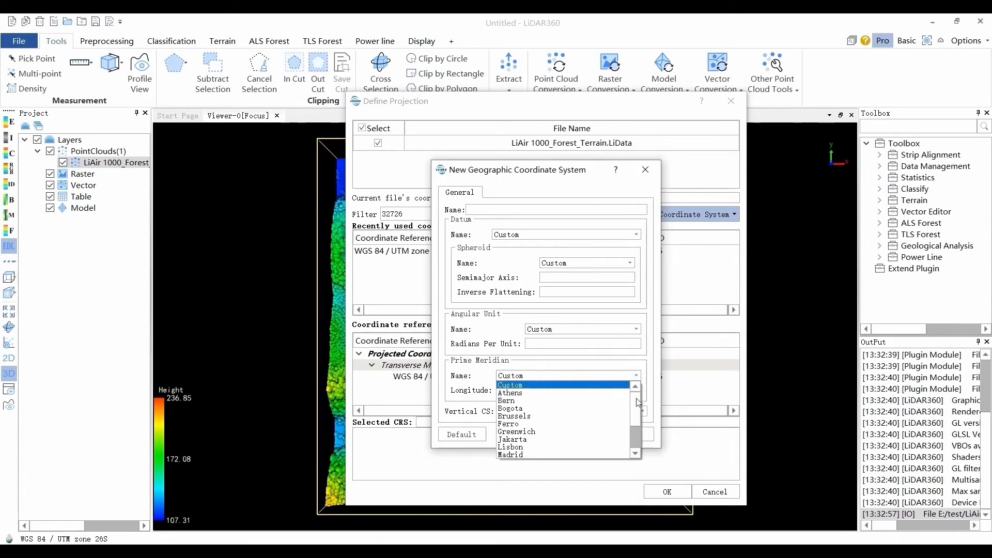
left_click_drag(636, 397, 634, 427)
left_click(636, 377)
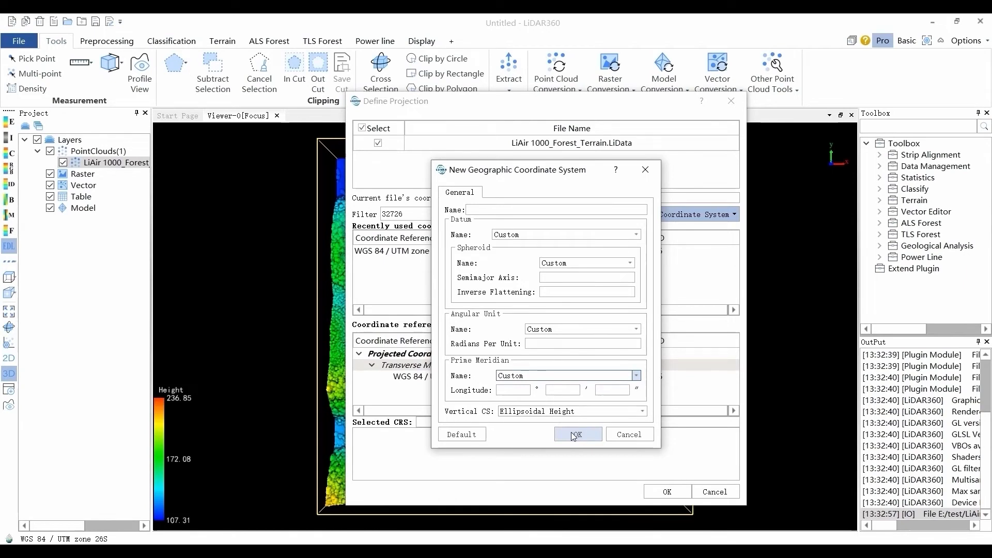
left_click(625, 434)
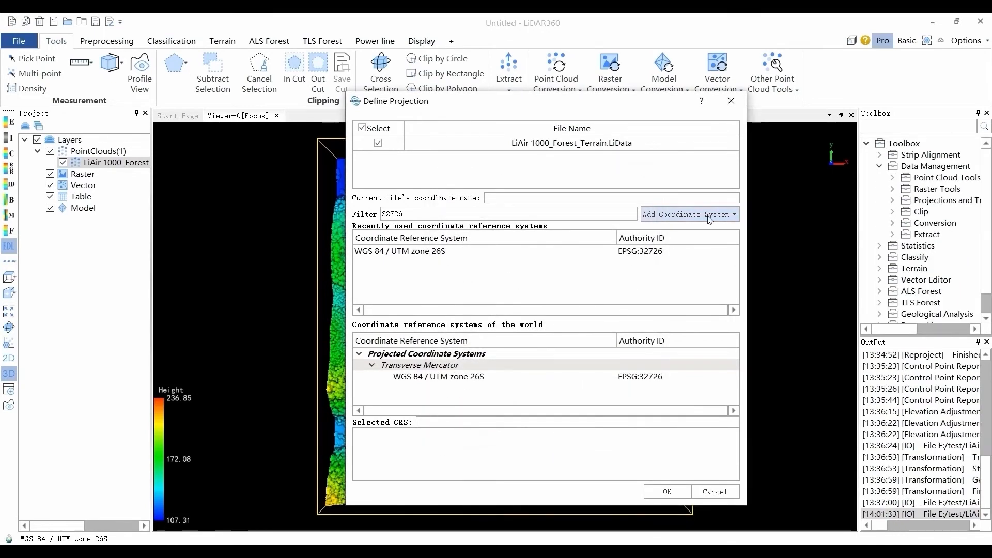
Open a new projected coordinate system definition and browse the available projection names, keeping Custom
left_click(708, 216)
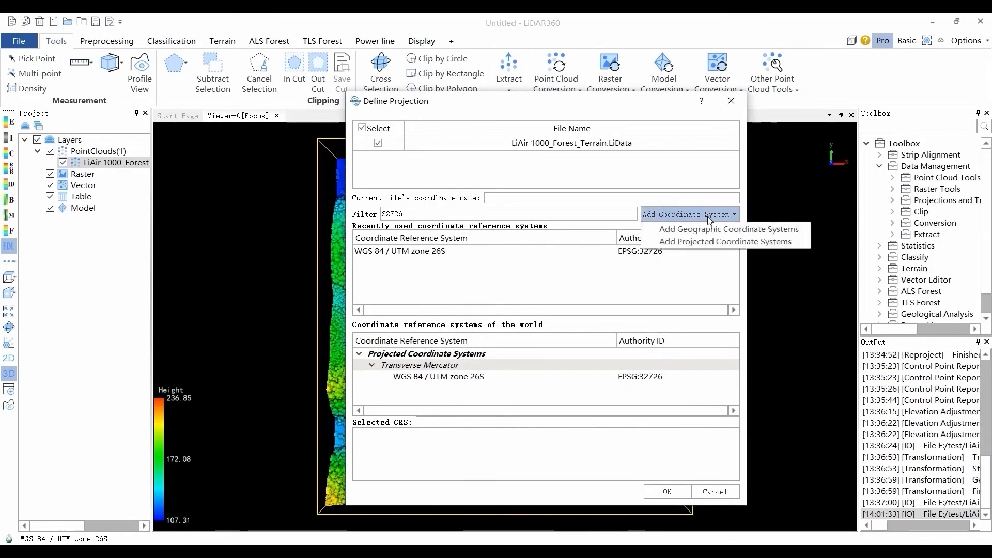
left_click(706, 244)
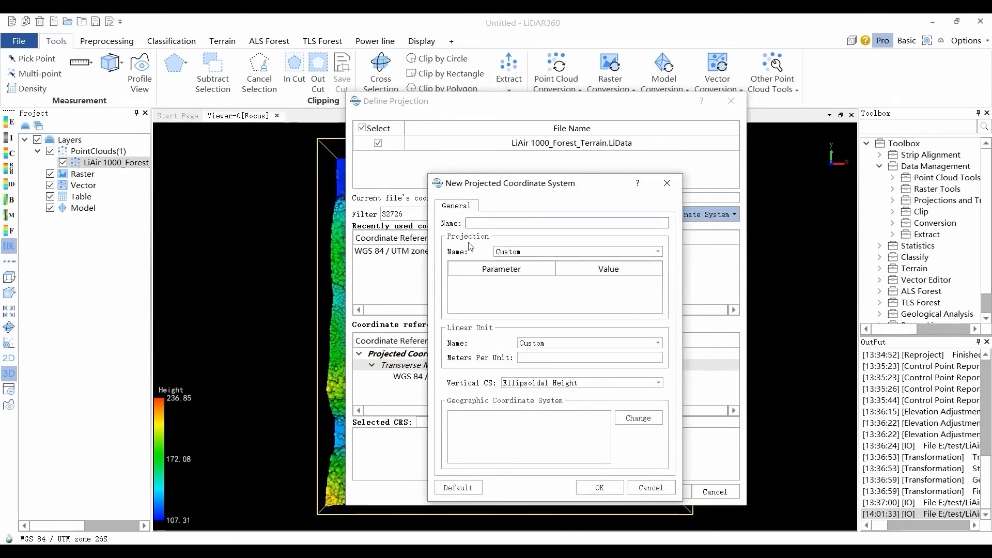
left_click(536, 250)
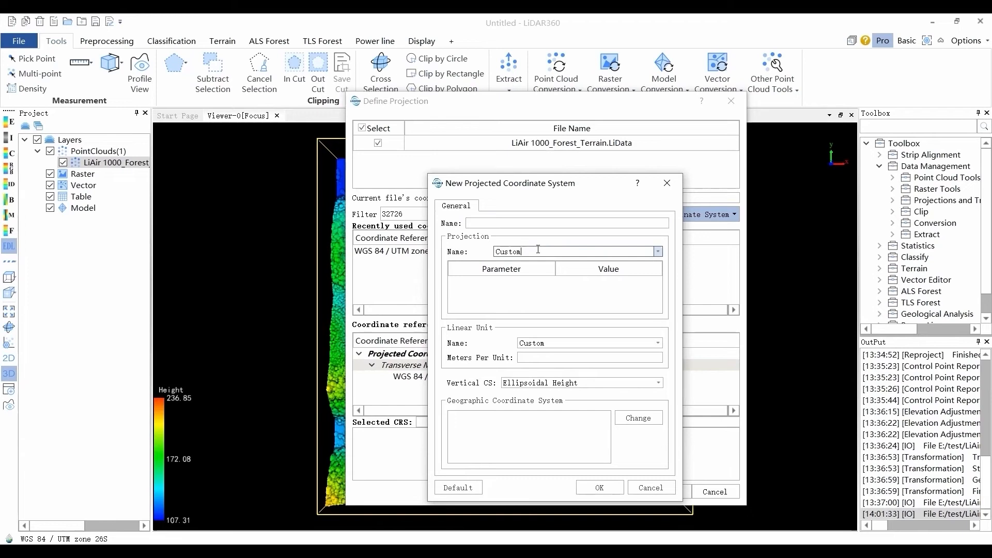
left_click(658, 251)
left_click_drag(658, 272, 657, 315)
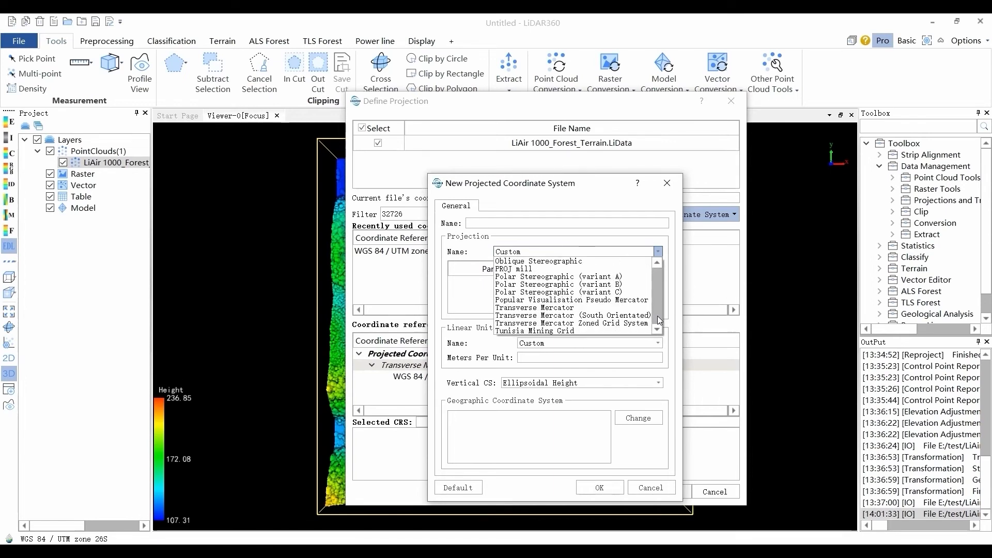
left_click(608, 250)
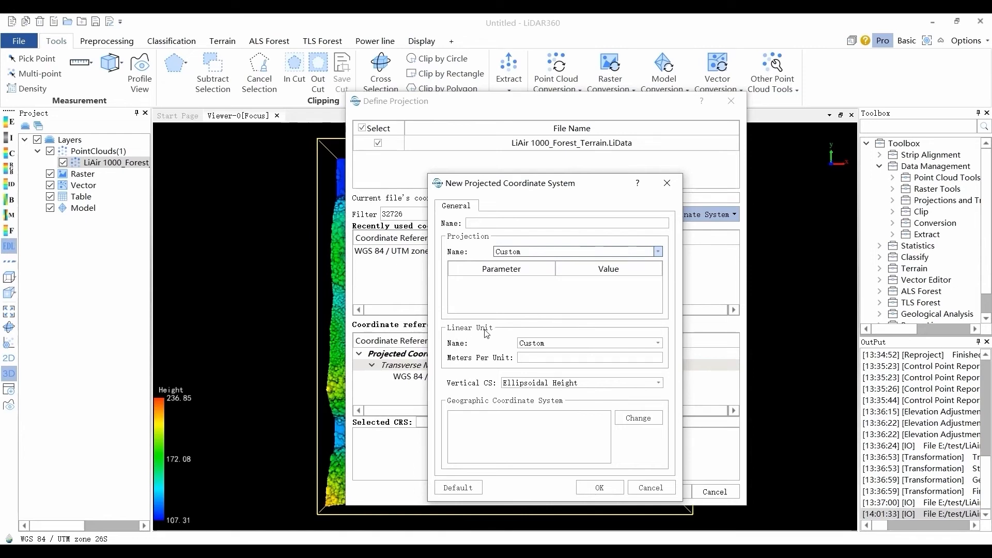
Browse the linear unit options of the new projected coordinate system, and discard the definition
left_click(592, 343)
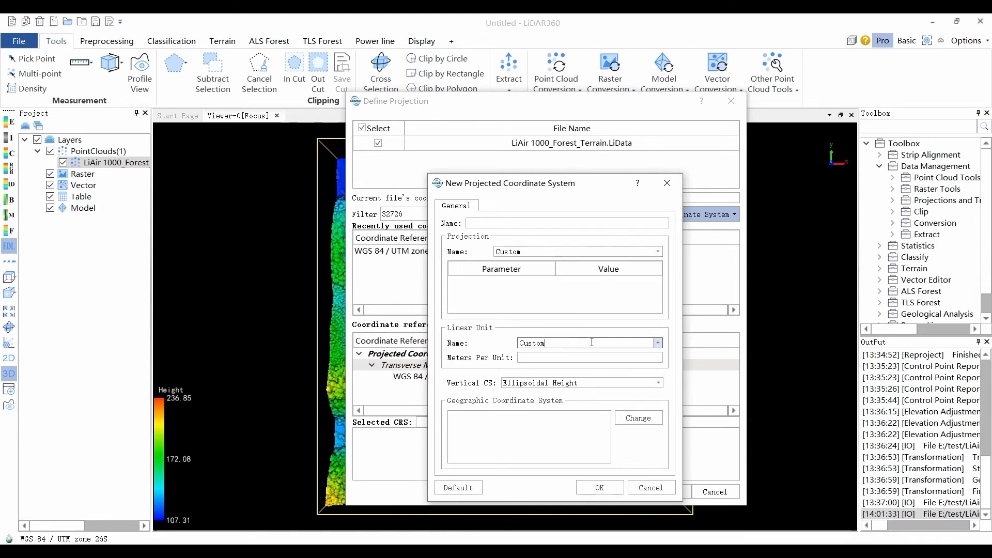
left_click(660, 344)
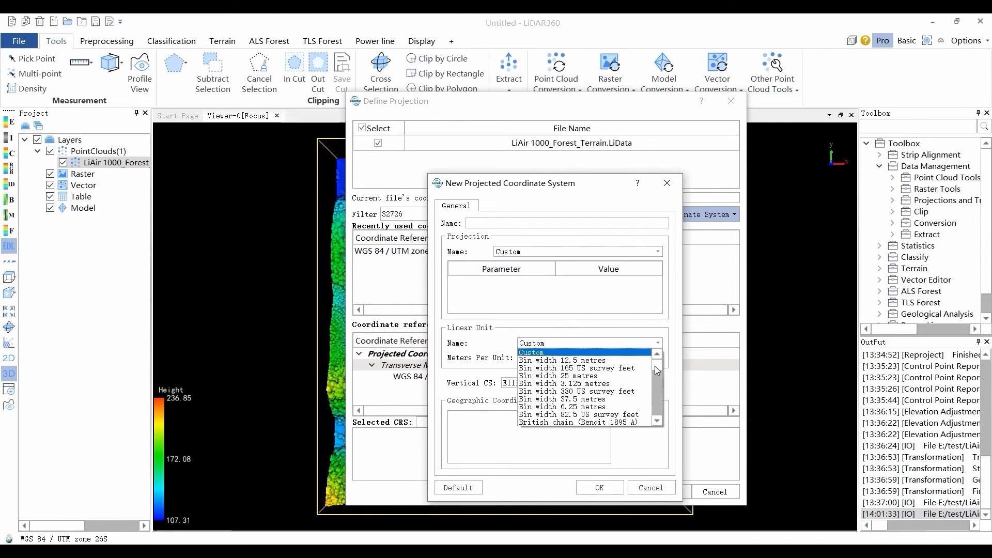
left_click_drag(655, 365, 656, 414)
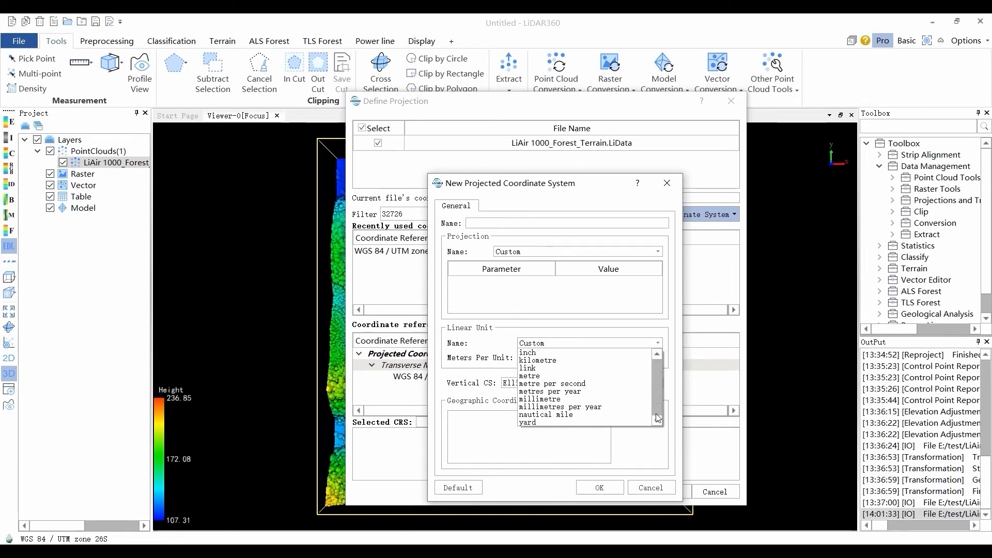
left_click(665, 344)
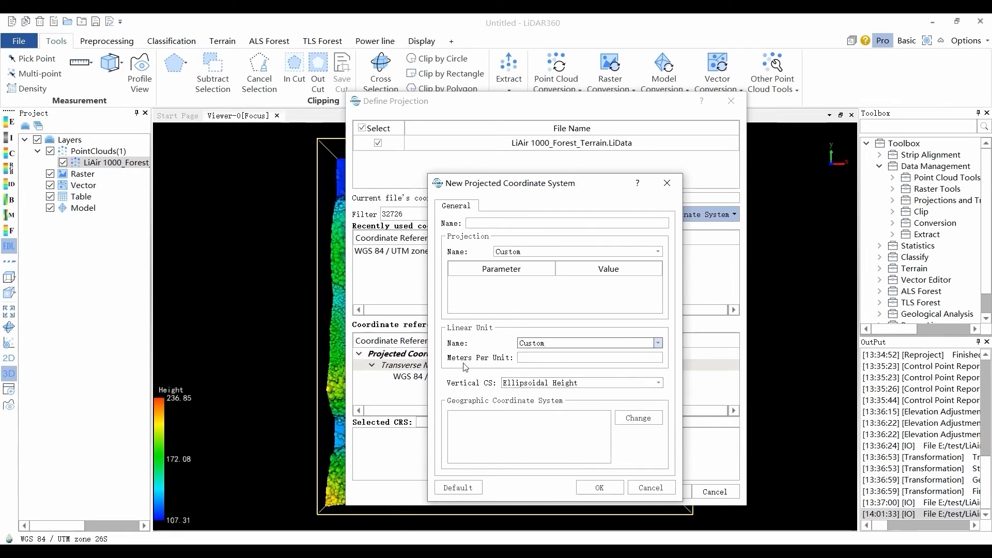
left_click(524, 361)
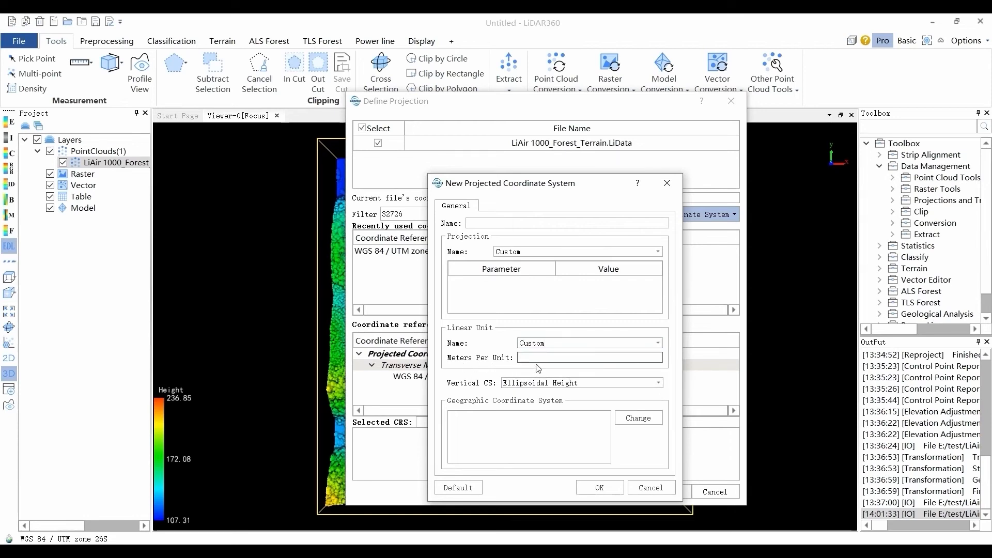
left_click(609, 486)
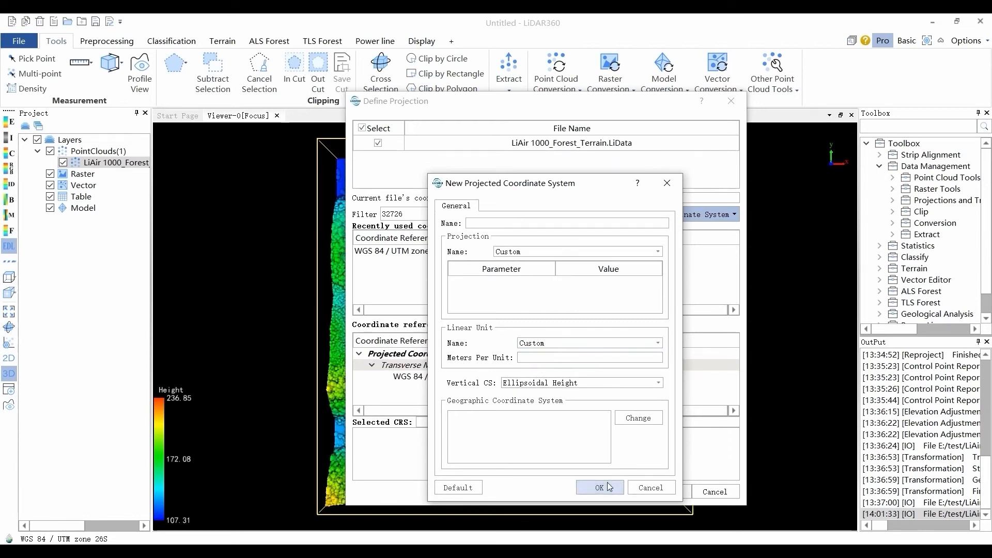
left_click(646, 488)
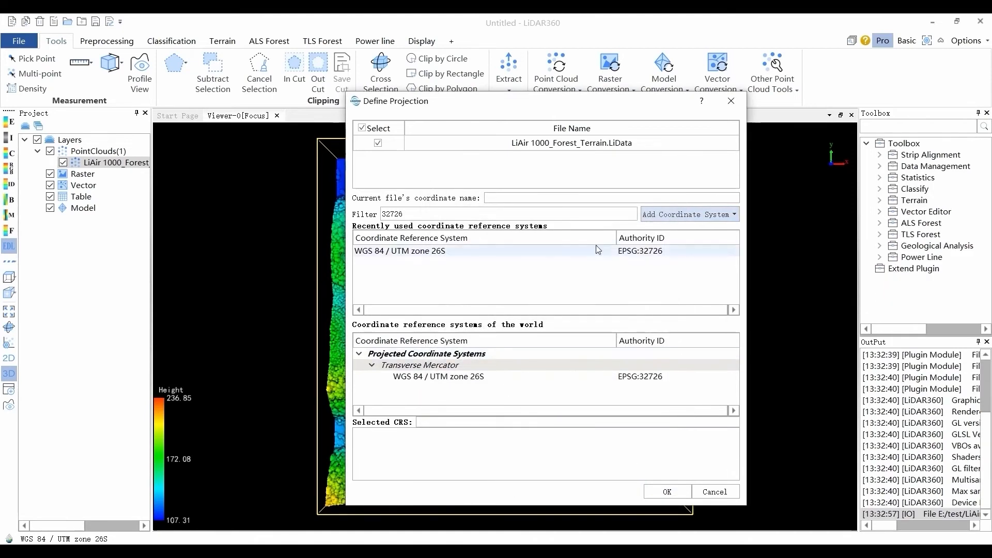
Define the forest point cloud's projection as WGS 84 / UTM zone 26S (EPSG:32726)
left_click(471, 211)
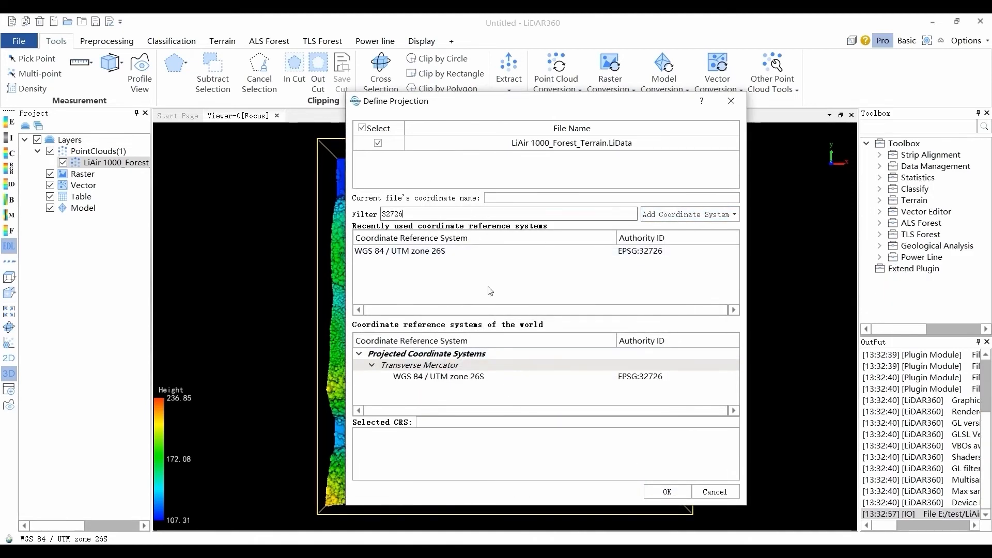
left_click(480, 377)
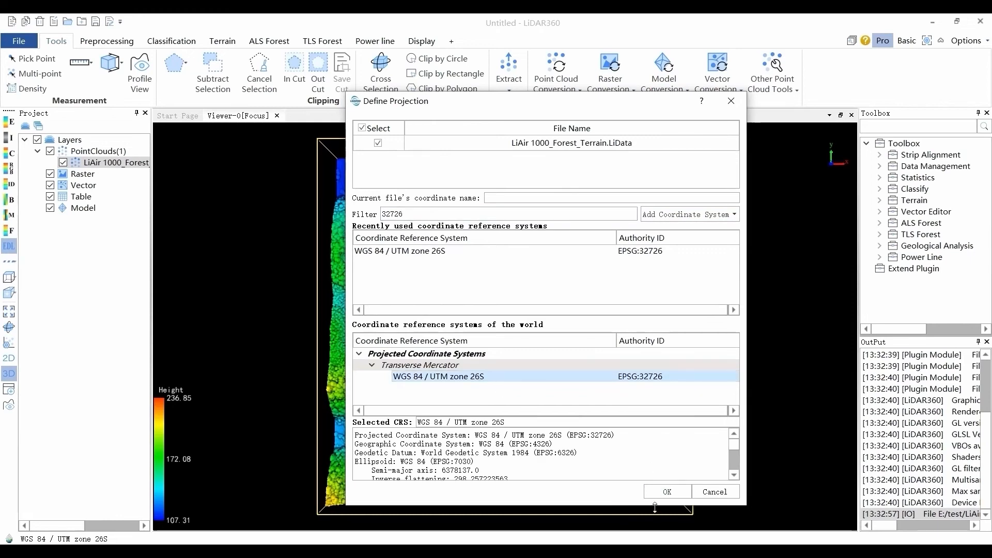
left_click(667, 492)
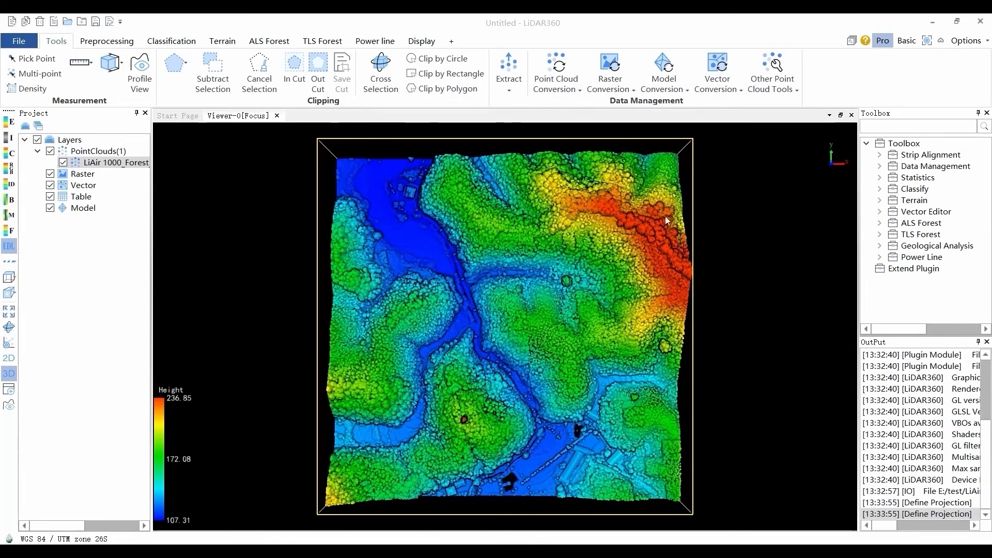
Start a reprojection of the forest point cloud using seven parameters, accepting zero for all seven values
left_click(785, 89)
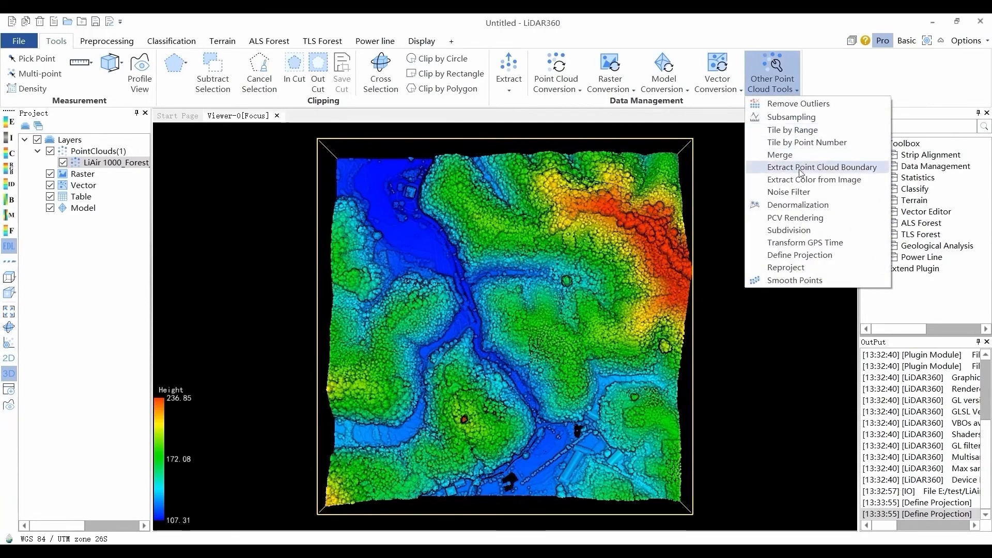
left_click(789, 271)
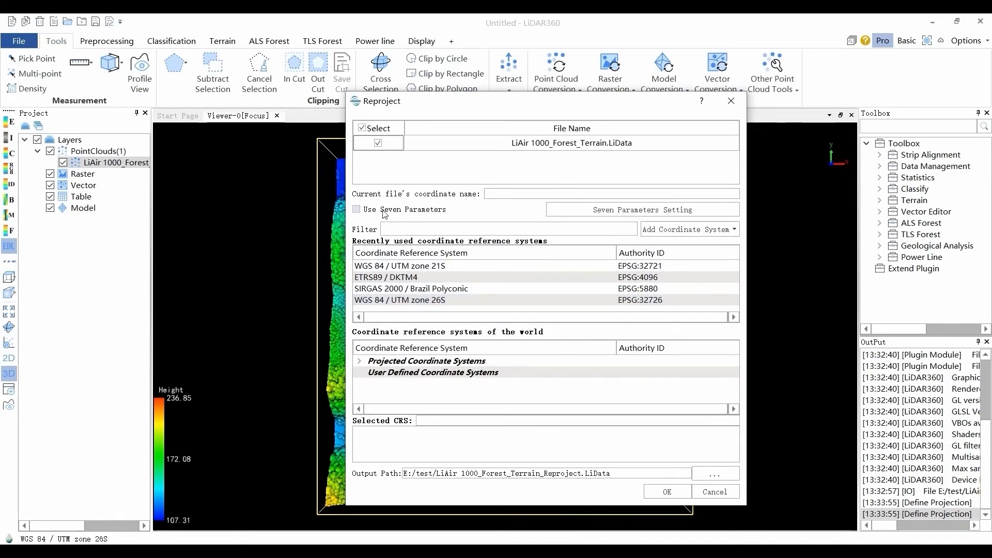
left_click(357, 209)
left_click(552, 211)
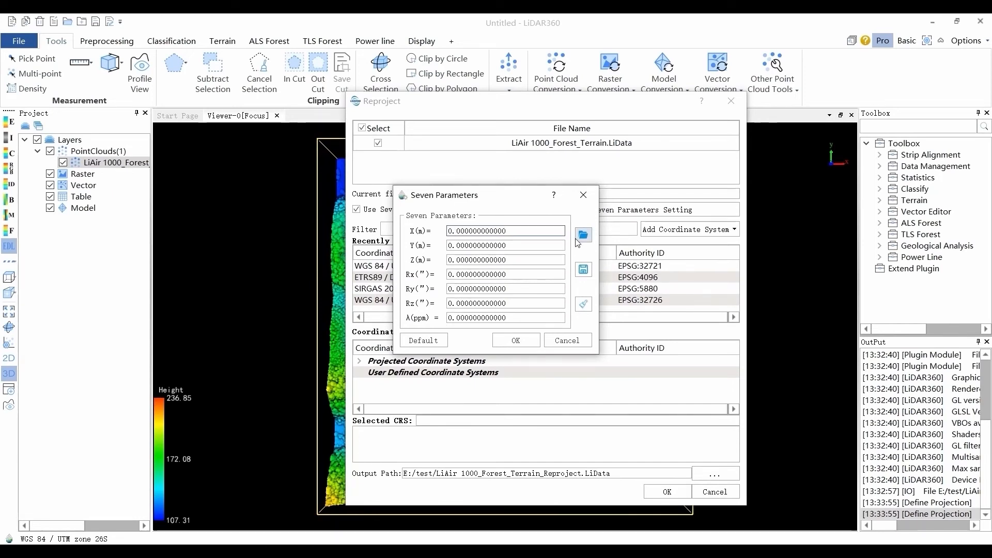
left_click(527, 342)
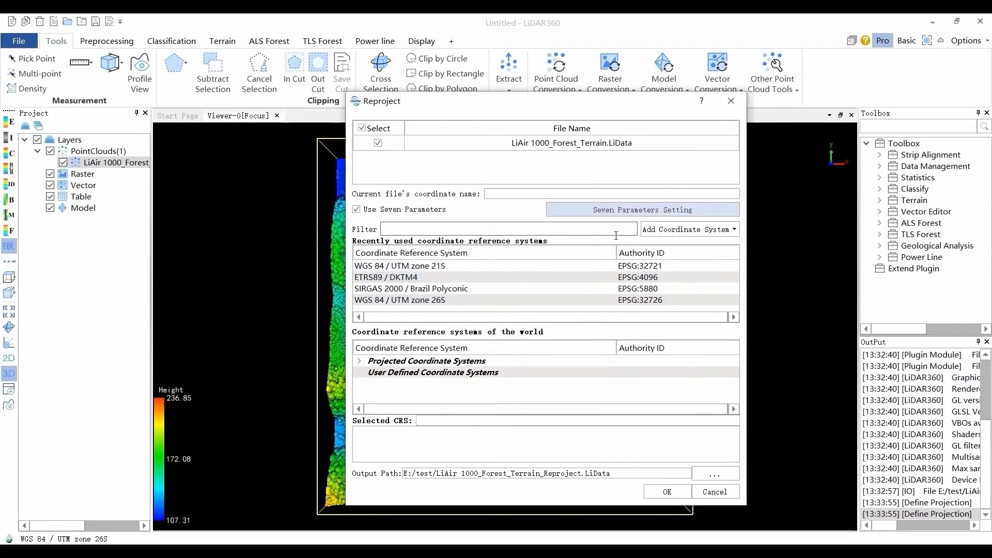
Reproject the forest point cloud to SIRGAS 2000 / Brazil Polyconic (EPSG:5880) without adding the result to the project
left_click(405, 231)
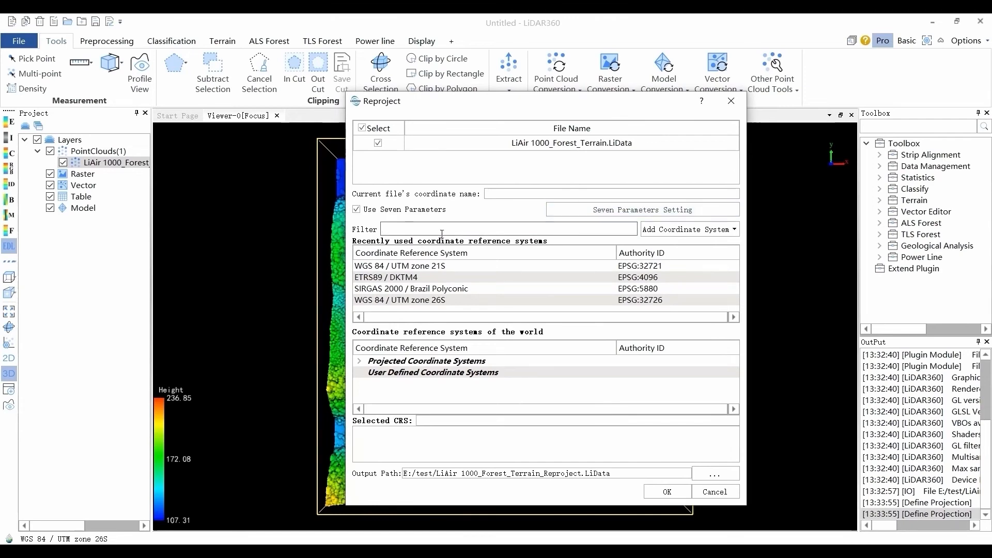
type("32726")
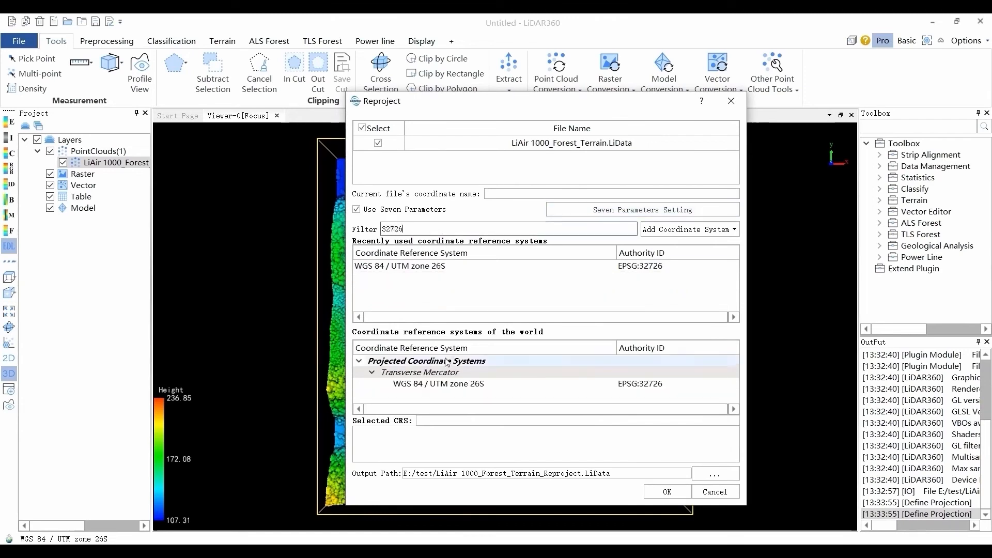
double_click(391, 229)
type("5")
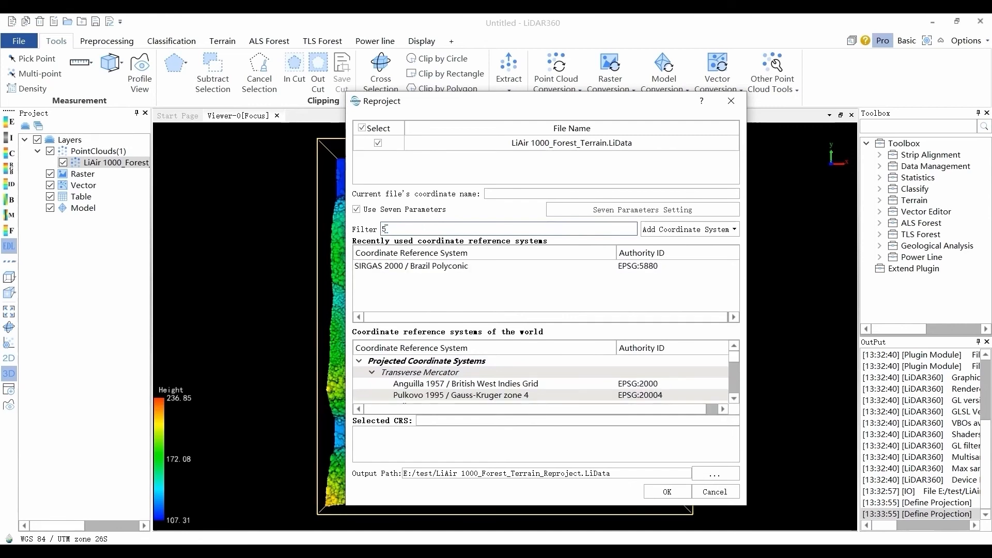
type("880")
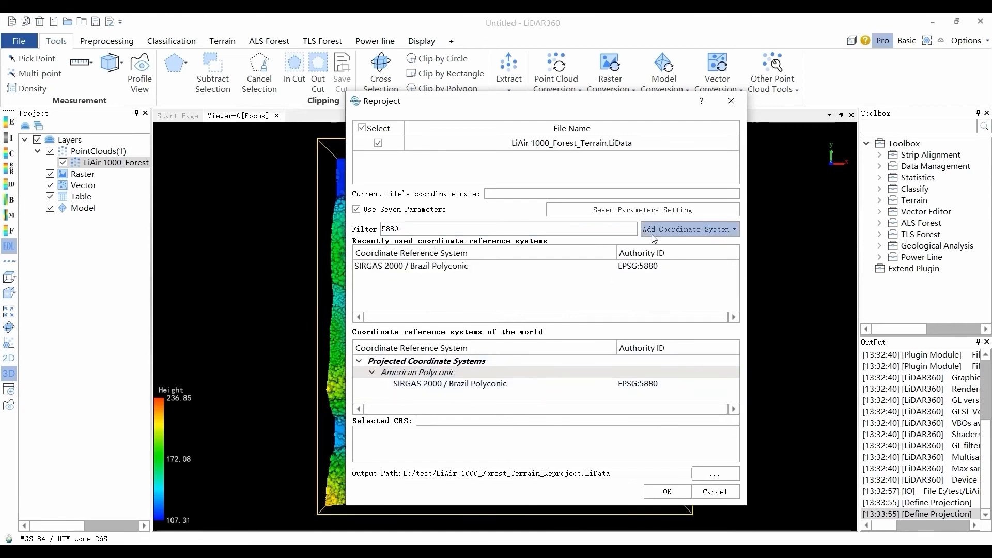
left_click(688, 230)
left_click(672, 229)
left_click(471, 384)
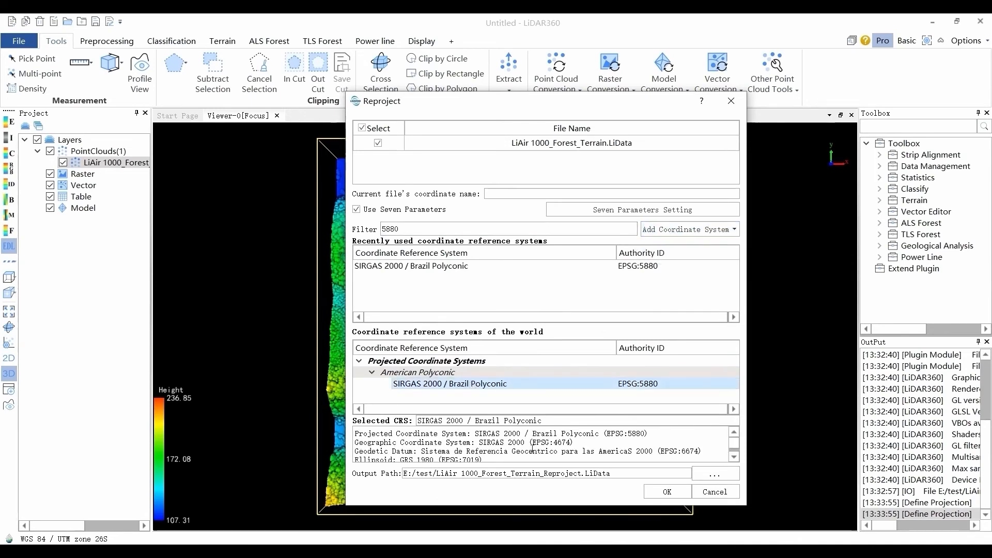
left_click(663, 494)
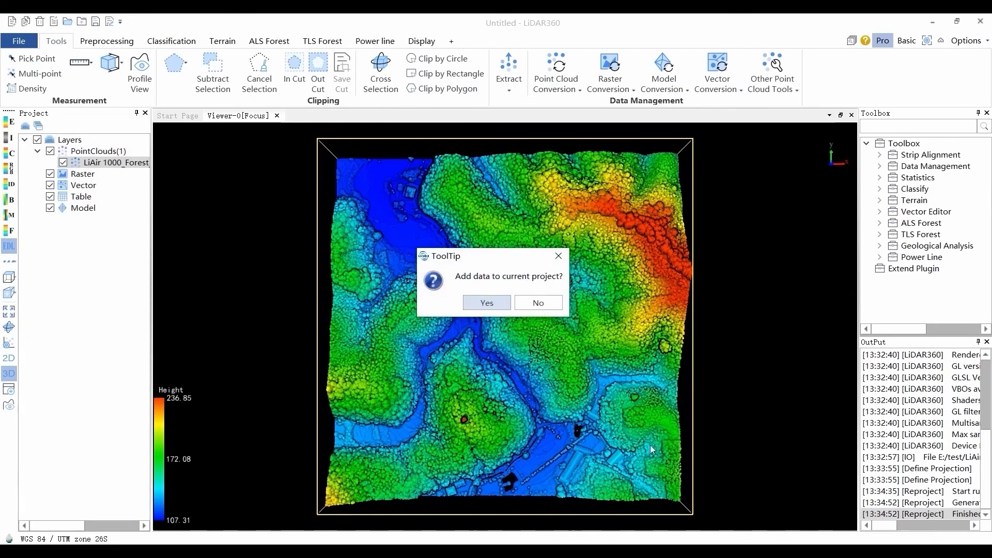
left_click(552, 303)
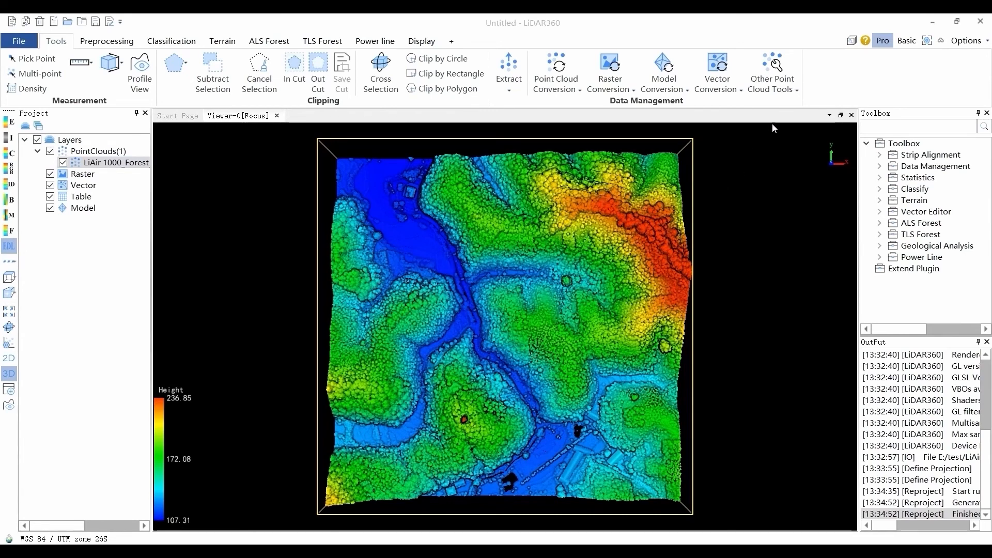
Examine the input file and output path settings of the Elevation Adjustment tool, and close it without running
left_click(879, 166)
left_click(892, 200)
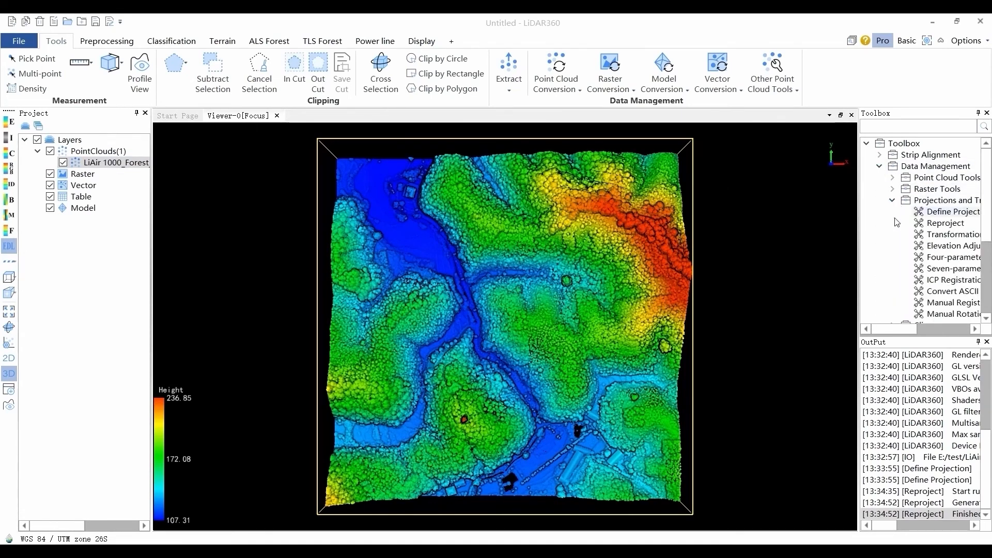
left_click_drag(899, 329, 925, 329)
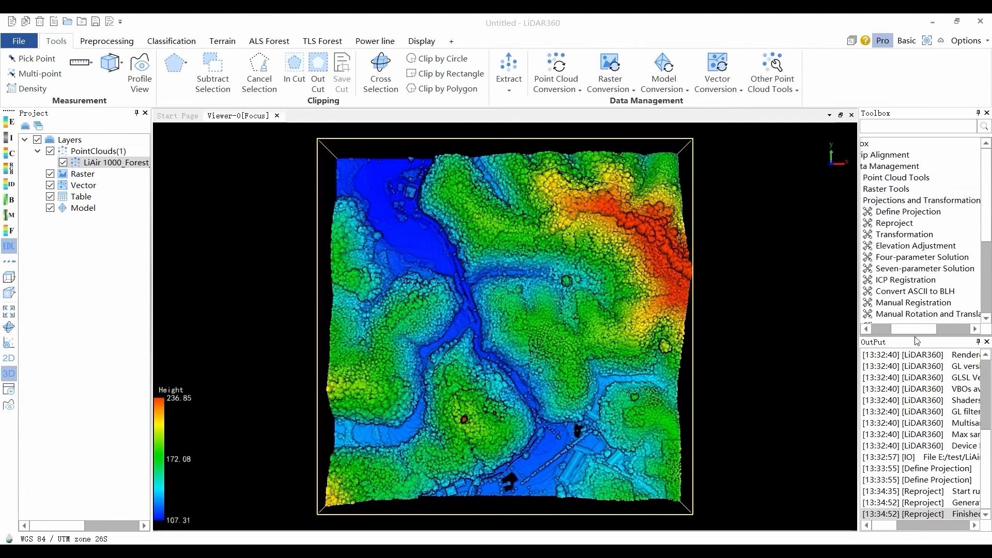
double_click(913, 248)
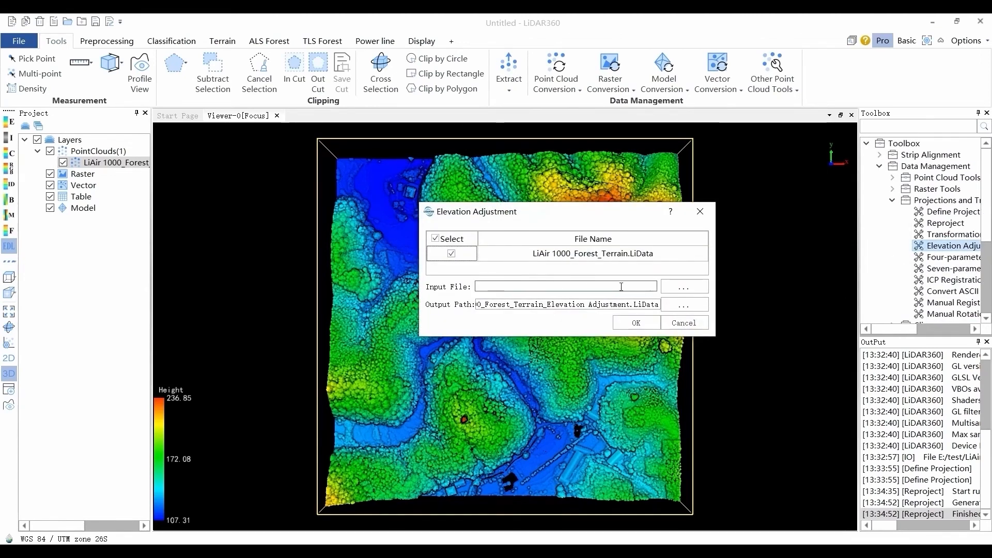
left_click(684, 322)
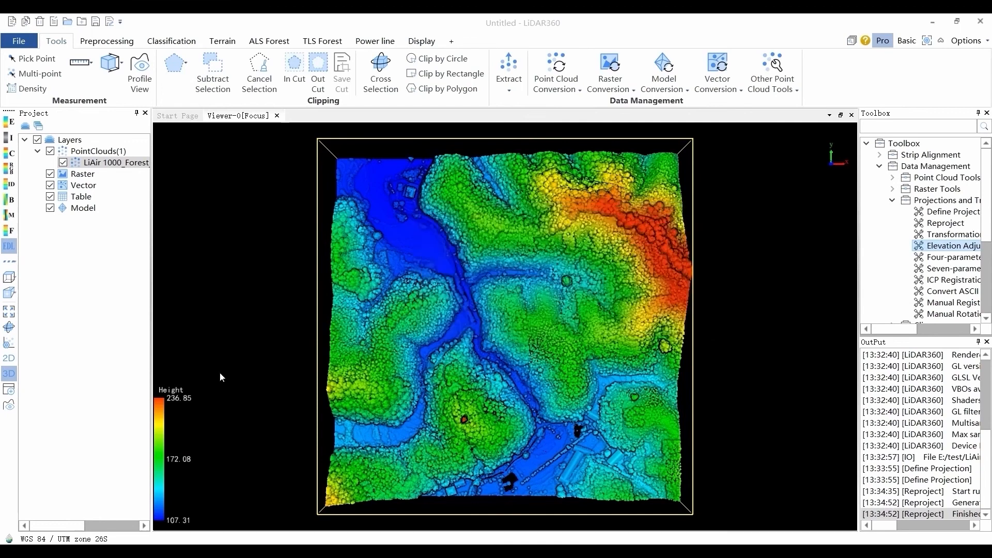
Calculate a control point report for the forest point cloud from control points.txt, ignoring the index column, and review the elevation differences
left_click(107, 41)
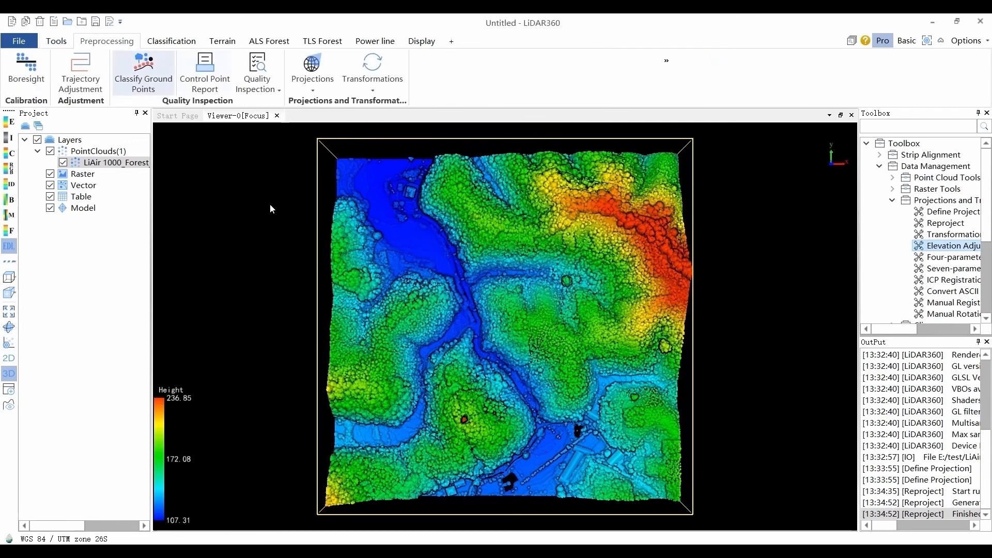
left_click(218, 87)
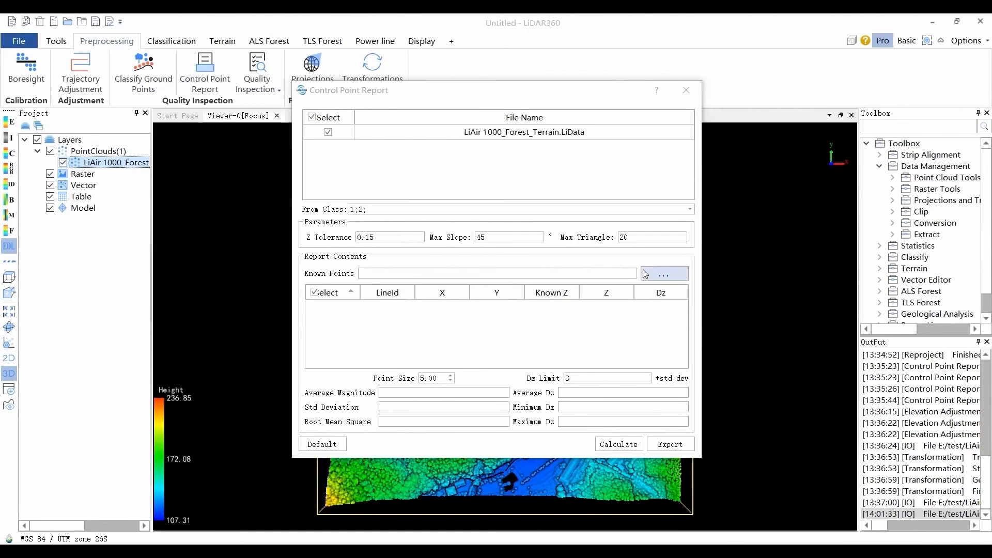
left_click(664, 274)
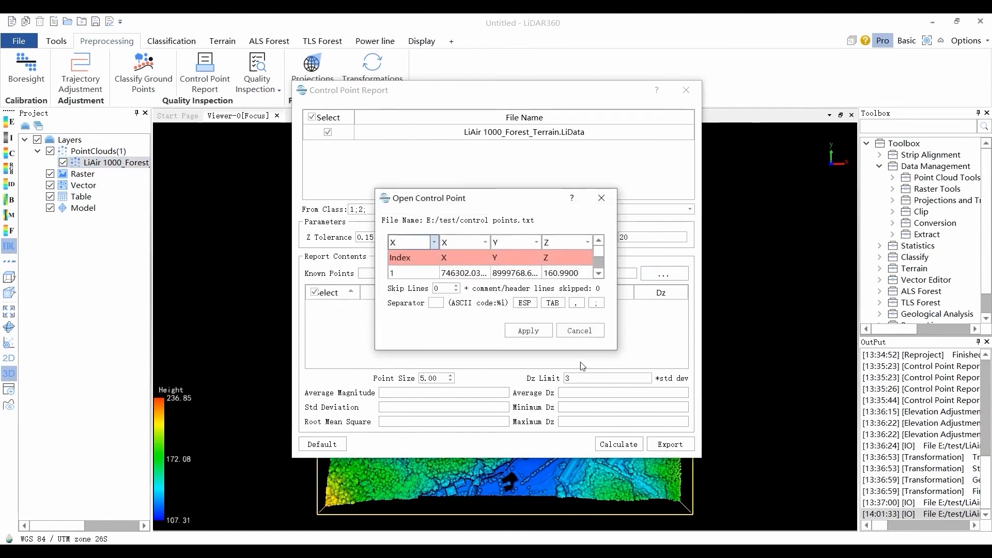
left_click(436, 243)
left_click(413, 289)
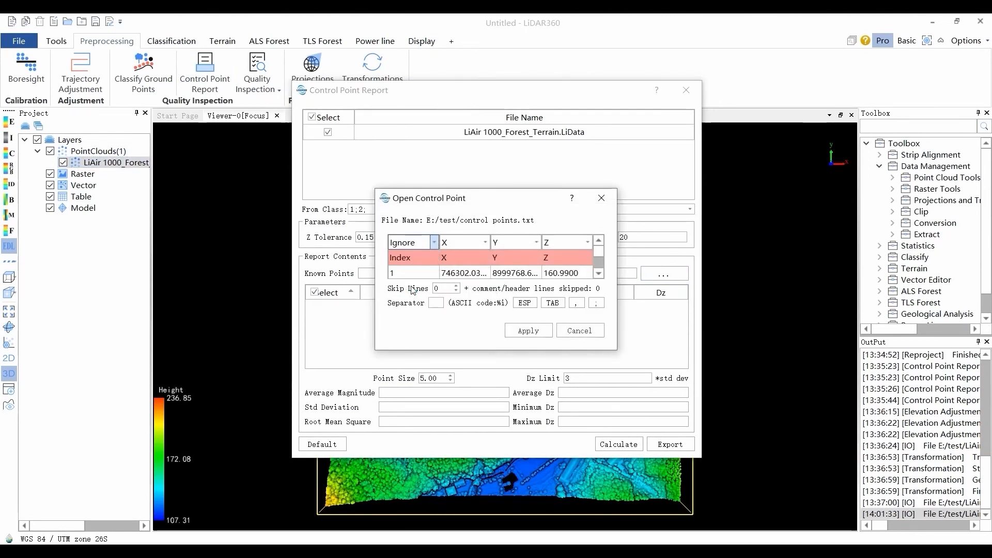
left_click(527, 331)
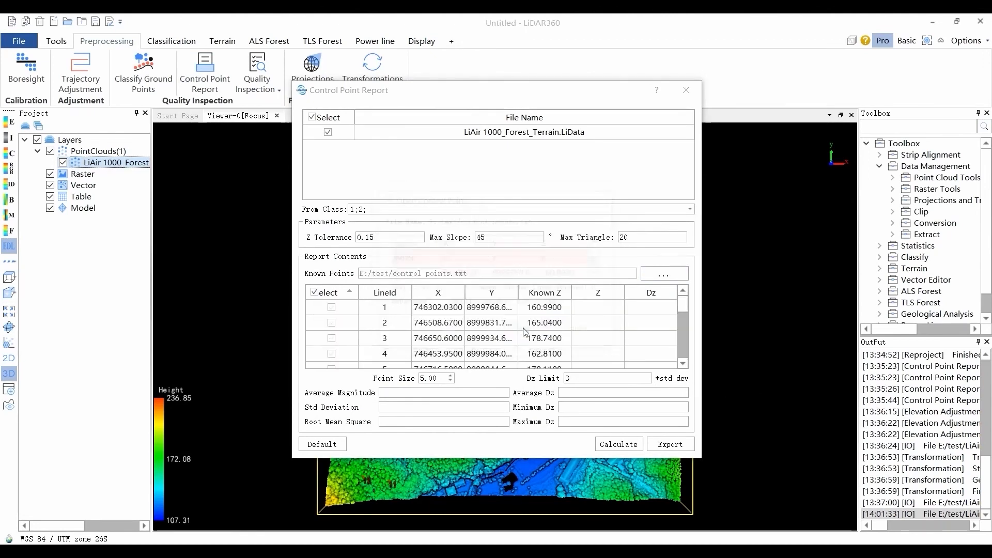
left_click(633, 445)
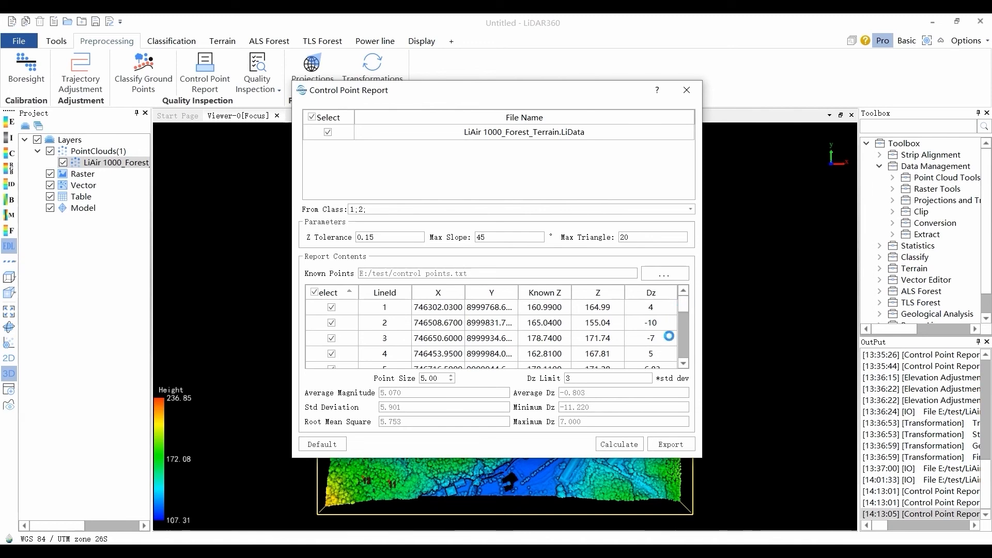
left_click_drag(681, 307, 679, 360)
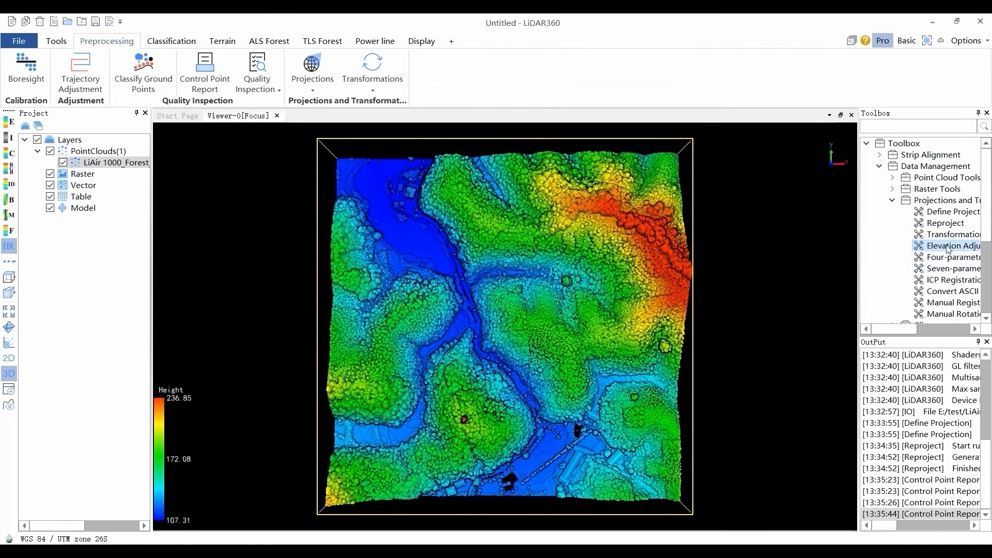
Adjust the forest point cloud's elevation using _ControlReport.txt as the input file, and add the result to the project
double_click(954, 246)
left_click(681, 286)
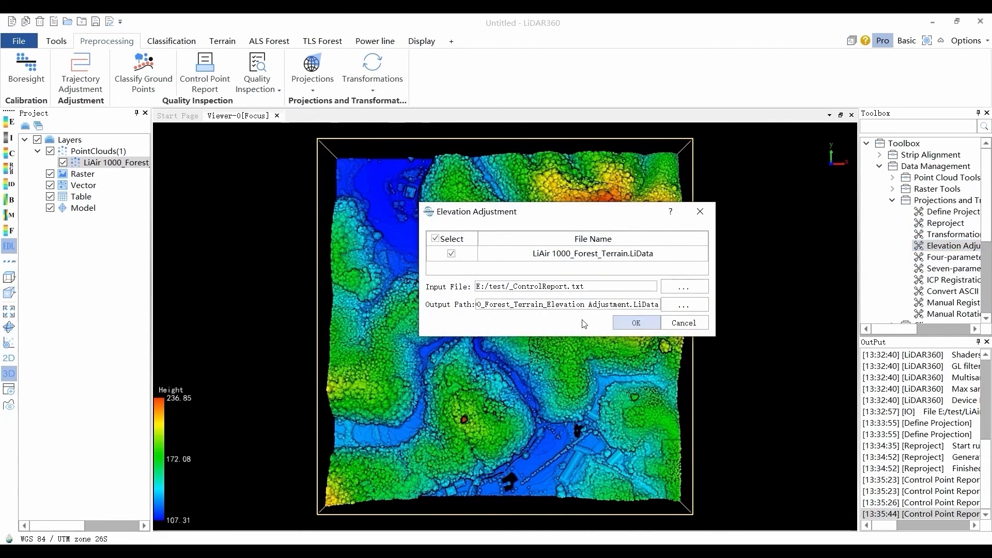
left_click(636, 324)
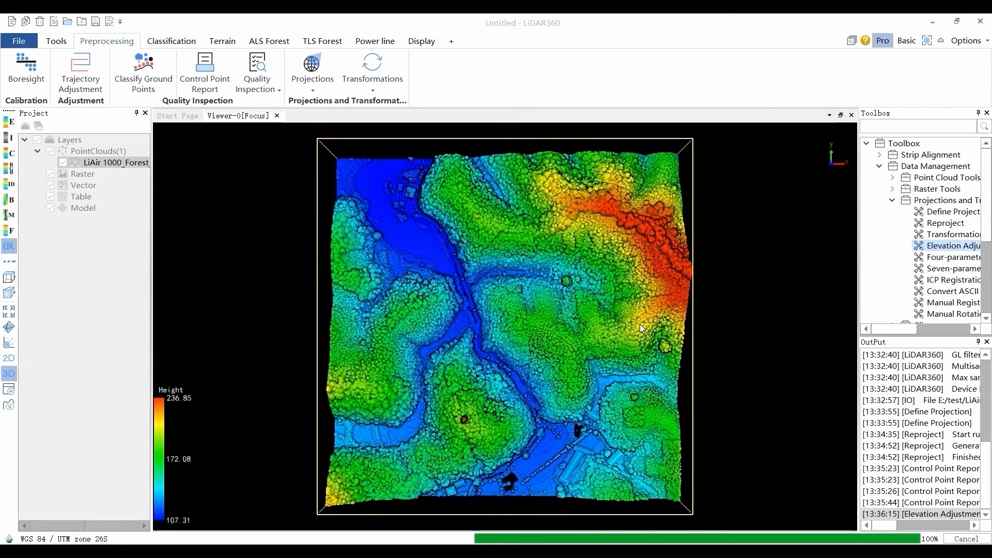
left_click(499, 304)
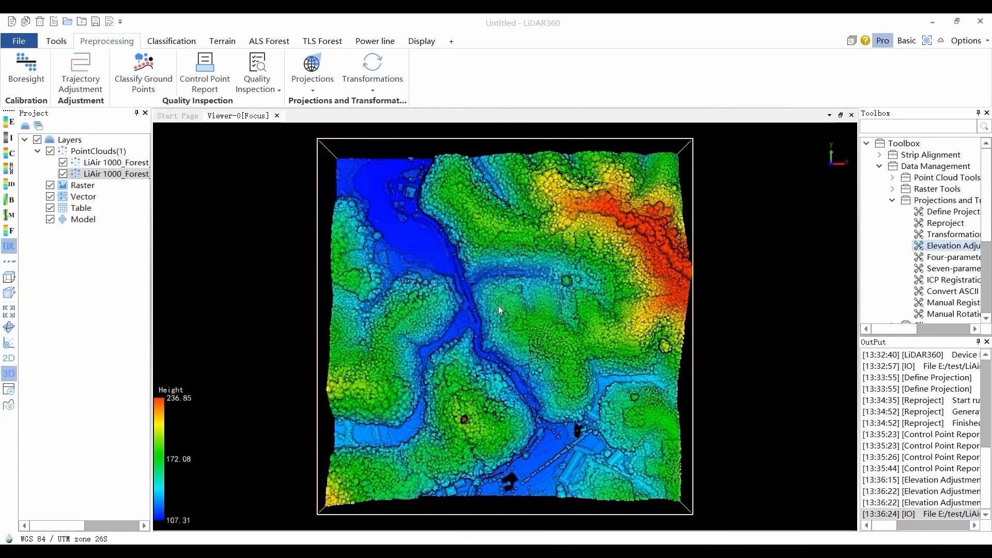
Hide the original forest point cloud and remove it from the project, keeping the elevation-adjusted one
left_click(63, 174)
right_click(86, 177)
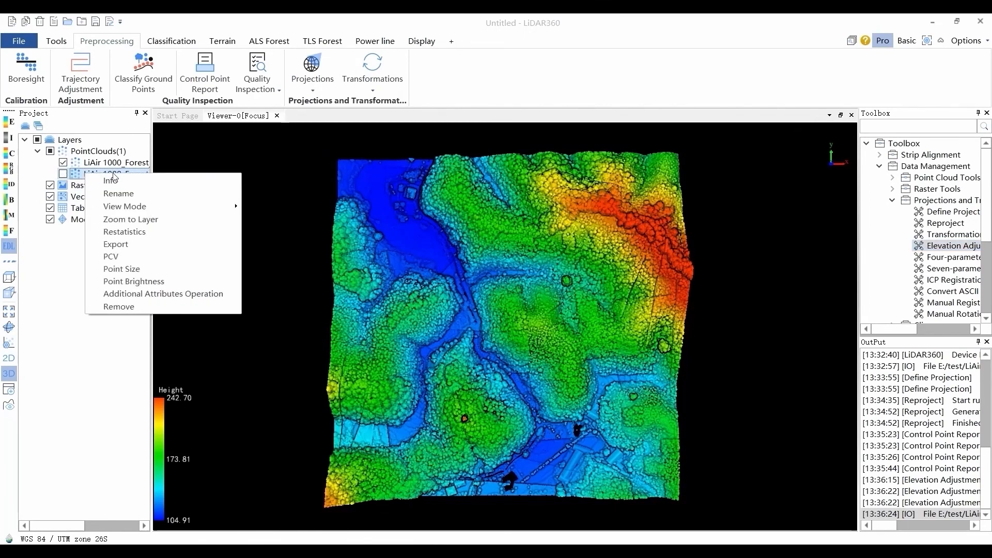
left_click(127, 306)
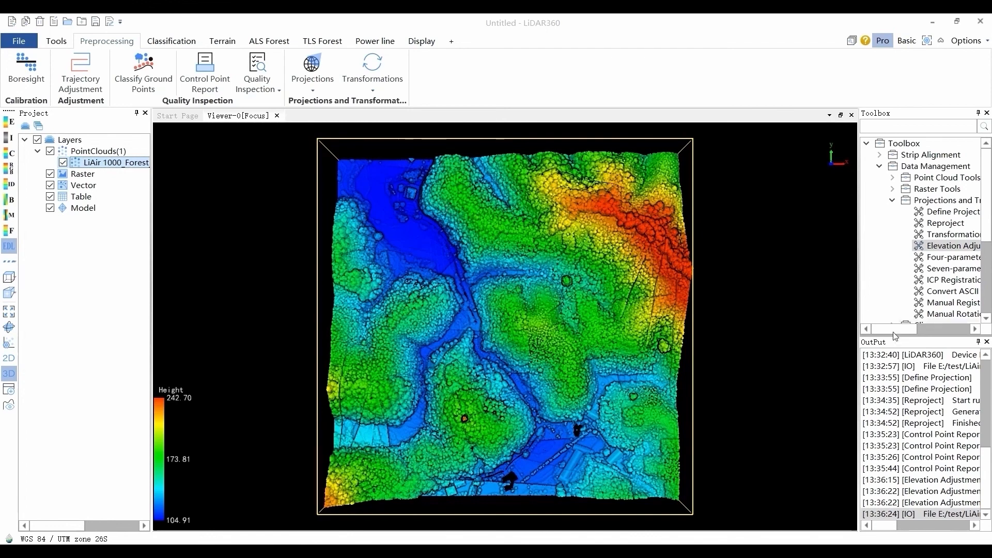
Open a Transformation of the elevation-adjusted point cloud and browse the transformation types, keeping Linear
left_click_drag(901, 331, 913, 330)
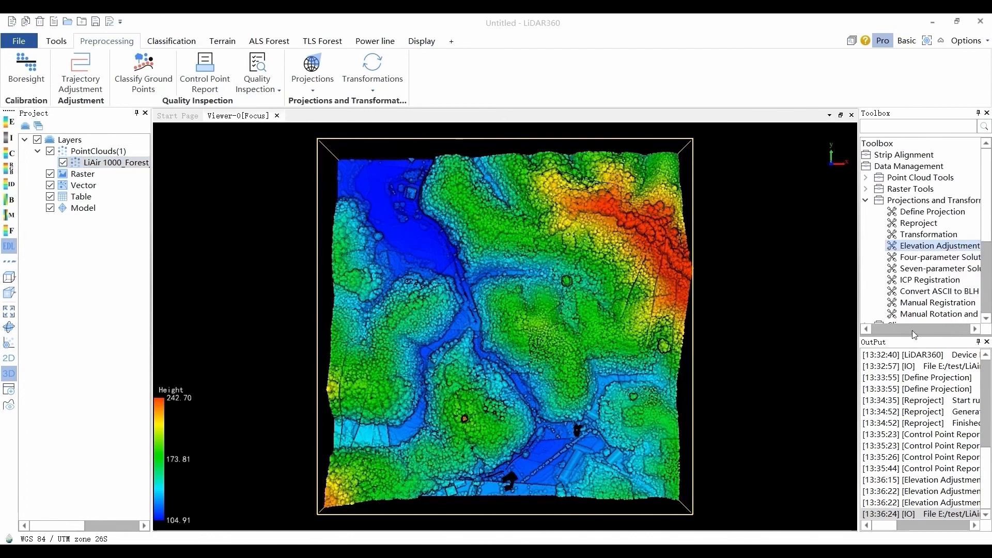
left_click(929, 235)
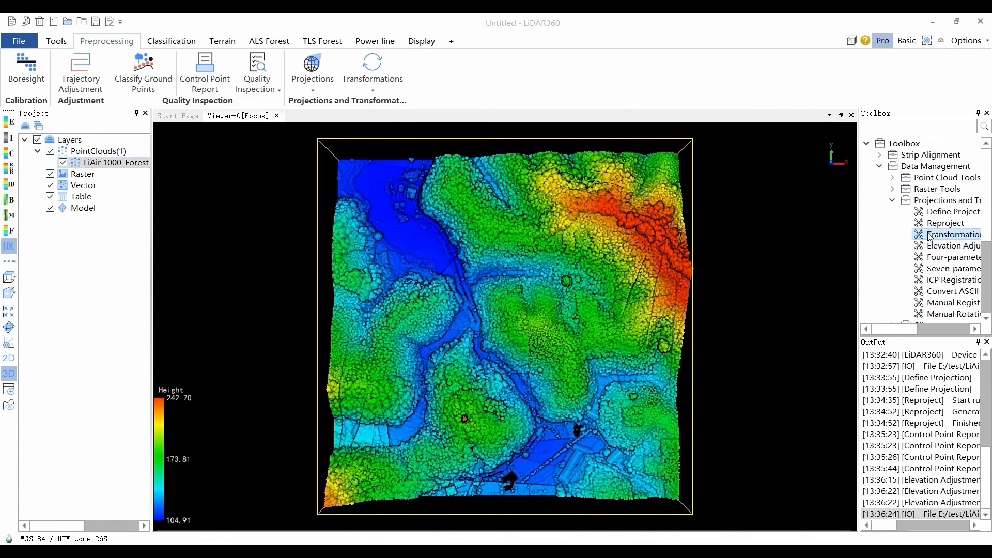
double_click(928, 235)
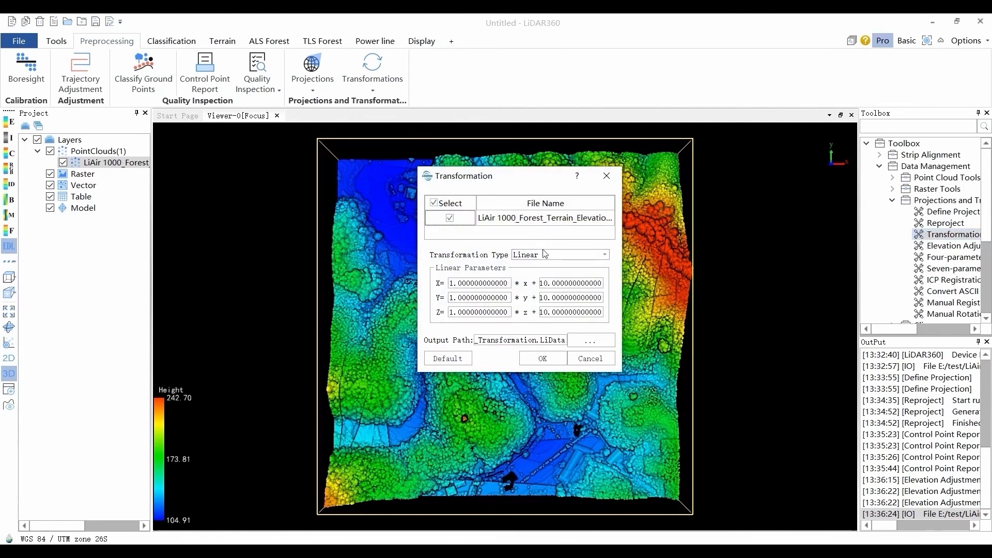
left_click(611, 254)
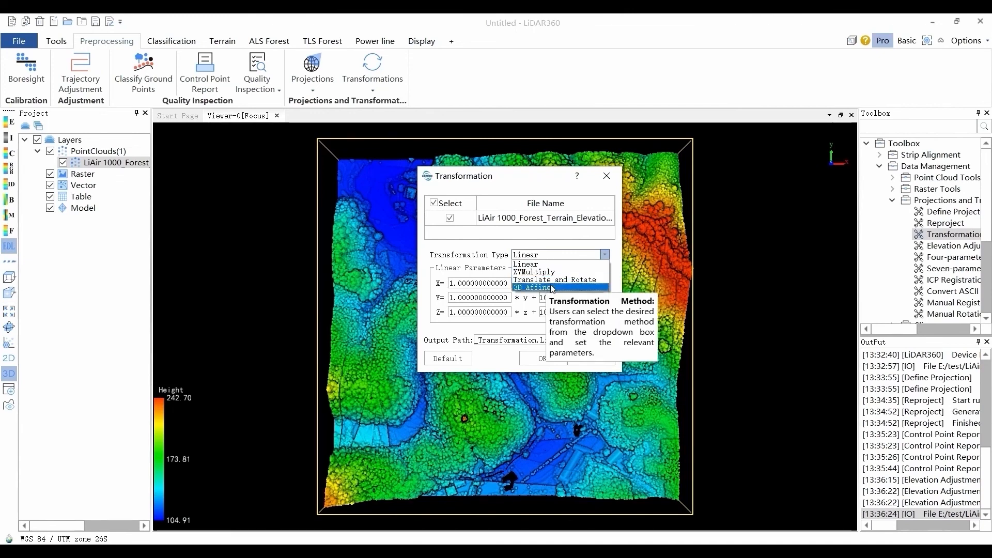
left_click(586, 264)
Apply the linear transformation with X, Y and Z offsets of 20, and add the result to the project
left_click(551, 283)
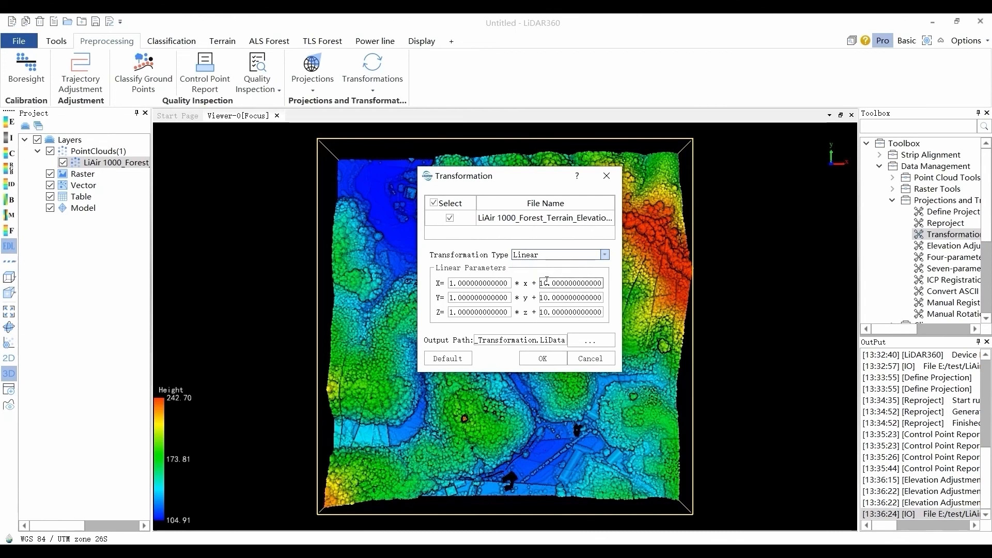
type("2")
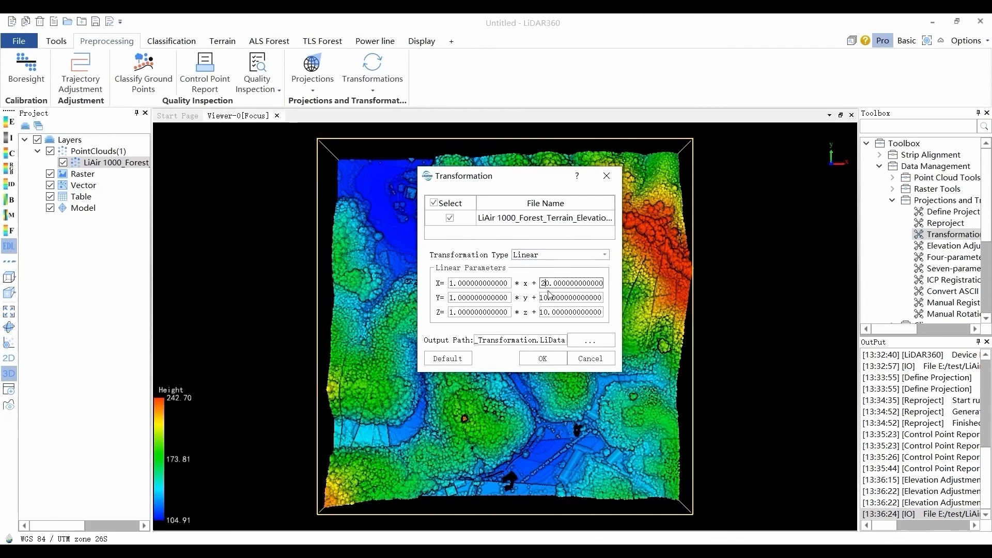
left_click(544, 297)
key("BackSpace")
type("2")
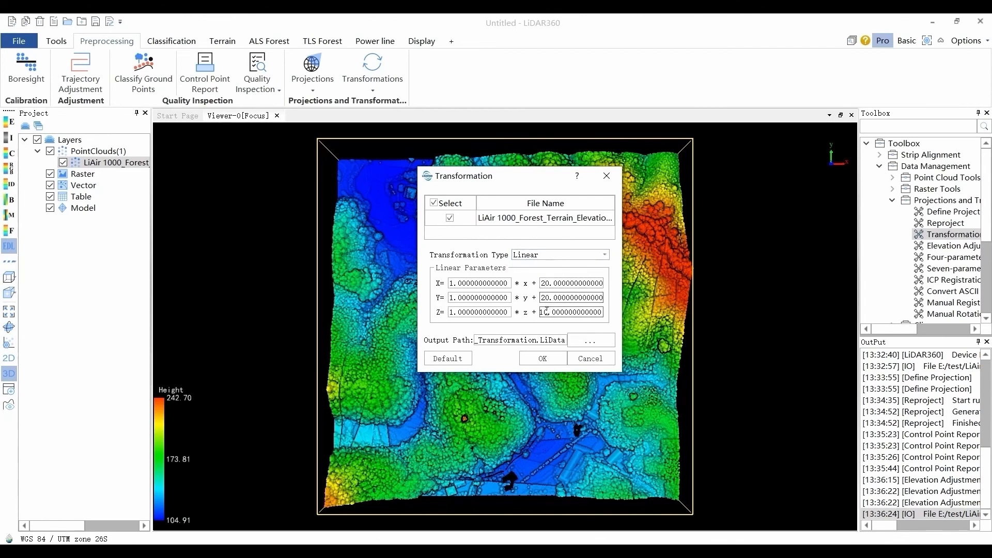
key("BackSpace")
type("2")
left_click(537, 352)
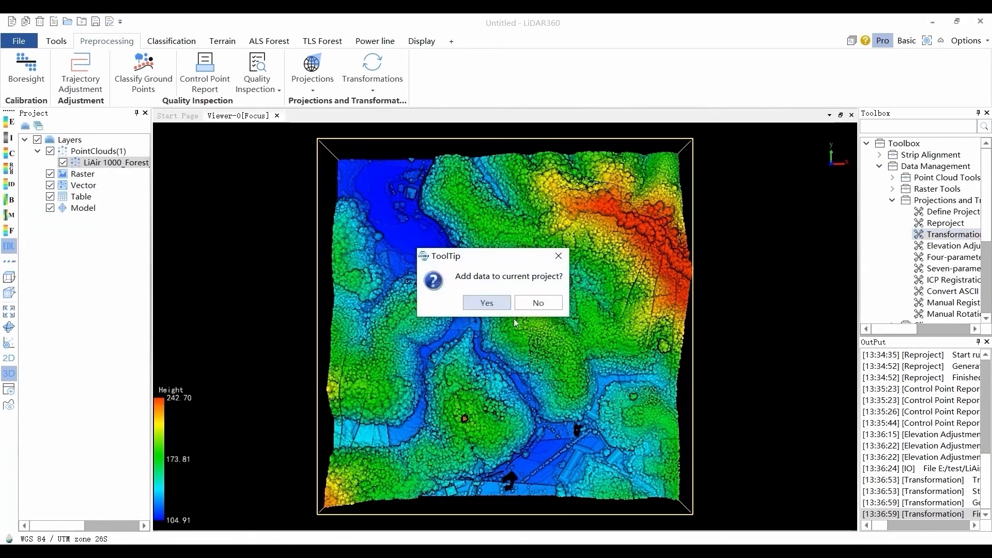
left_click(487, 303)
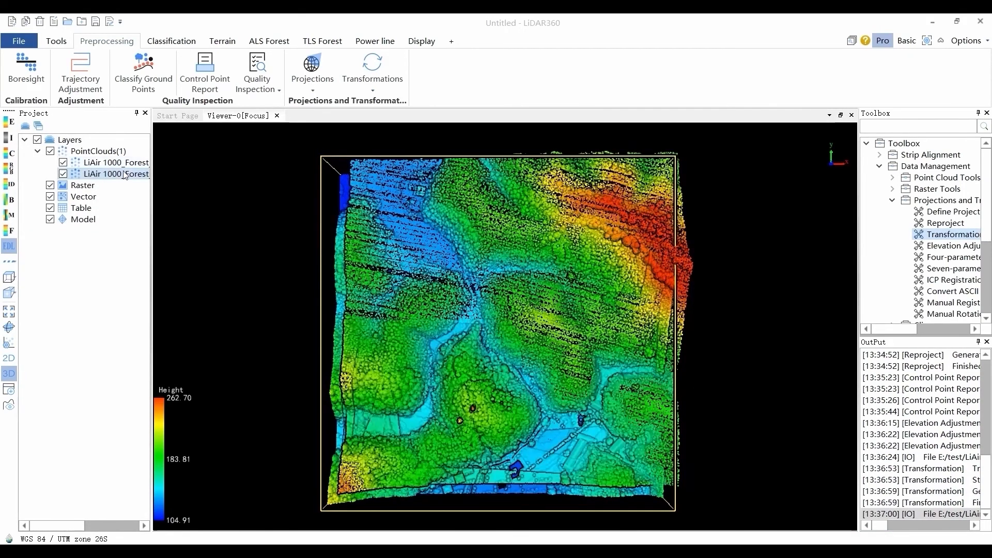
Remove the untransformed elevation-adjusted point cloud from the project and select the transformed one
right_click(126, 176)
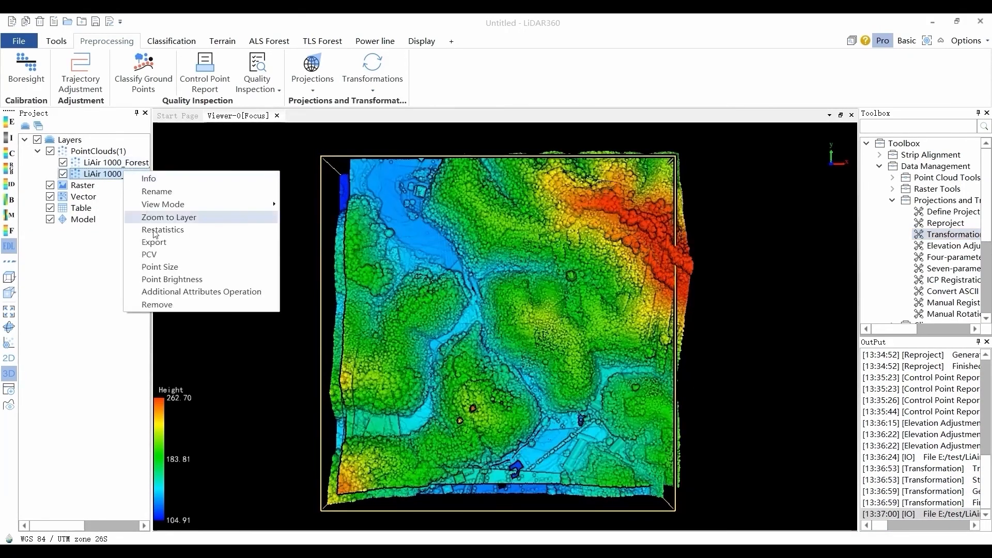
left_click(151, 306)
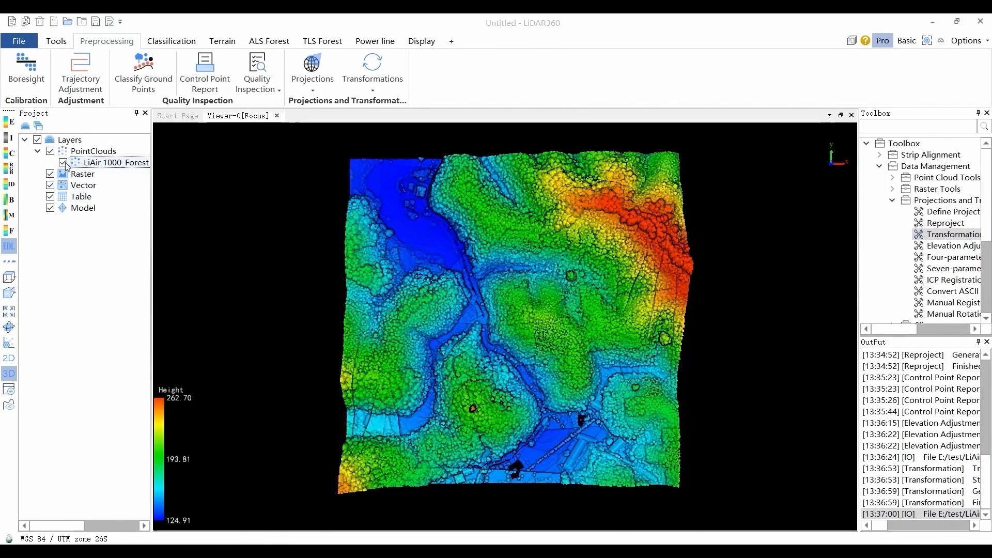
left_click(111, 162)
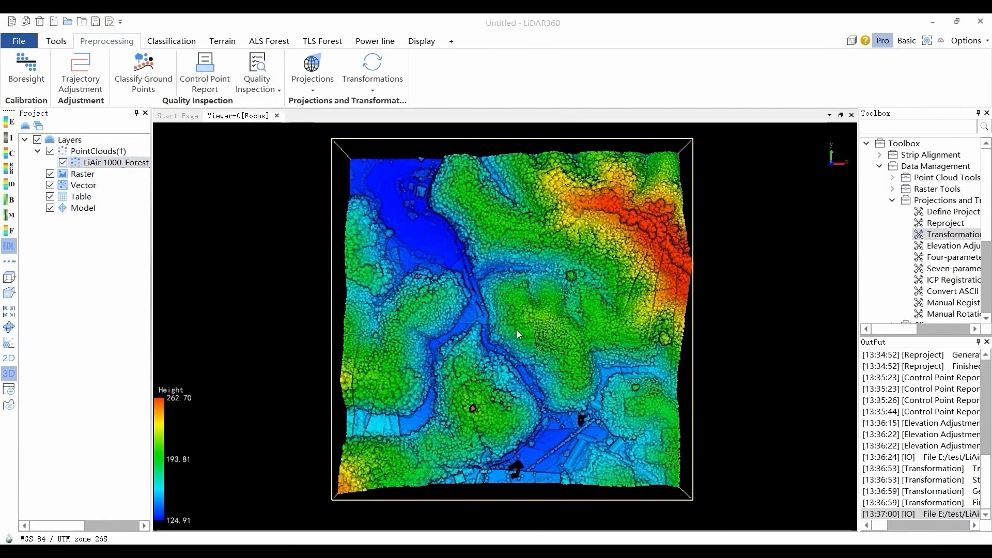